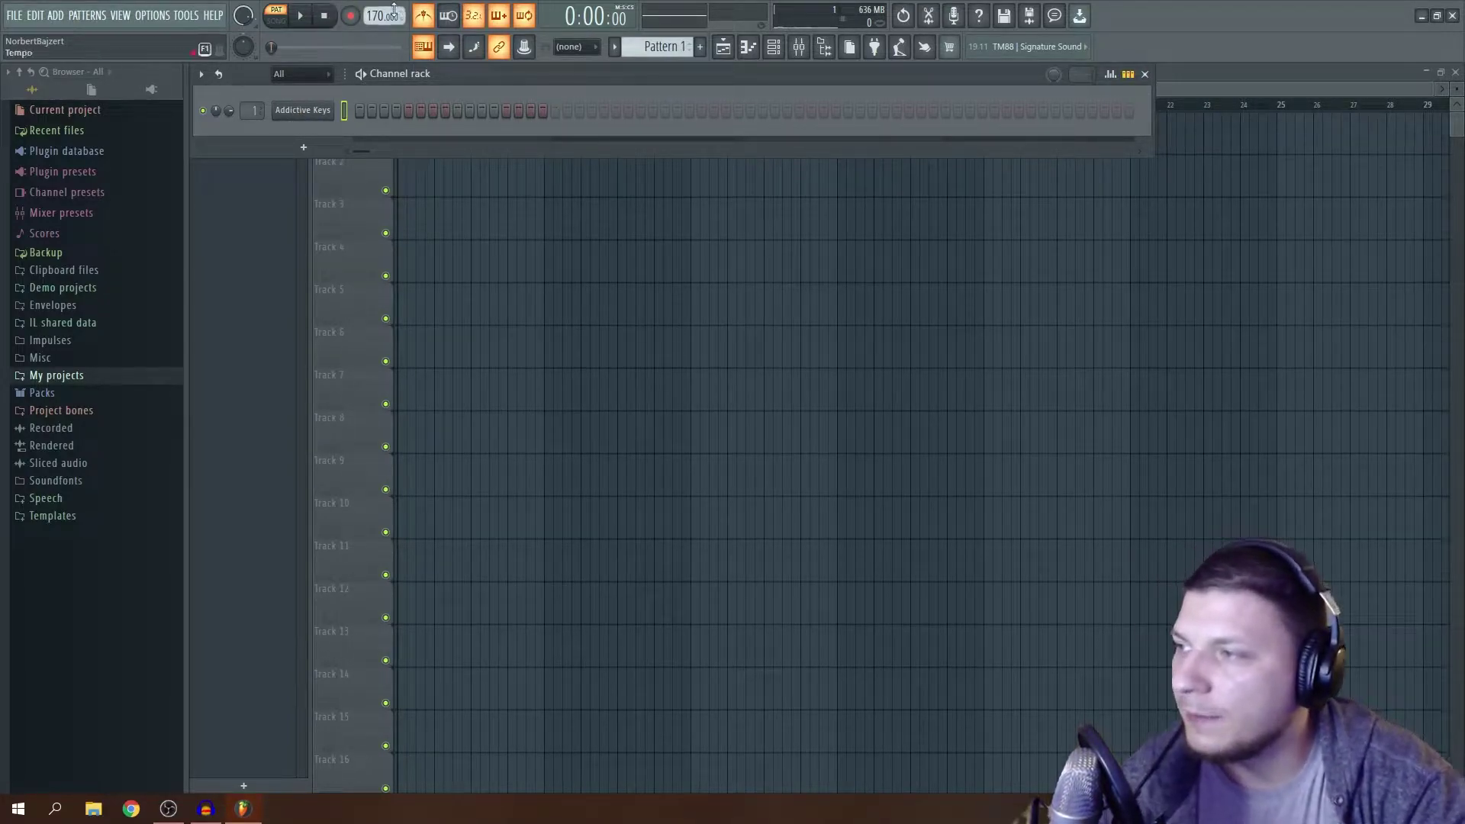
# Open the piano roll for the Addictive Keys channel and place a two-step A#3 note at the start of bar 1.
pyautogui.click(298, 110)
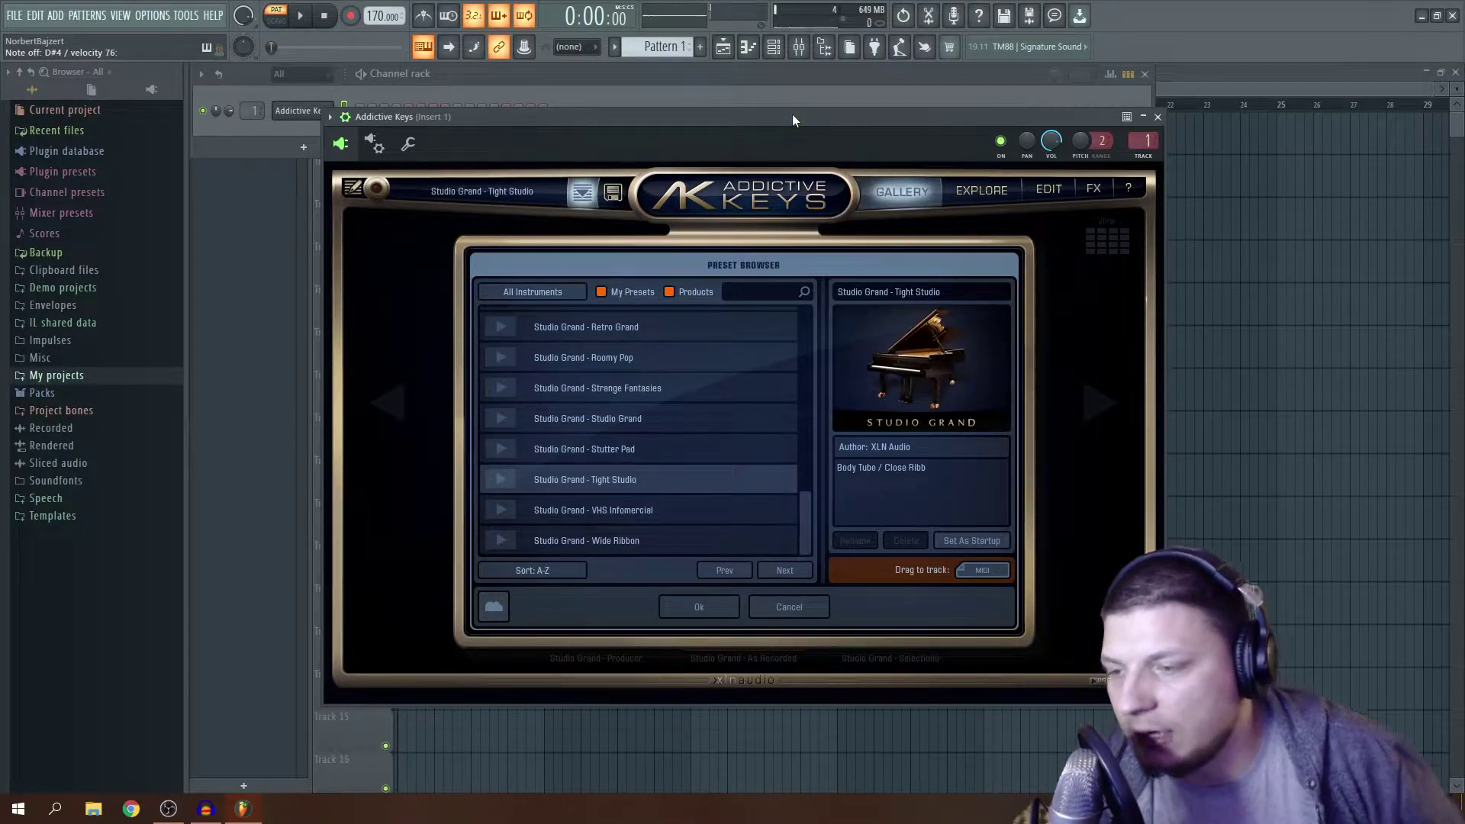
pyautogui.click(1158, 117)
pyautogui.rightClick(329, 110)
pyautogui.click(378, 112)
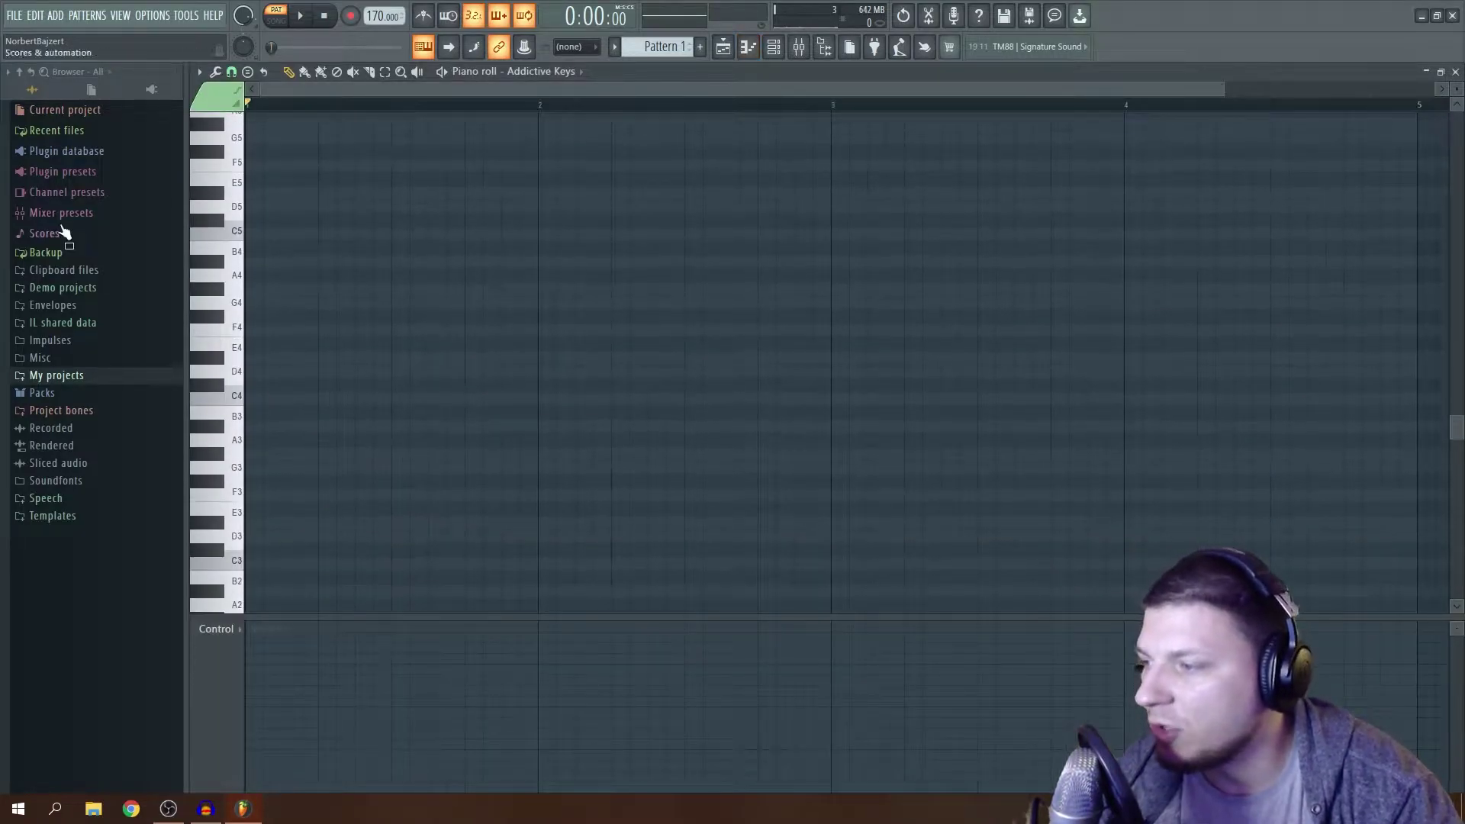
pyautogui.click(232, 400)
pyautogui.click(256, 412)
pyautogui.click(259, 414)
pyautogui.moveTo(259, 414)
pyautogui.mouseDown()
pyautogui.moveTo(259, 397)
pyautogui.moveTo(256, 443)
pyautogui.moveTo(255, 421)
pyautogui.mouseUp()
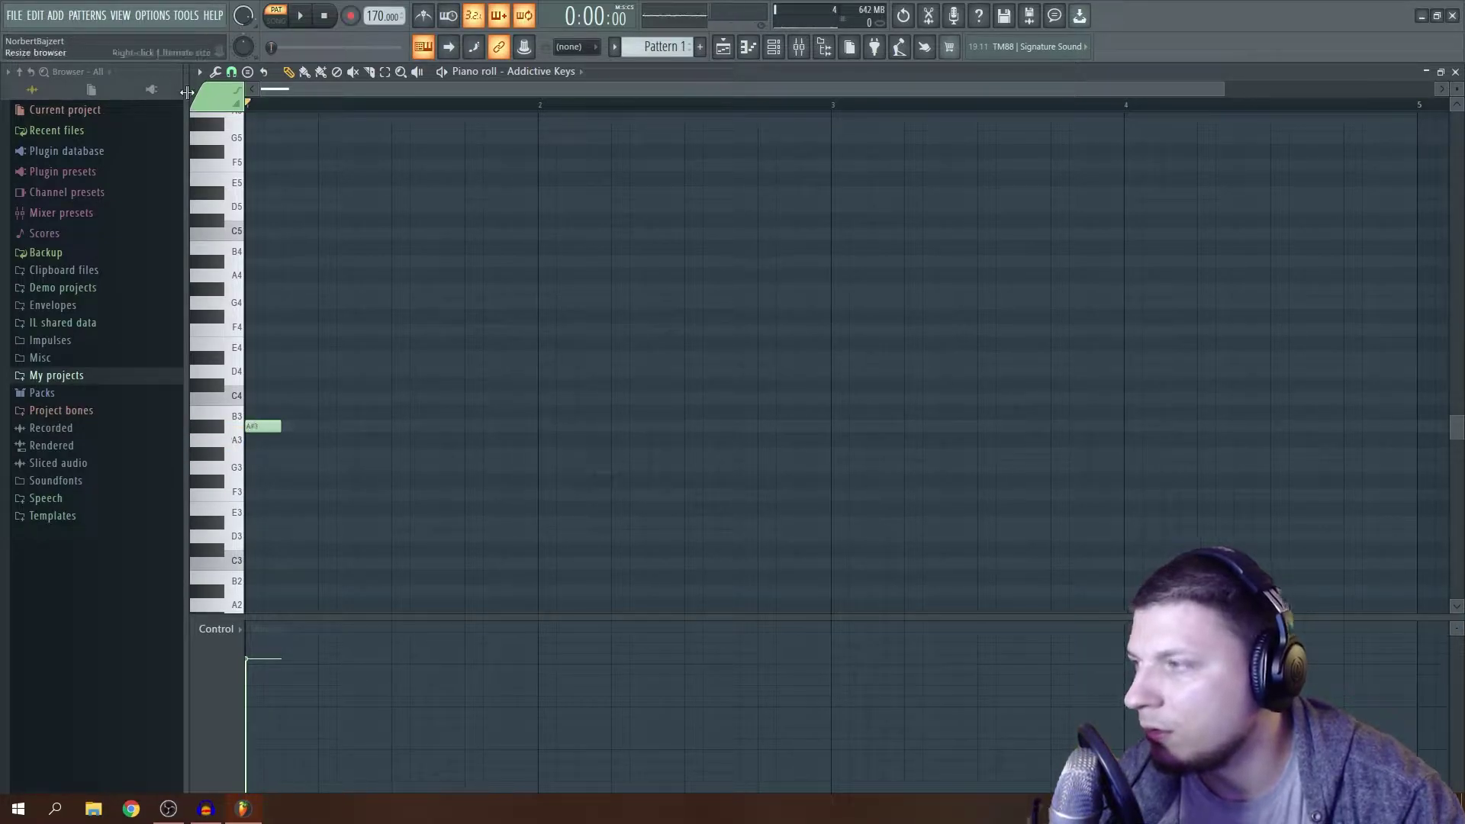
# Set the scale highlighting root note to A# and add a second A#3 note right after the first.
pyautogui.click(198, 72)
pyautogui.moveTo(222, 148)
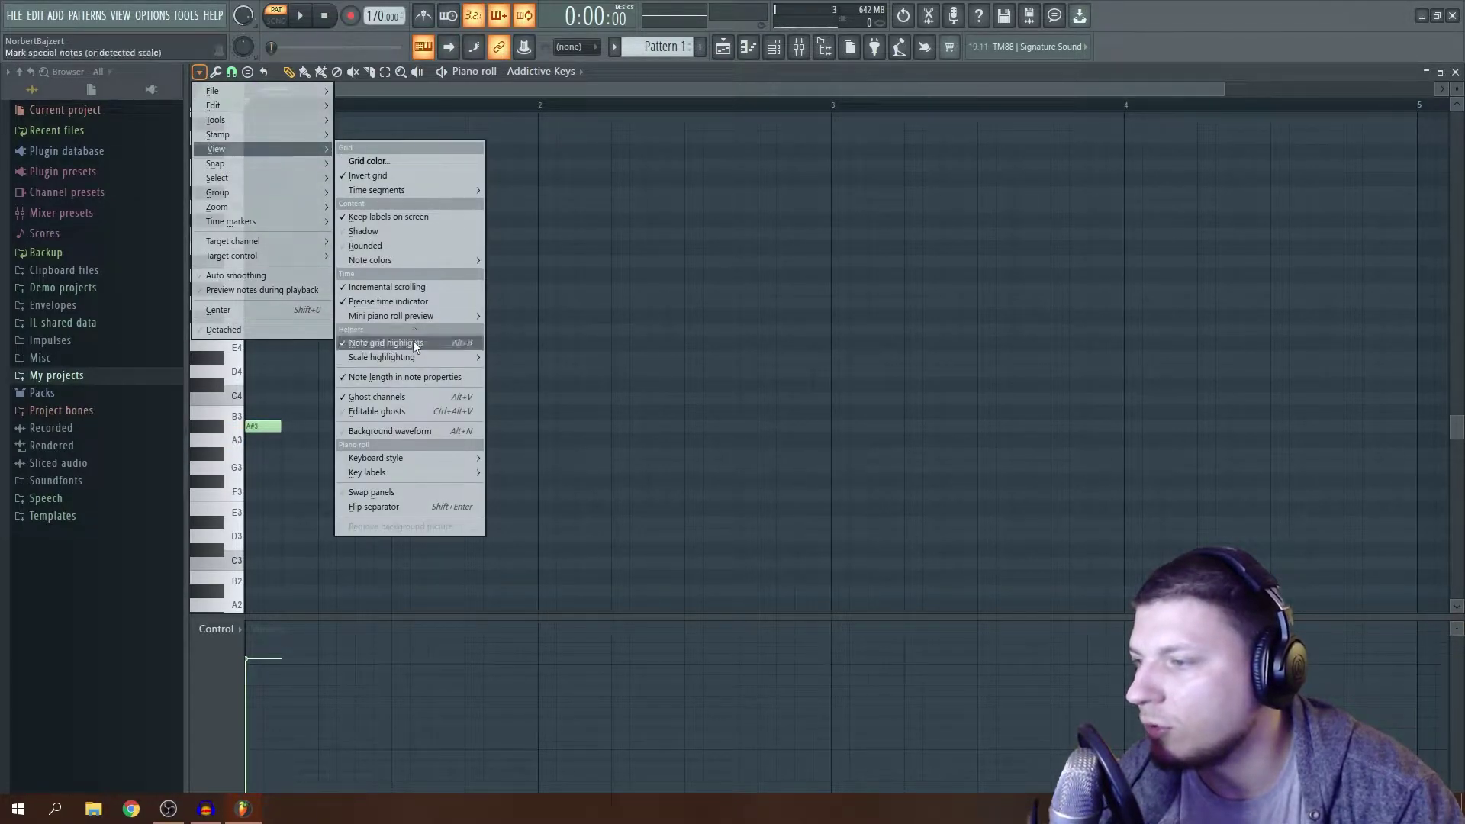
pyautogui.moveTo(467, 358)
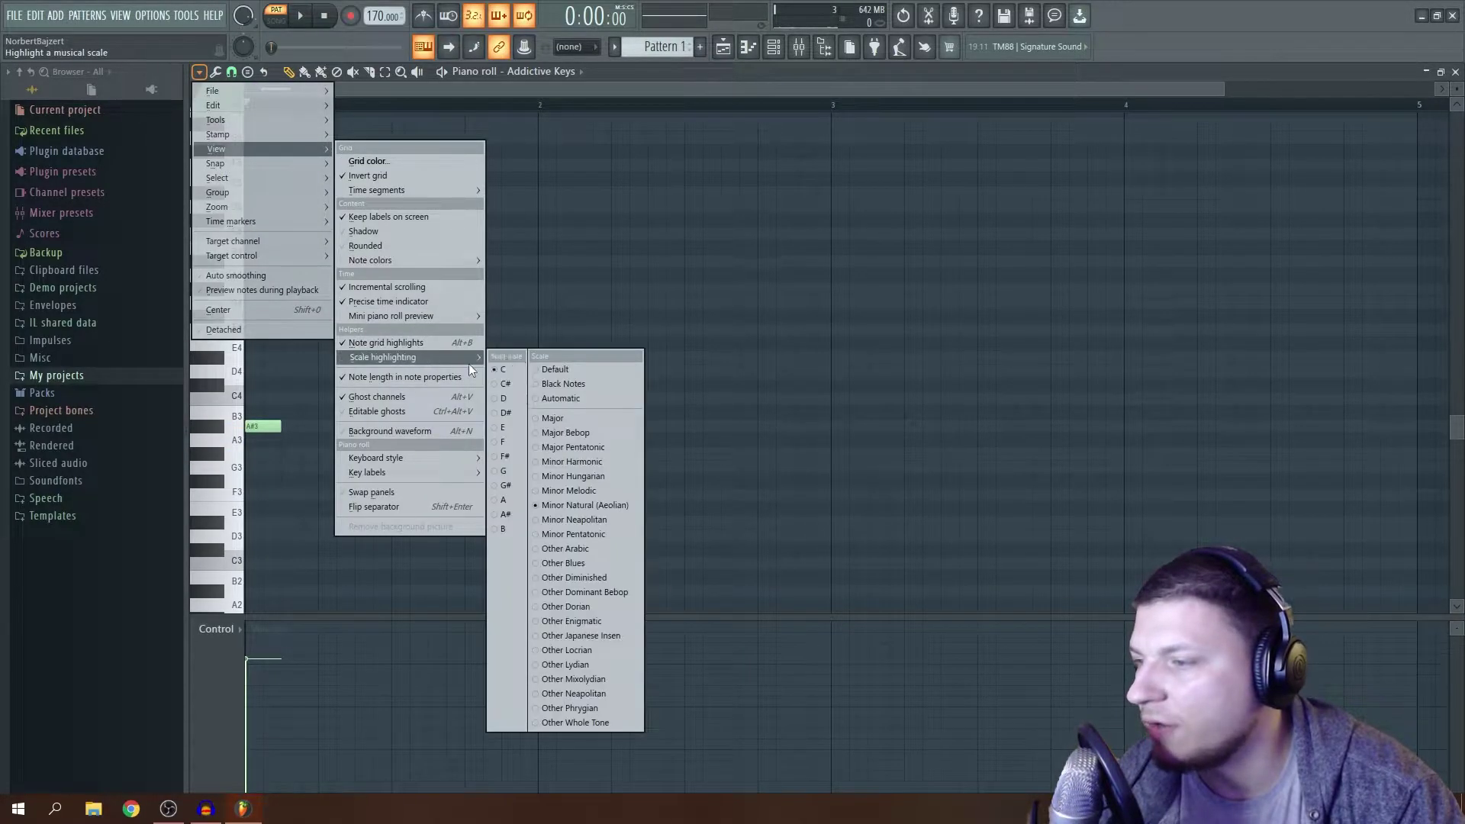
pyautogui.click(507, 515)
pyautogui.click(336, 426)
pyautogui.moveTo(324, 427); pyautogui.dragTo(288, 427)
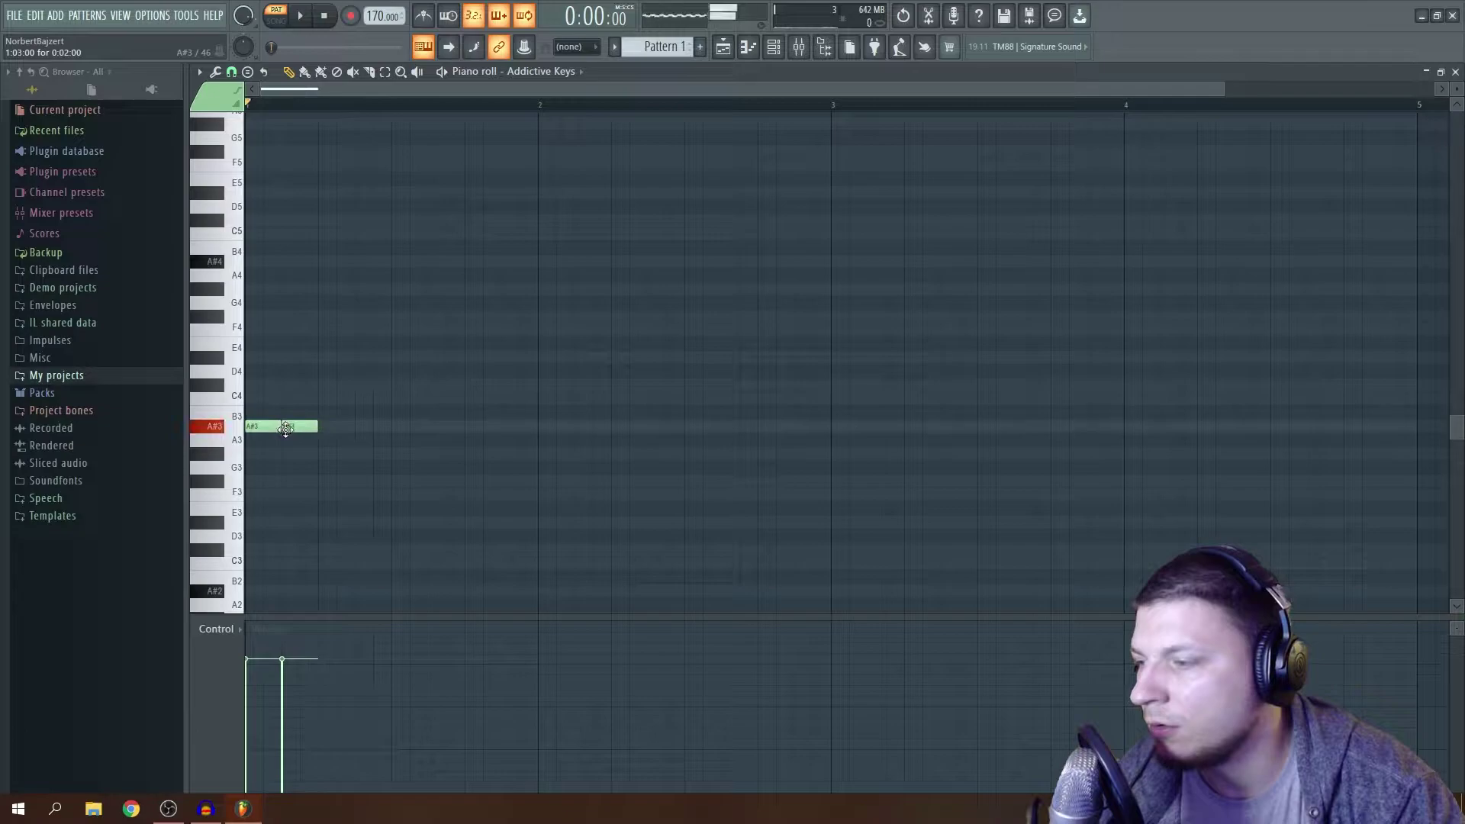
pyautogui.click(372, 428)
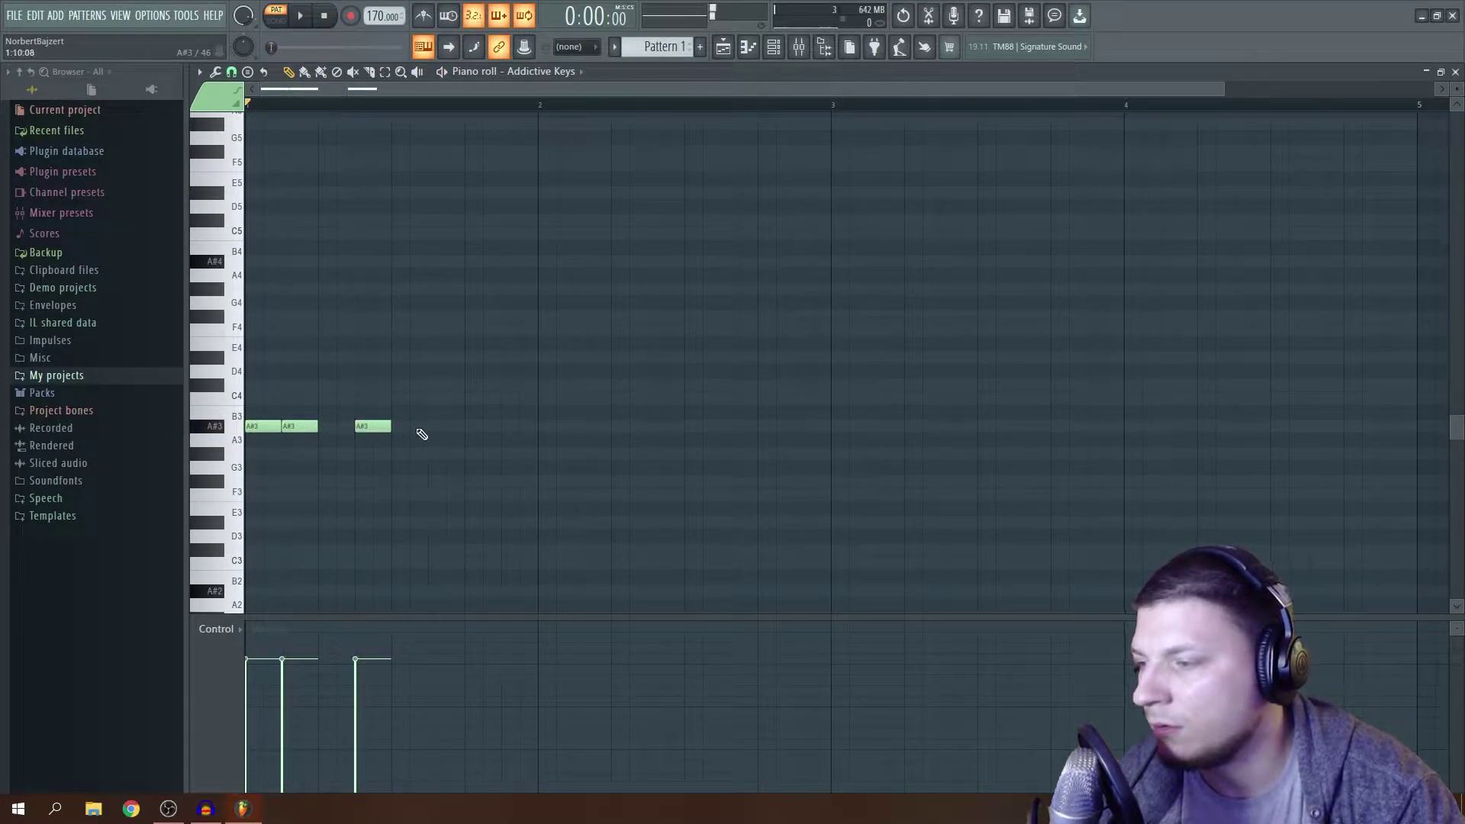
pyautogui.click(444, 427)
pyautogui.click(516, 427)
pyautogui.press('space')
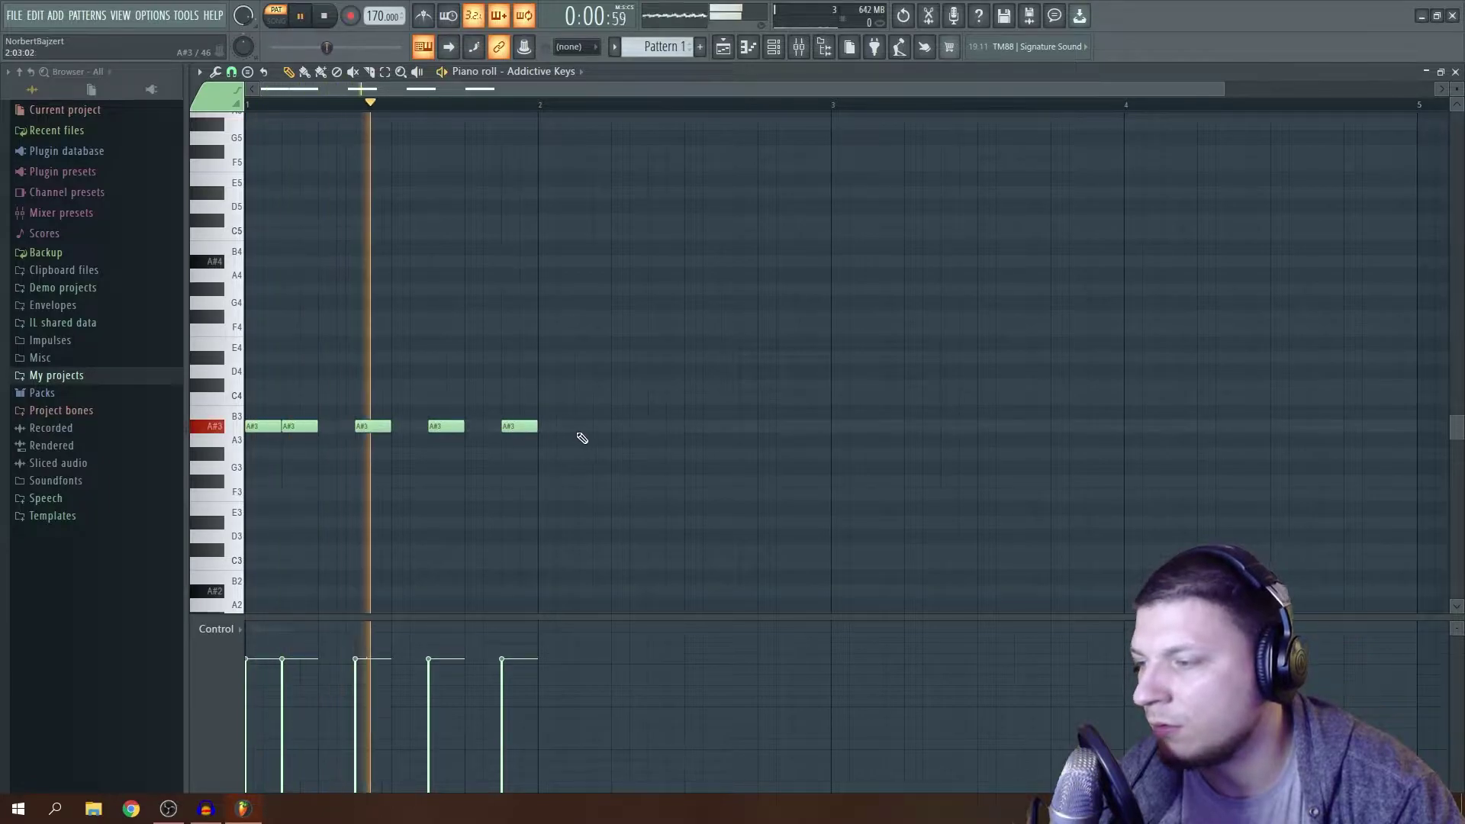
pyautogui.press('space')
pyautogui.rightClick(372, 427)
pyautogui.rightClick(446, 426)
pyautogui.rightClick(519, 427)
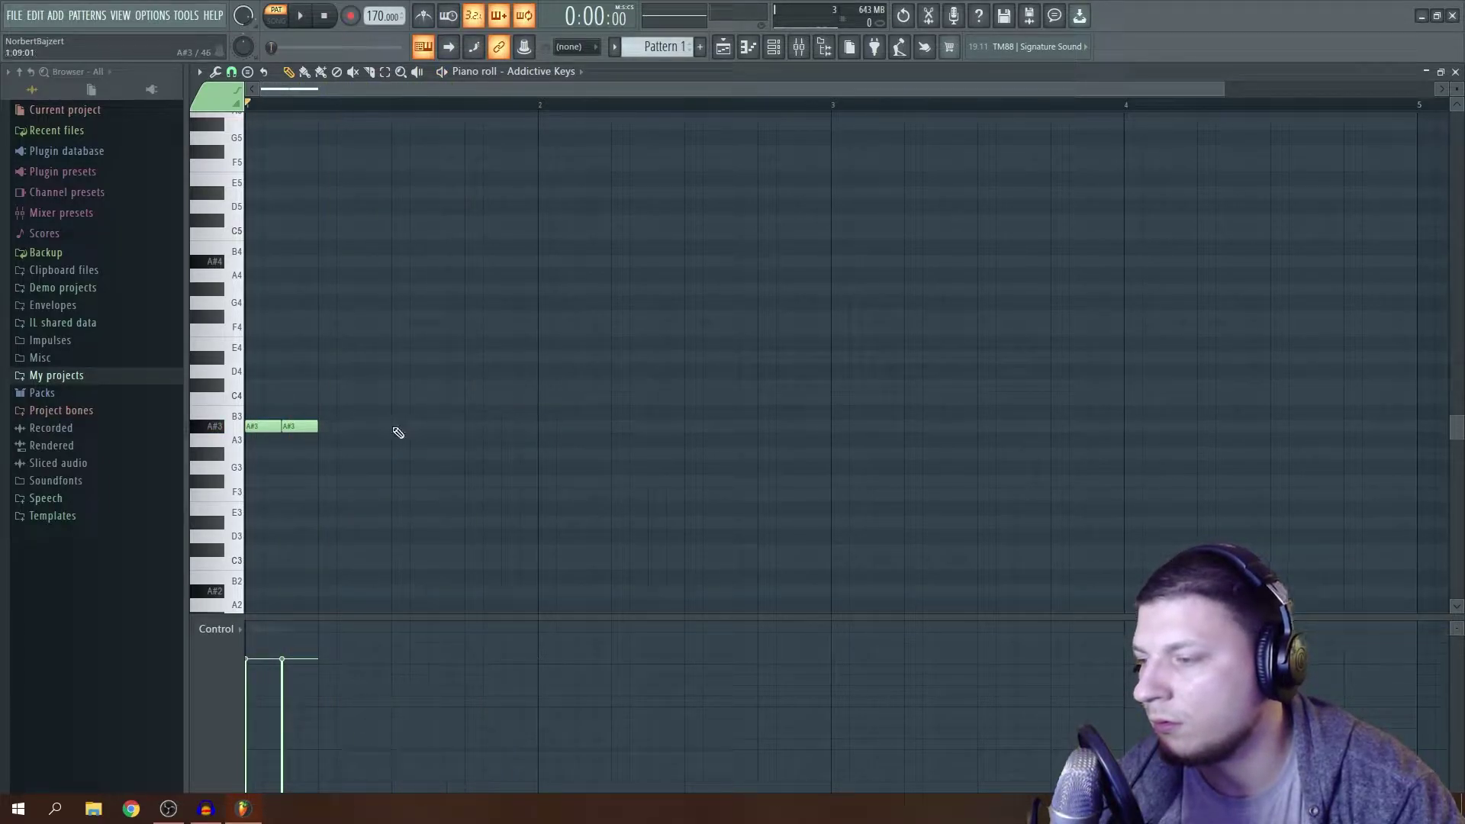
# Add four two-step A#3 notes spaced six steps apart, starting at bar 1 step 9, and play the rhythm.
pyautogui.click(391, 429)
pyautogui.press('space')
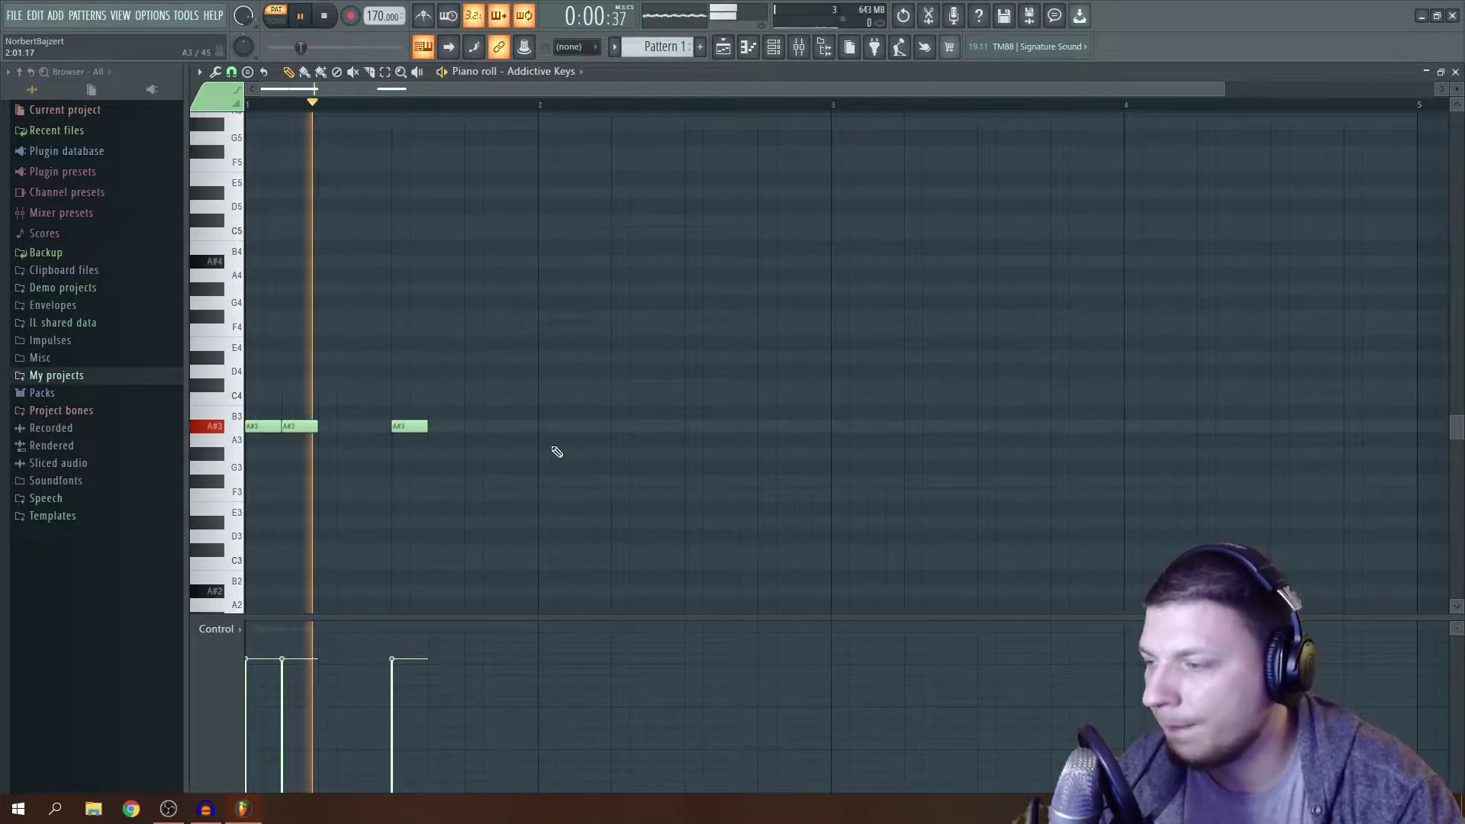
pyautogui.press('space')
pyautogui.press('space')
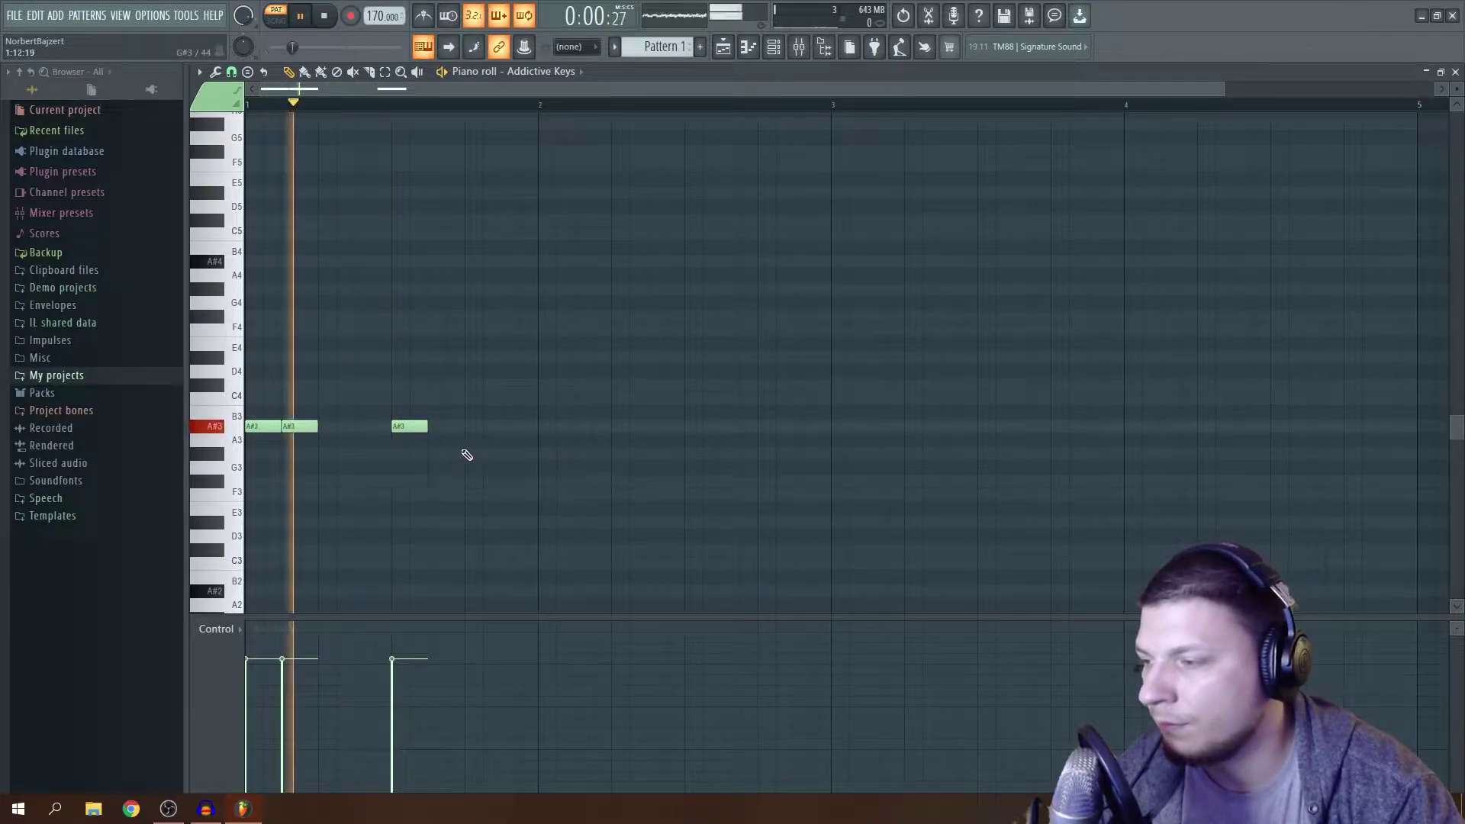
pyautogui.press('space')
pyautogui.click(549, 428)
pyautogui.moveTo(553, 426); pyautogui.dragTo(514, 431)
pyautogui.click(618, 428)
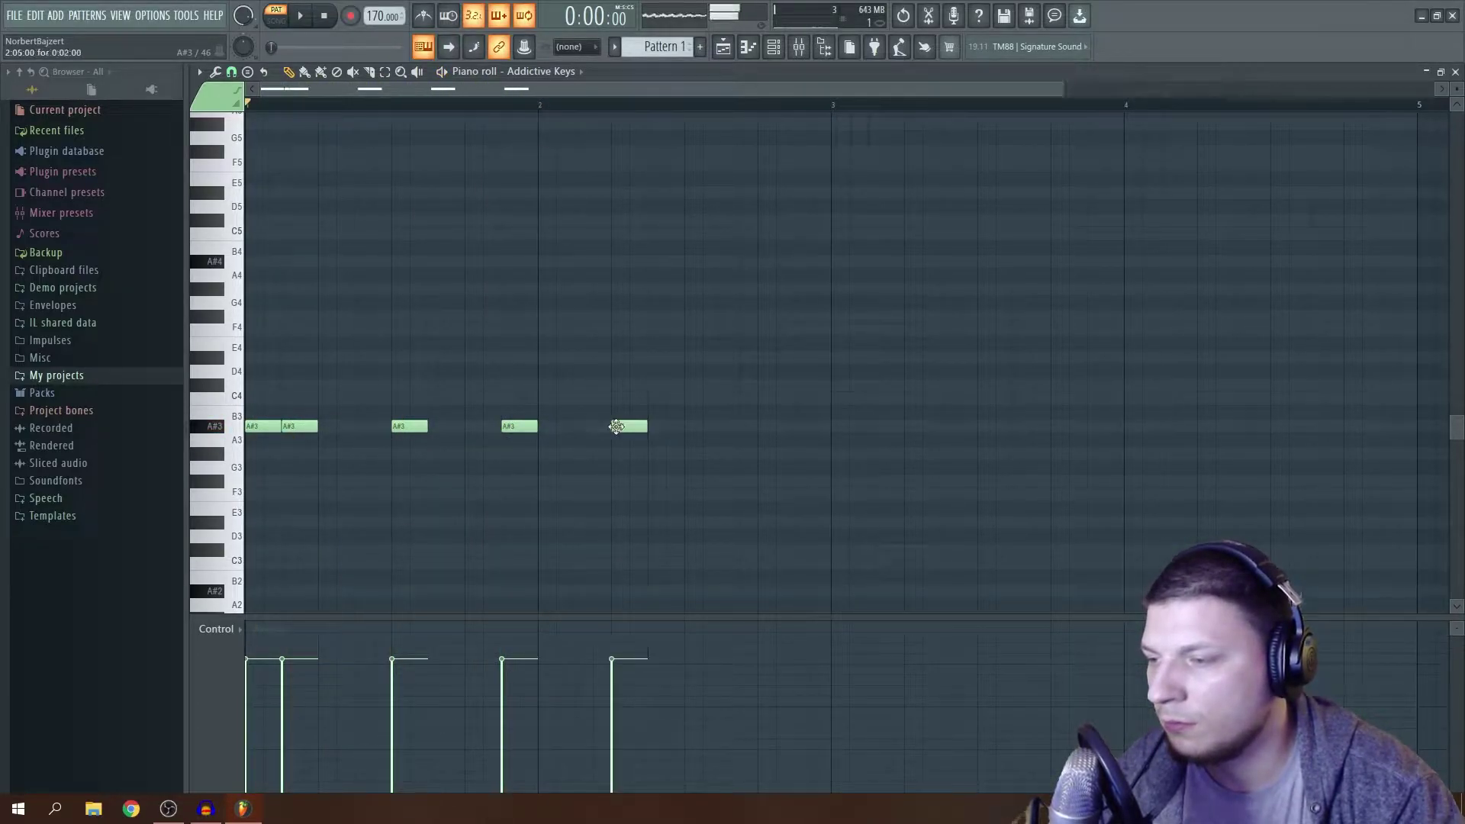
pyautogui.click(729, 427)
pyautogui.press('space')
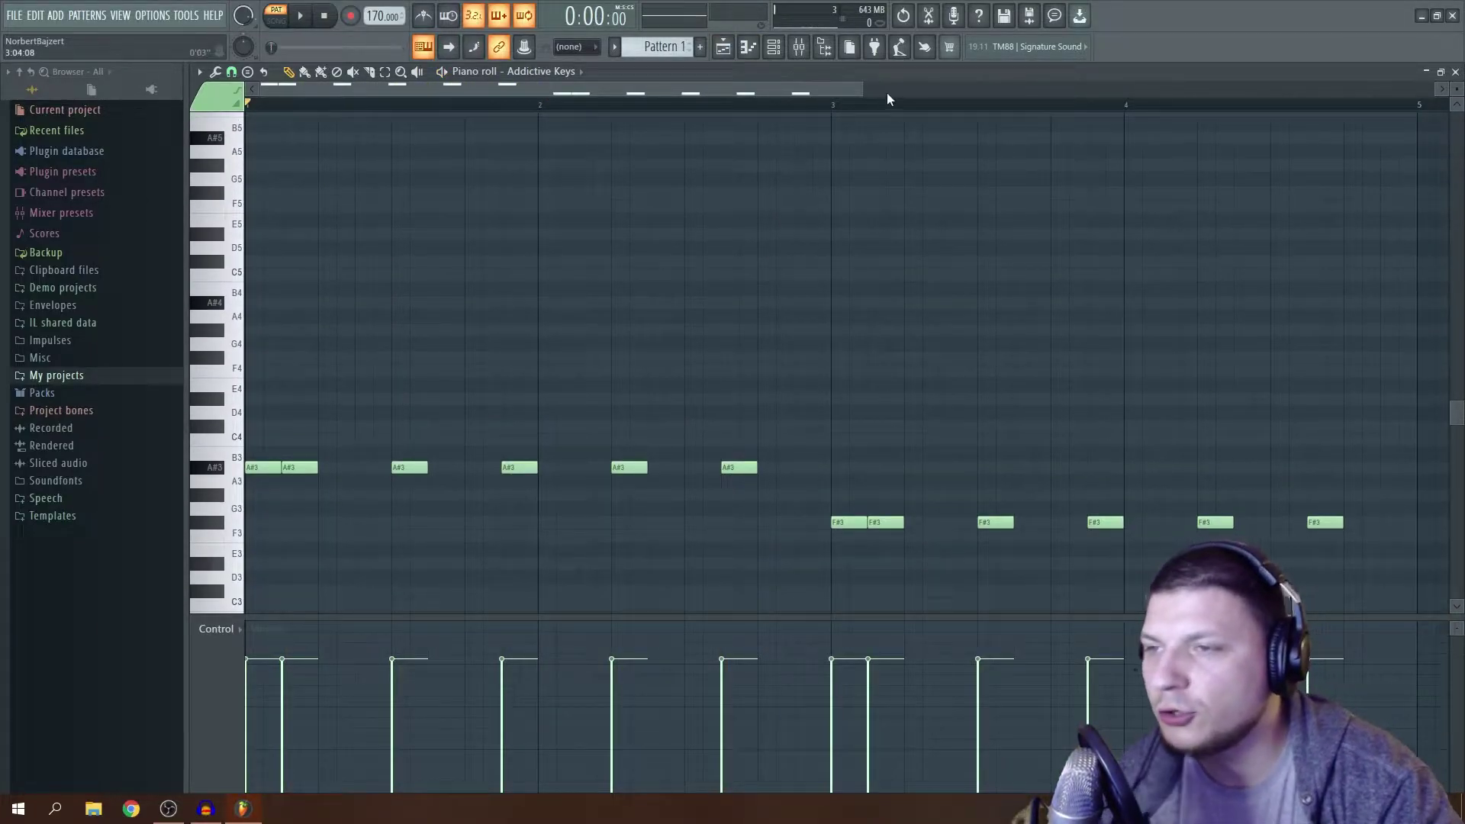
# Delete the second-to-last note of the A#3 and F#3 phrases and extend each phrase's last note backwards to four steps.
pyautogui.moveTo(857, 90); pyautogui.dragTo(1338, 92)
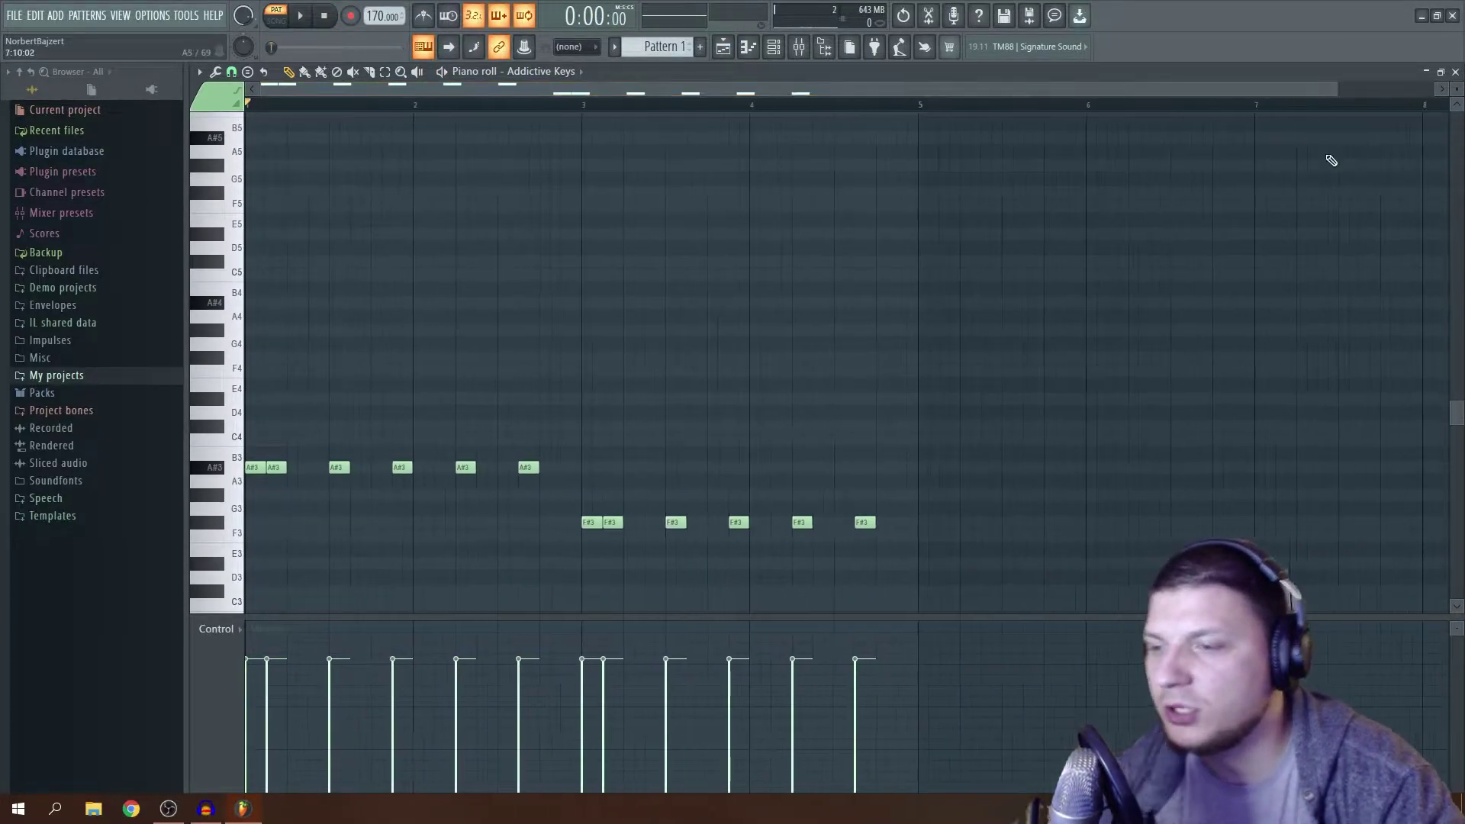
pyautogui.scroll(-3, 1079, 451)
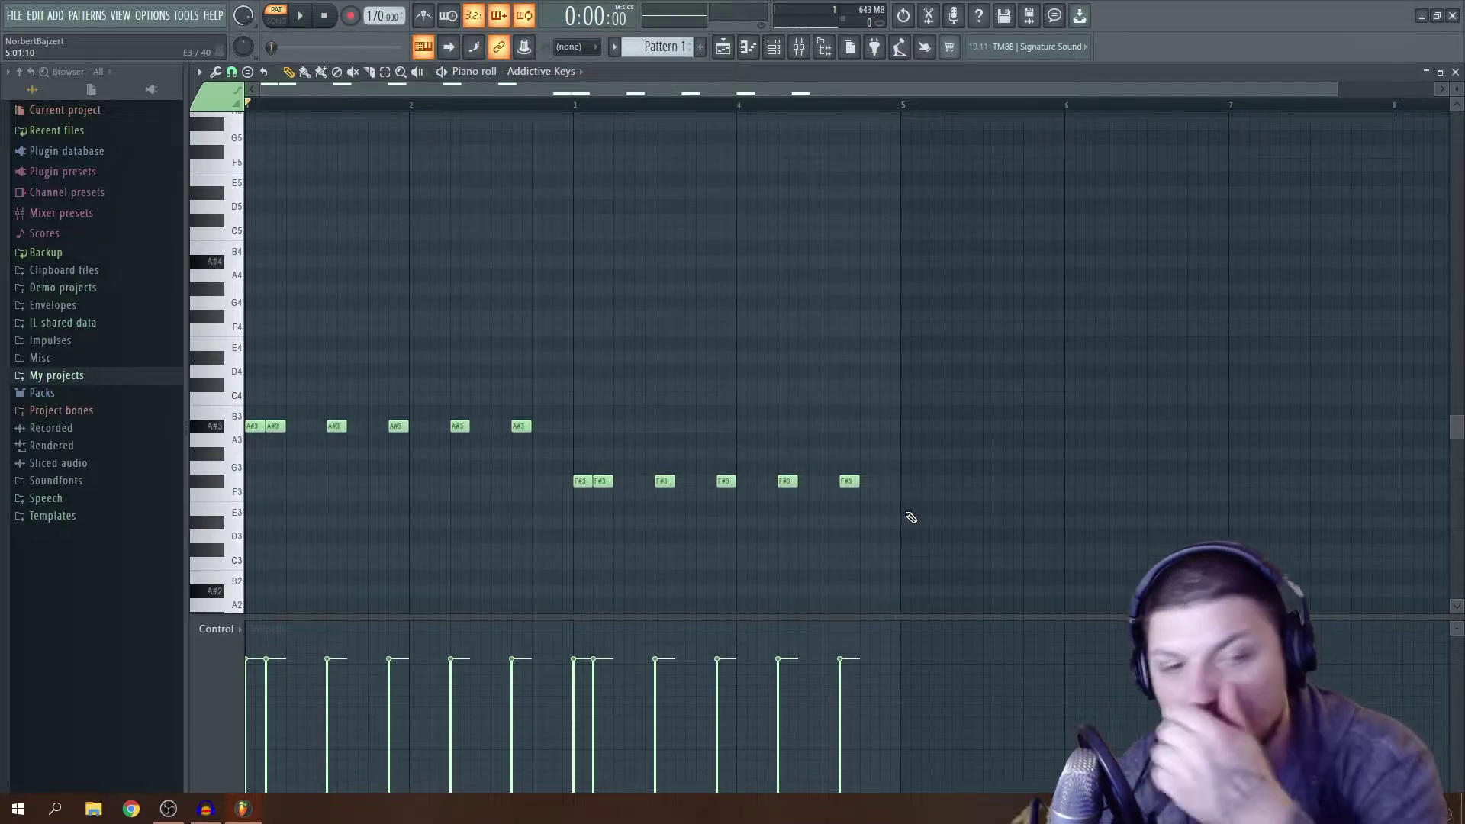
pyautogui.press('space')
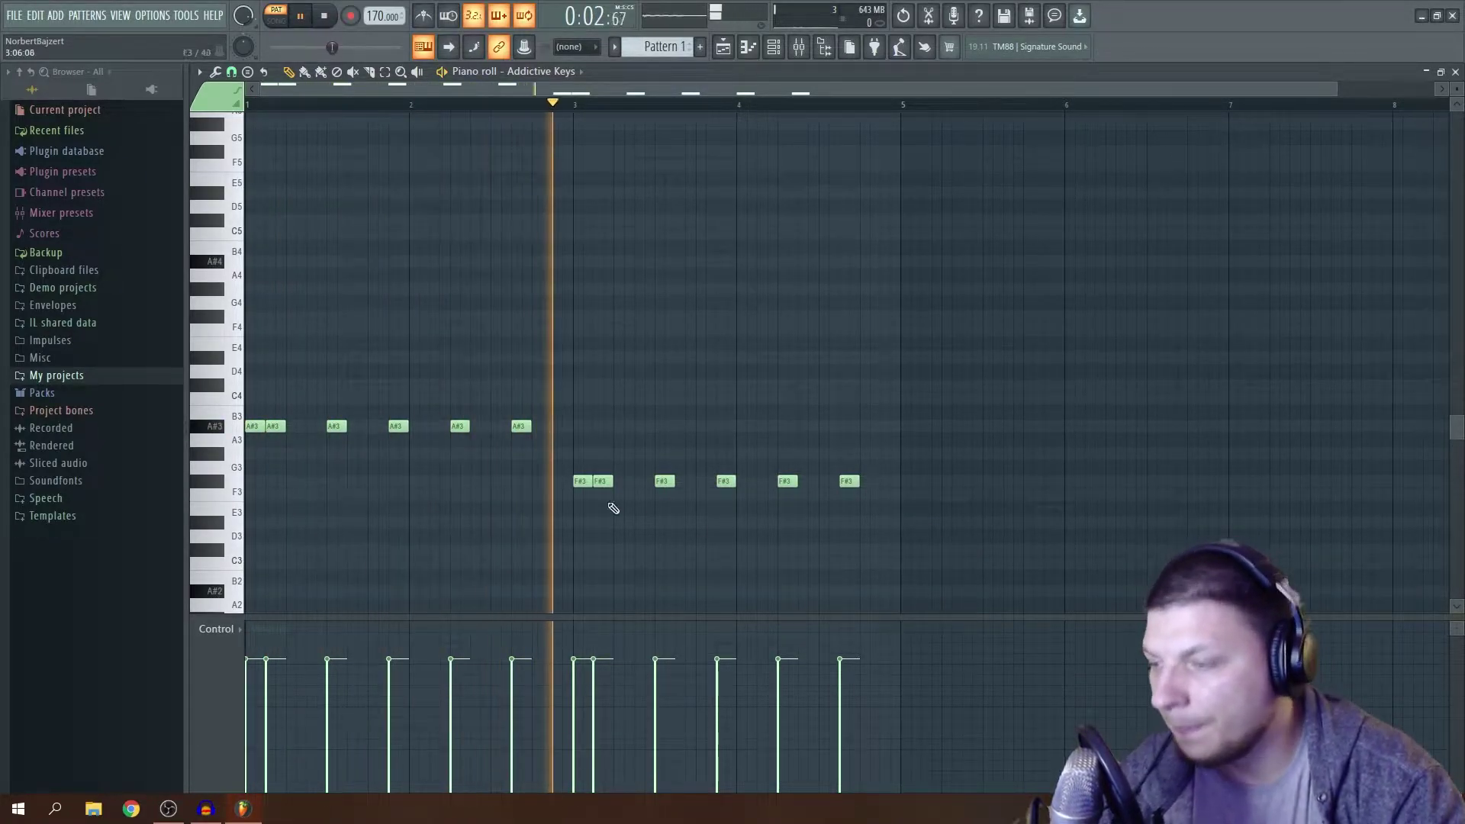
pyautogui.rightClick(458, 425)
pyautogui.rightClick(787, 481)
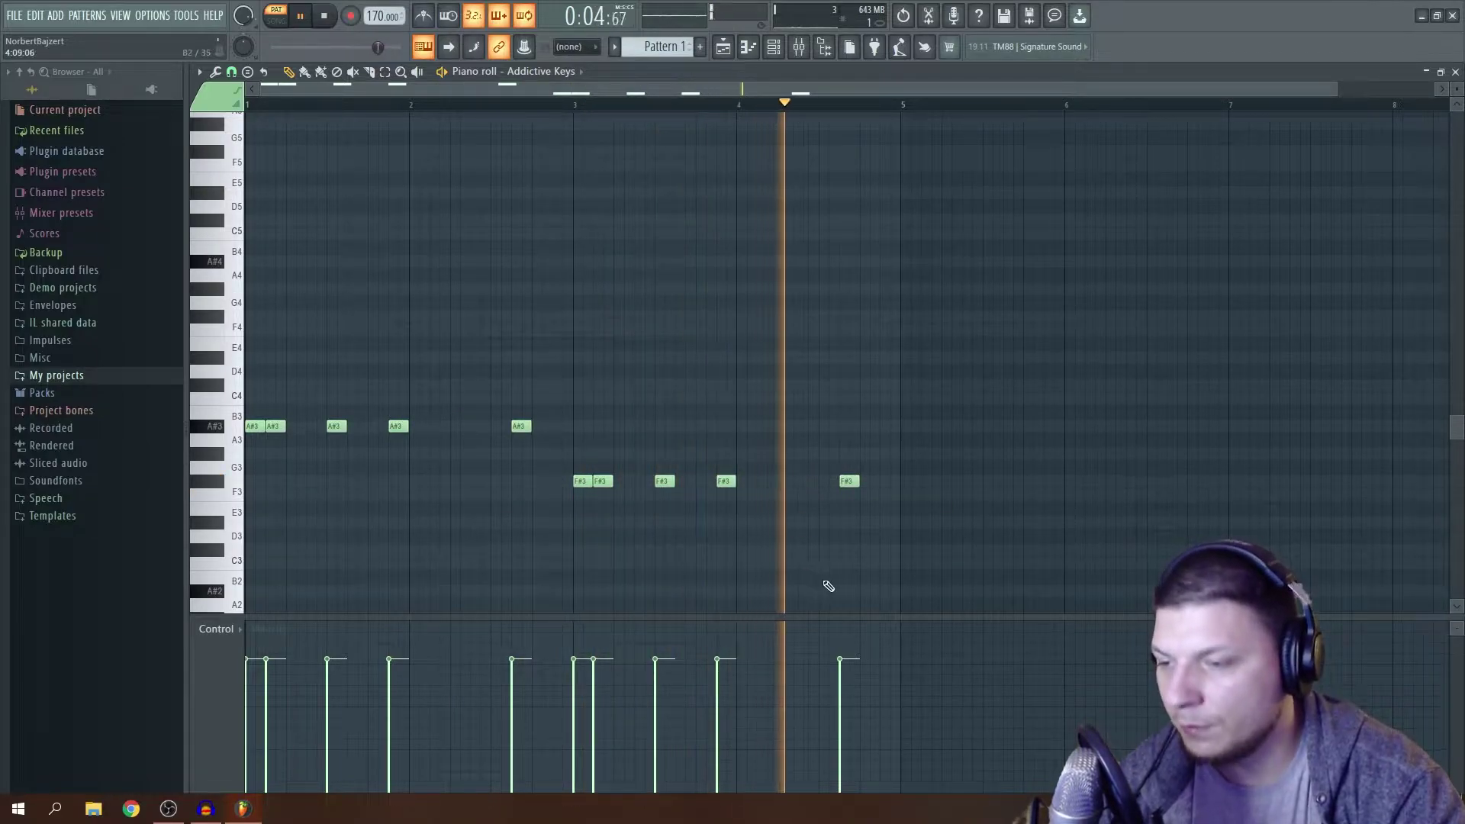
pyautogui.moveTo(839, 485); pyautogui.dragTo(809, 485)
pyautogui.moveTo(521, 426)
pyautogui.mouseDown()
pyautogui.moveTo(490, 419)
pyautogui.moveTo(511, 425)
pyautogui.mouseUp()
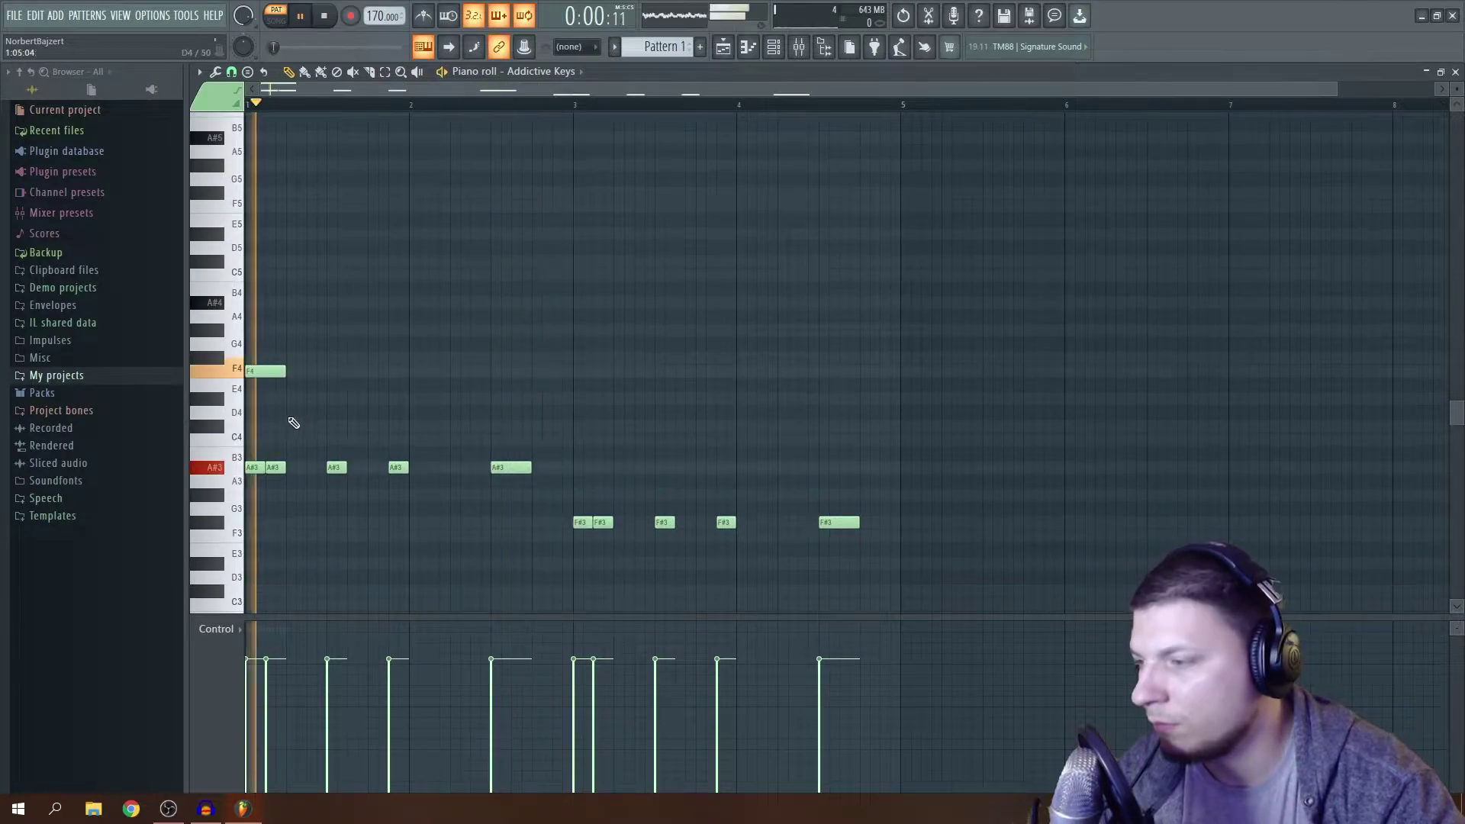
# Layer four-step F4 notes over the phrase's opening and last A#3, and C#4 notes over the opening and last F#3.
pyautogui.click(497, 372)
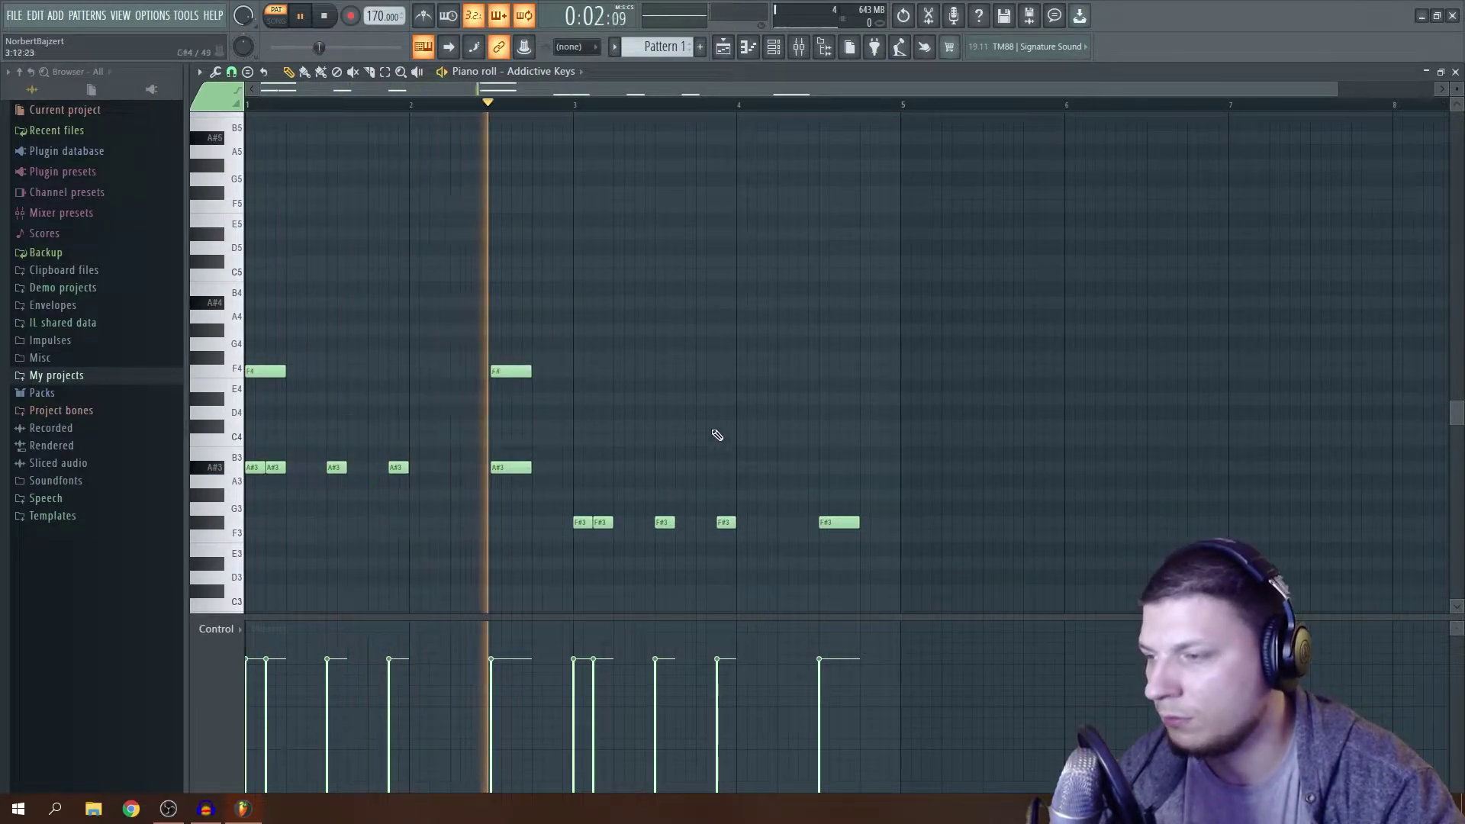
pyautogui.press('space')
pyautogui.moveTo(582, 437)
pyautogui.mouseDown()
pyautogui.moveTo(581, 479)
pyautogui.moveTo(574, 420)
pyautogui.mouseUp()
pyautogui.click(576, 438)
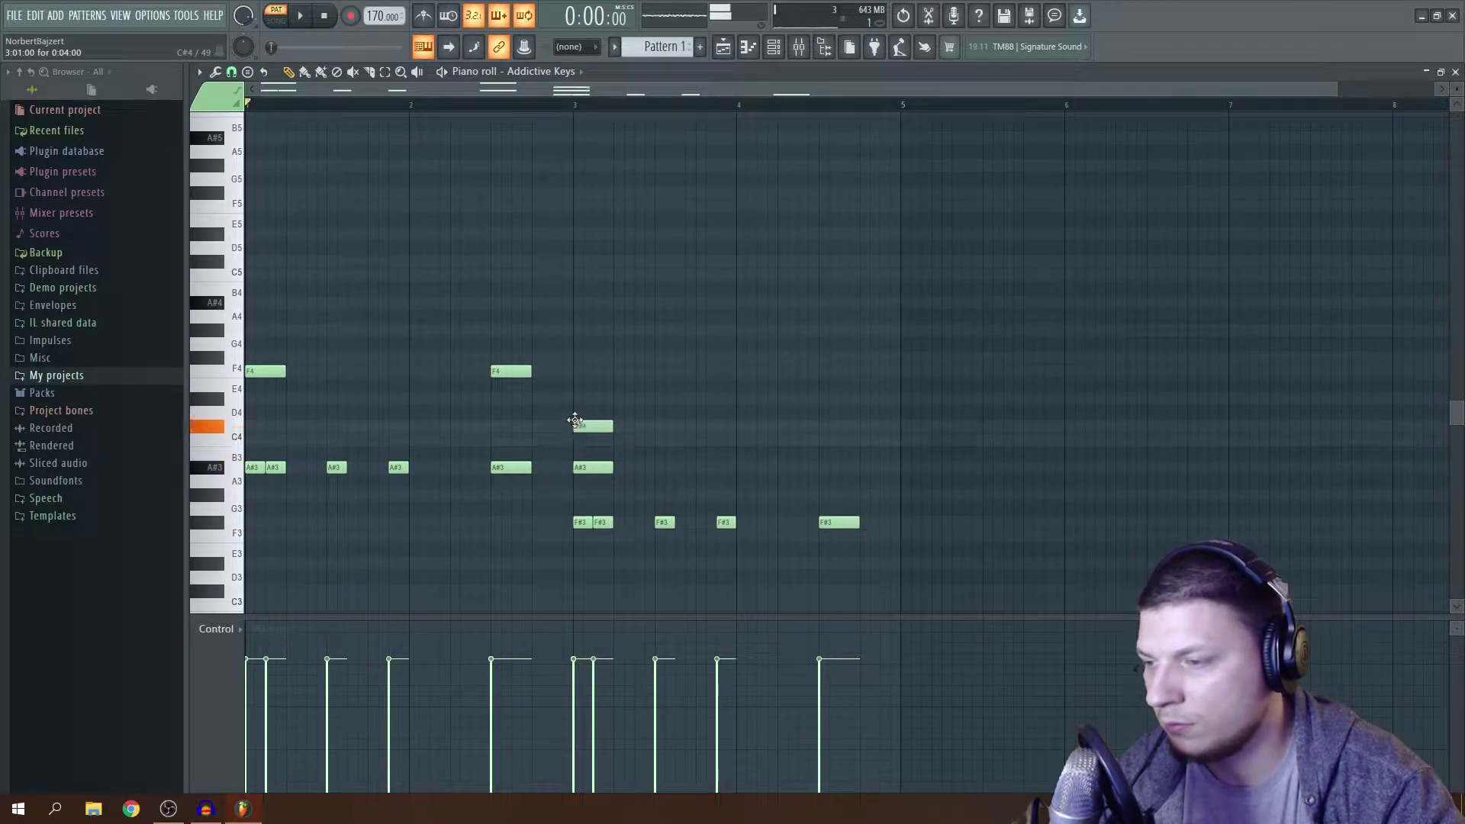
pyautogui.rightClick(584, 468)
pyautogui.press('space')
pyautogui.click(823, 426)
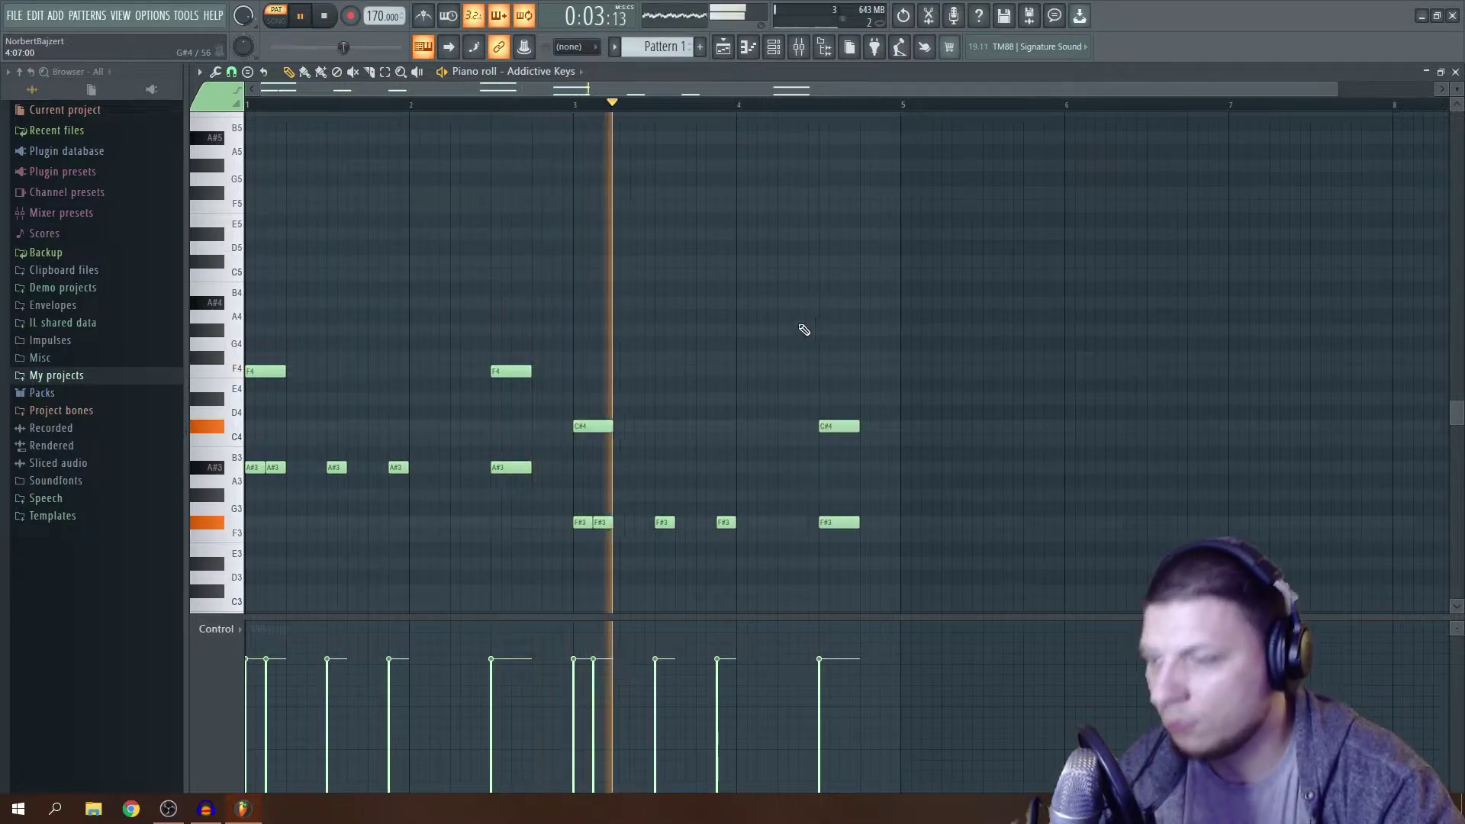
pyautogui.scroll(-1, 955, 317)
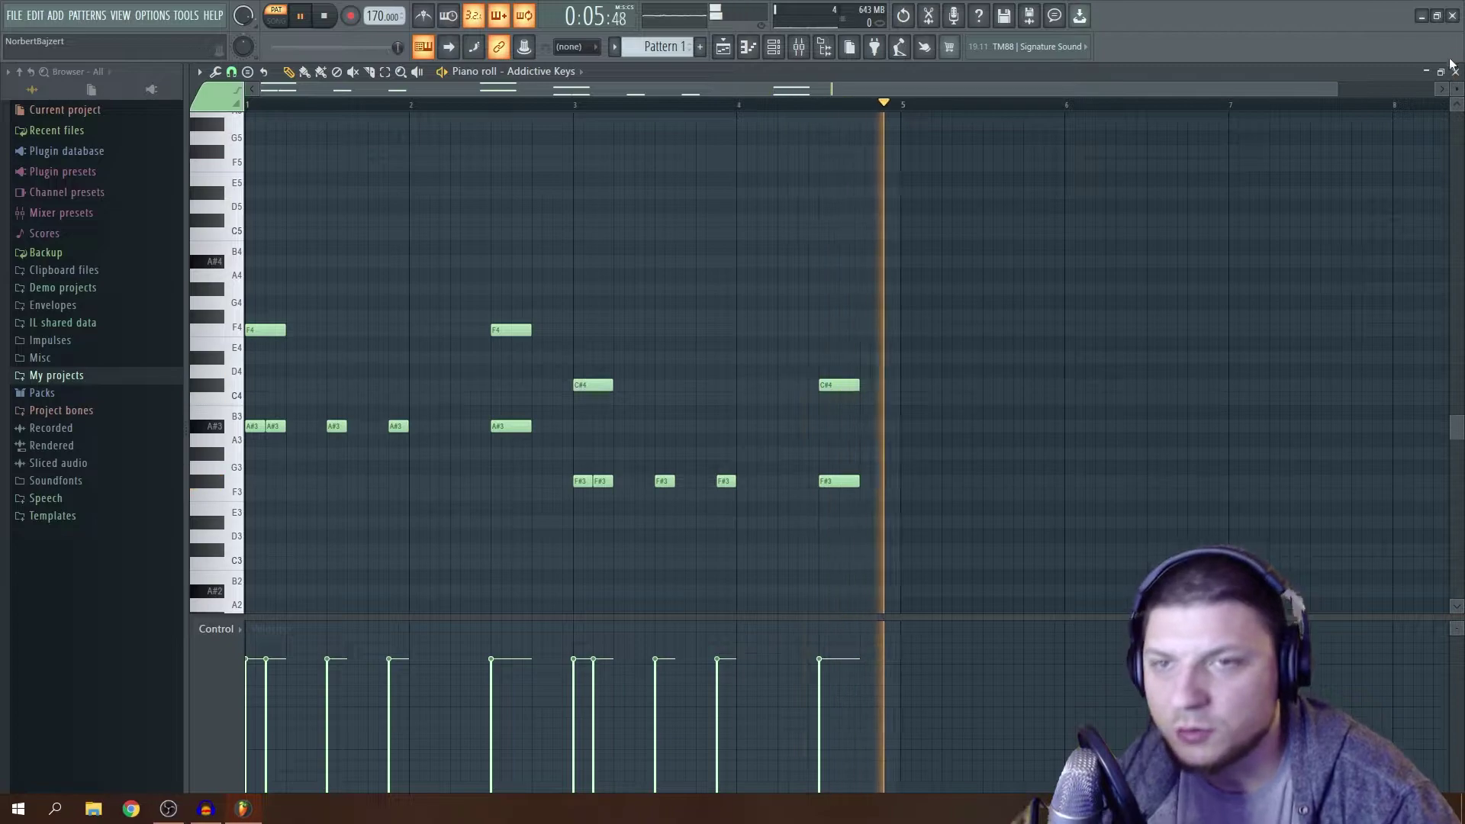
pyautogui.moveTo(959, 216); pyautogui.dragTo(272, 256)
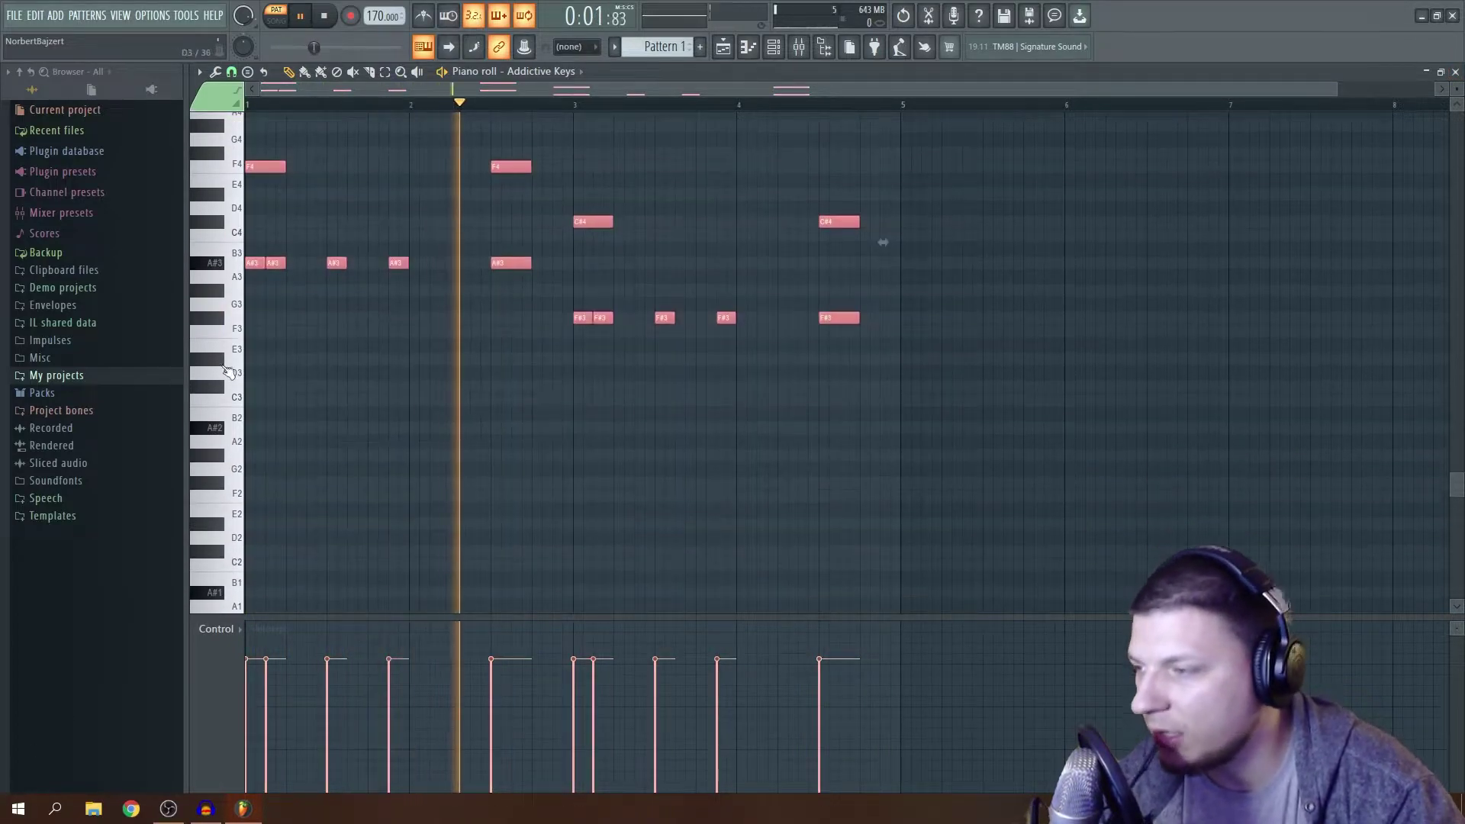
pyautogui.scroll(4, 738, 228)
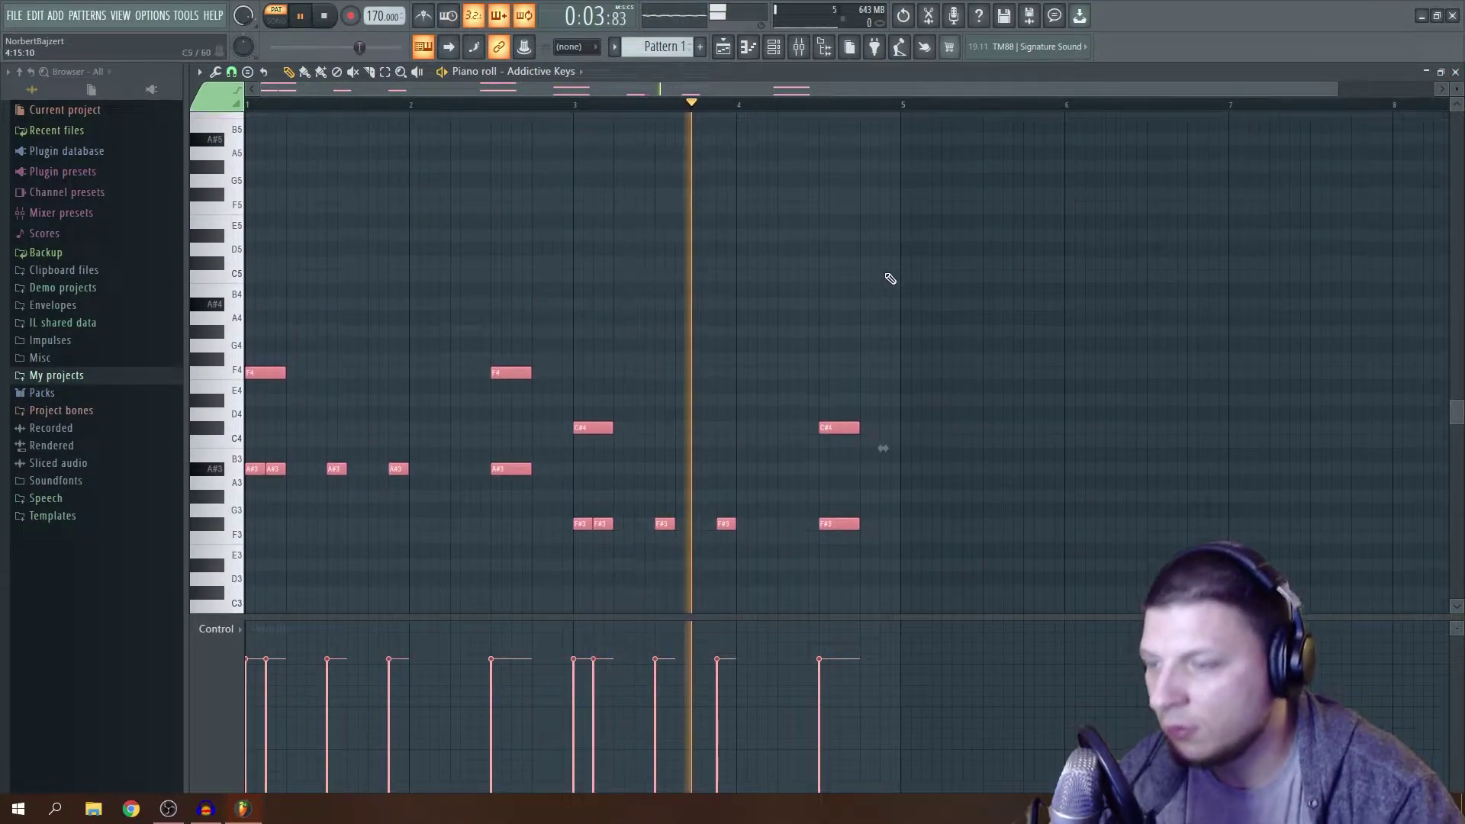
pyautogui.click(894, 238)
pyautogui.press('space')
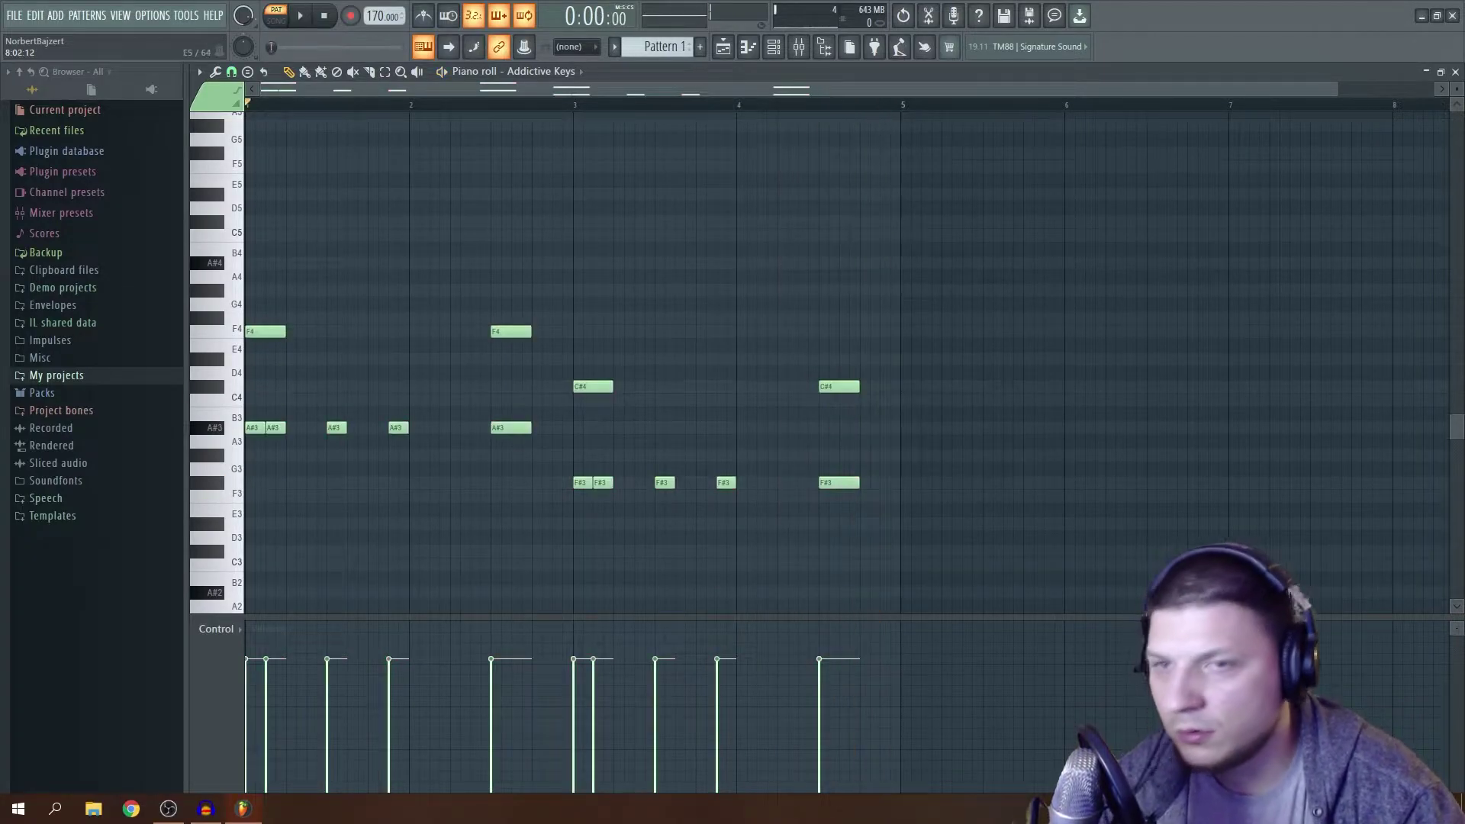
# Close the piano roll and add Band Kick 07 from the Band Pack by Bajzi kicks as a new channel.
pyautogui.click(1455, 72)
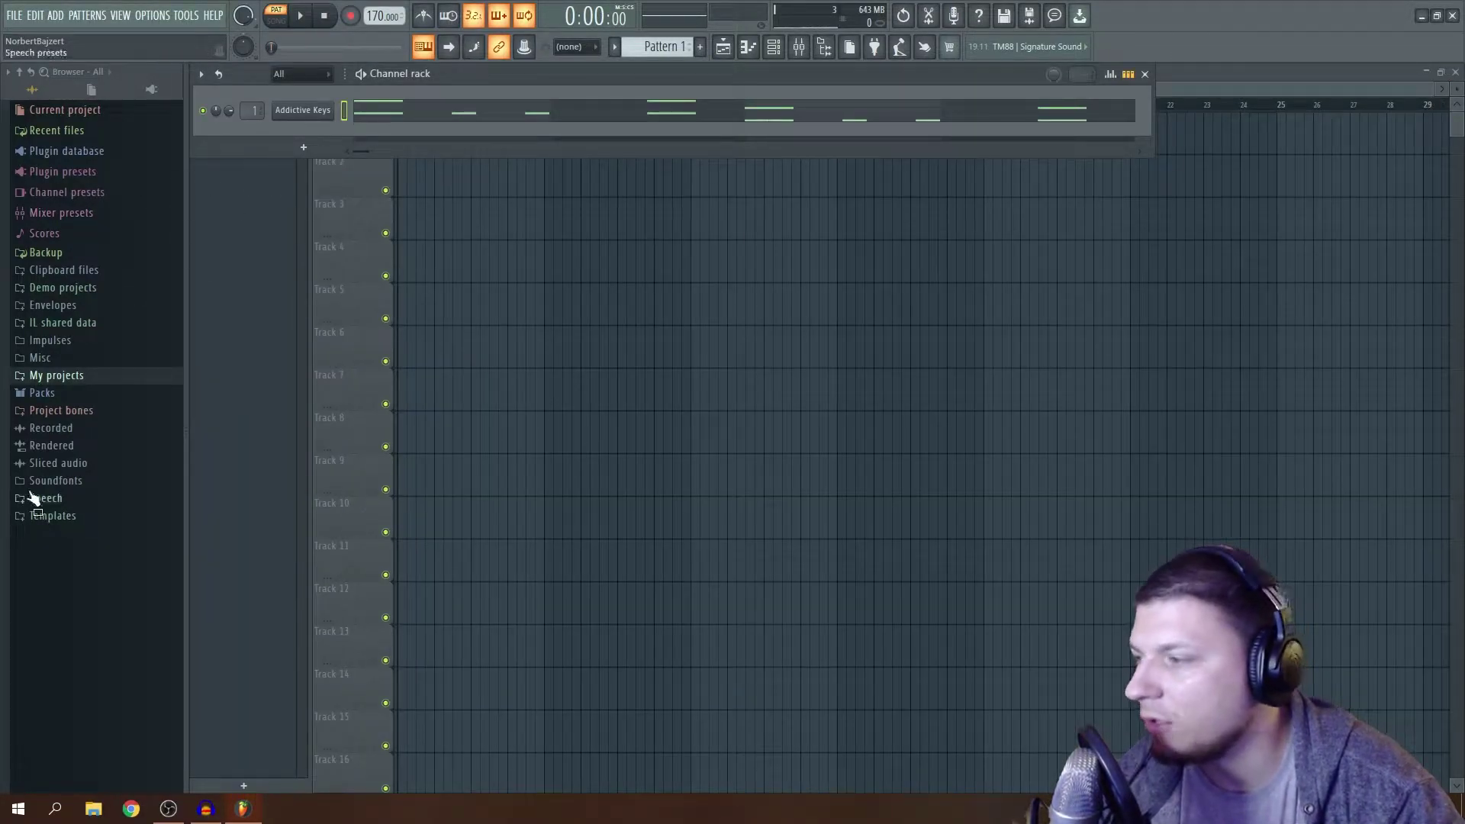
pyautogui.click(76, 394)
pyautogui.click(92, 463)
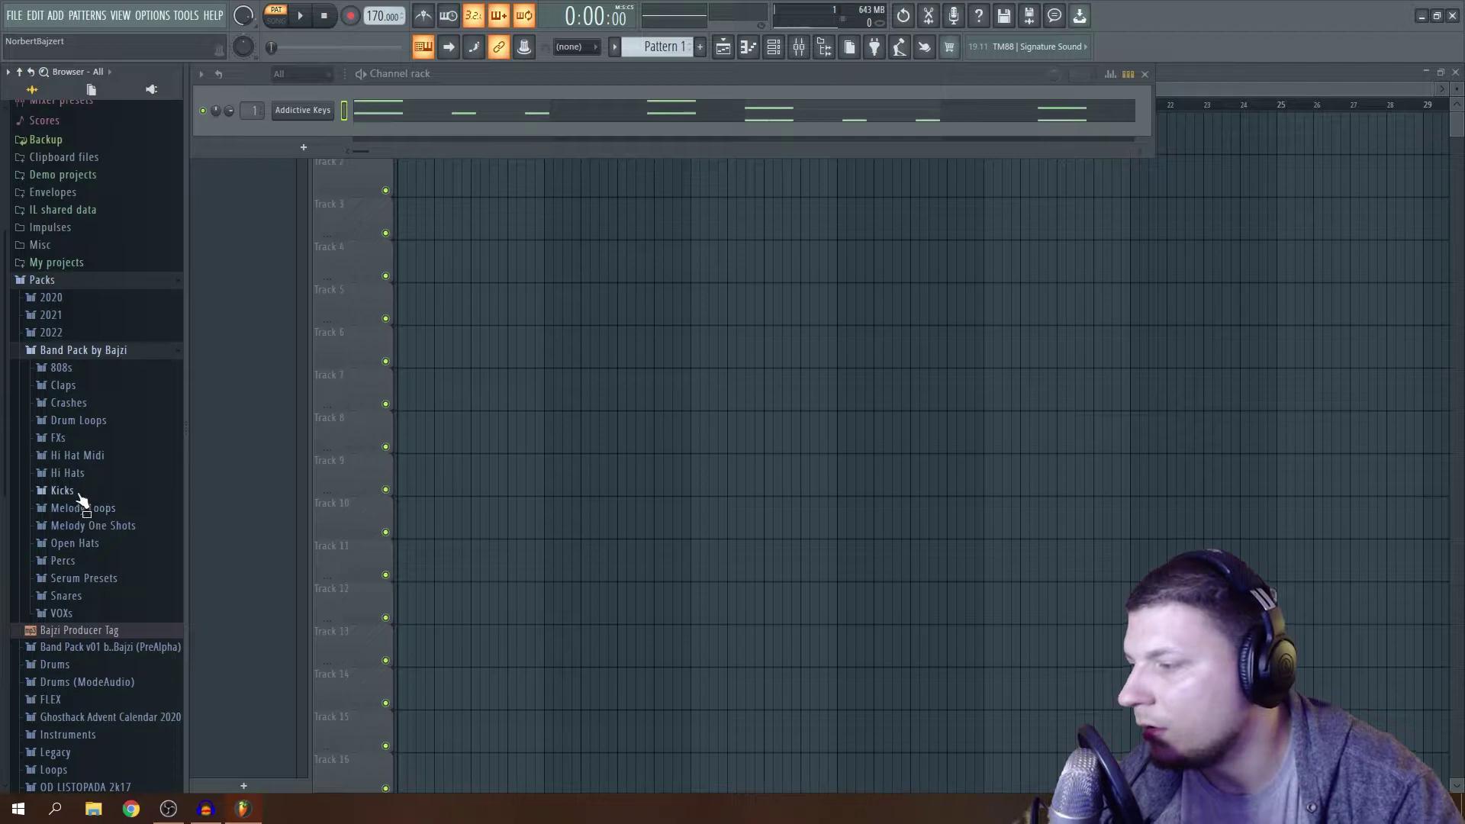
pyautogui.click(77, 491)
pyautogui.click(96, 580)
pyautogui.moveTo(88, 589); pyautogui.dragTo(304, 133)
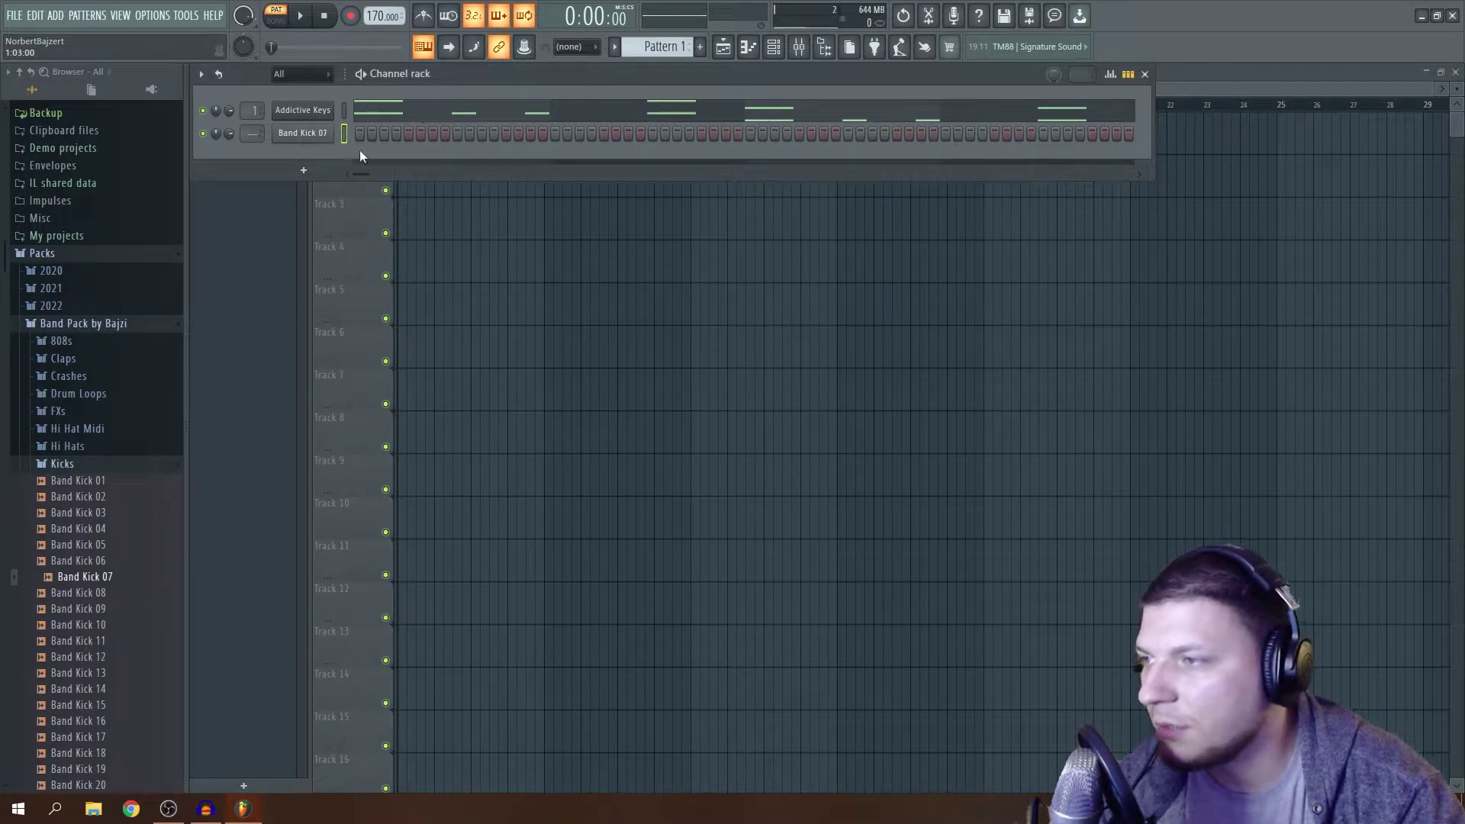
# Program Band Kick 07 on steps 1, 15 and 25 while the pattern plays.
pyautogui.press('space')
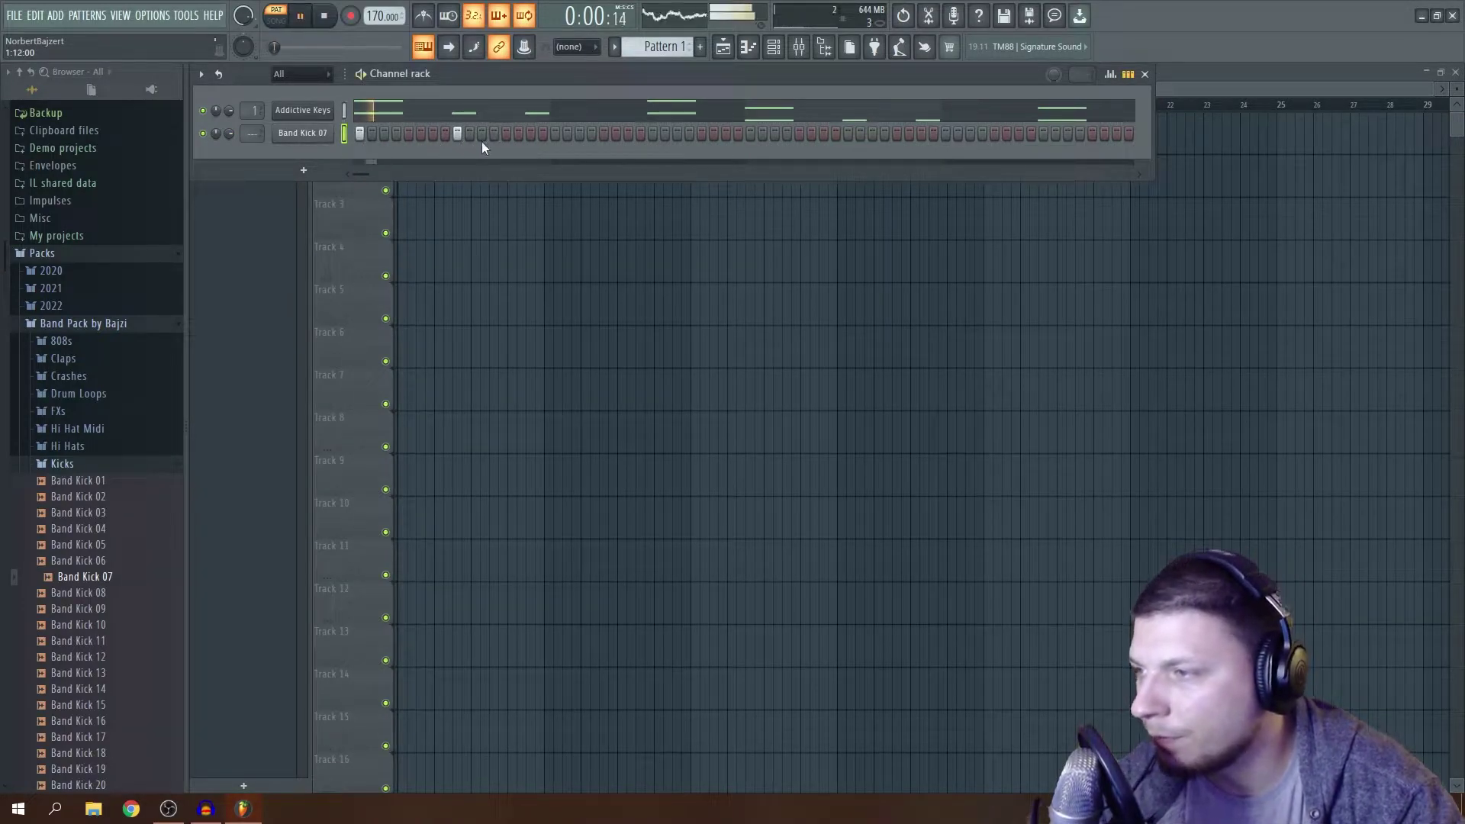
pyautogui.click(530, 134)
pyautogui.click(652, 133)
pyautogui.press('space')
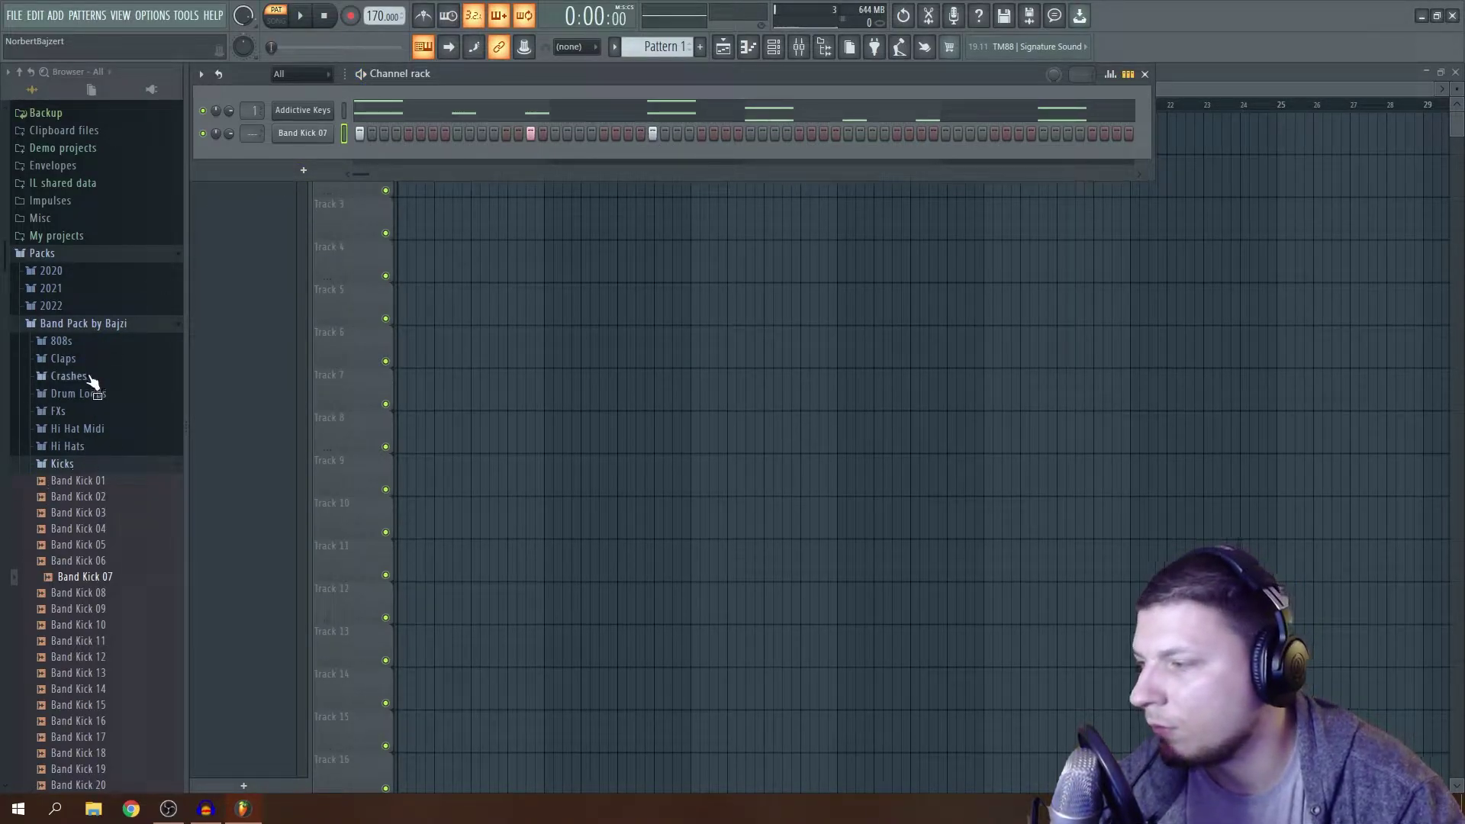
# Add the Shield Clap sample from the 2021 pack's Cxdy Go To 2021 (Drum Kit) as a new channel.
pyautogui.click(79, 325)
pyautogui.click(50, 315)
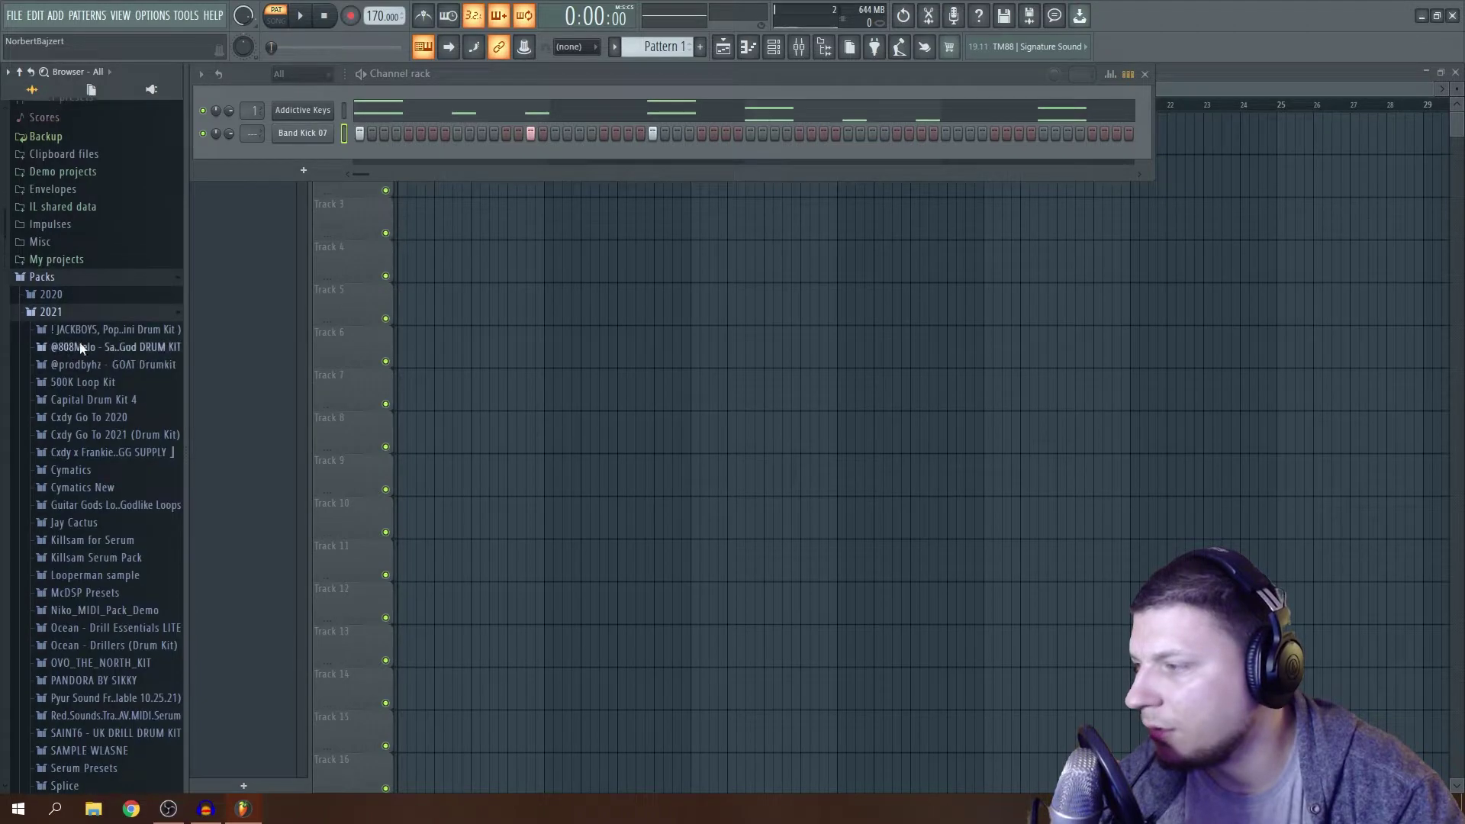
pyautogui.click(113, 369)
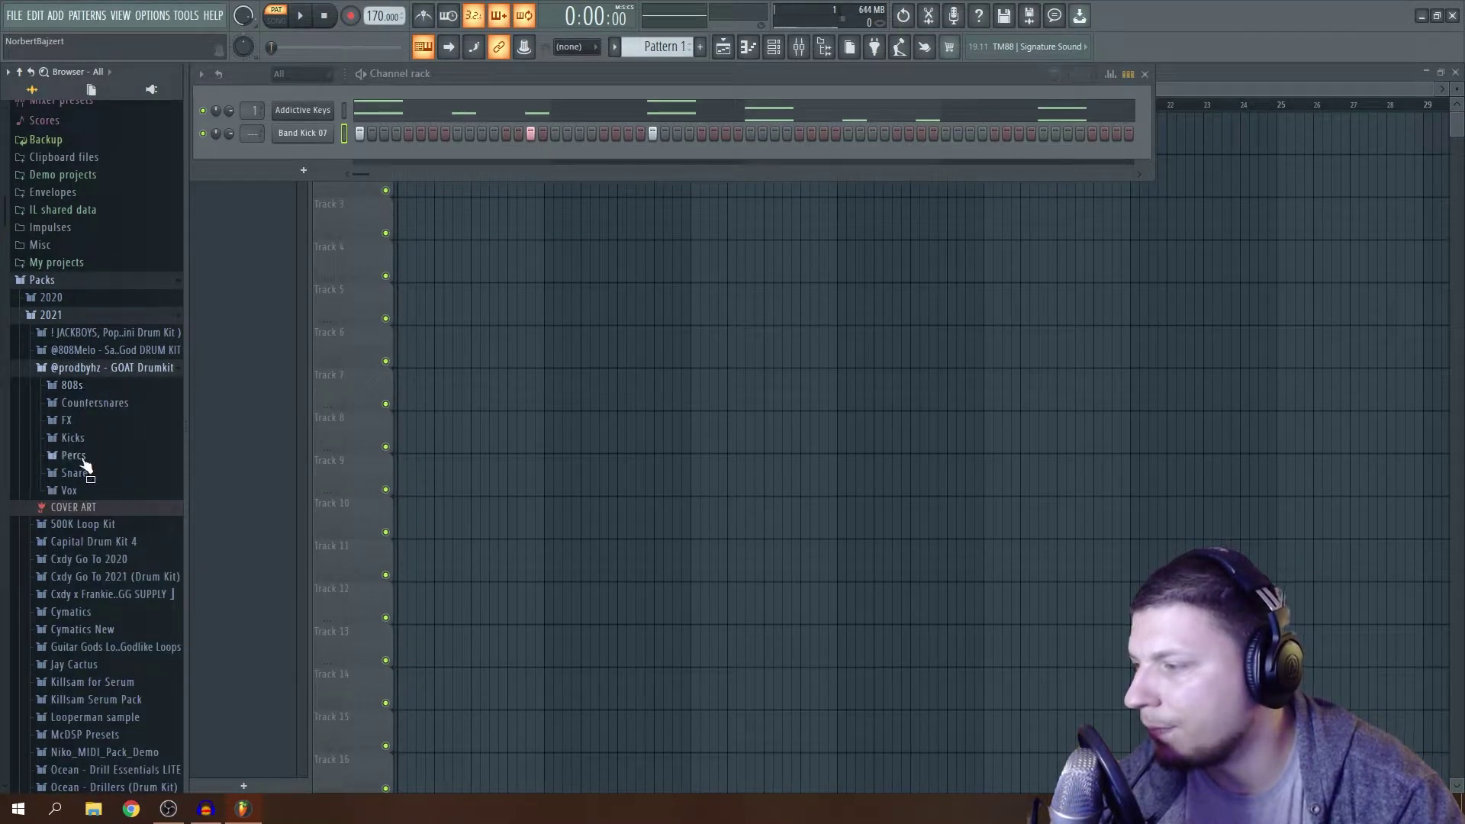
pyautogui.click(115, 349)
pyautogui.click(111, 625)
pyautogui.click(74, 490)
pyautogui.moveTo(102, 617); pyautogui.dragTo(336, 157)
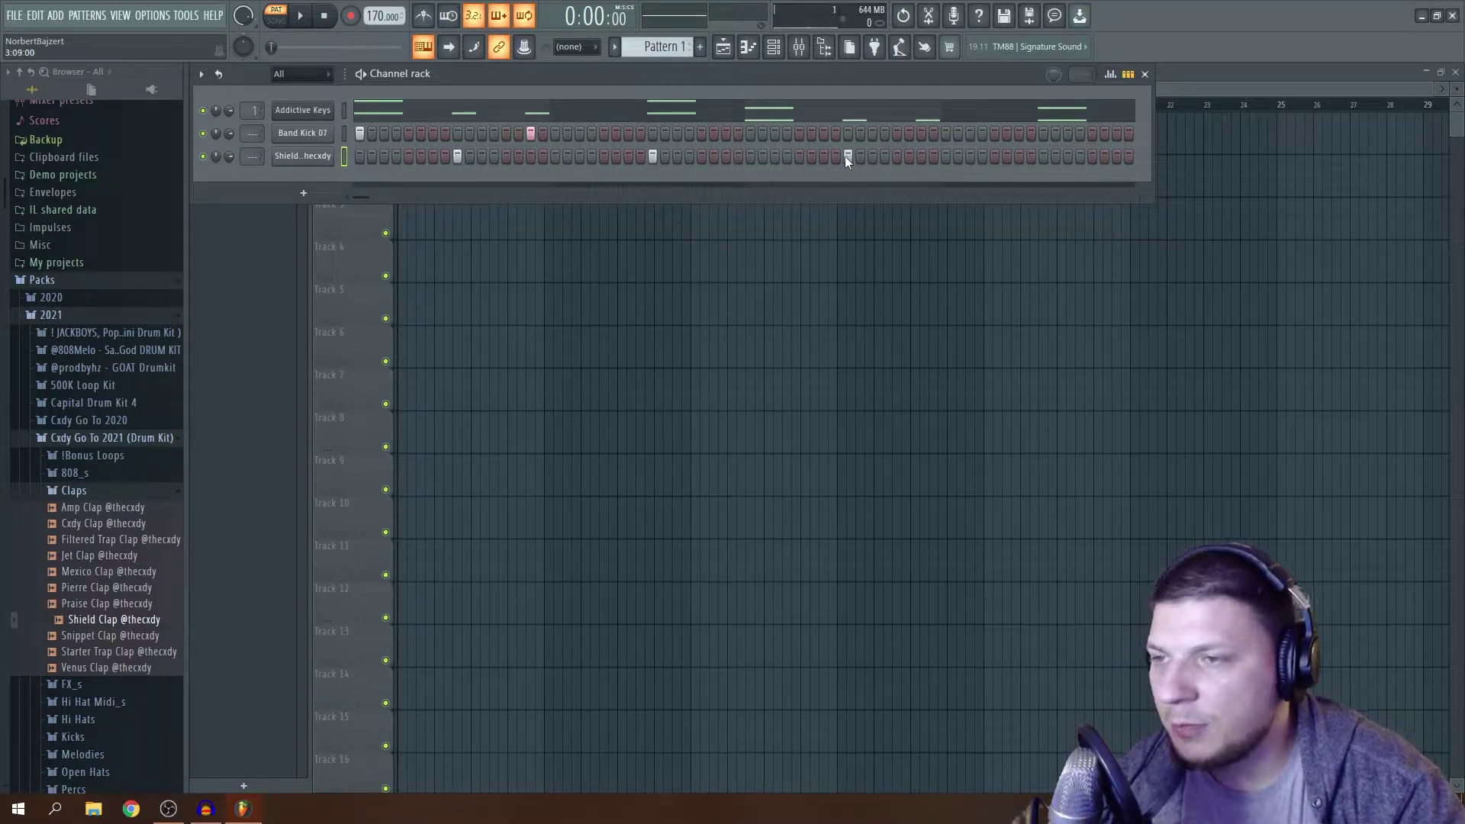
# Finish the clap pattern on steps 9, 25, 41 and 57, and place an additional kick on step 21.
pyautogui.click(1042, 159)
pyautogui.press('space')
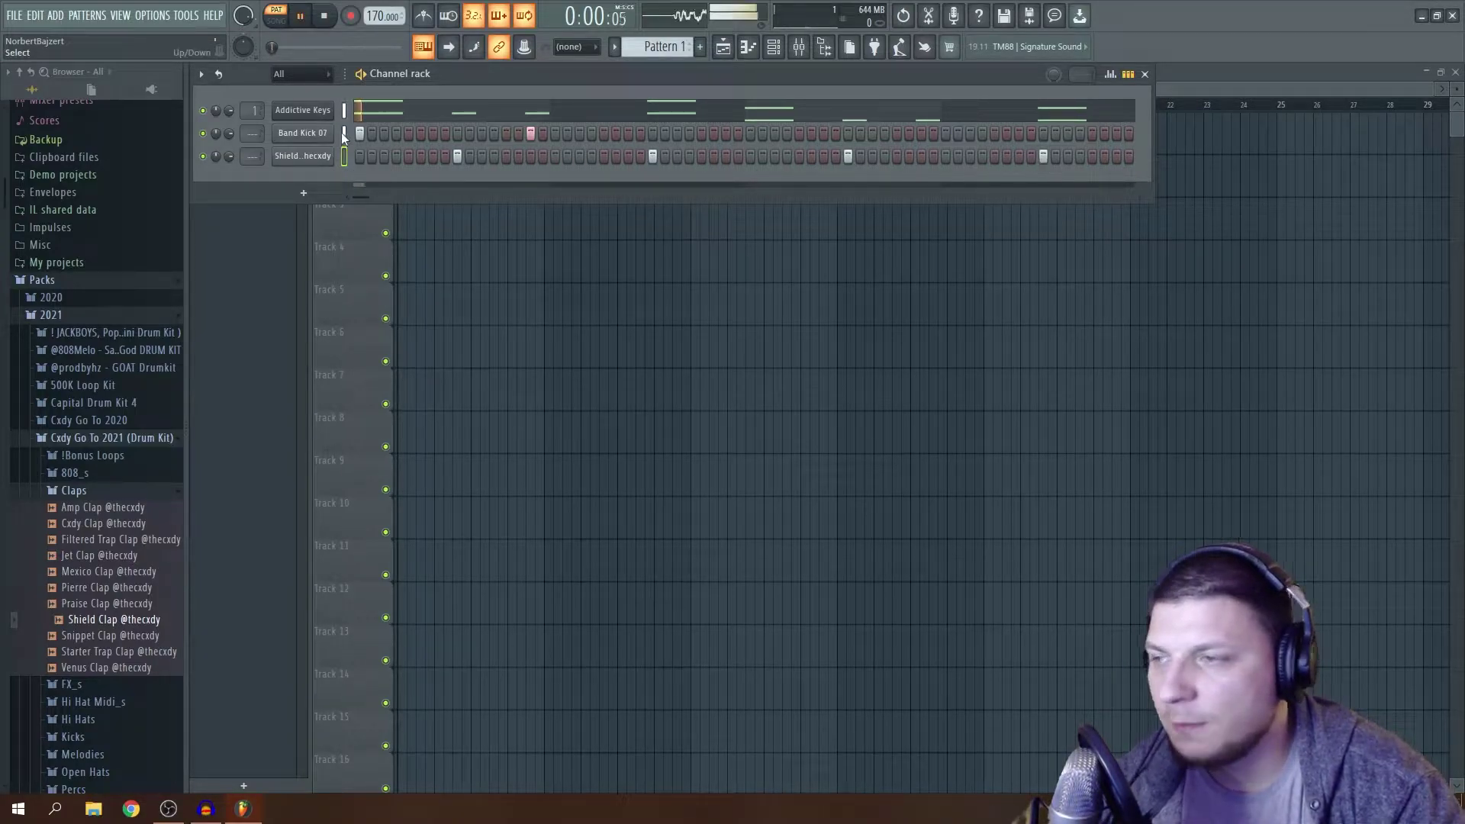
pyautogui.click(629, 134)
pyautogui.press('space')
pyautogui.click(605, 134)
pyautogui.press('space')
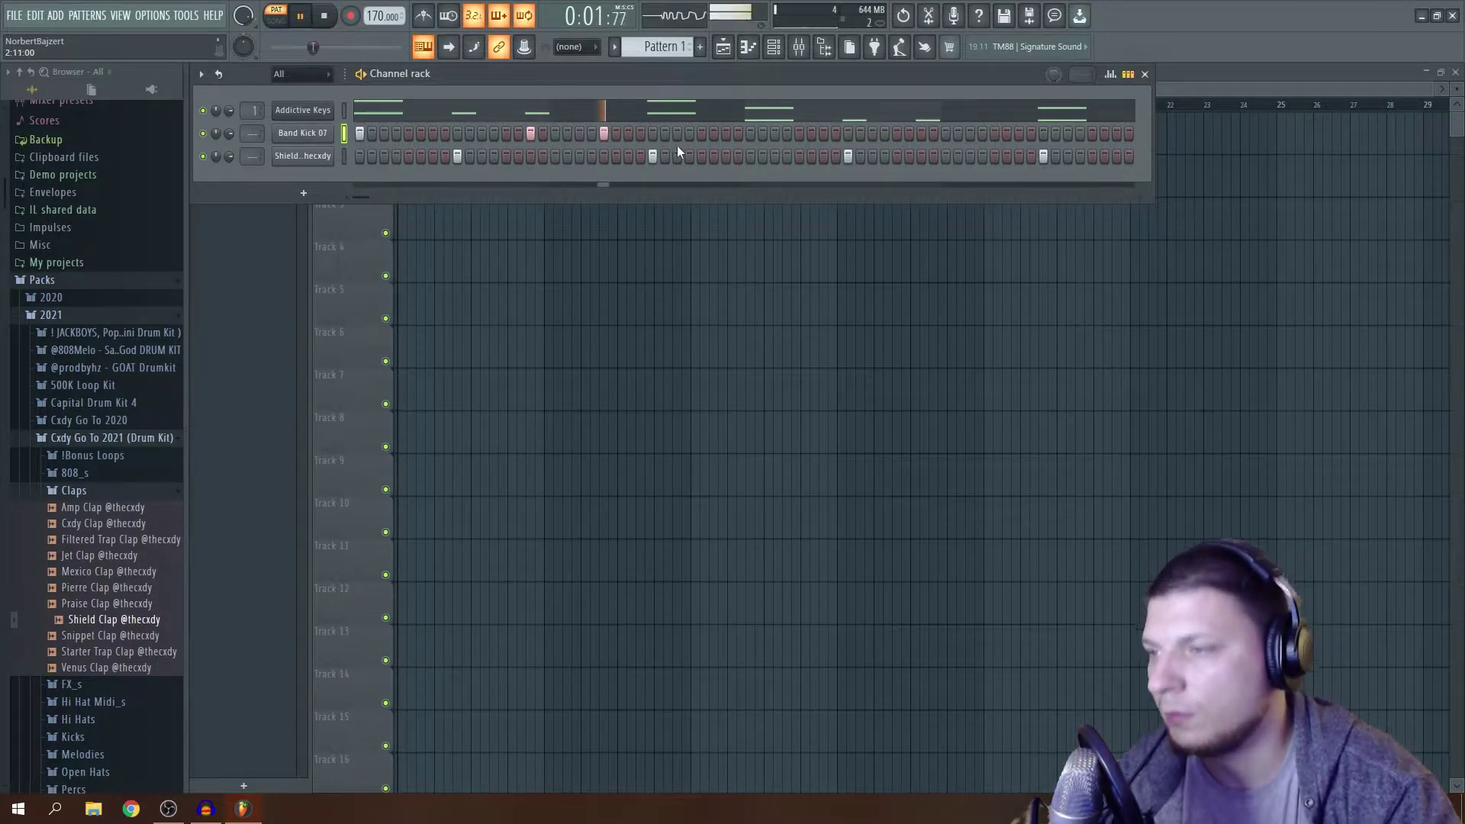
# Add Band Kick 07 hits on steps 33, 47, 53 and 61 while the pattern plays.
pyautogui.click(752, 134)
pyautogui.click(922, 134)
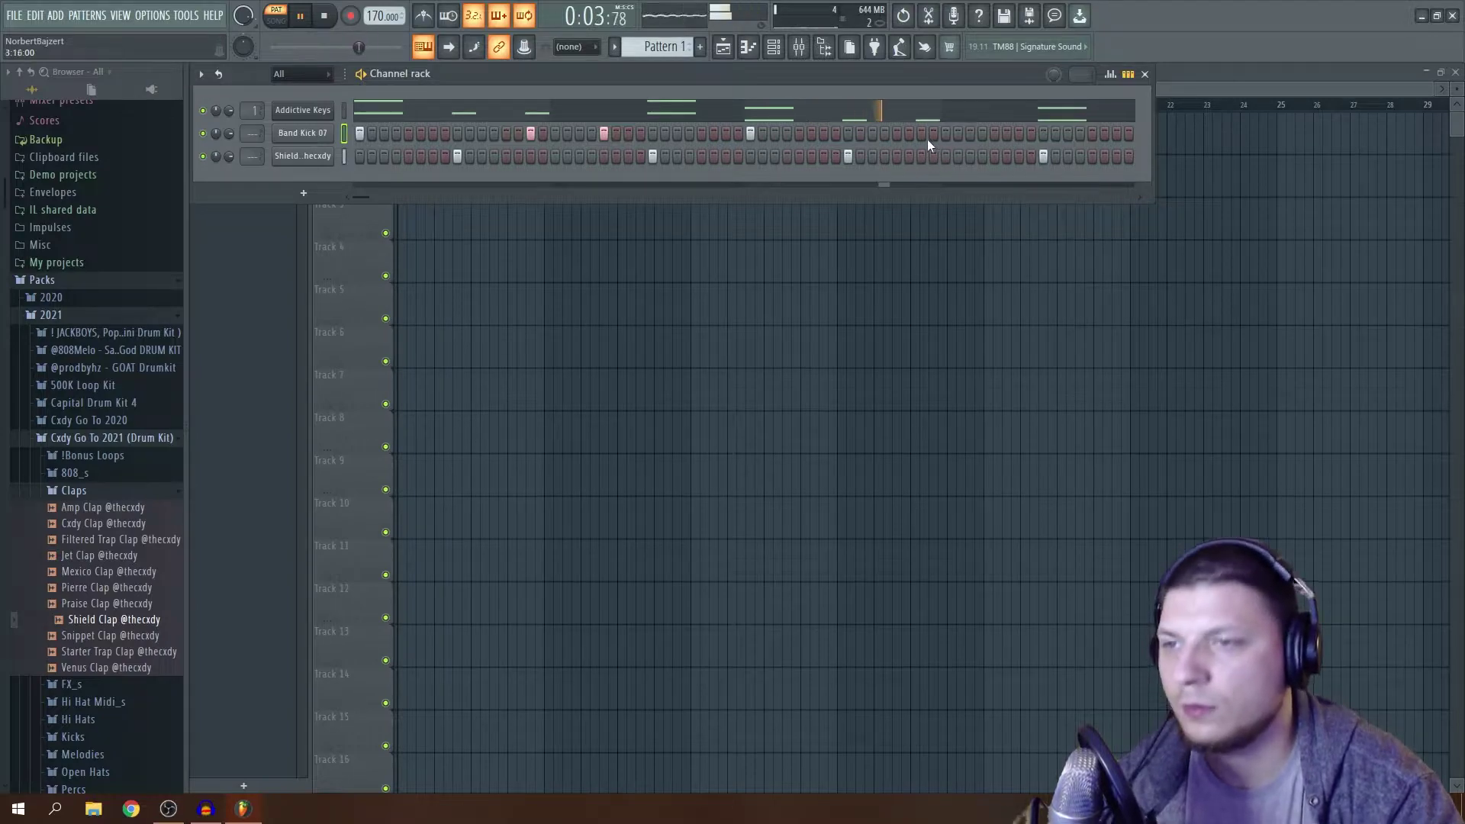
pyautogui.click(995, 134)
pyautogui.press('space')
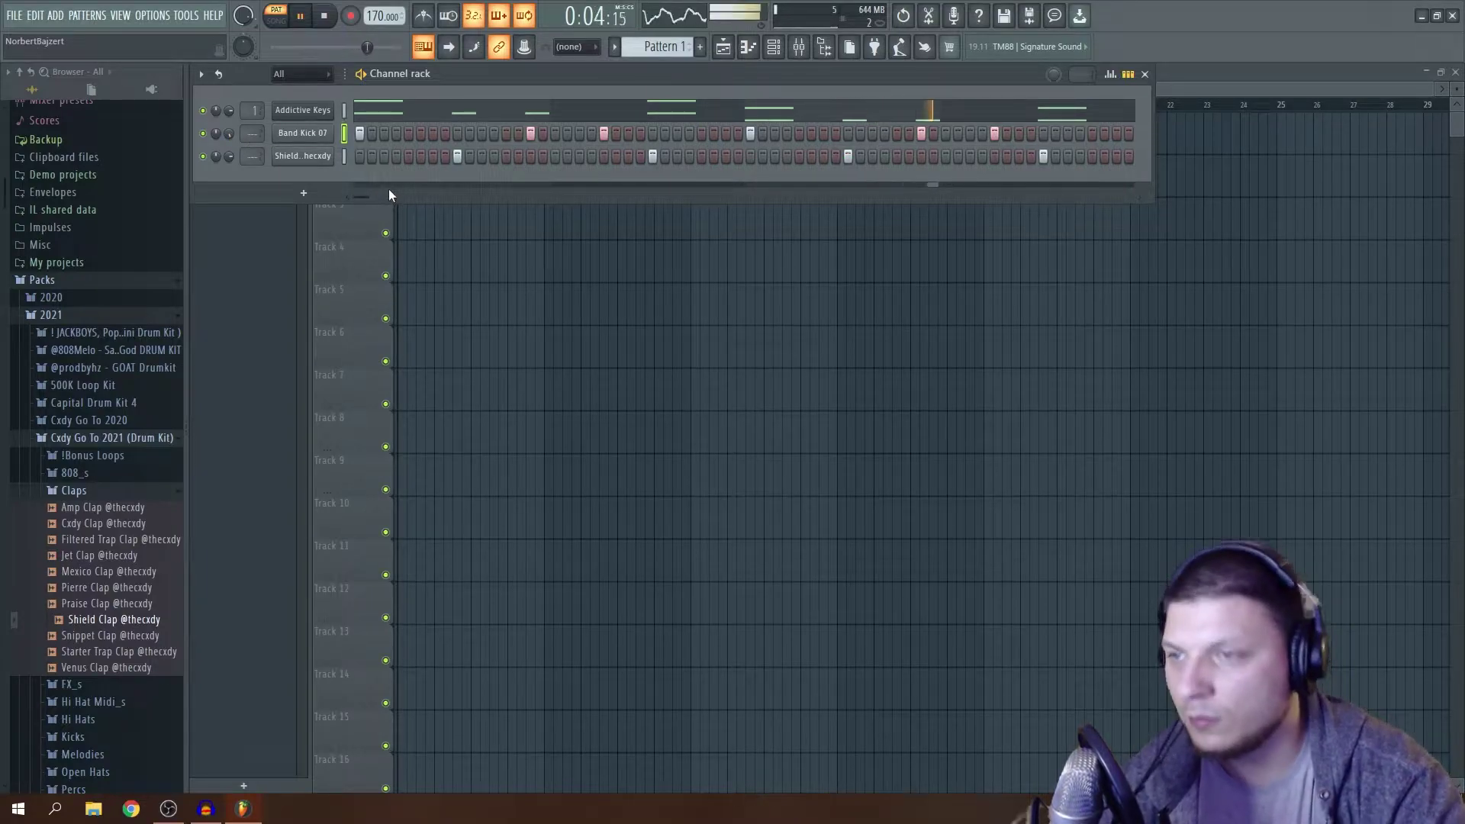
pyautogui.click(1105, 134)
pyautogui.click(1105, 134)
pyautogui.click(1091, 133)
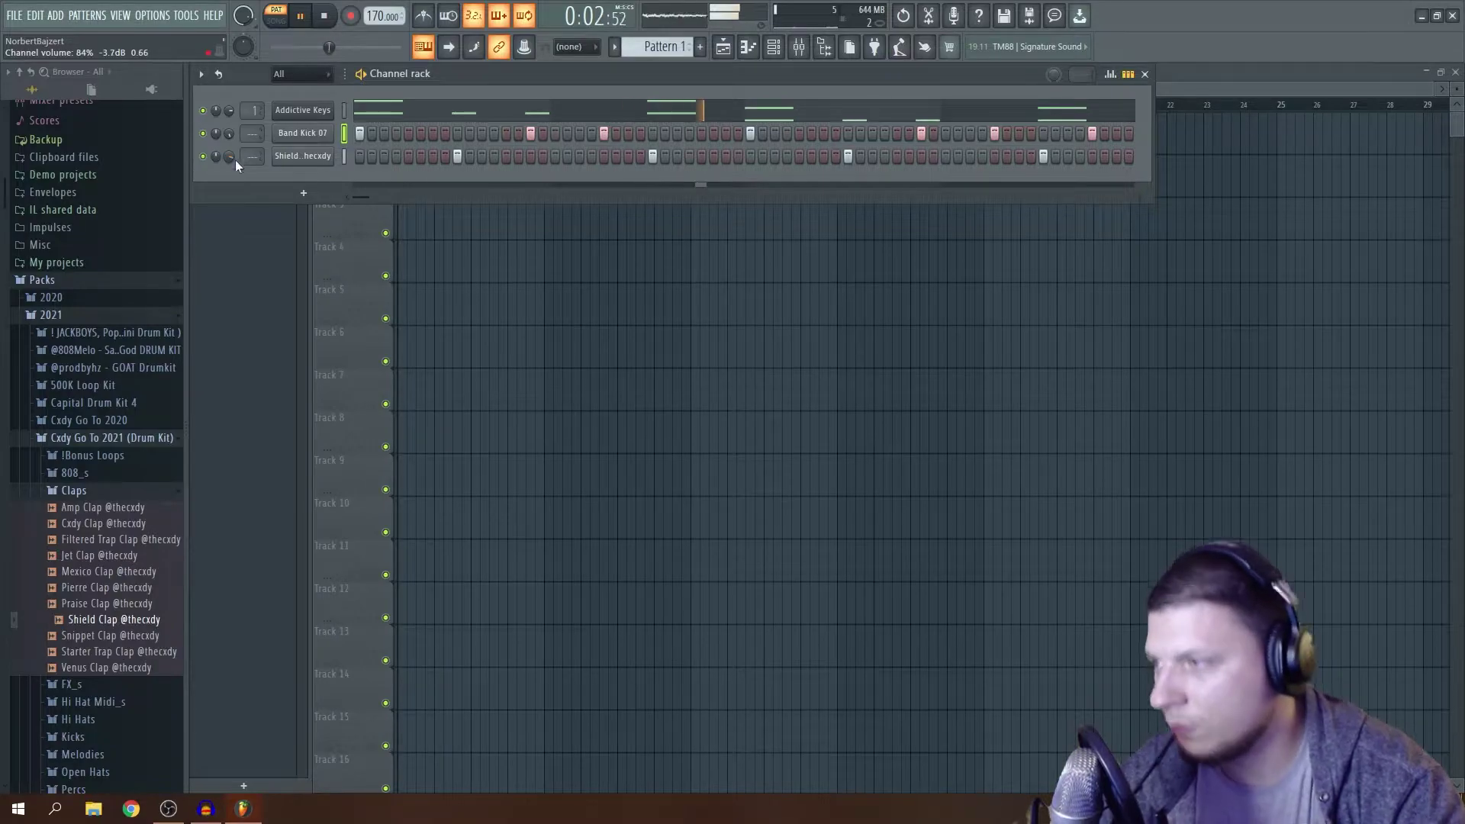
# Add the Juice HH sample from the Cxdy Go To 2021 (Drum Kit) Hi Hats folder as a new channel.
pyautogui.click(74, 489)
pyautogui.click(114, 439)
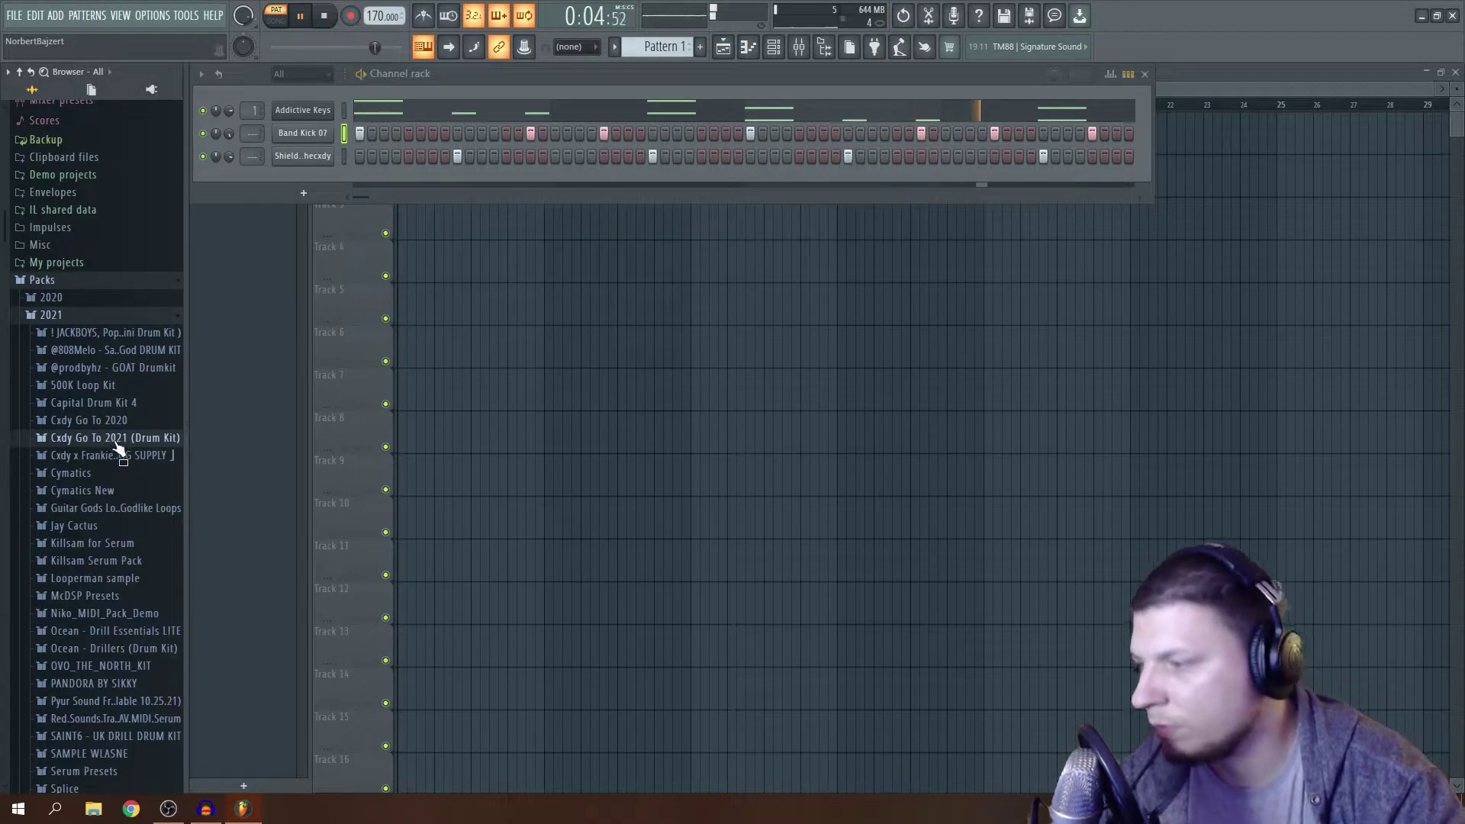
pyautogui.click(116, 441)
pyautogui.click(107, 544)
pyautogui.press('space')
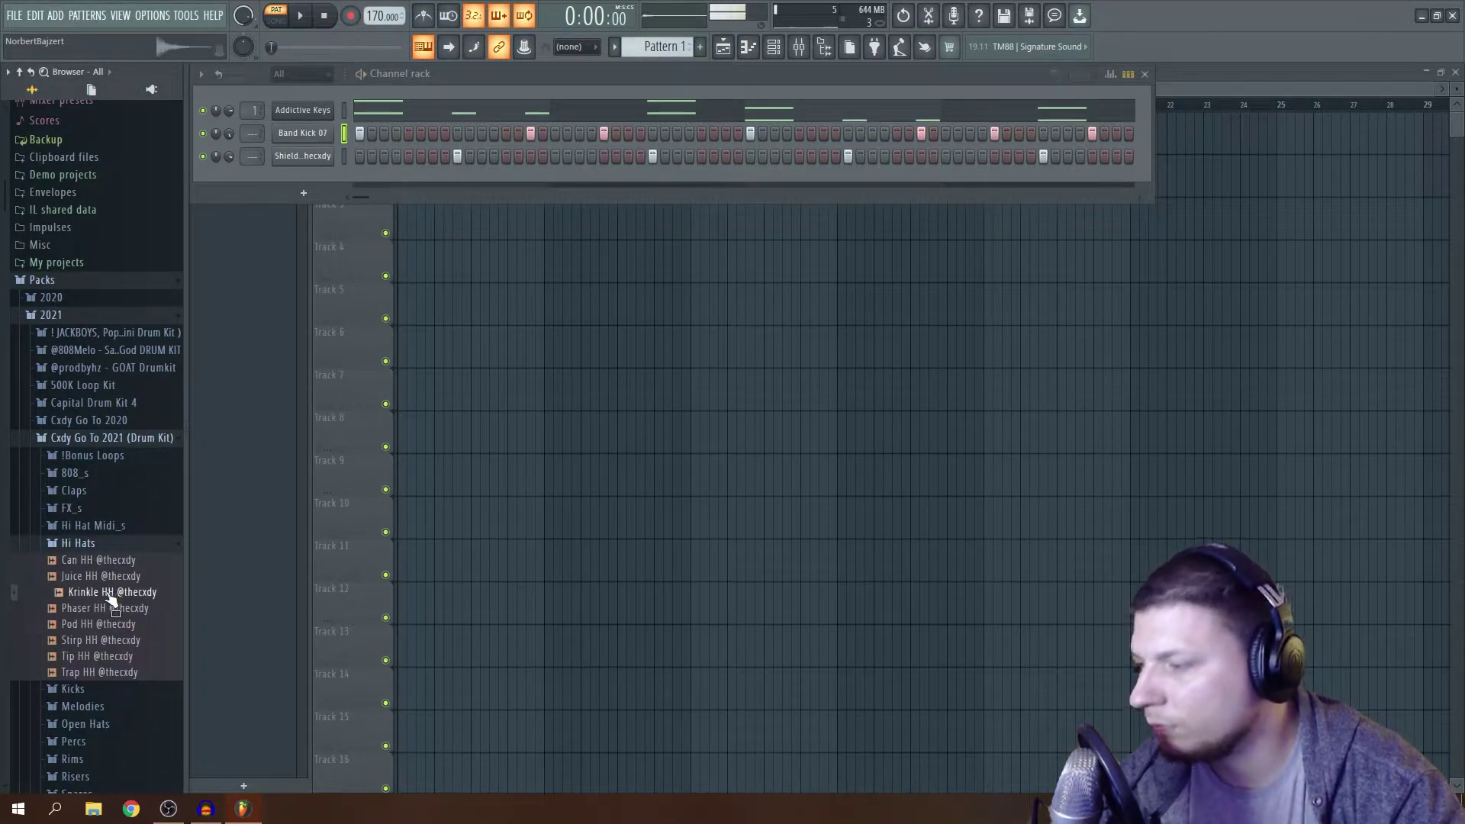
pyautogui.moveTo(100, 576); pyautogui.dragTo(304, 187)
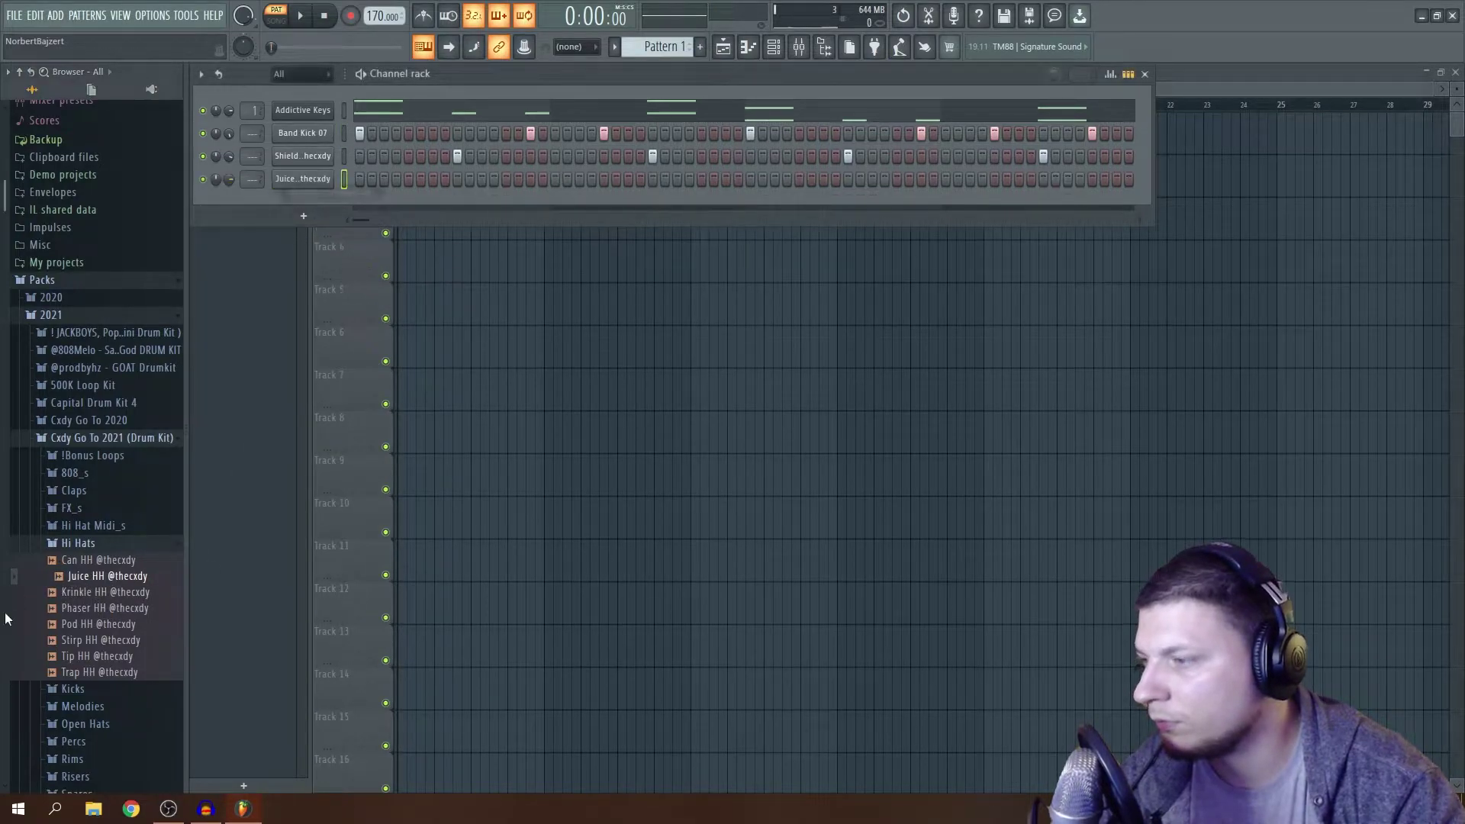
# Load Hi Hat Midi 02 from the Band Pack by Bajzi into the Juice HH channel's piano roll.
pyautogui.click(114, 545)
pyautogui.click(126, 439)
pyautogui.click(92, 315)
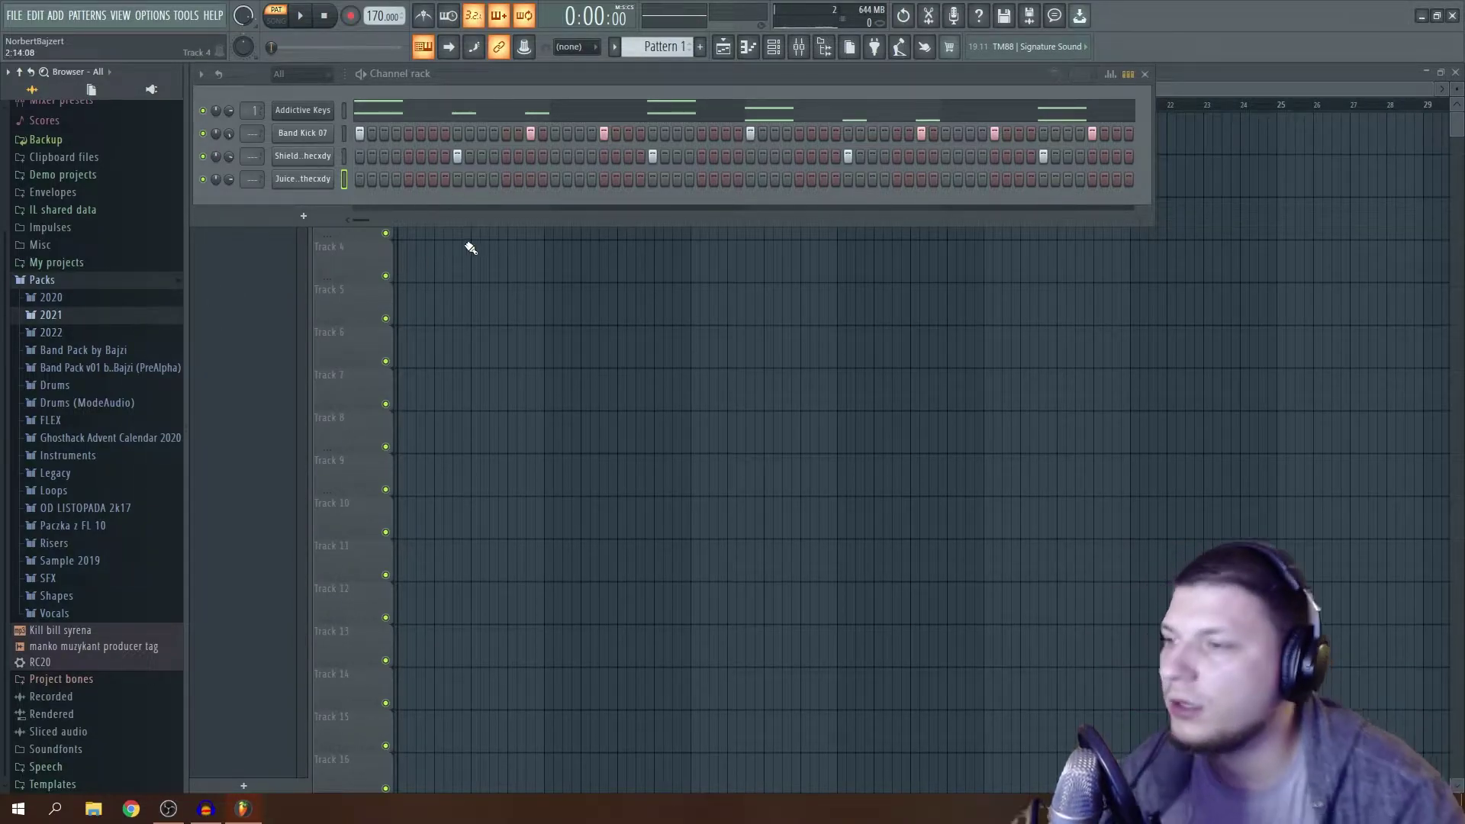
pyautogui.click(100, 353)
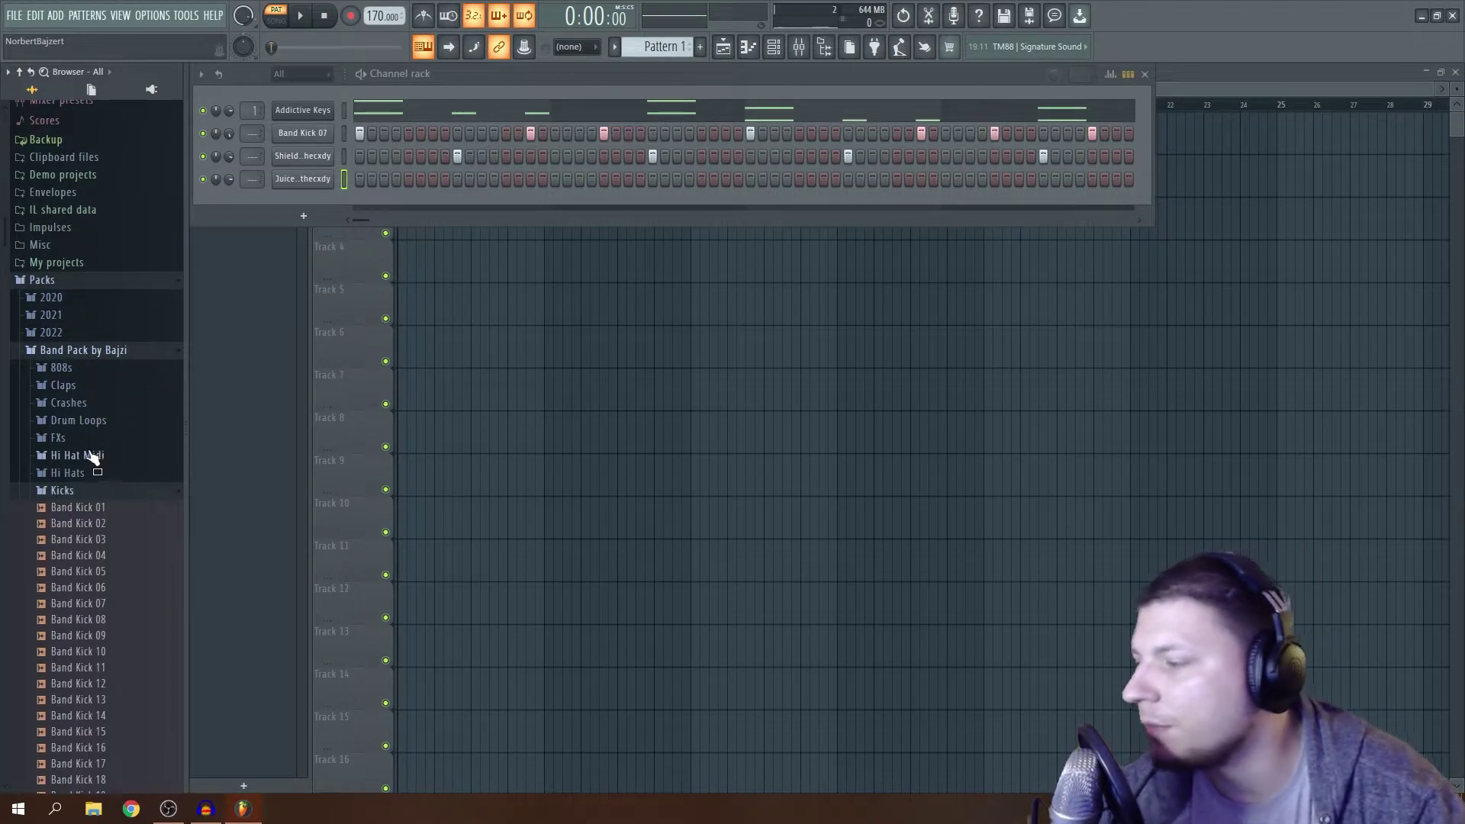
pyautogui.click(76, 455)
pyautogui.doubleClick(84, 472)
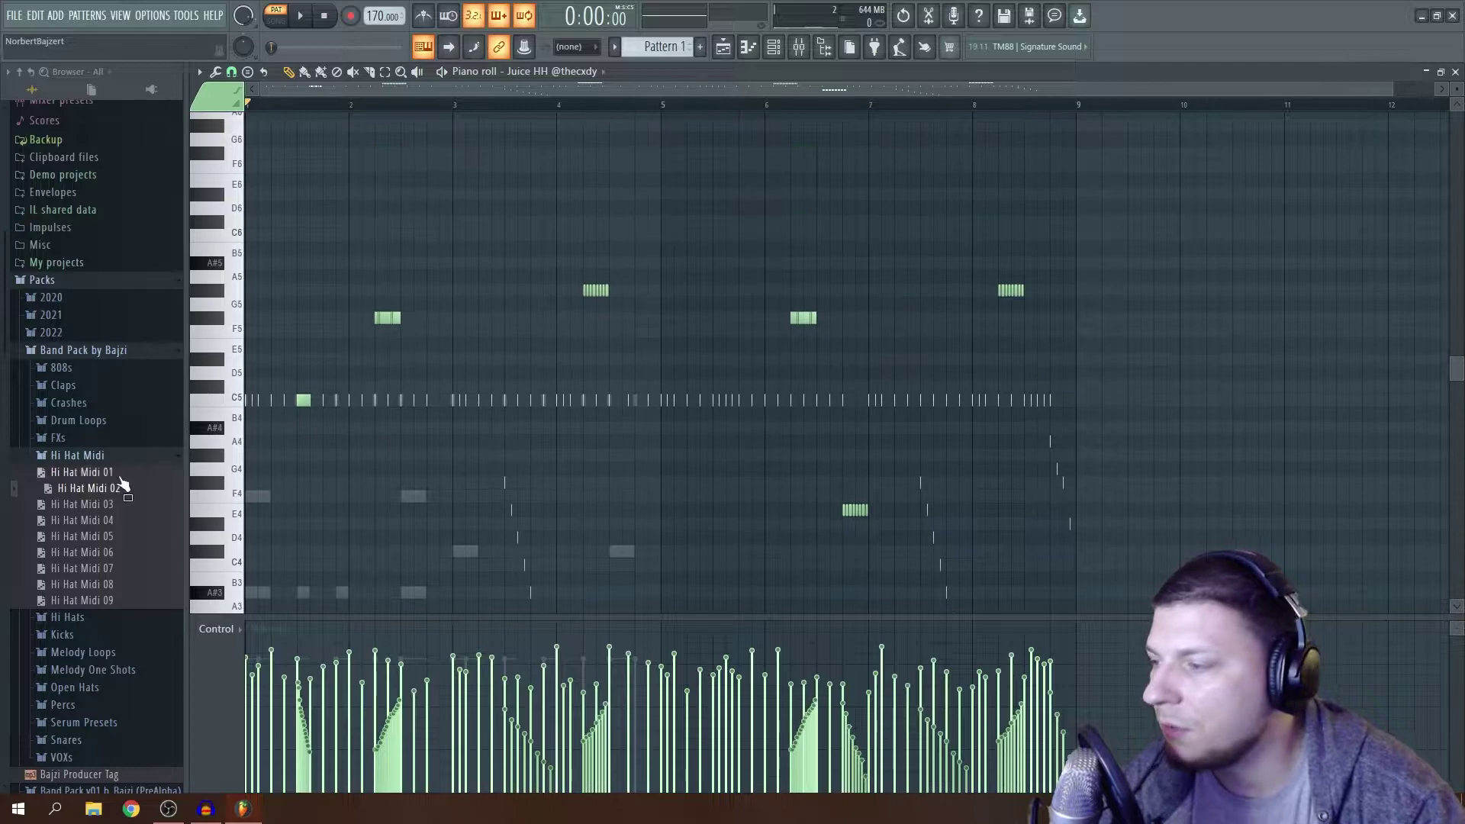
pyautogui.moveTo(116, 492); pyautogui.dragTo(442, 356)
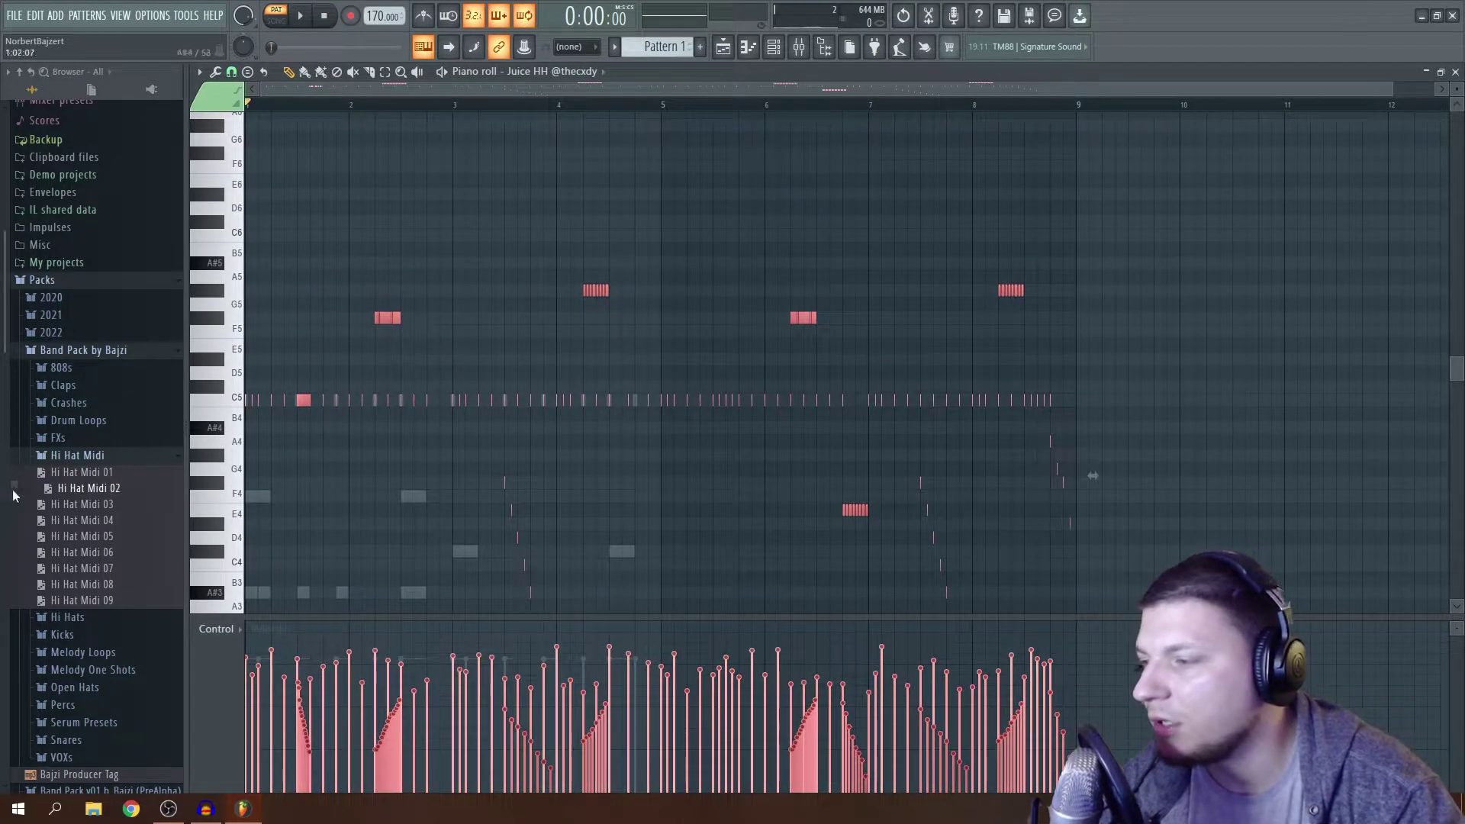
pyautogui.click(80, 455)
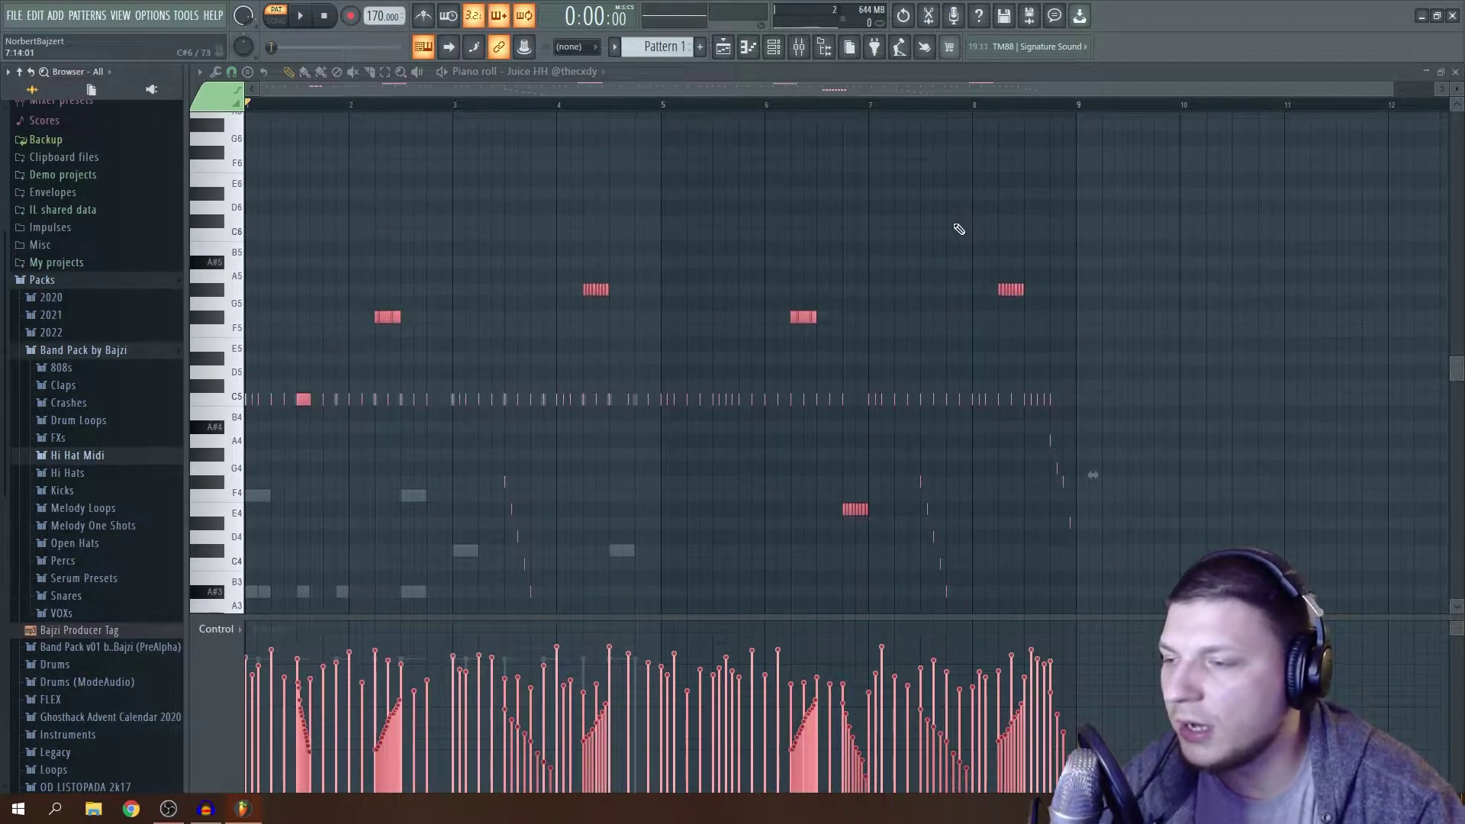
# Play the pattern to check the imported hi-hat notes, and close the piano roll.
pyautogui.scroll(-1, 866, 196)
pyautogui.press('space')
pyautogui.hotkey('ctrl', 'd')
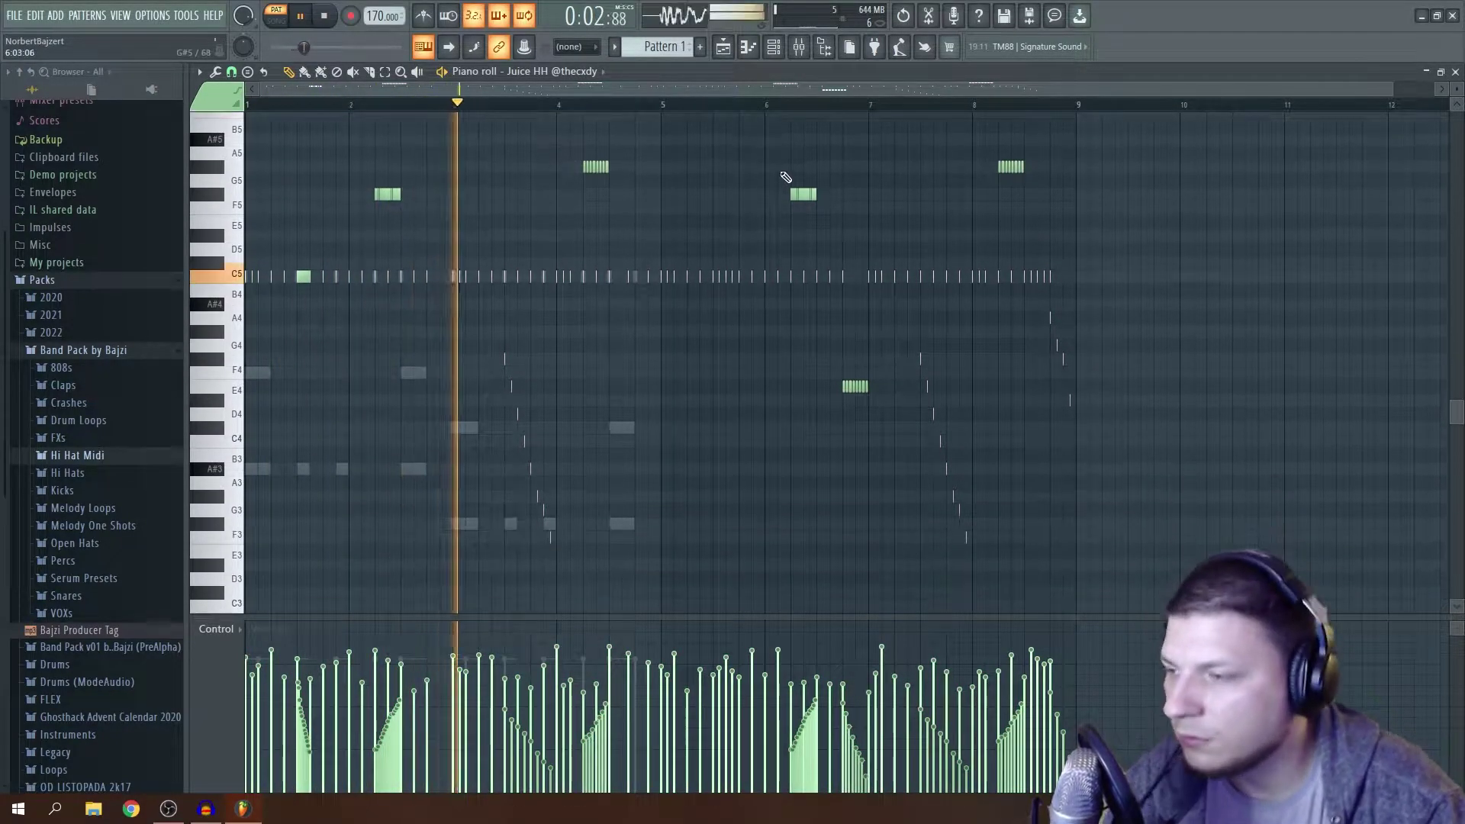
pyautogui.scroll(1, 1106, 191)
pyautogui.scroll(-1, 1152, 194)
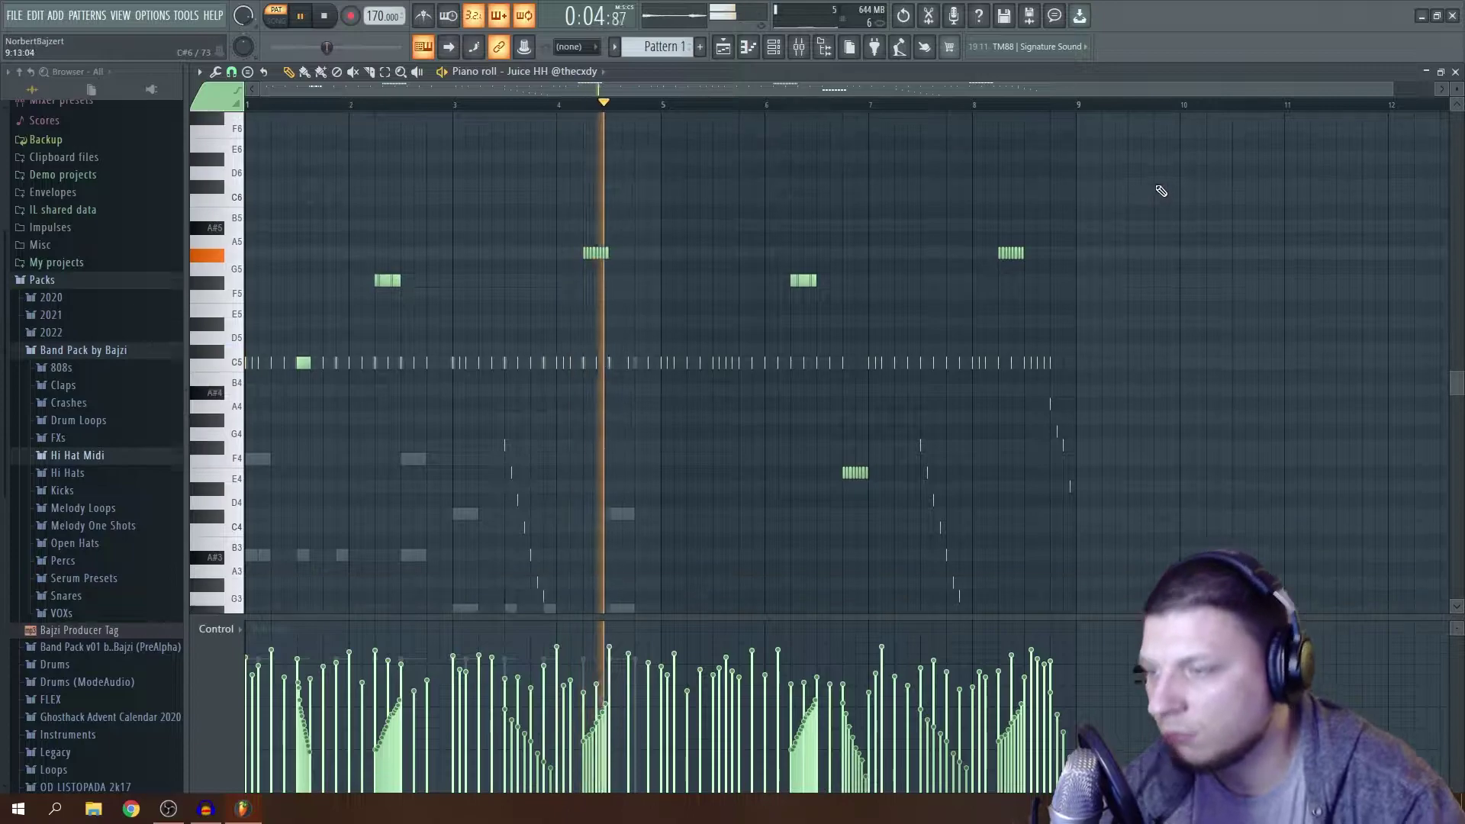
pyautogui.scroll(1, 1158, 190)
pyautogui.scroll(-1, 1158, 190)
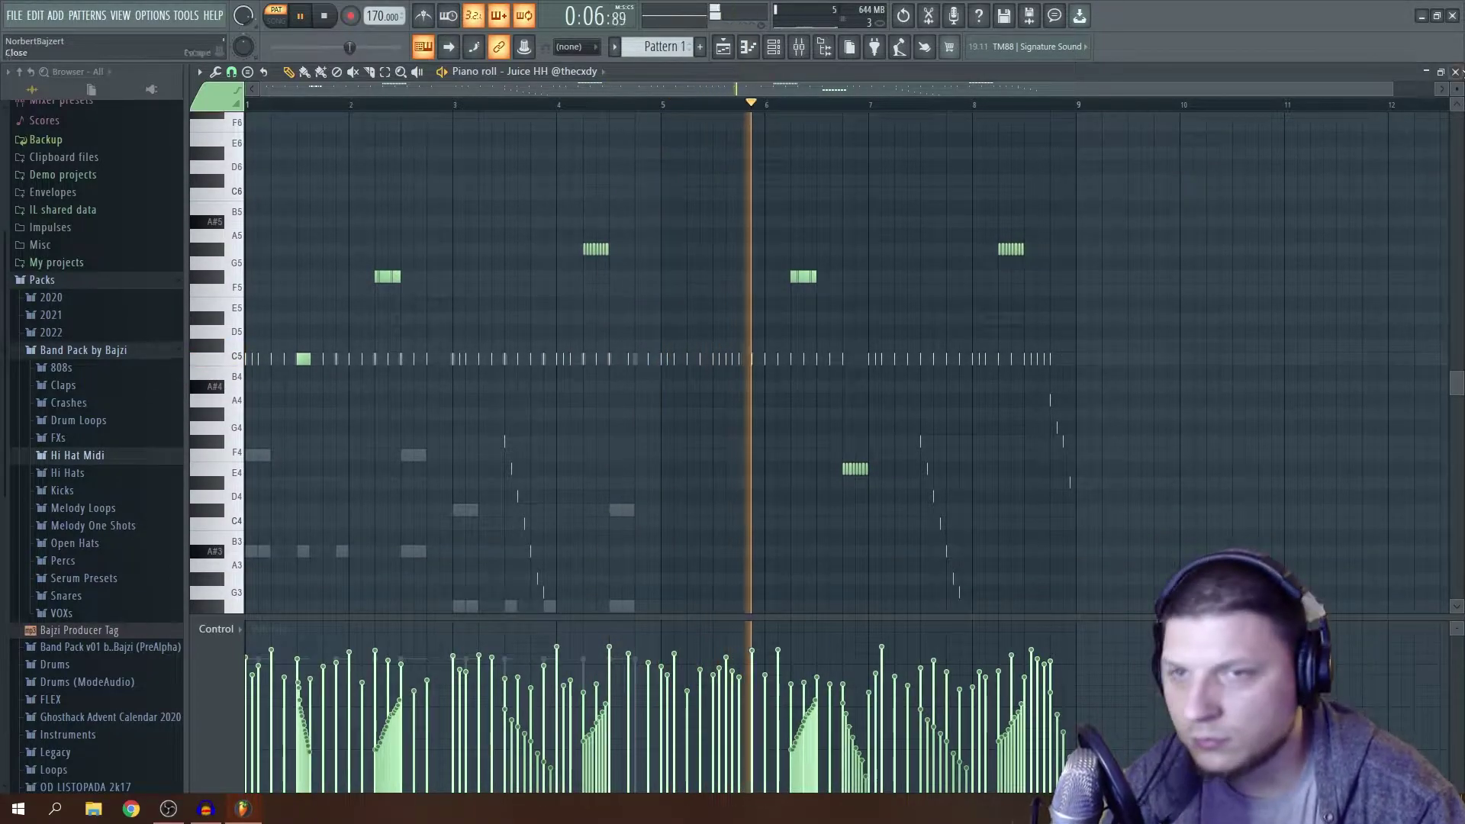
pyautogui.click(1455, 71)
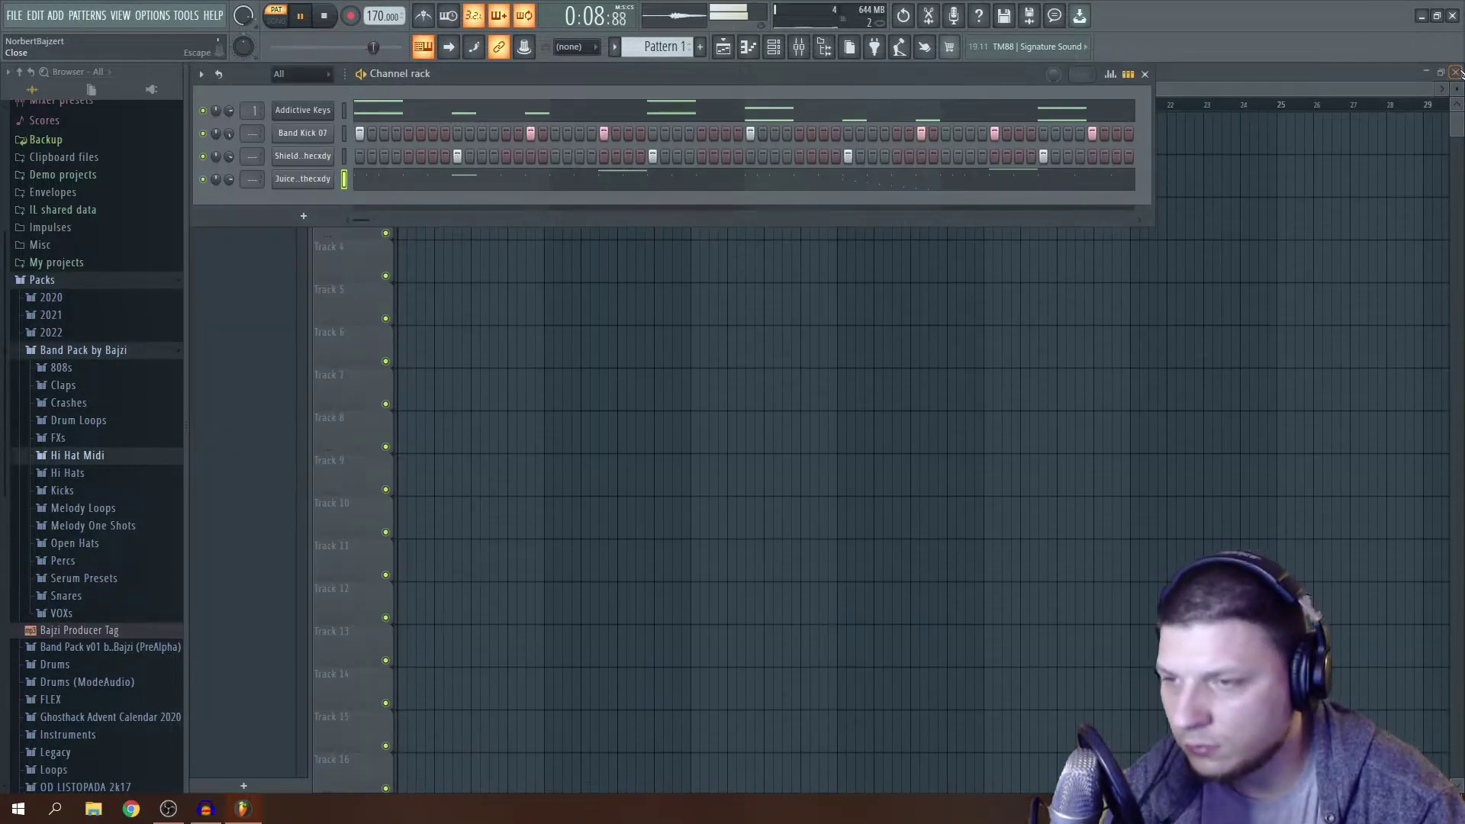
# Reopen the hi-hat notes, delete the first four bars and move the remaining four bars to the pattern's start.
pyautogui.click(638, 177)
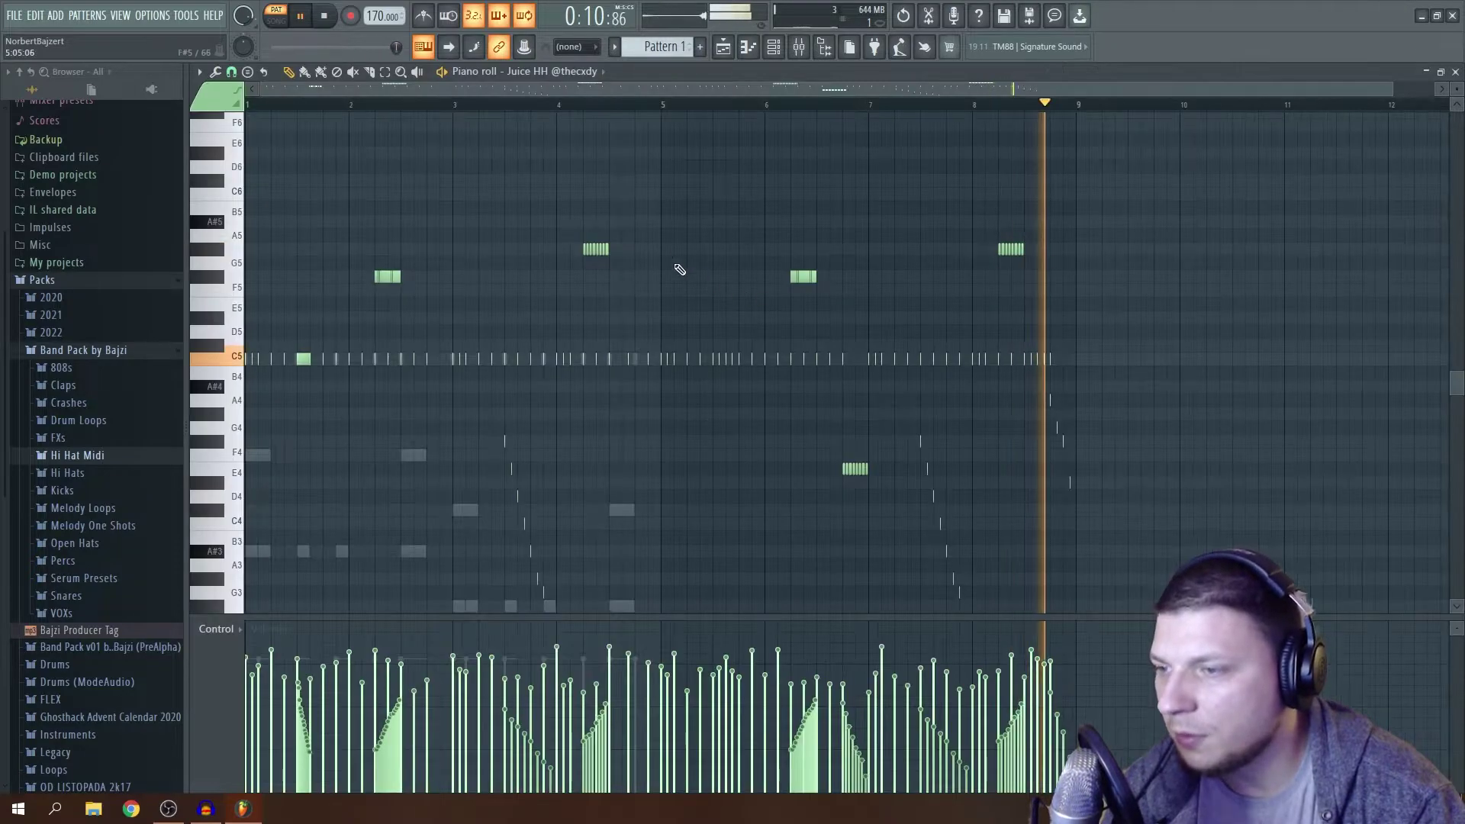
pyautogui.moveTo(618, 420); pyautogui.dragTo(83, 580)
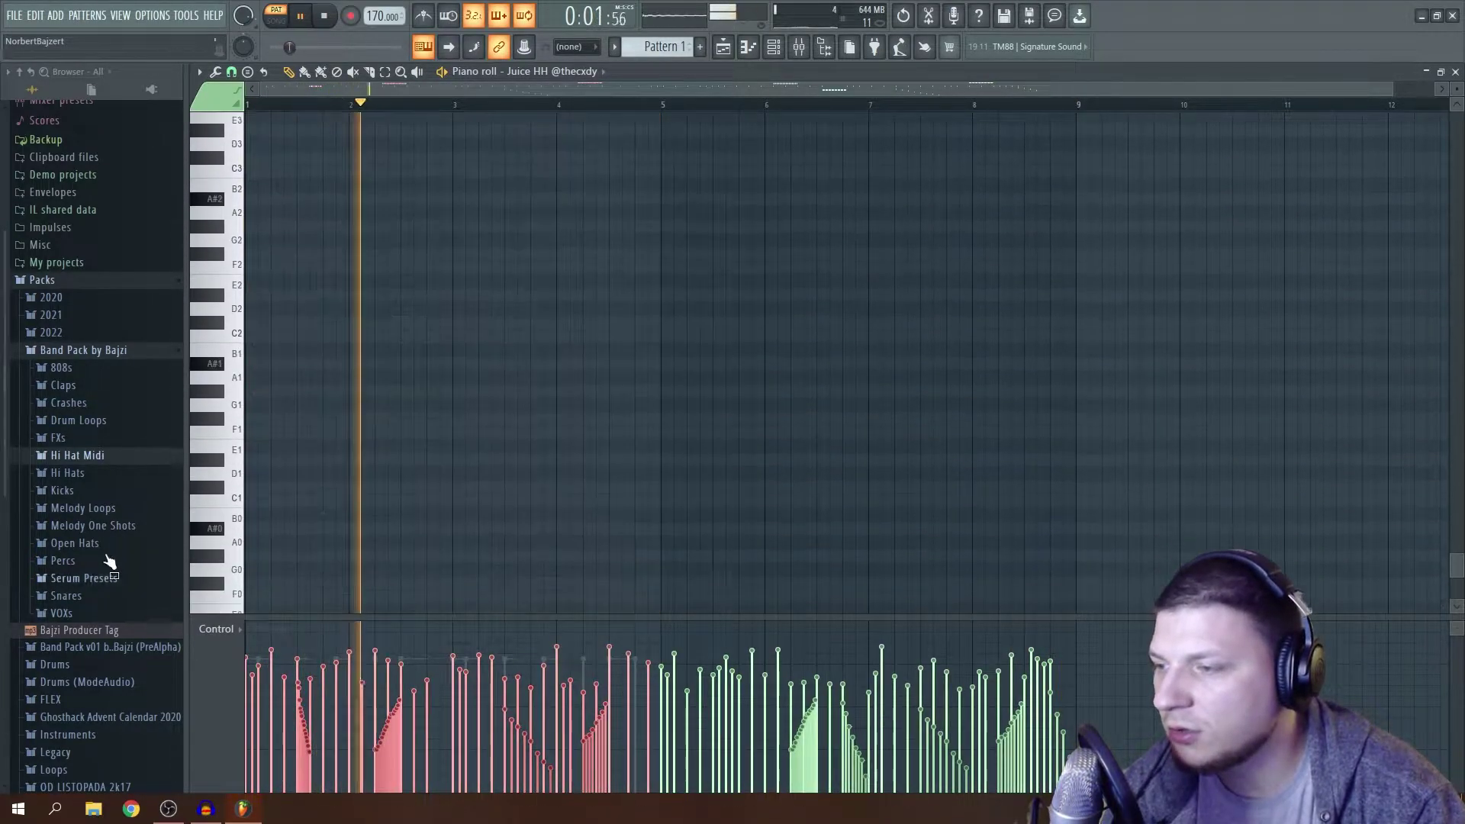
pyautogui.press('Delete')
pyautogui.press('space')
pyautogui.scroll(5, 972, 399)
pyautogui.moveTo(618, 122); pyautogui.dragTo(1267, 610)
pyautogui.scroll(4, 990, 323)
pyautogui.moveTo(660, 292); pyautogui.dragTo(244, 293)
# Lower the velocities of the two high hi-hat rolls in bars 2 and 4 during playback.
pyautogui.moveTo(483, 338); pyautogui.dragTo(553, 530)
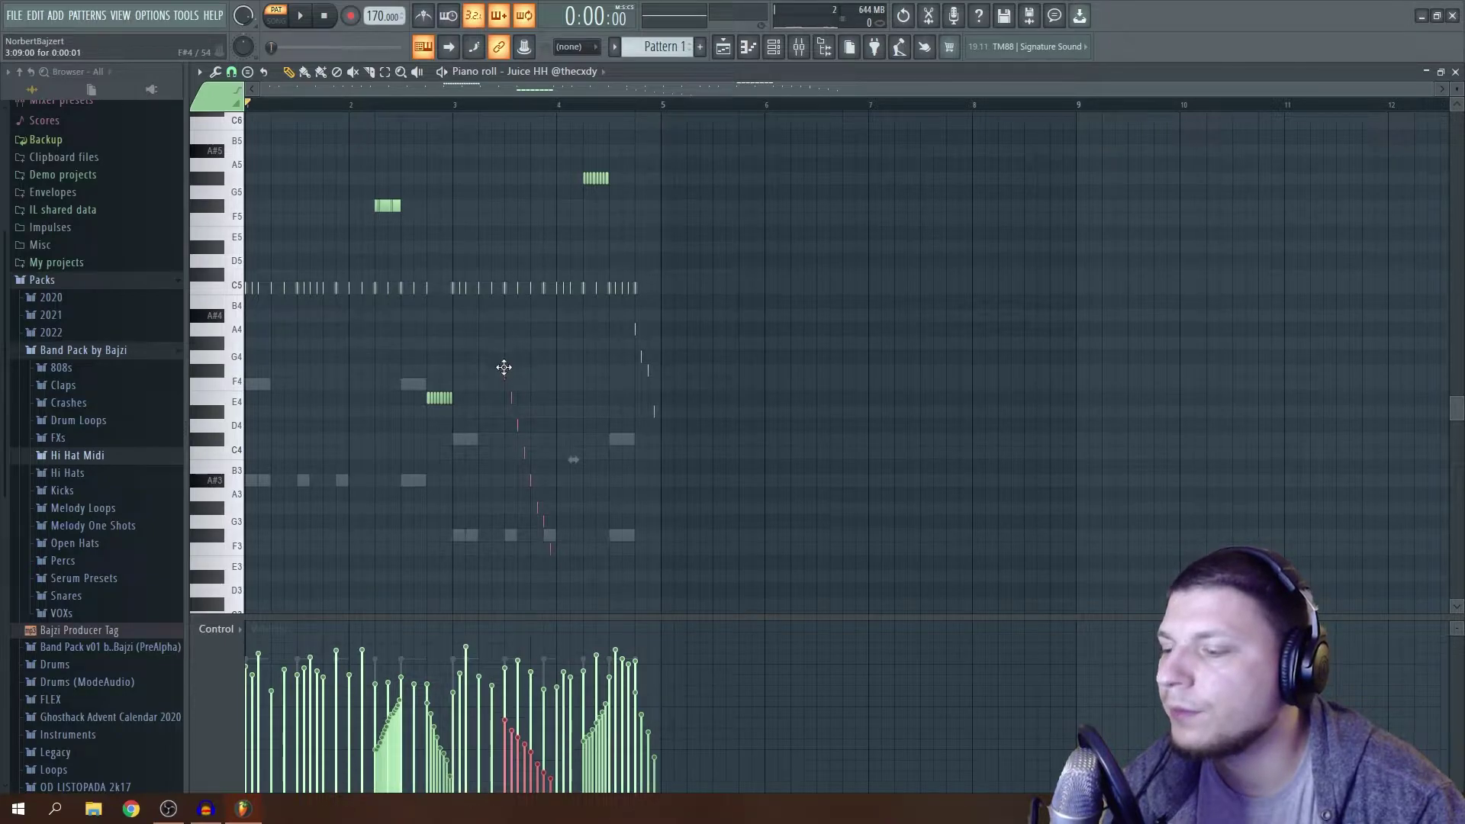
pyautogui.moveTo(627, 312); pyautogui.dragTo(694, 463)
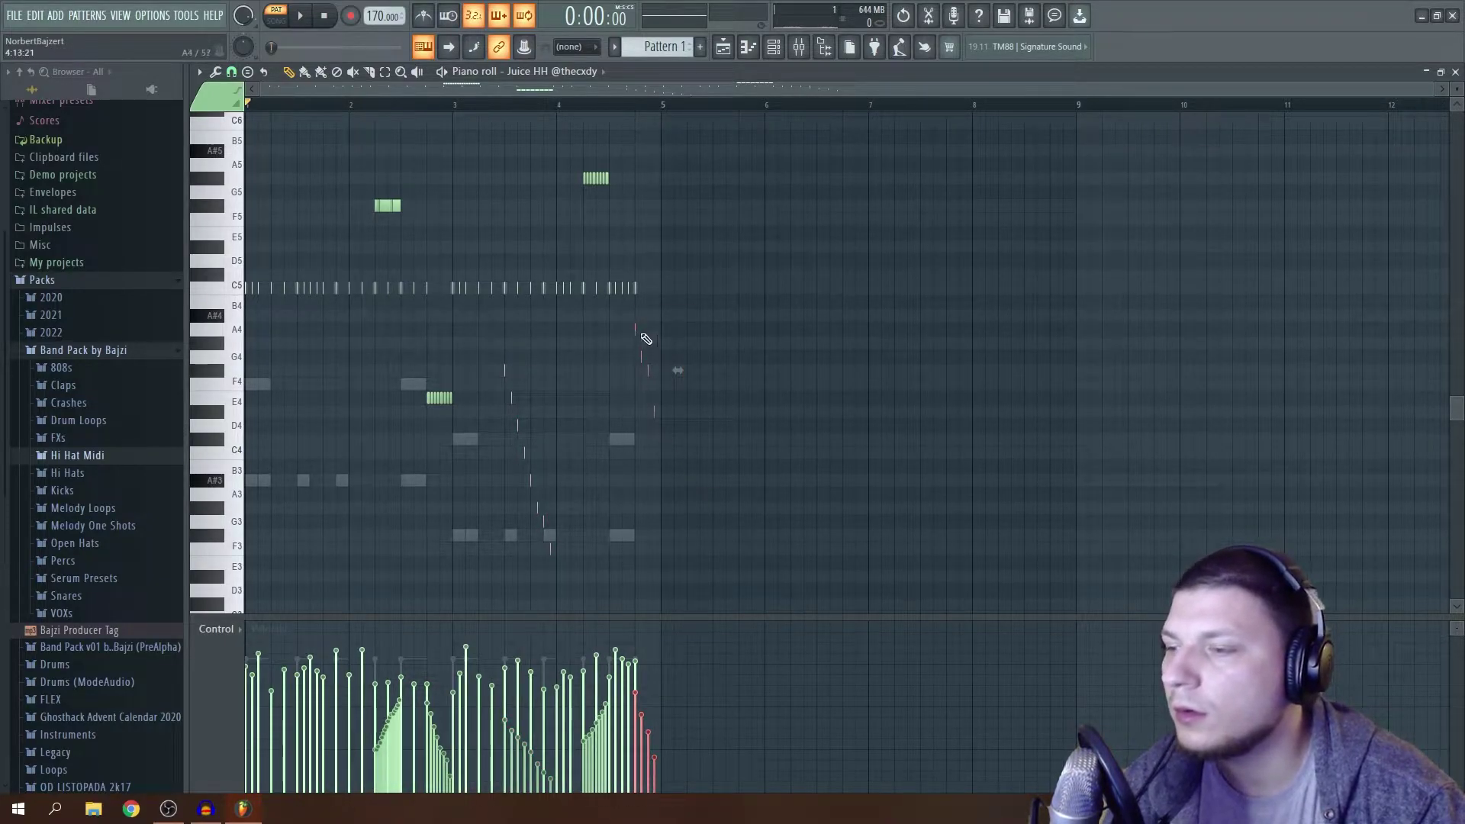
pyautogui.press('space')
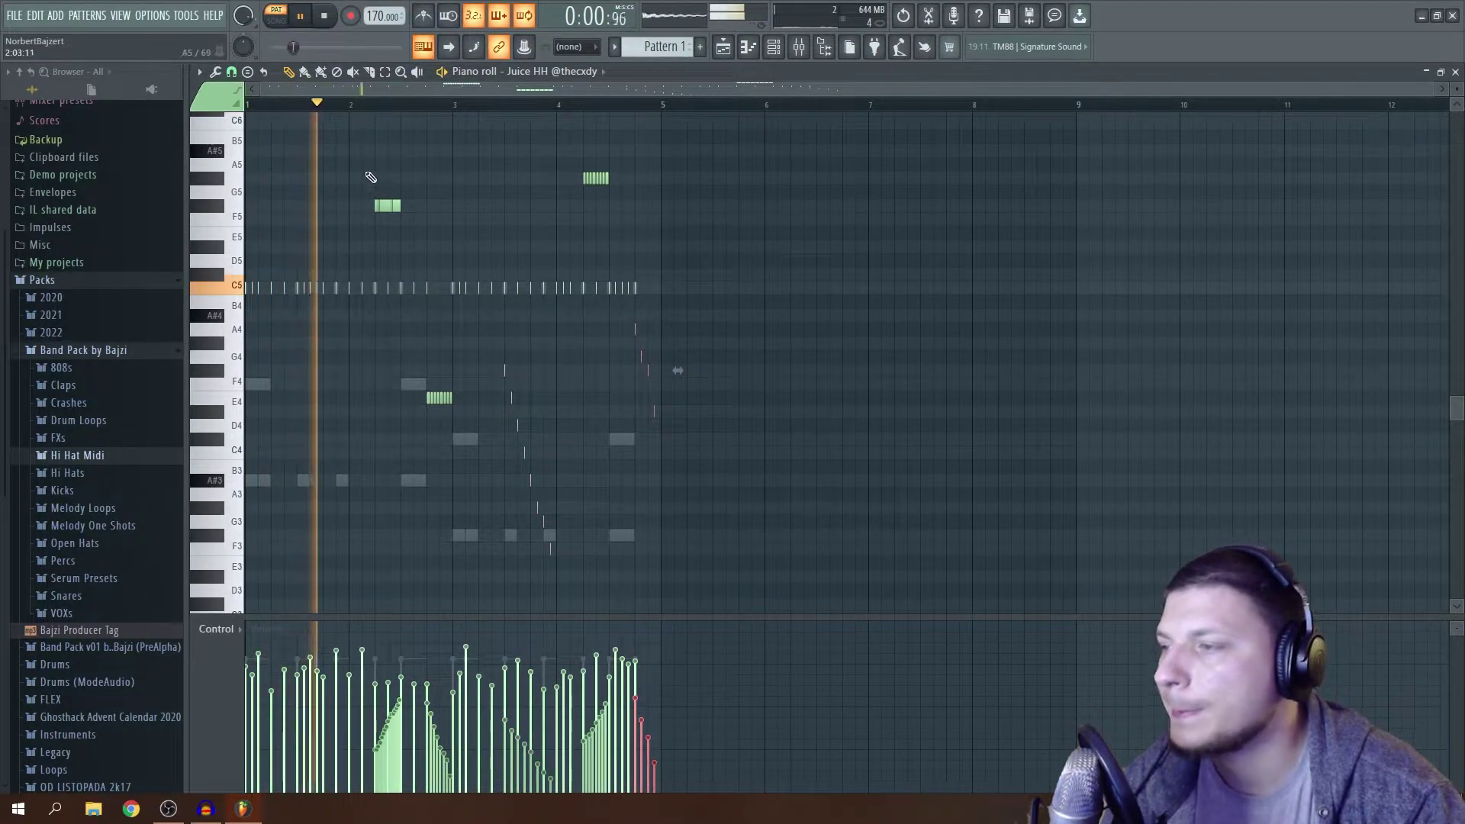
pyautogui.moveTo(351, 158); pyautogui.dragTo(507, 231)
pyautogui.moveTo(544, 173); pyautogui.dragTo(691, 213)
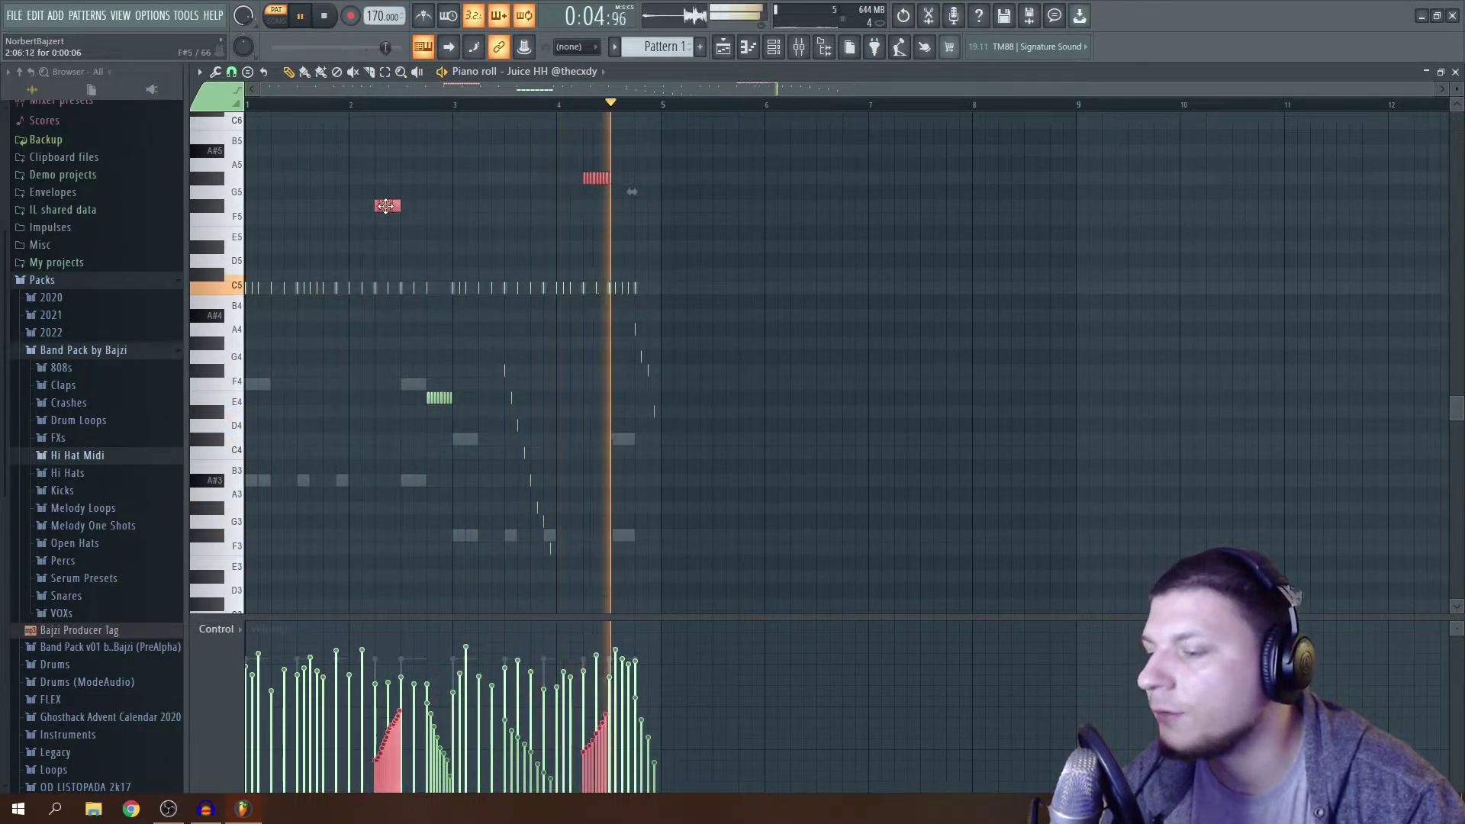
# Raise the low hi-hat roll at the end of bar 2 to G#4.
pyautogui.click(399, 392)
pyautogui.moveTo(399, 393); pyautogui.dragTo(456, 404)
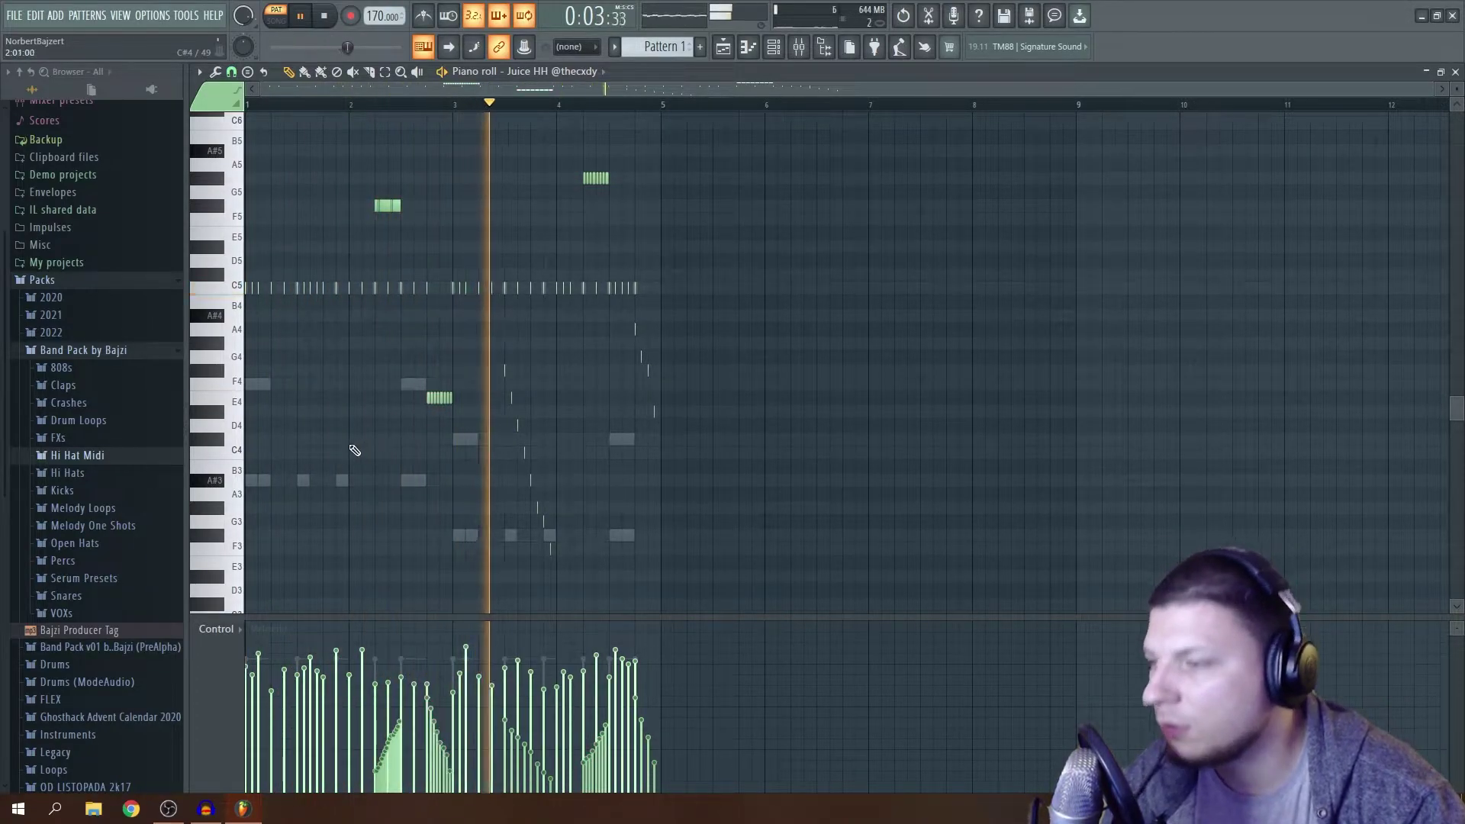
pyautogui.scroll(-3, 444, 432)
pyautogui.scroll(4, 428, 448)
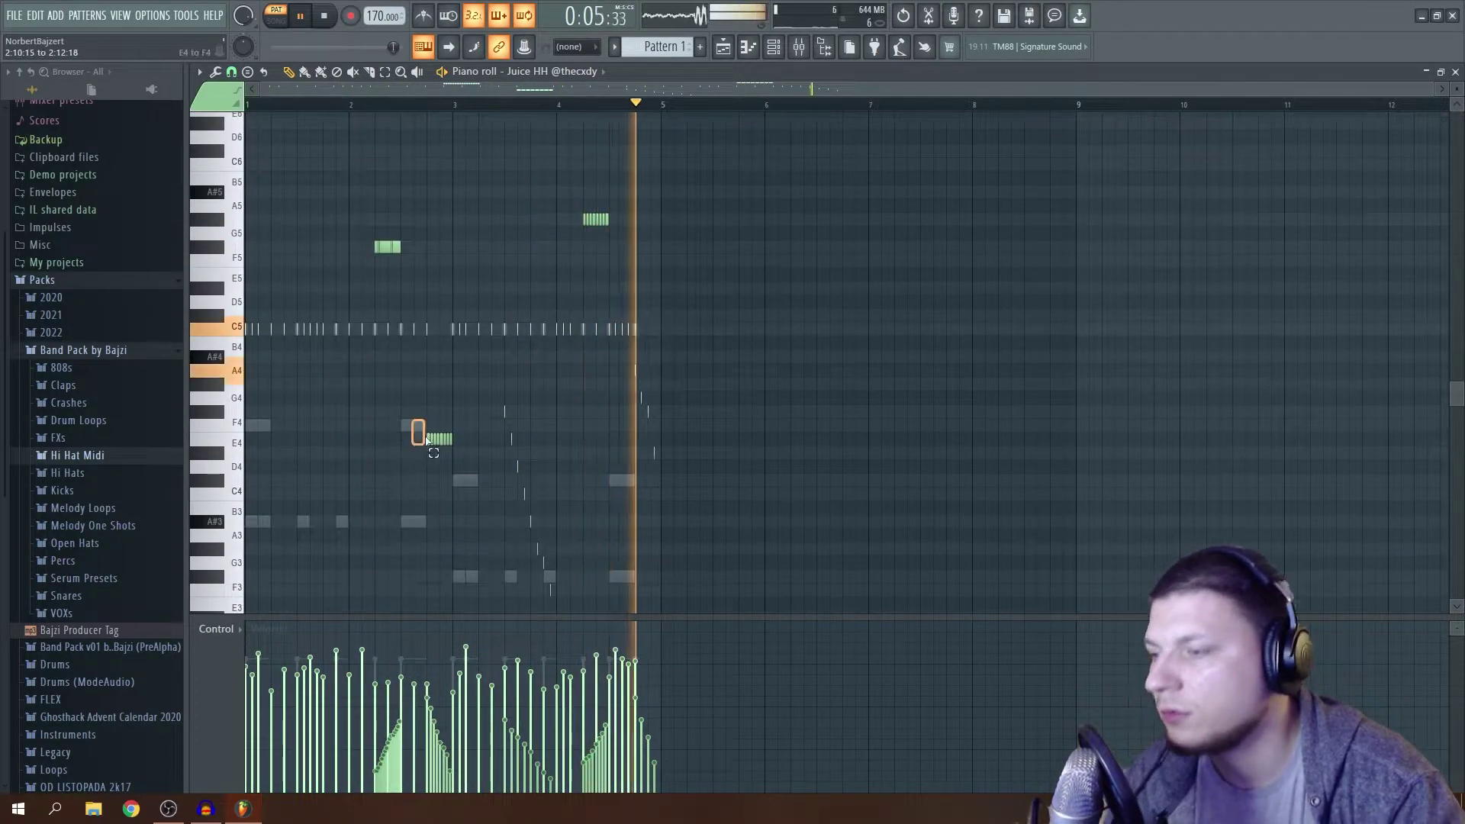
pyautogui.moveTo(429, 439); pyautogui.dragTo(430, 399)
pyautogui.hotkey('shift', 'Up')
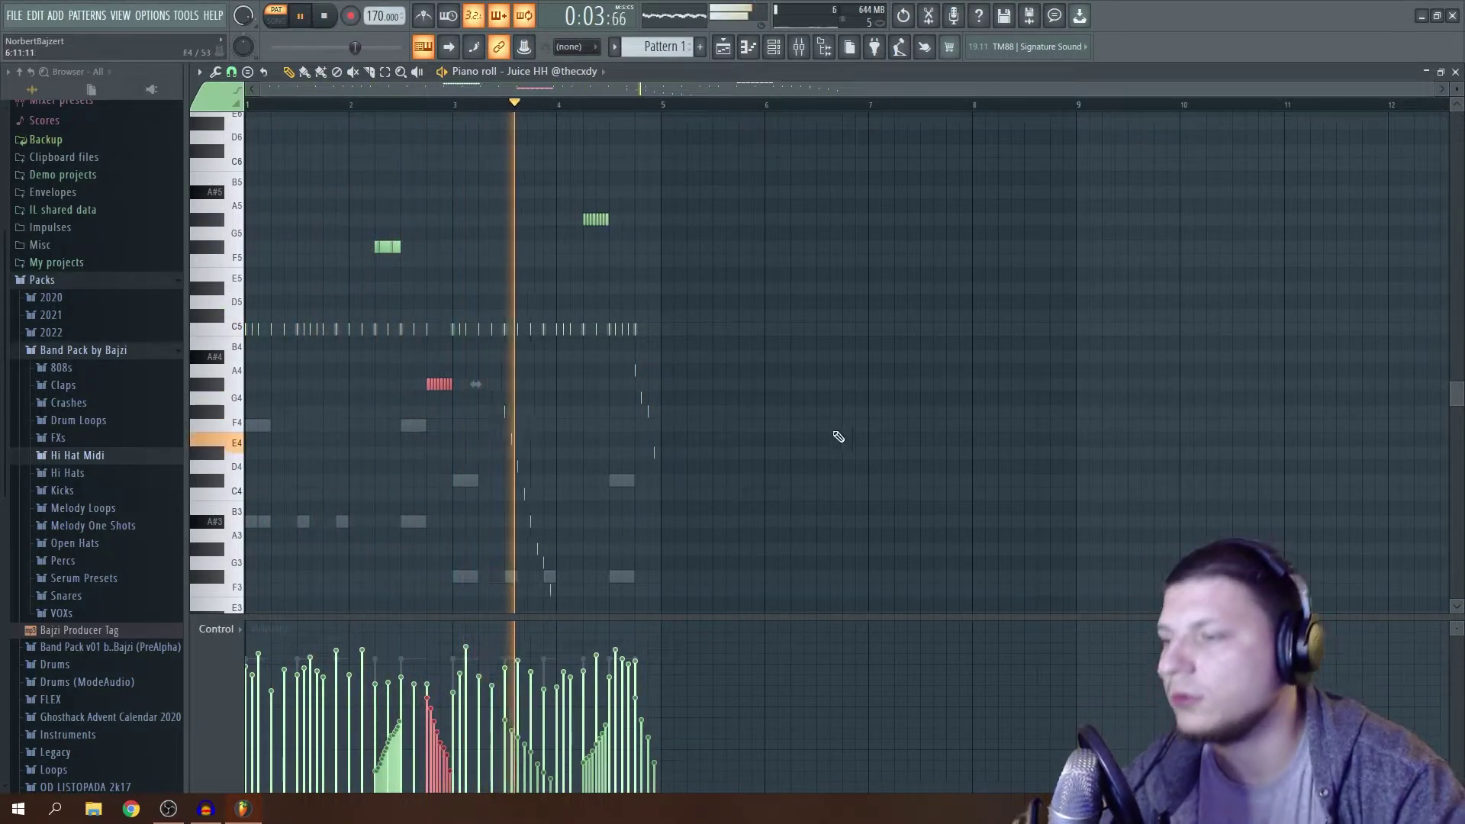
# Draw rising fine-pitch ramps on the hi-hat rolls ending bar 2 and in bar 4, then show note velocity again and stop playback.
pyautogui.click(811, 272)
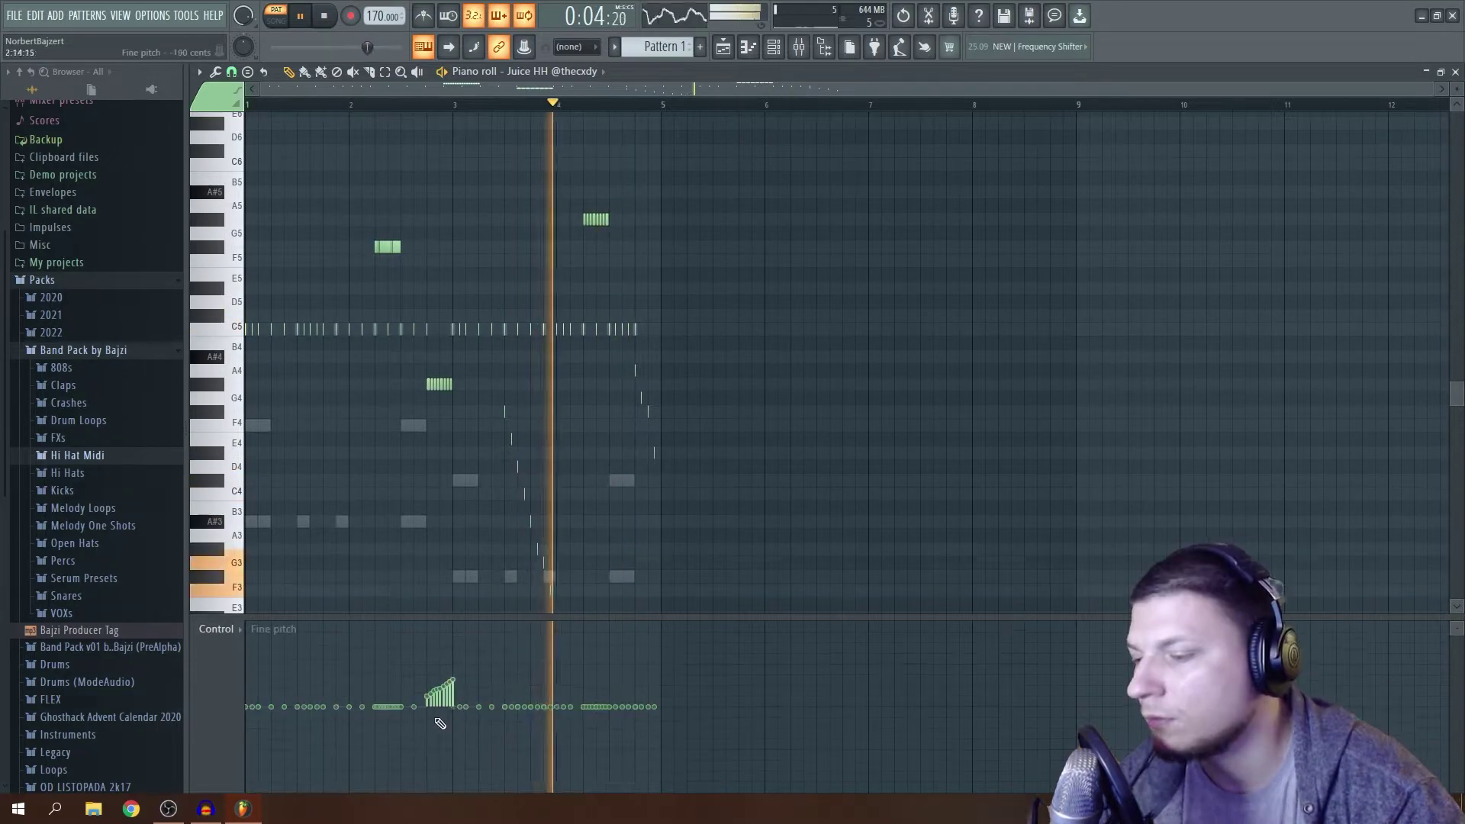
pyautogui.moveTo(584, 704)
pyautogui.mouseDown()
pyautogui.moveTo(611, 644)
pyautogui.moveTo(569, 708)
pyautogui.mouseUp()
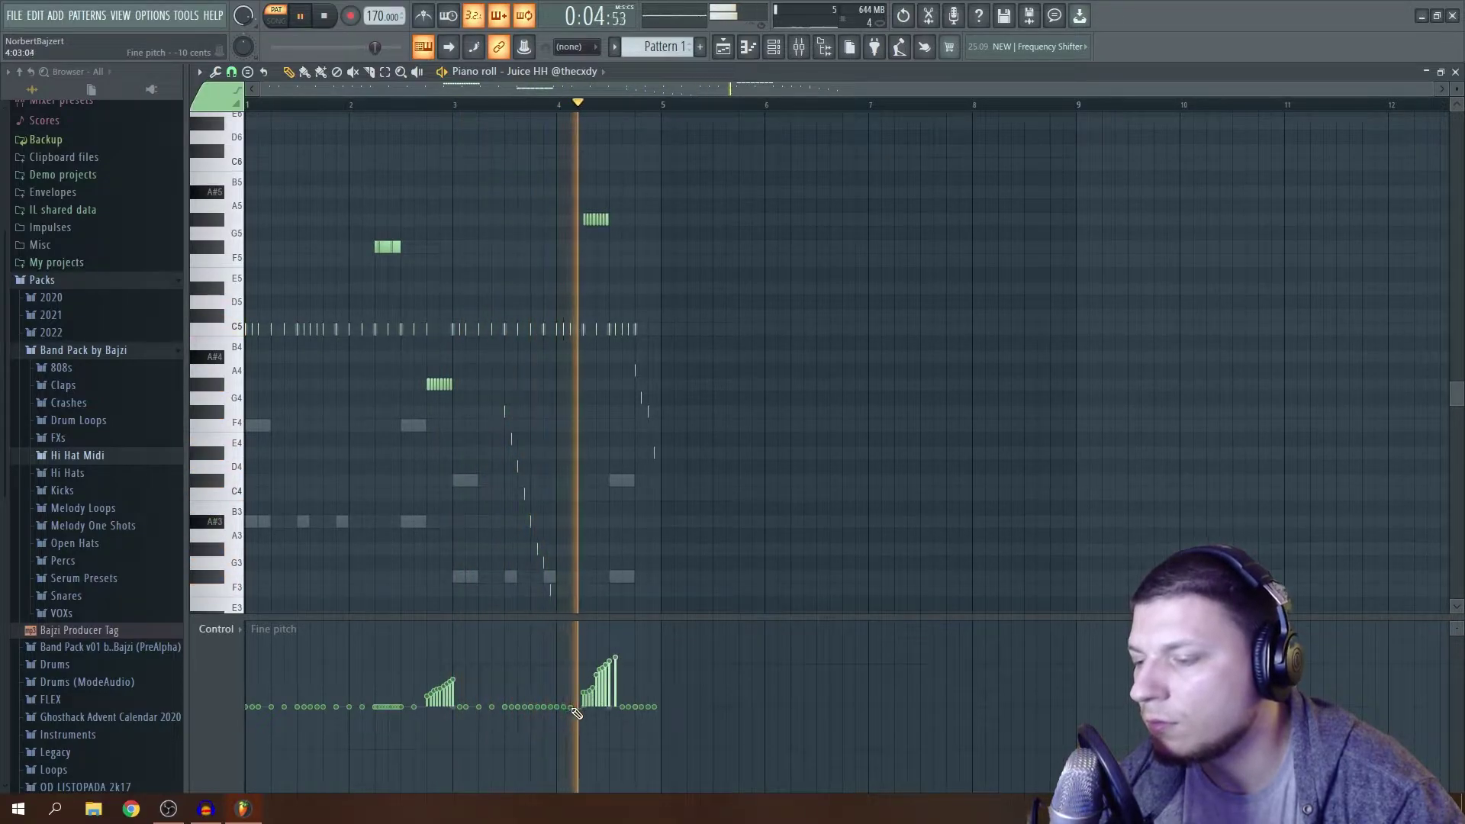
pyautogui.click(234, 639)
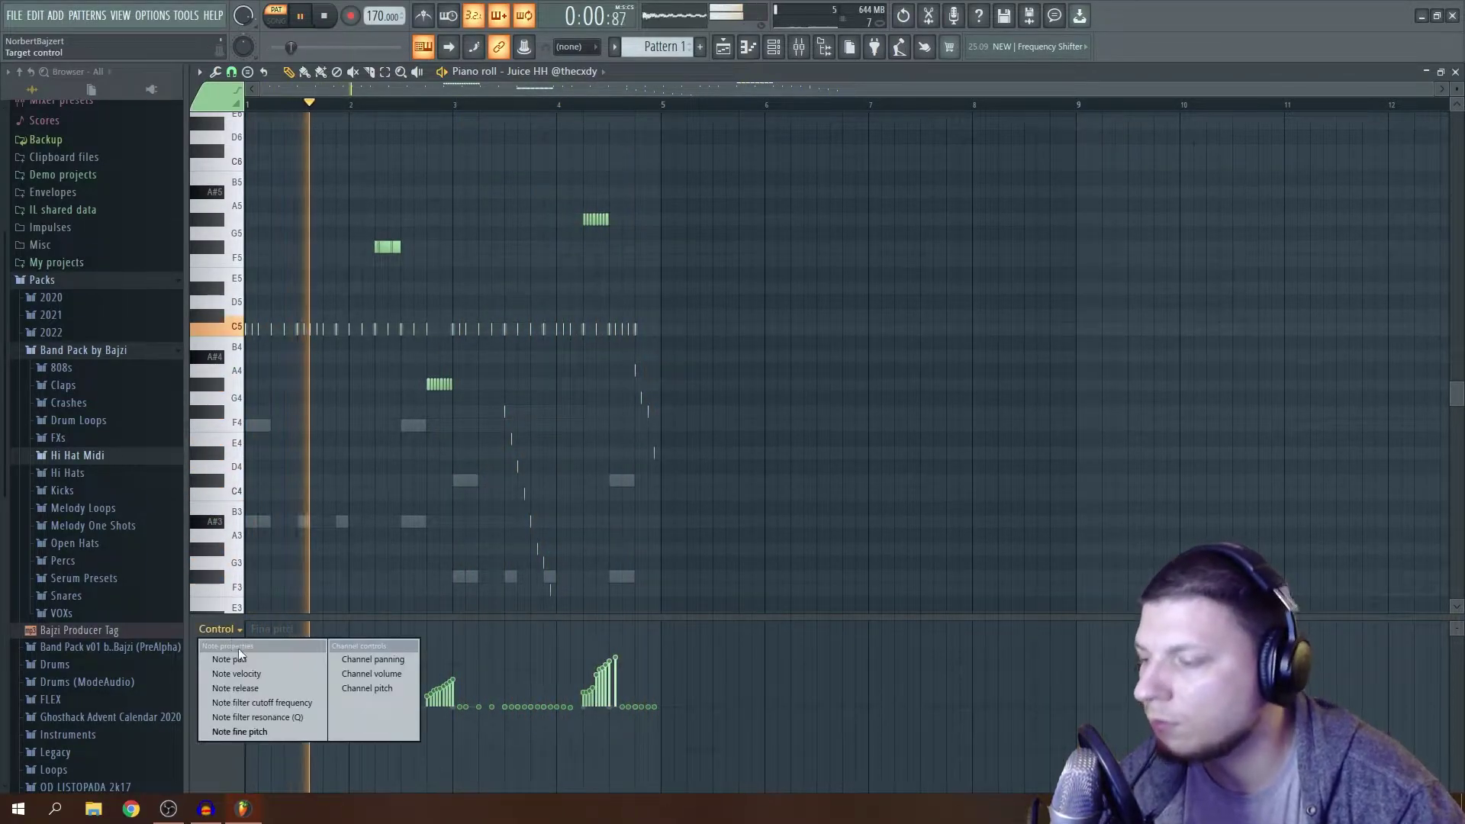
pyautogui.click(243, 672)
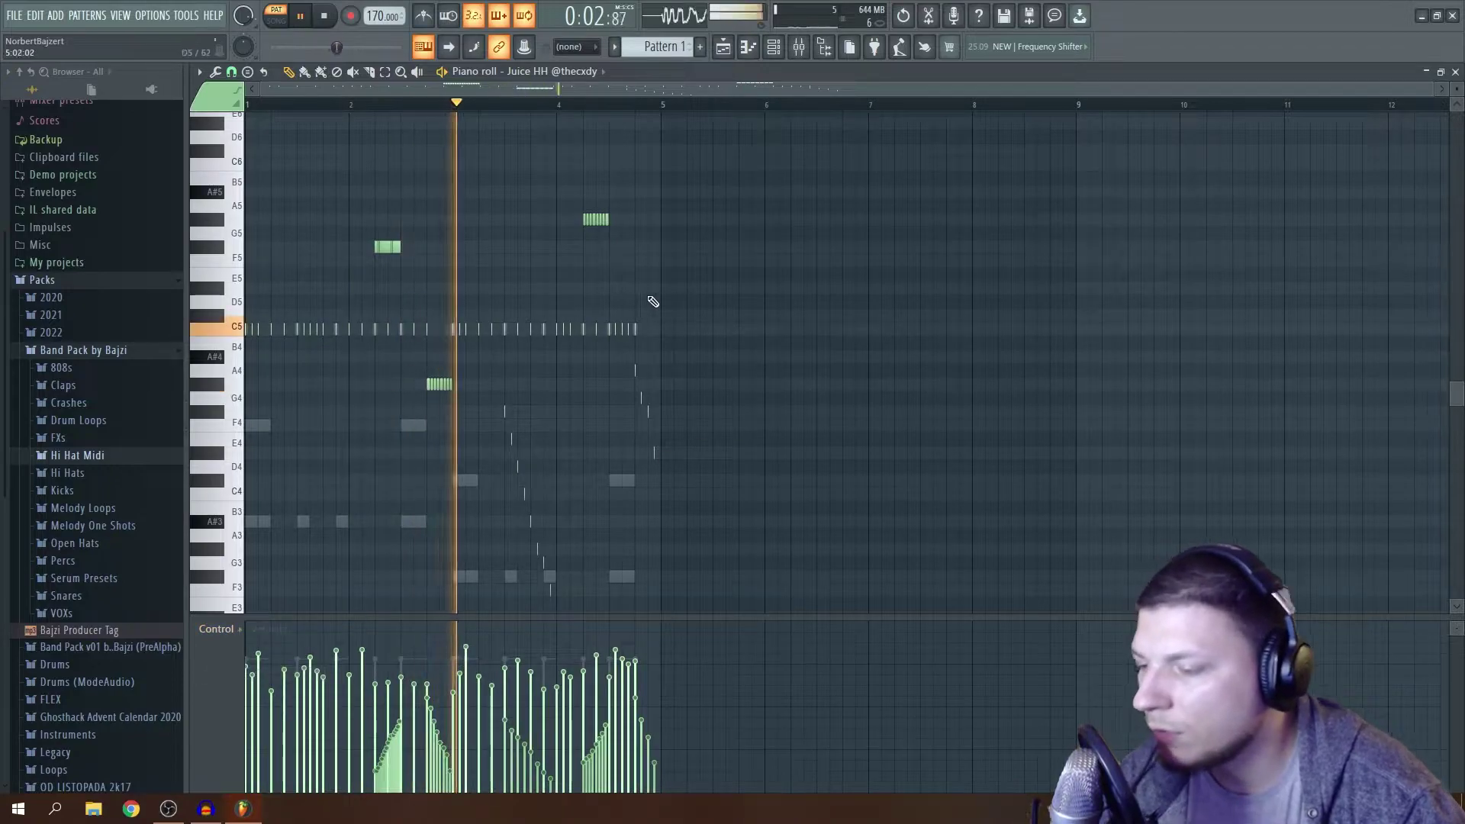
pyautogui.press('space')
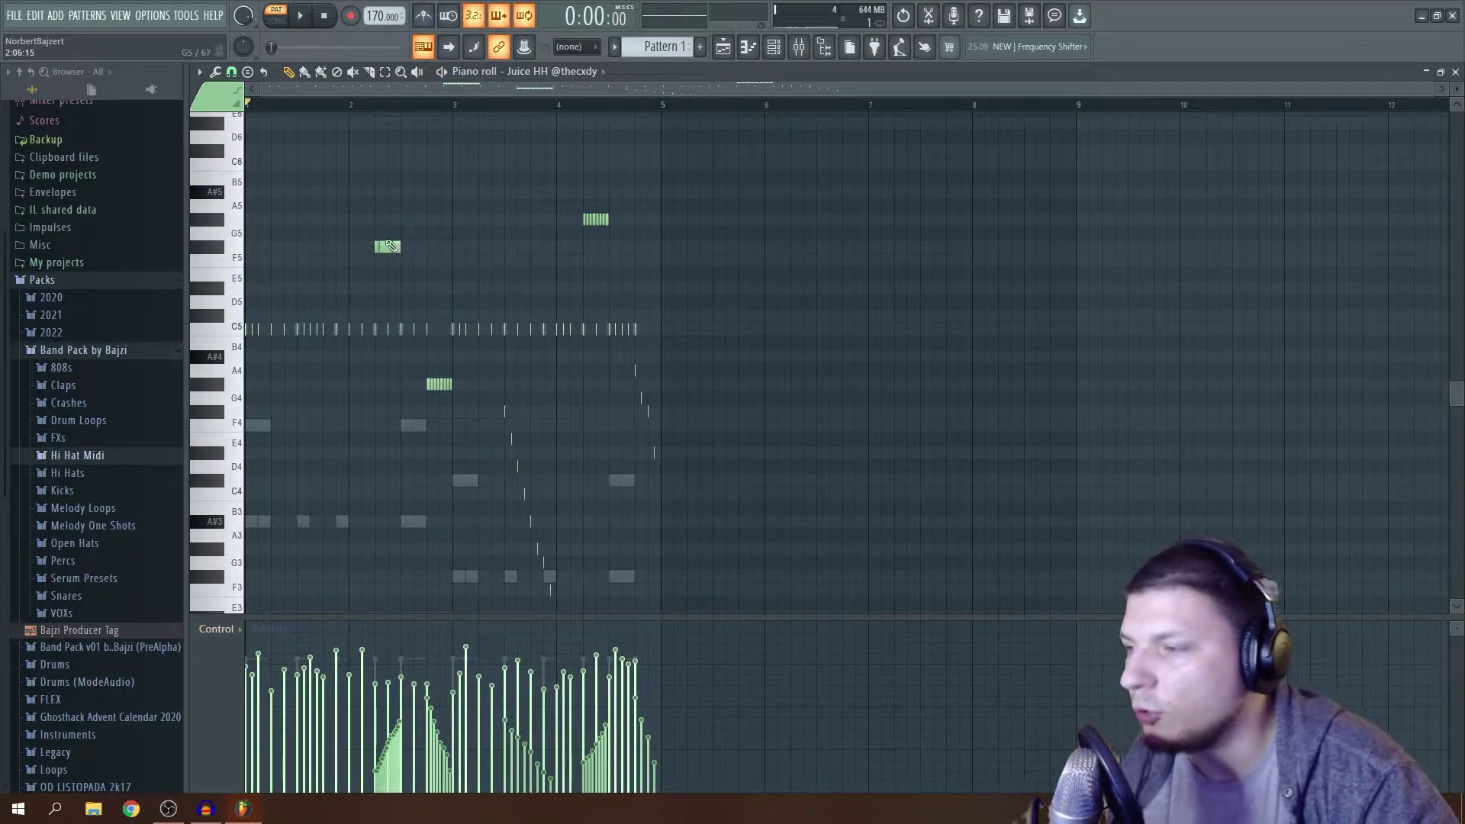
# Close the piano roll and the Juice HH sampler settings, and play the pattern briefly.
pyautogui.moveTo(401, 139); pyautogui.dragTo(449, 102)
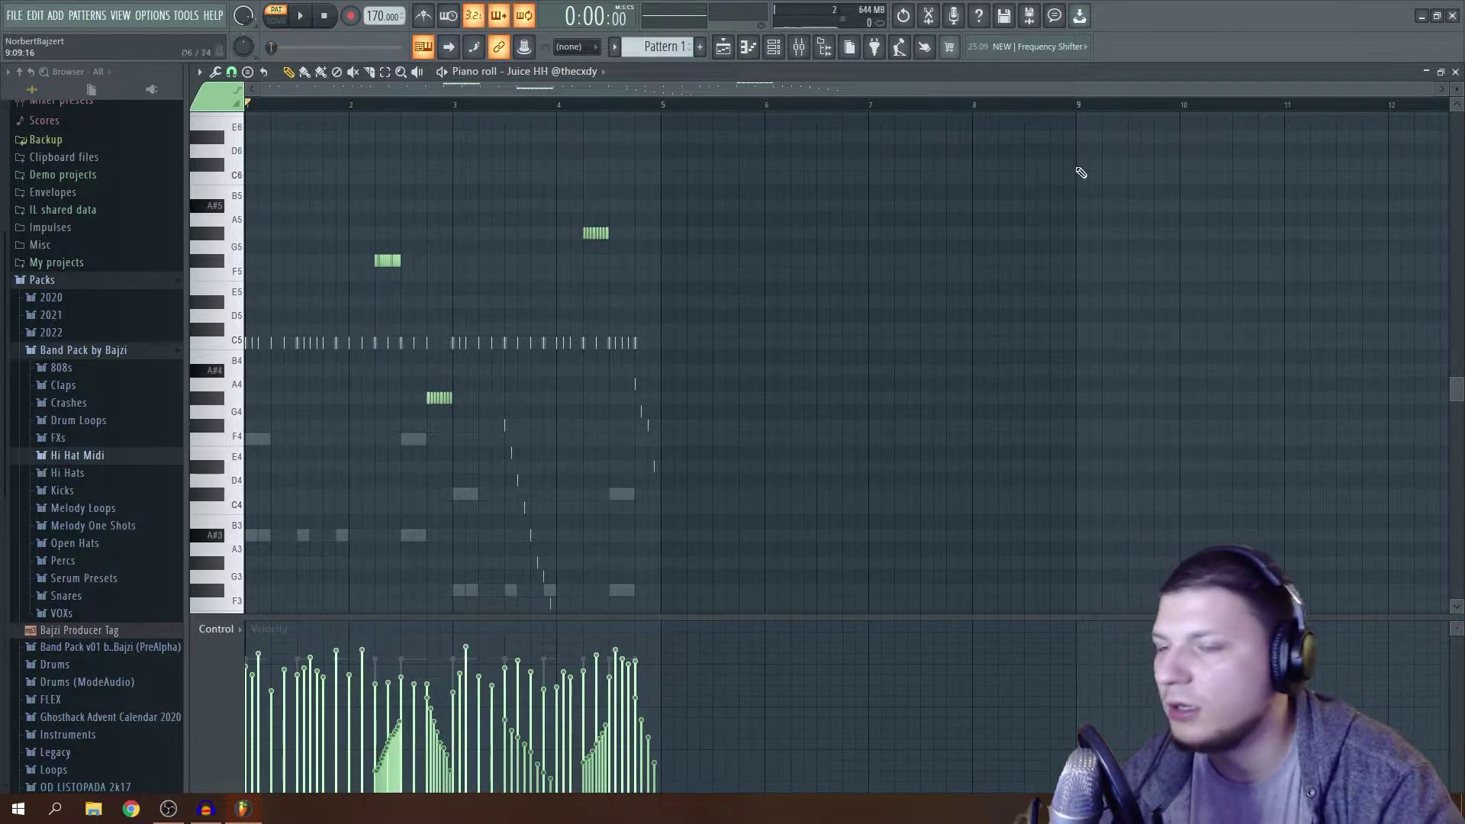
pyautogui.scroll(-2, 547, 466)
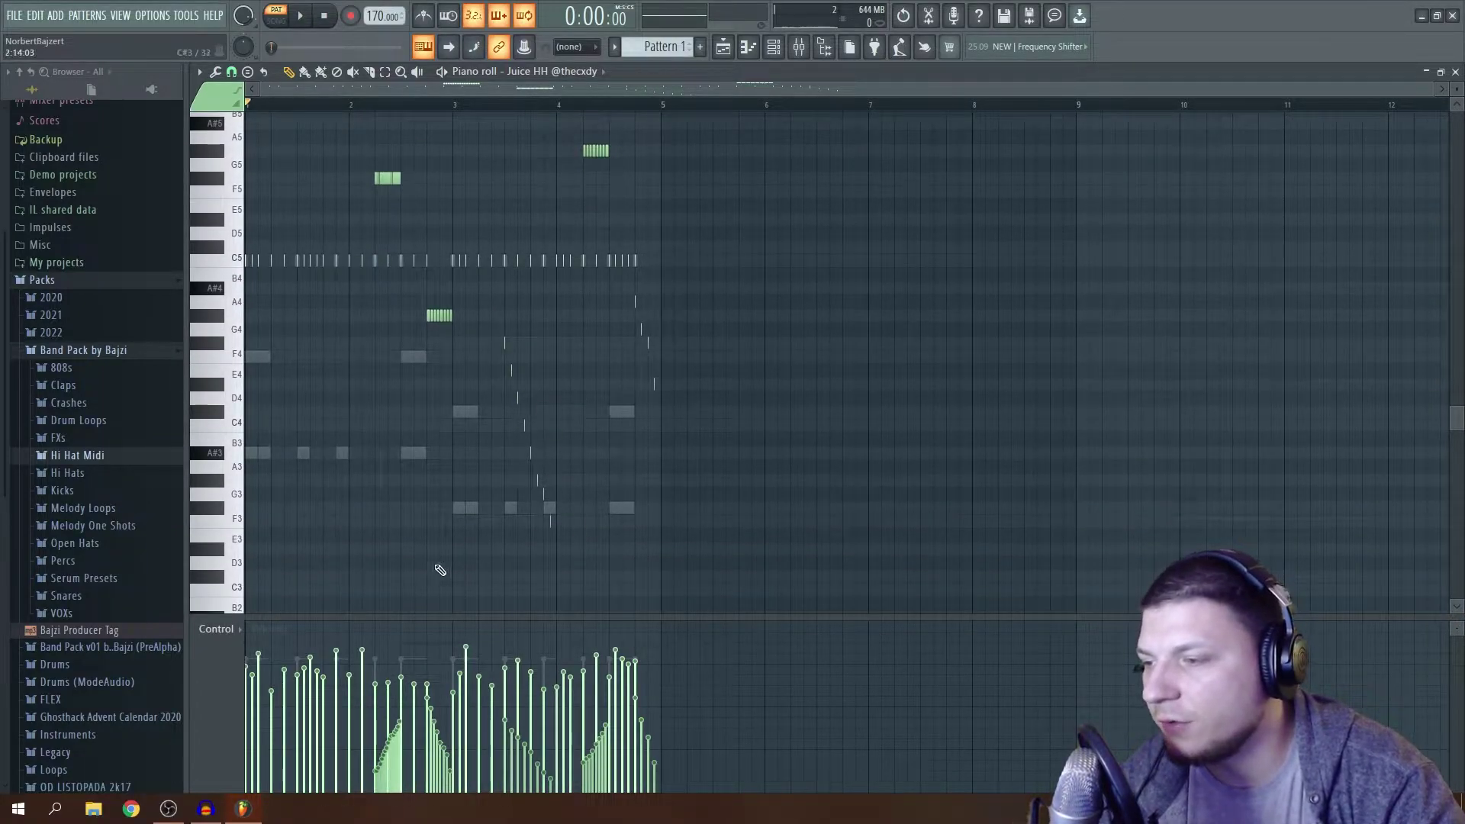
pyautogui.click(1455, 71)
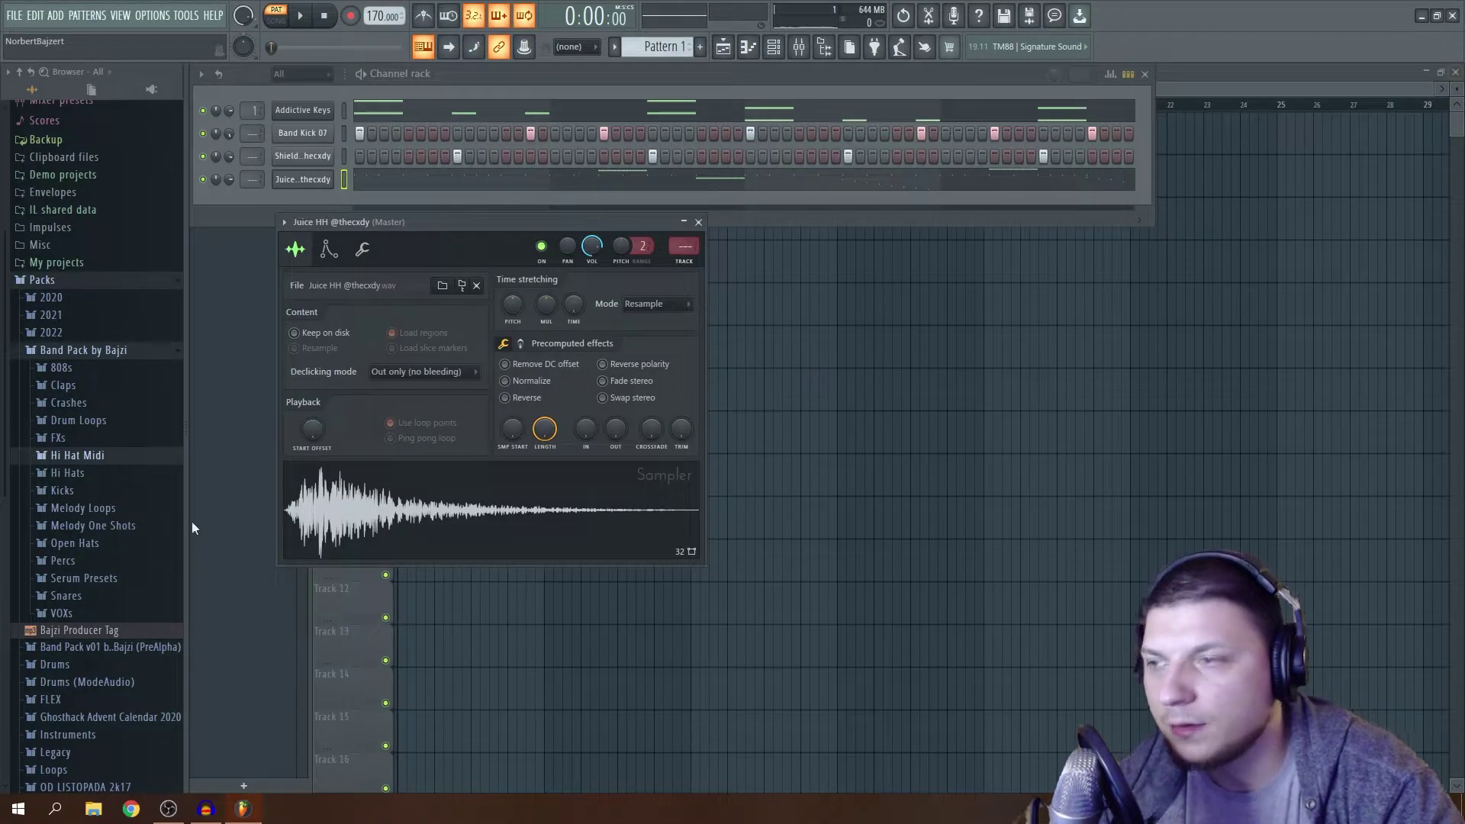
pyautogui.click(696, 222)
pyautogui.press('space')
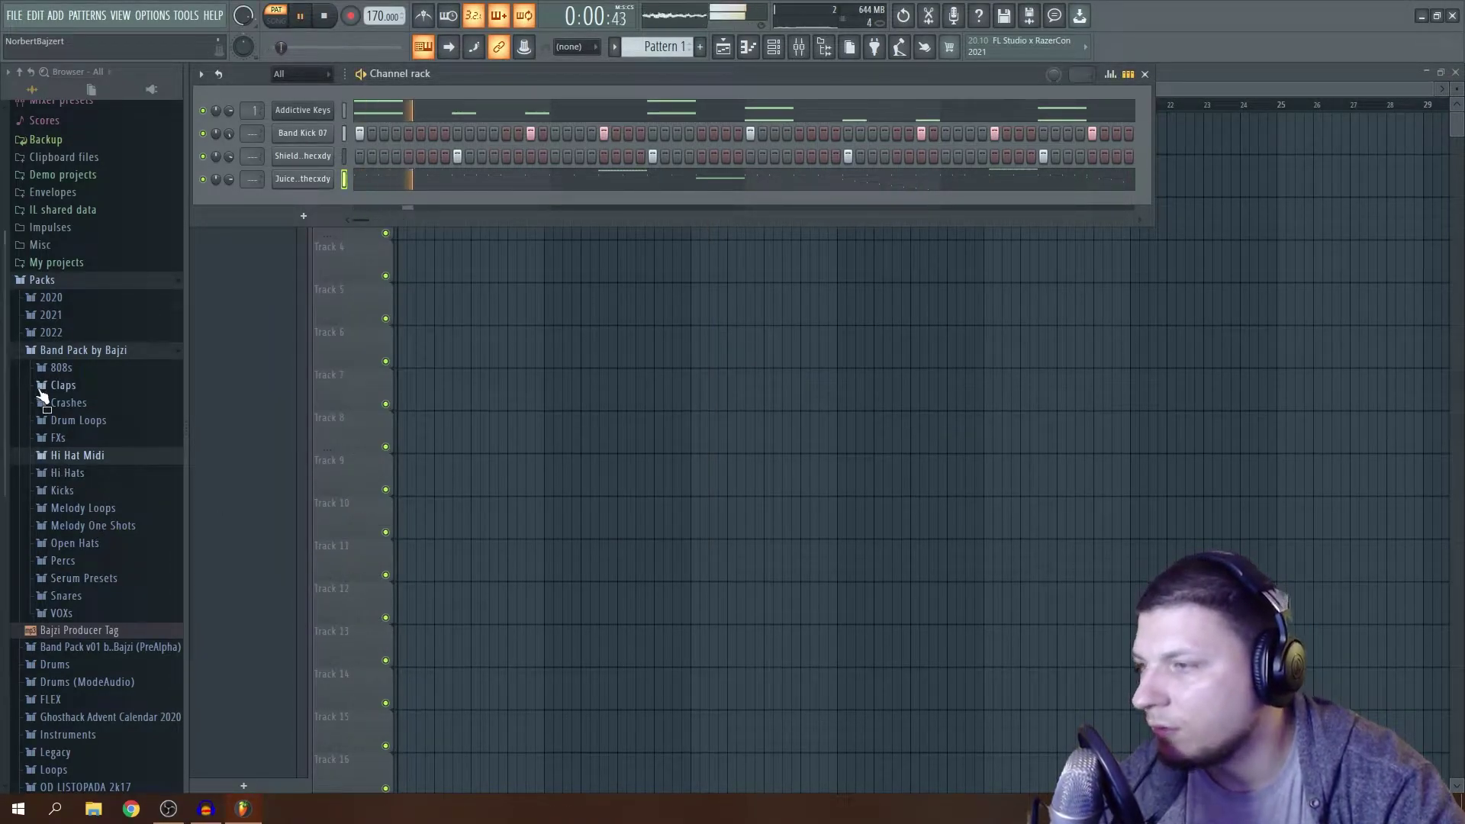
pyautogui.press('space')
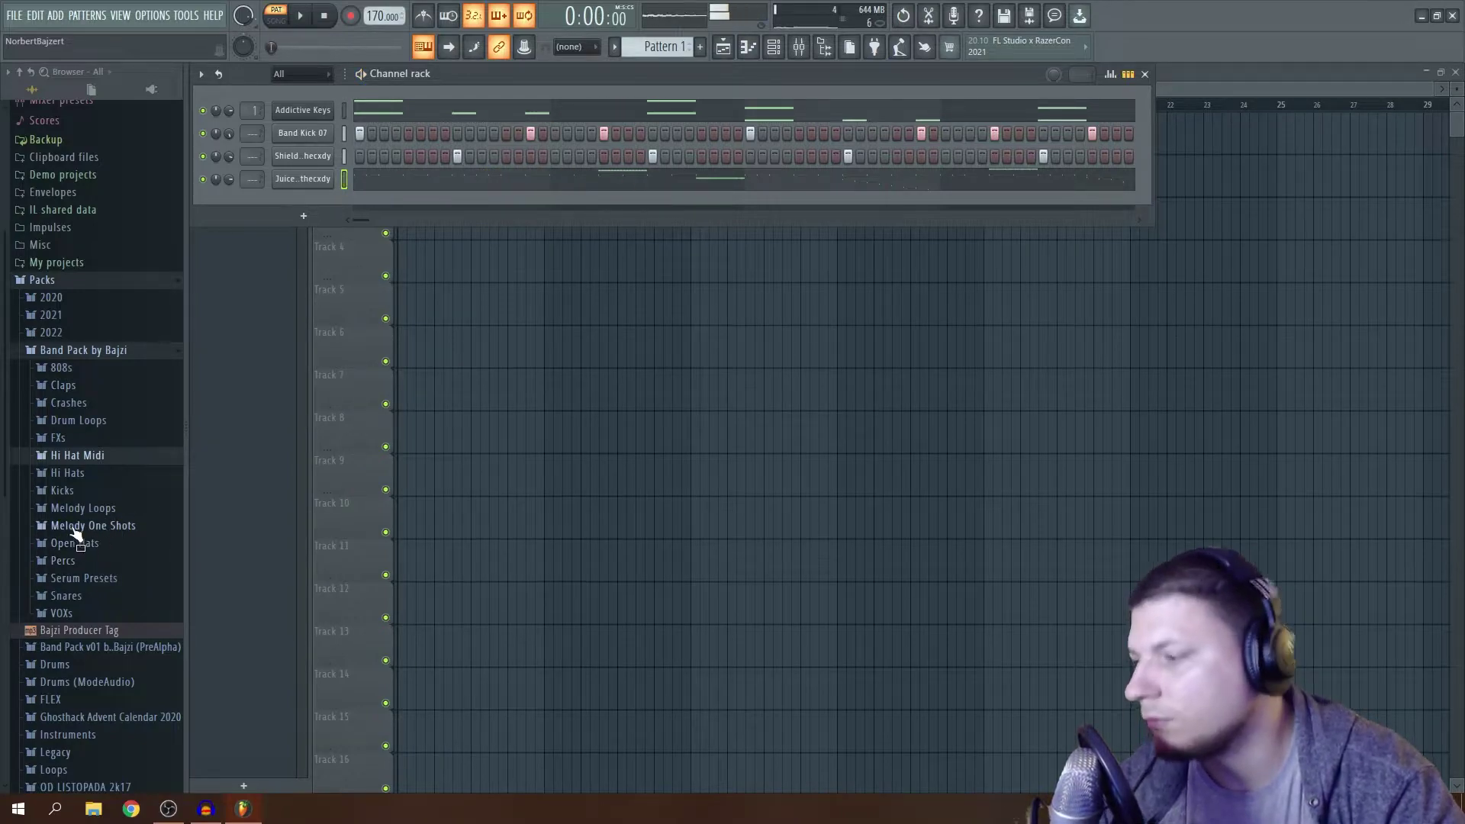
pyautogui.click(67, 349)
pyautogui.click(50, 314)
pyautogui.click(145, 338)
pyautogui.click(145, 336)
pyautogui.click(115, 349)
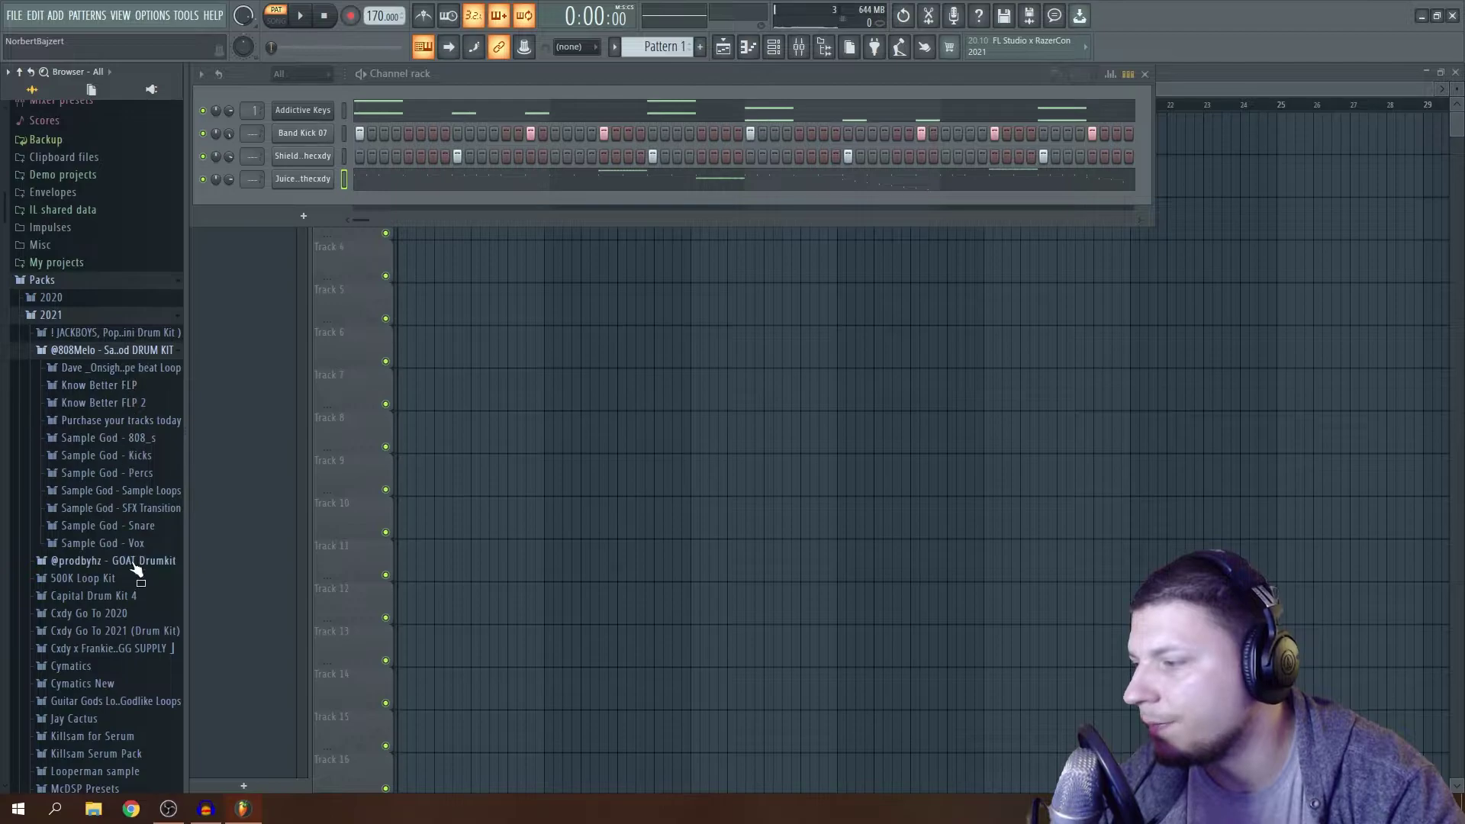
pyautogui.click(141, 526)
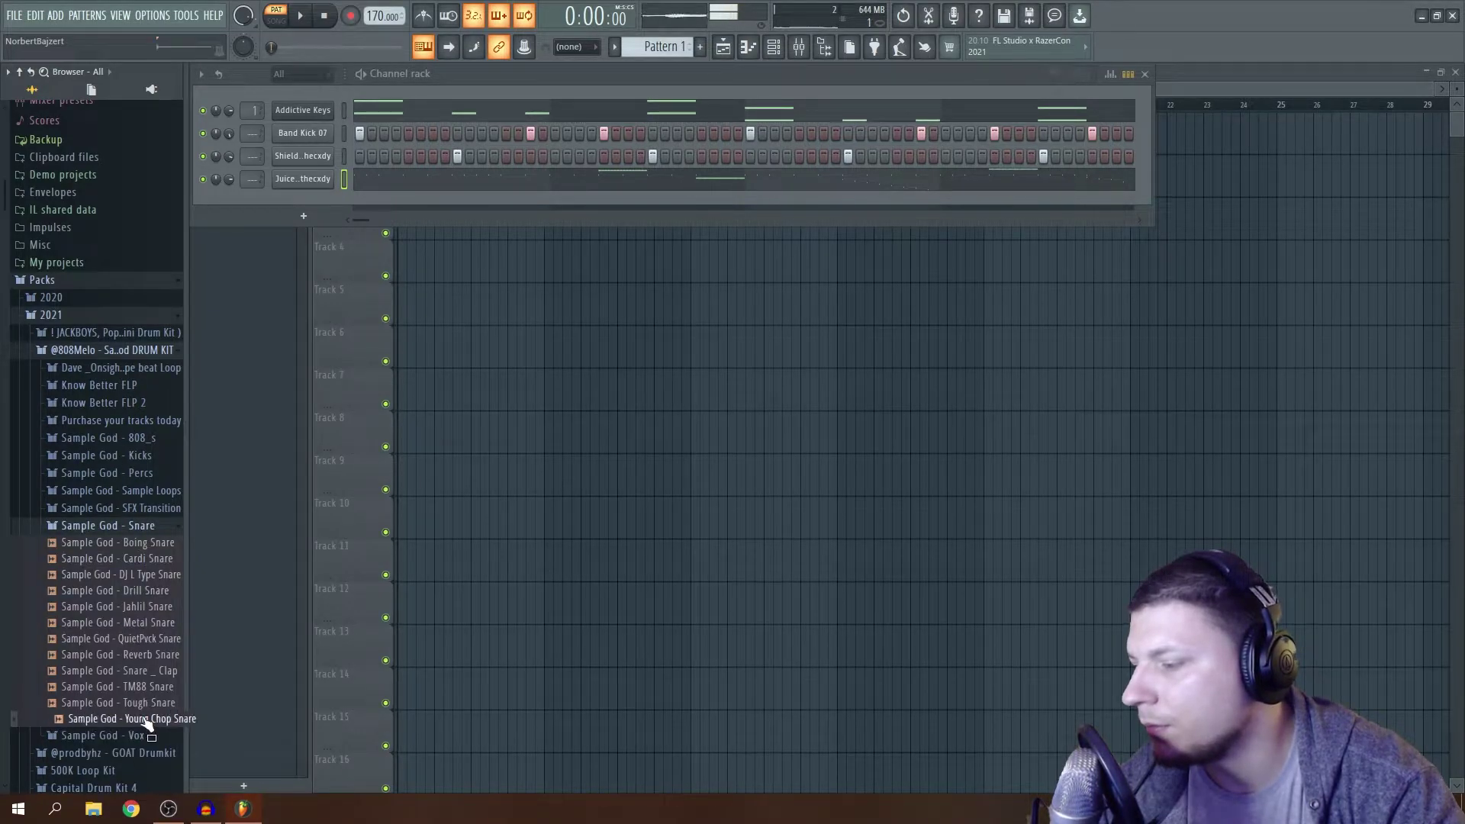
pyautogui.moveTo(316, 240); pyautogui.dragTo(319, 190)
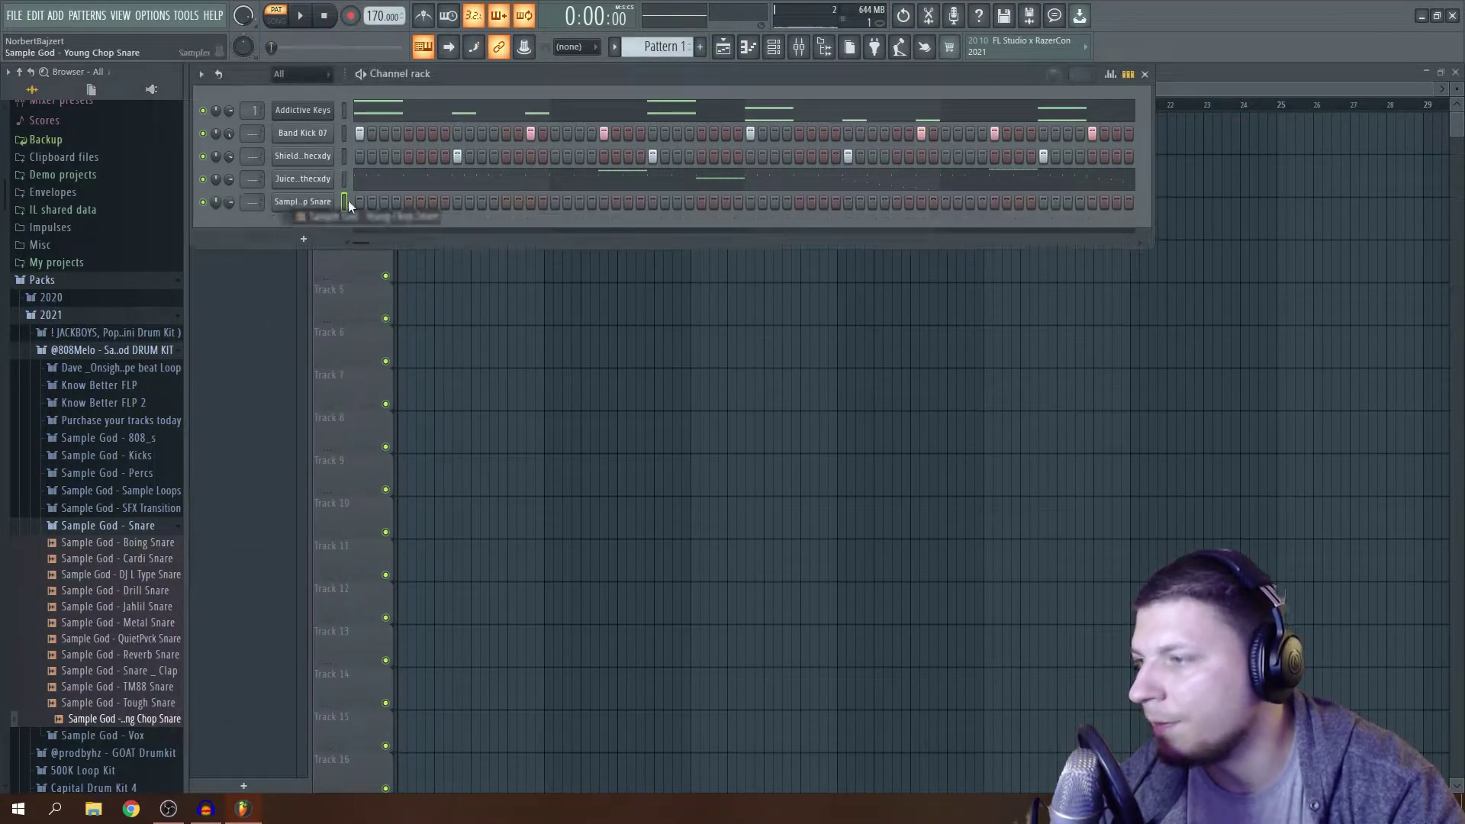
# Open the snare channel's piano roll and place a C5 note at step 13 of bar 1.
pyautogui.rightClick(357, 206)
pyautogui.click(357, 206)
pyautogui.press('space')
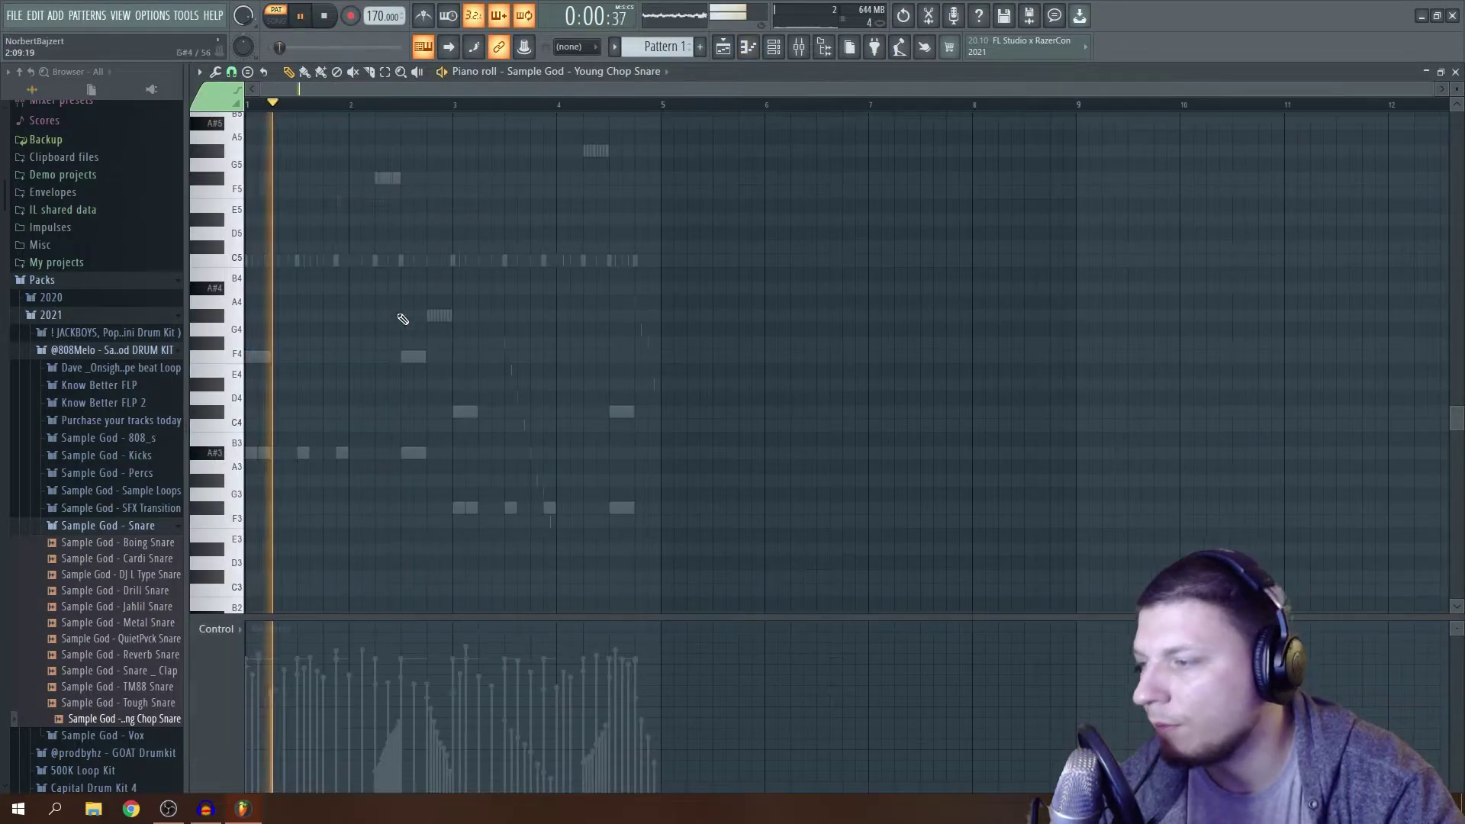
pyautogui.click(327, 261)
pyautogui.press('space')
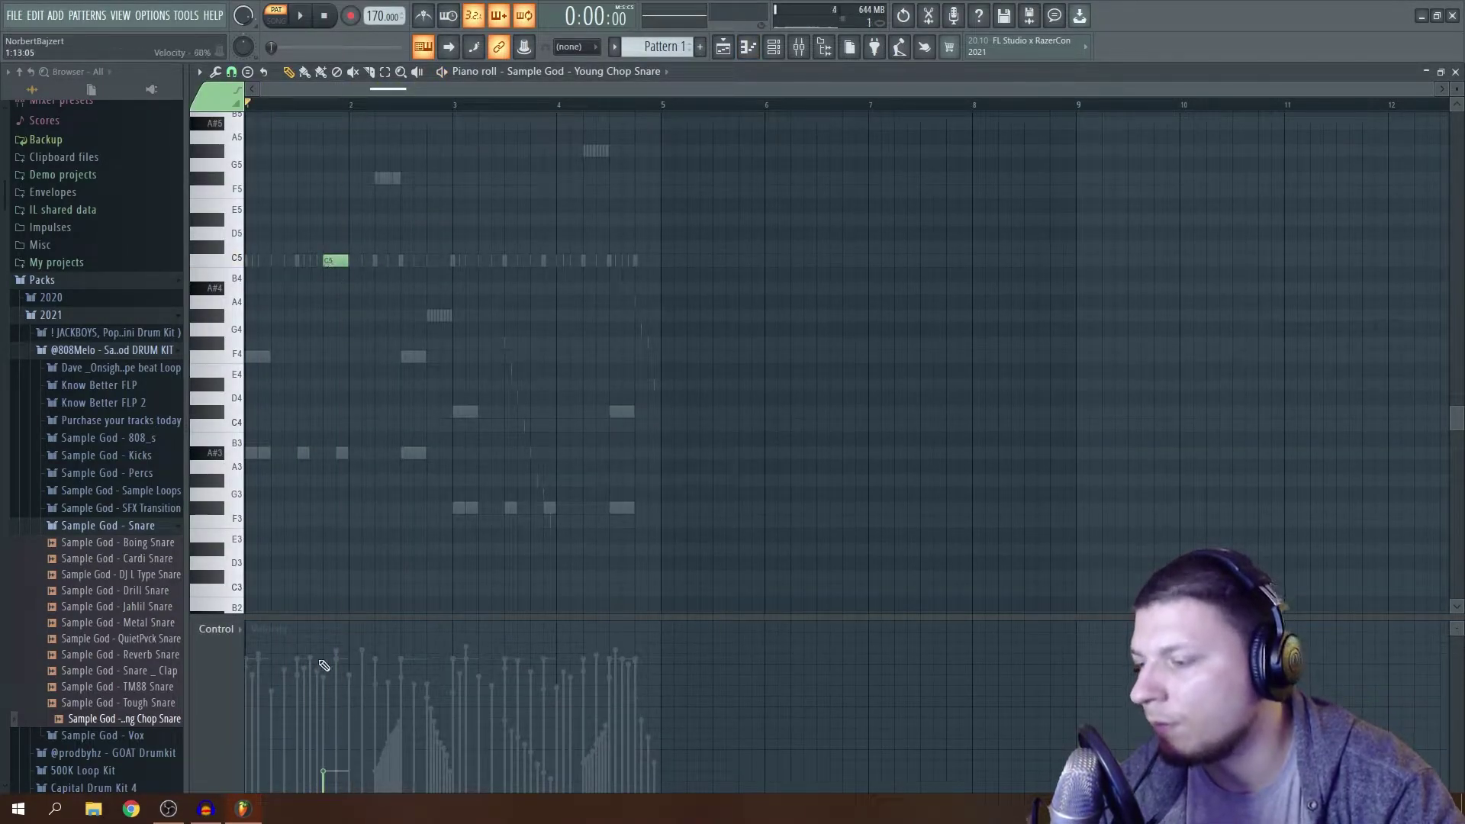
# Add a C5 snare note at step 5 of bar 2 and shift the bar 1 snare to step 15.
pyautogui.click(381, 261)
pyautogui.press('space')
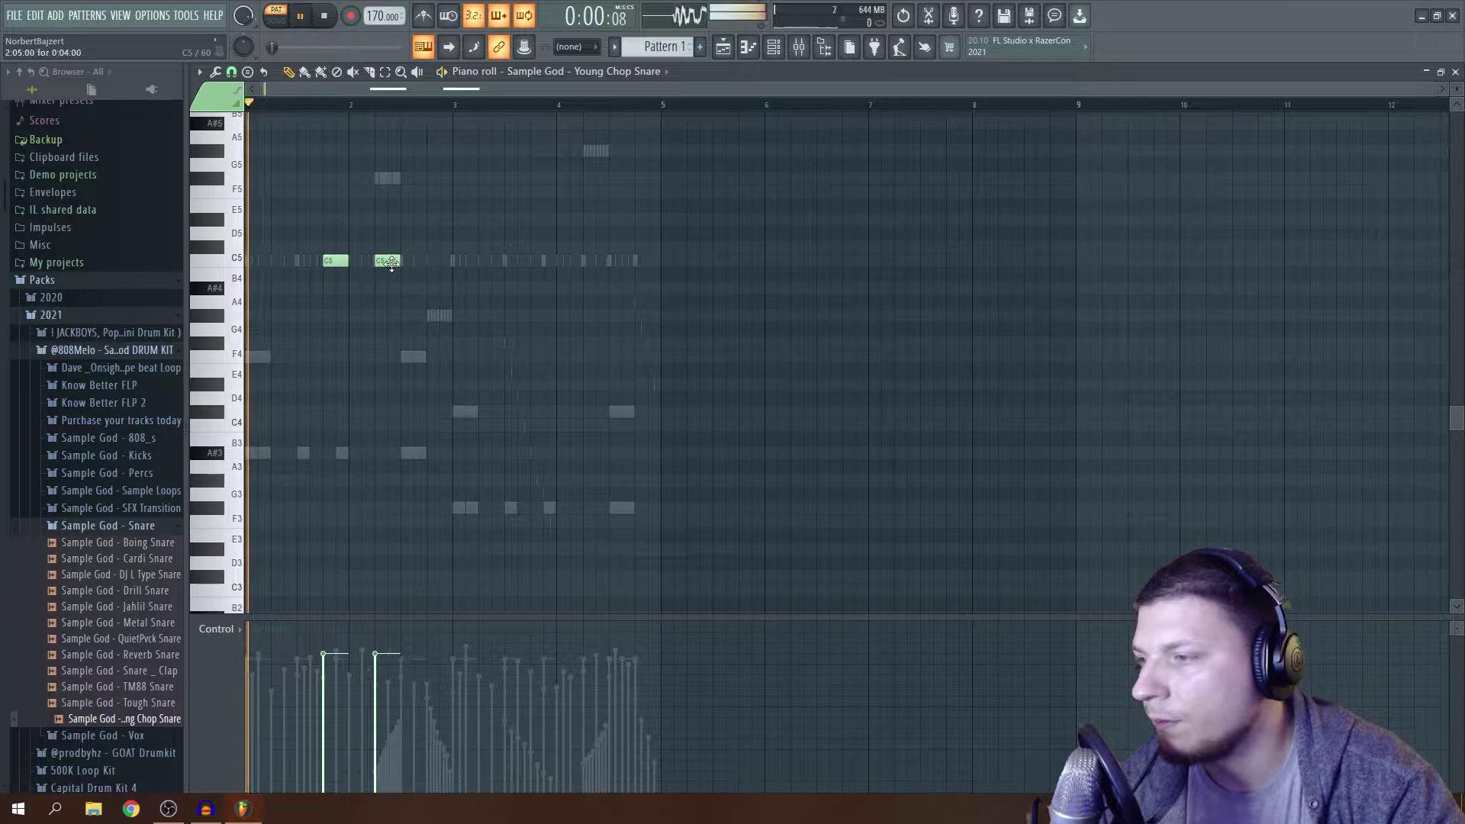
pyautogui.press('space')
pyautogui.click(324, 262)
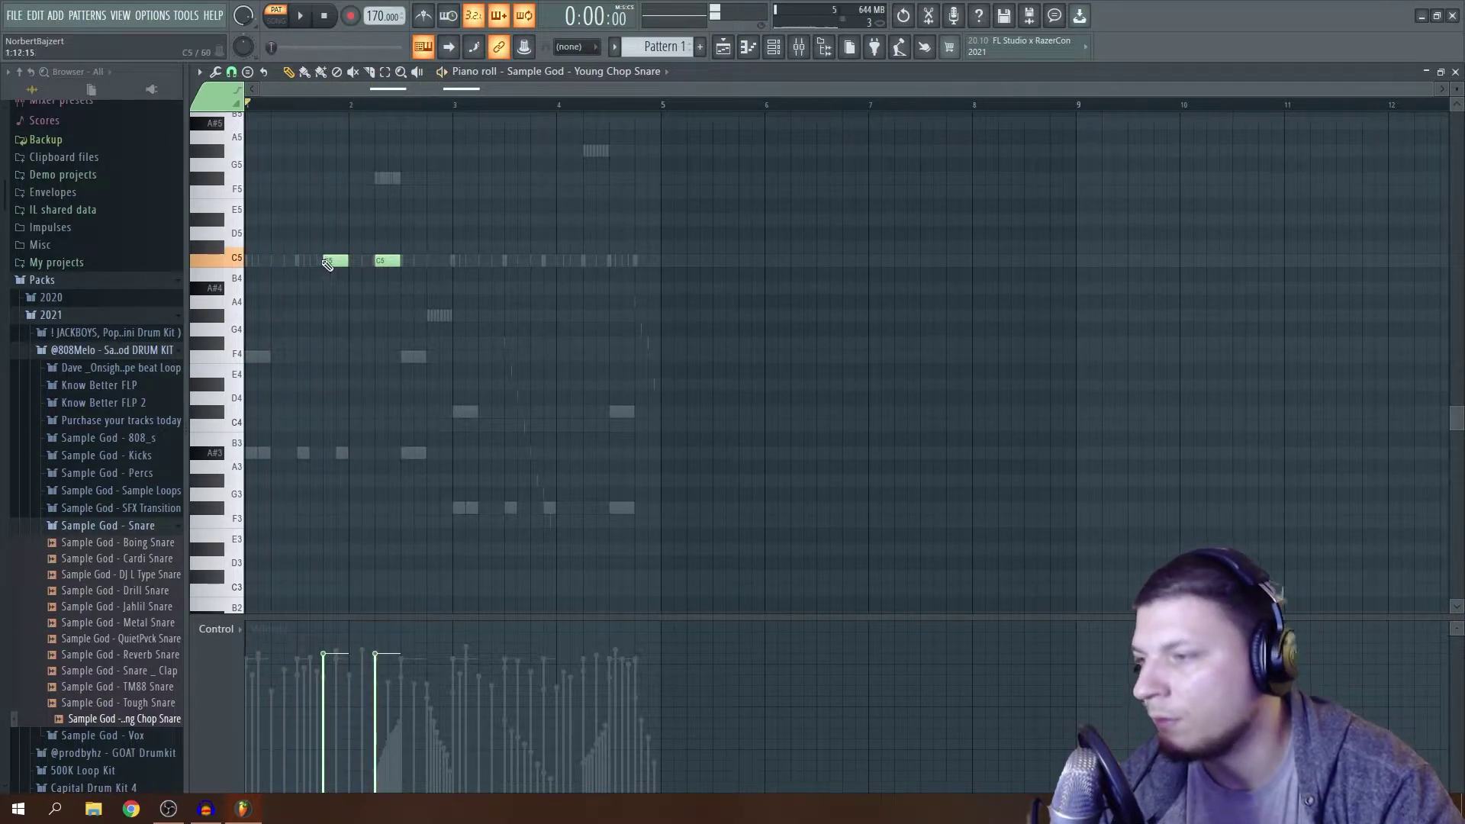
pyautogui.press('space')
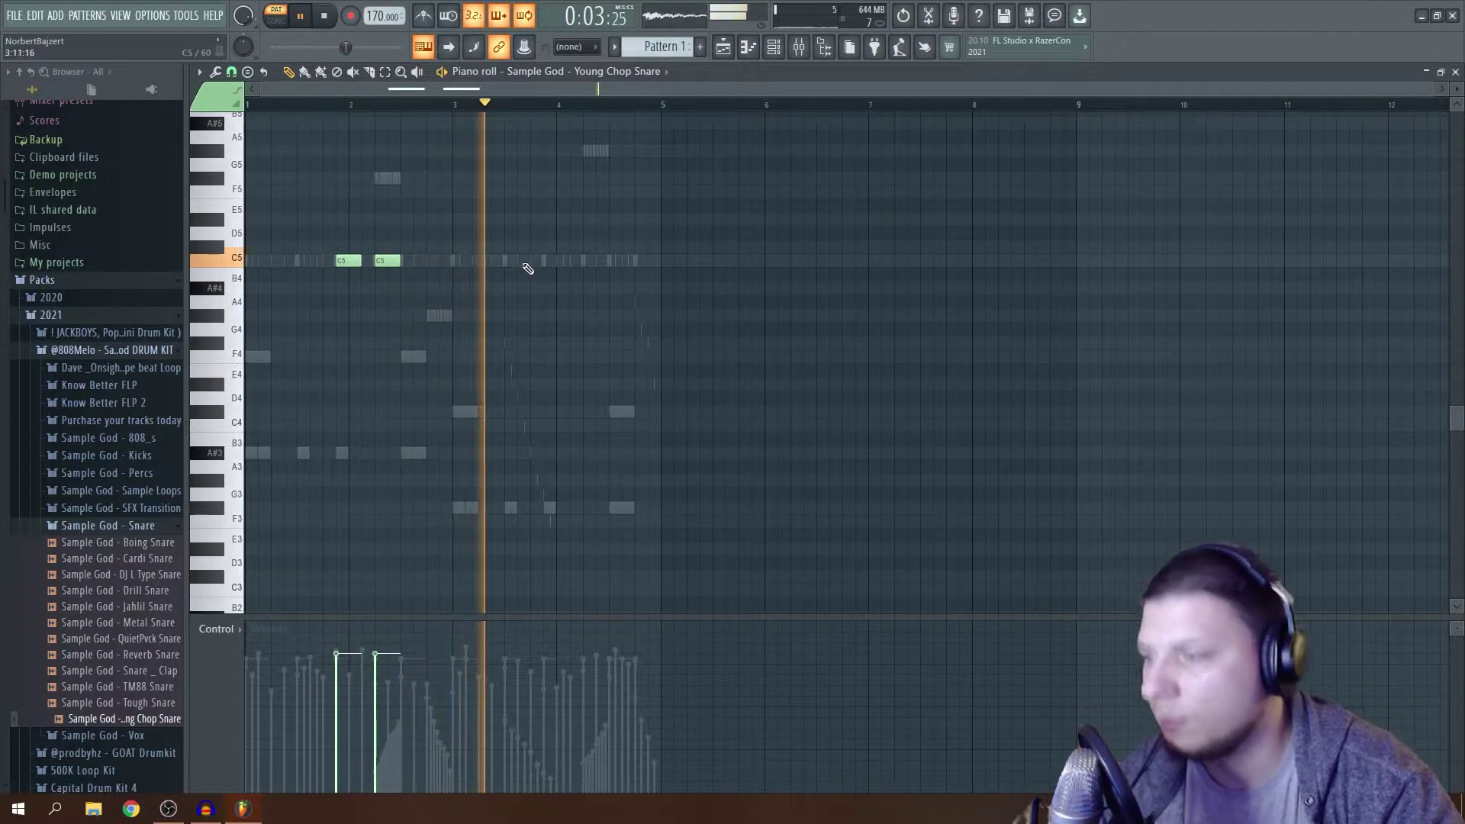
# Add C5 snares at step 15 of bar 3 and steps 5 and 13 of bar 4, and raise all snare velocities equally.
pyautogui.click(547, 261)
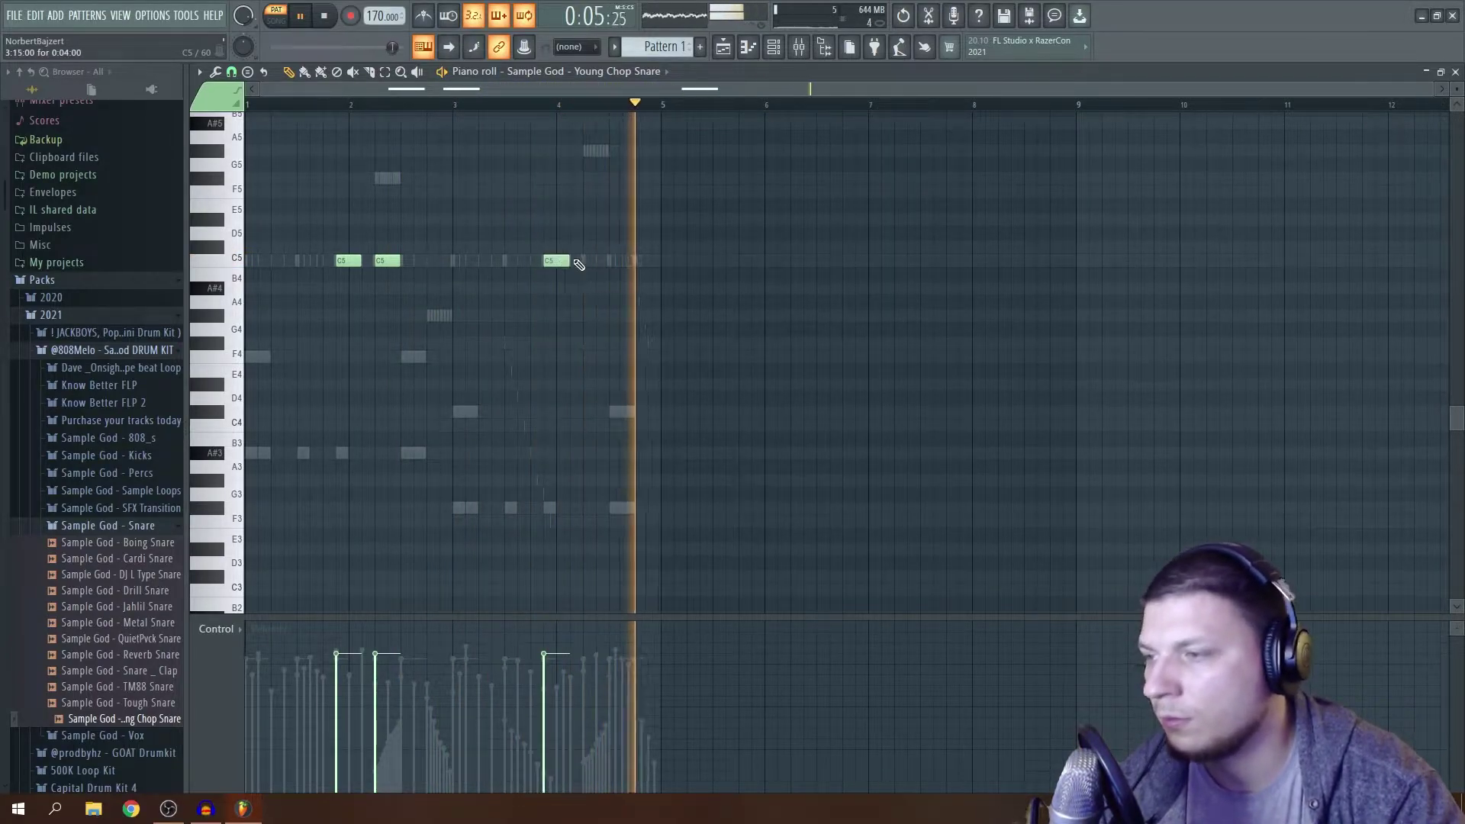
pyautogui.click(589, 261)
pyautogui.click(641, 261)
pyautogui.moveTo(713, 229); pyautogui.dragTo(320, 320)
pyautogui.moveTo(266, 699); pyautogui.dragTo(926, 637)
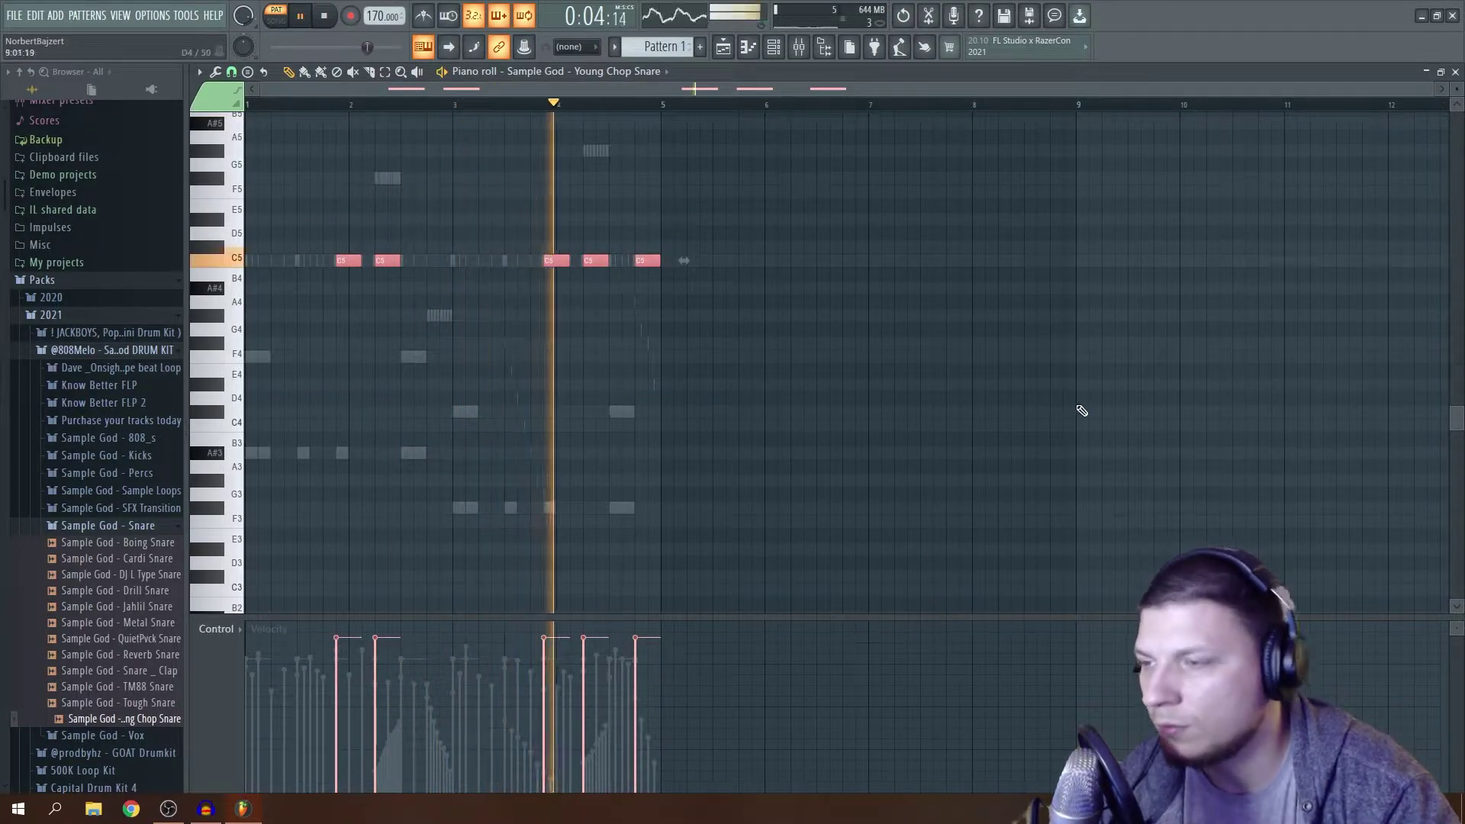
pyautogui.press('F6')
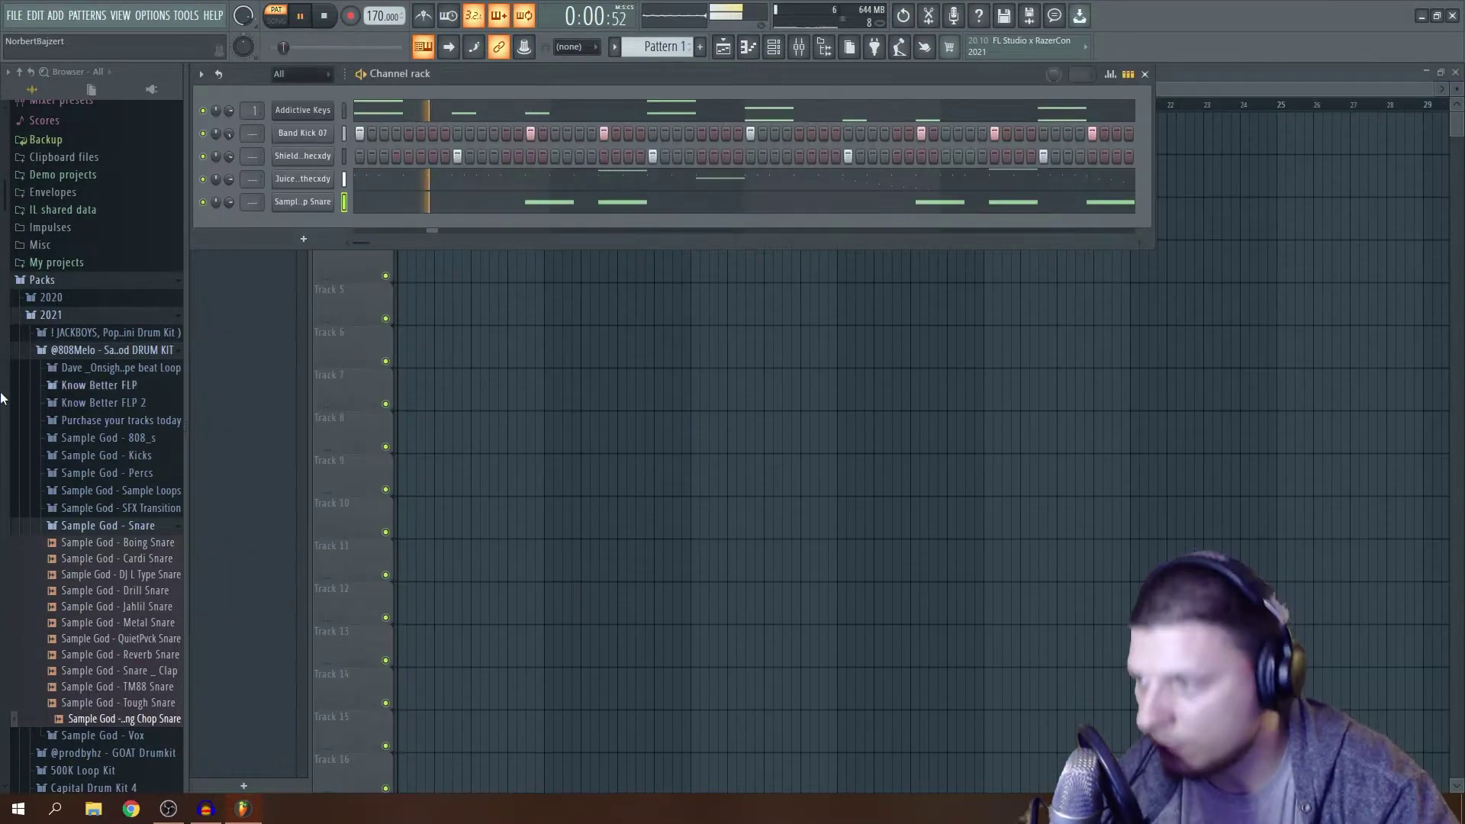
# Audition 808s from the Cxdy Go To 2020 kit and add 808 [highest in the room] as a new channel.
pyautogui.click(145, 526)
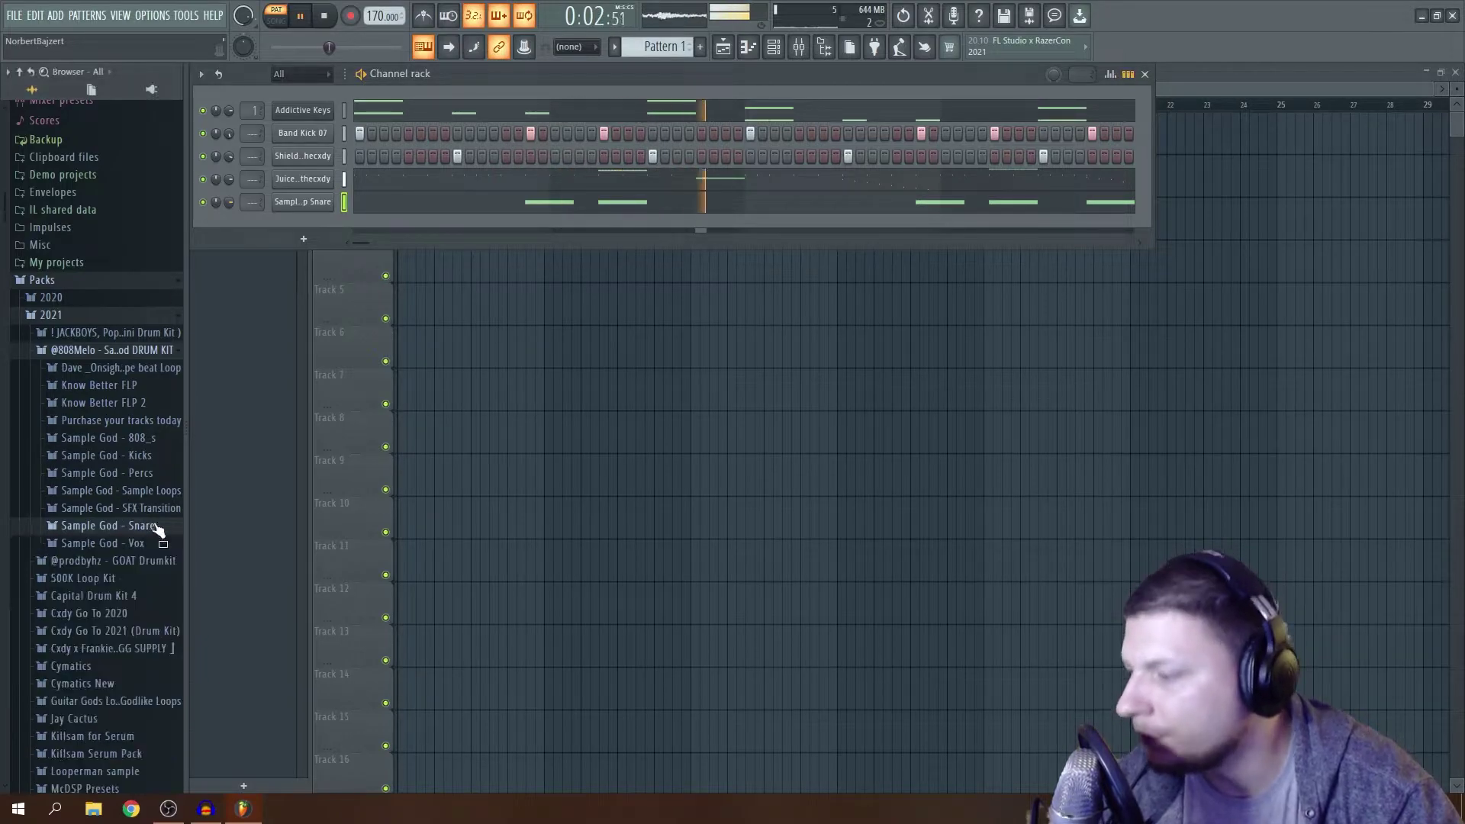
pyautogui.click(138, 349)
pyautogui.click(120, 316)
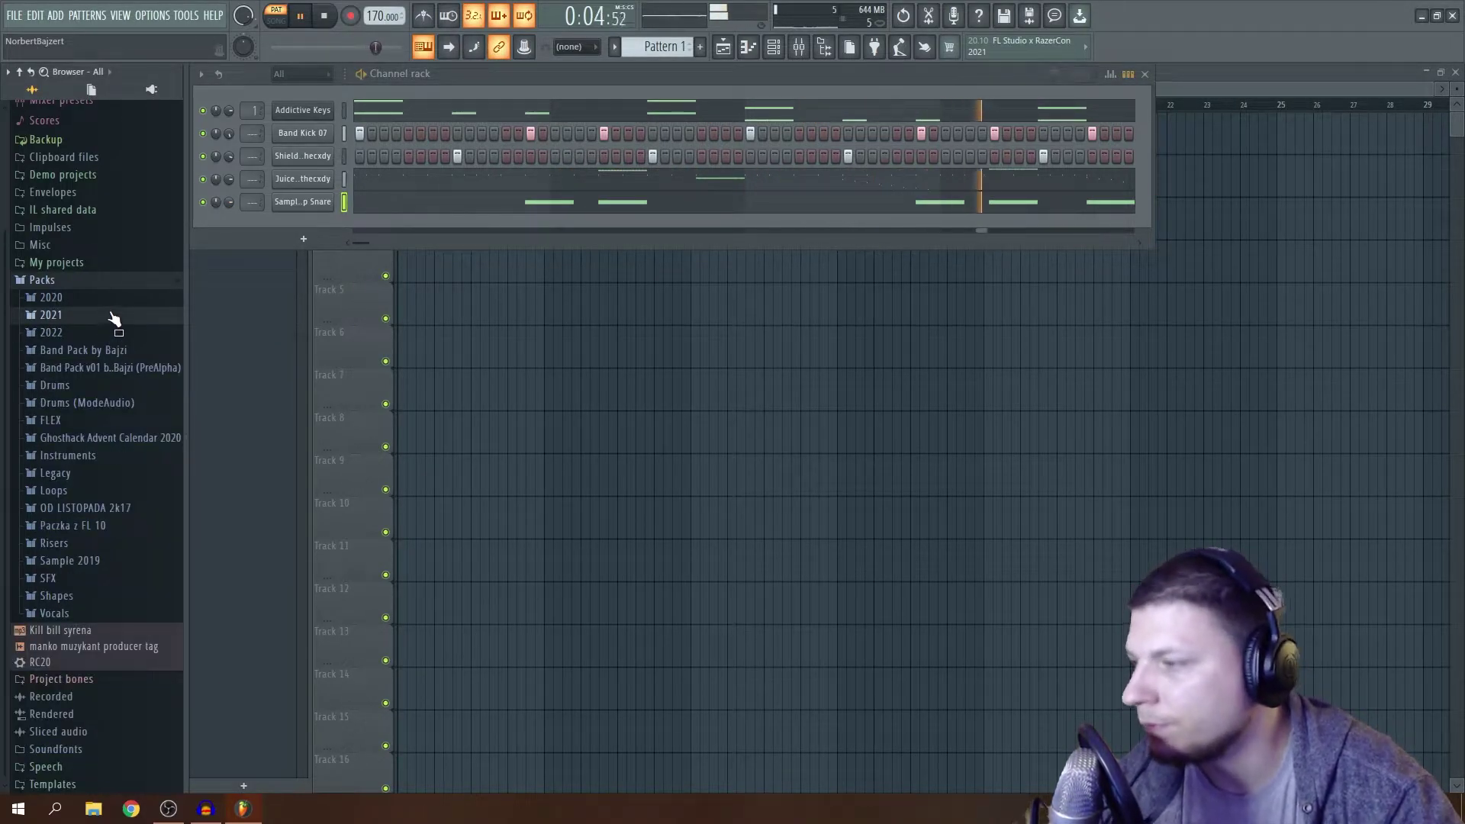
pyautogui.click(78, 316)
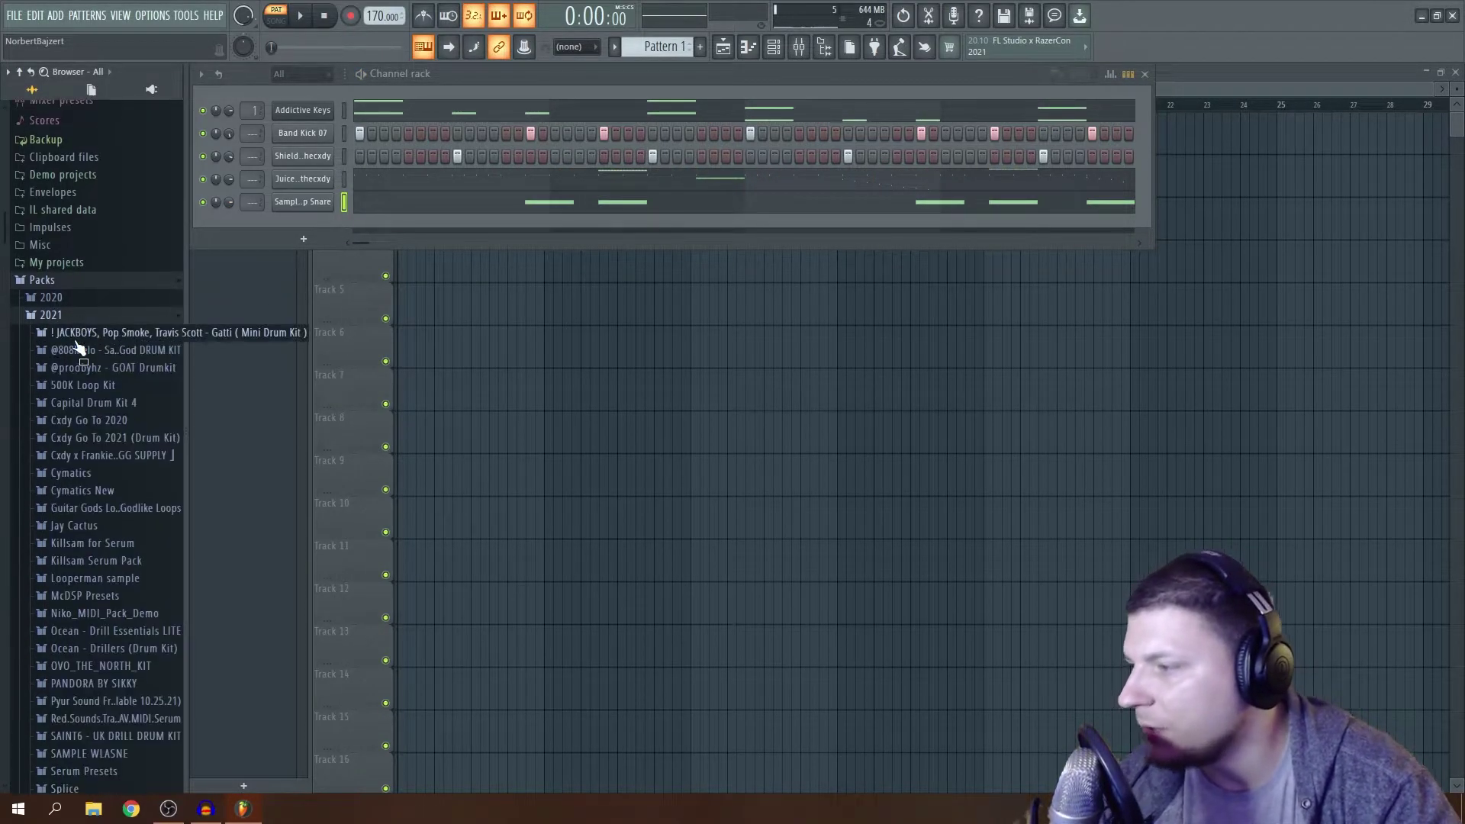
pyautogui.click(107, 421)
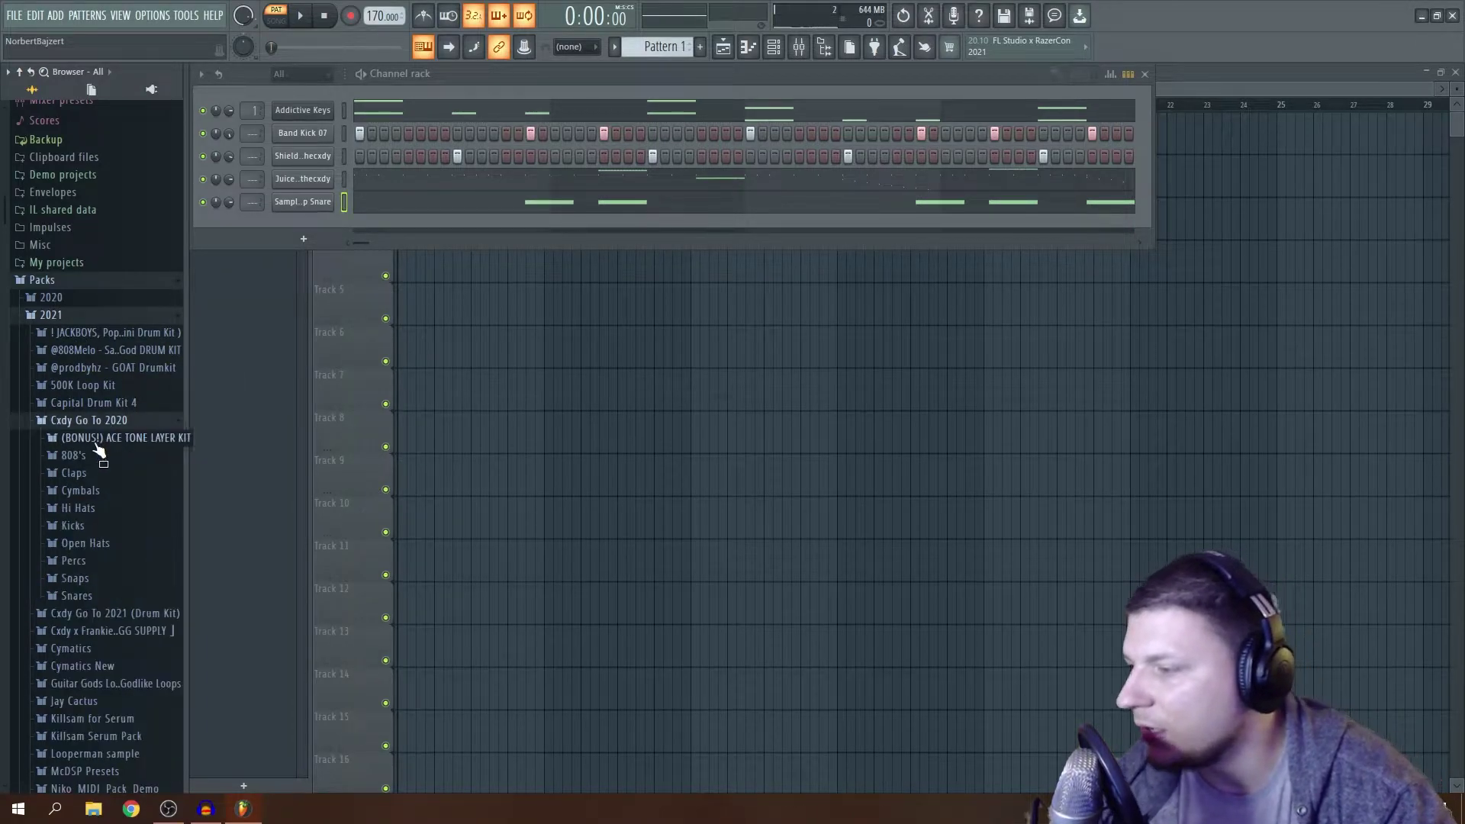
pyautogui.click(89, 456)
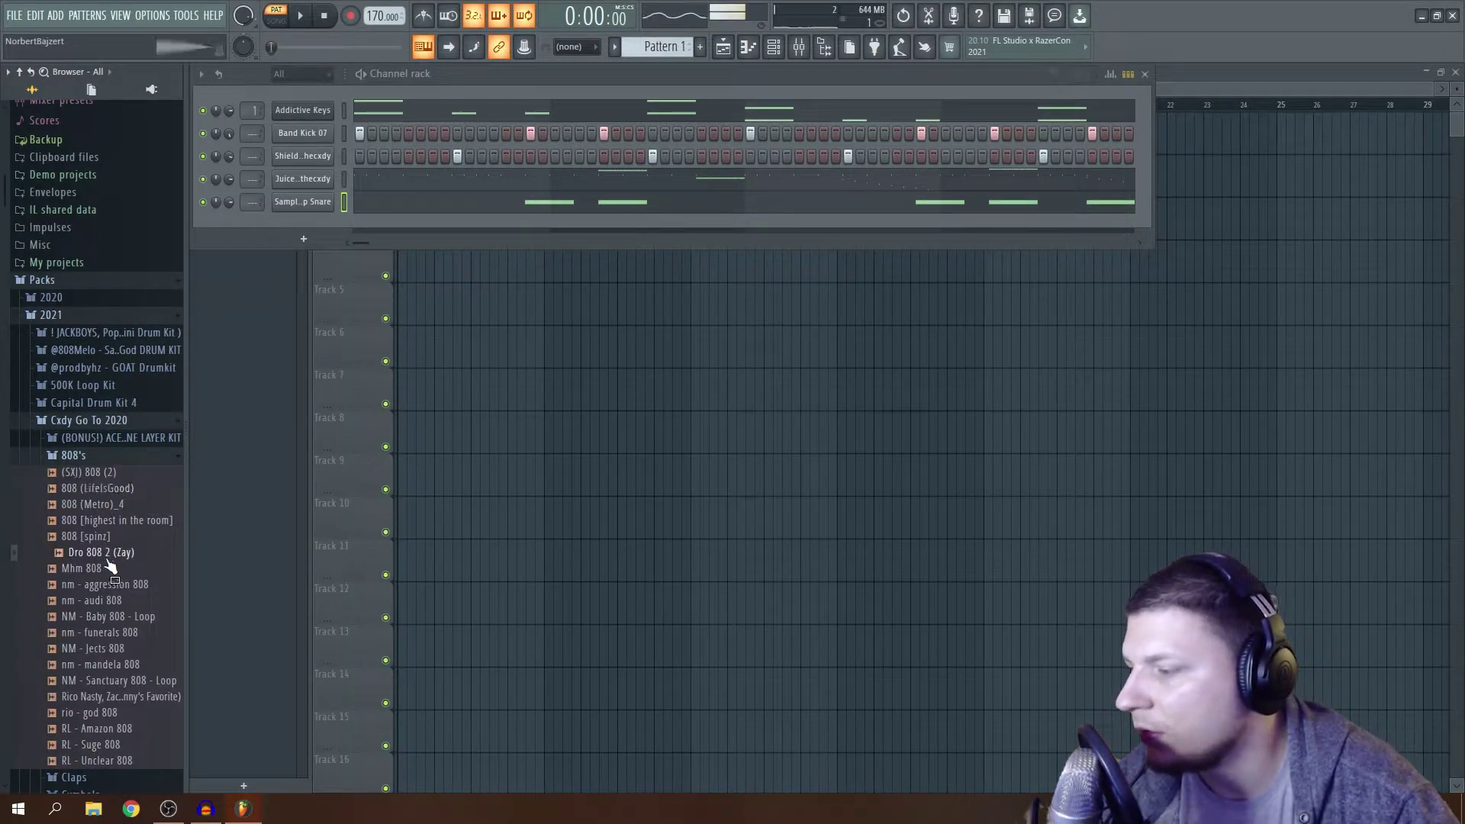
pyautogui.press('Up')
pyautogui.press('Up')
pyautogui.moveTo(207, 473); pyautogui.dragTo(317, 240)
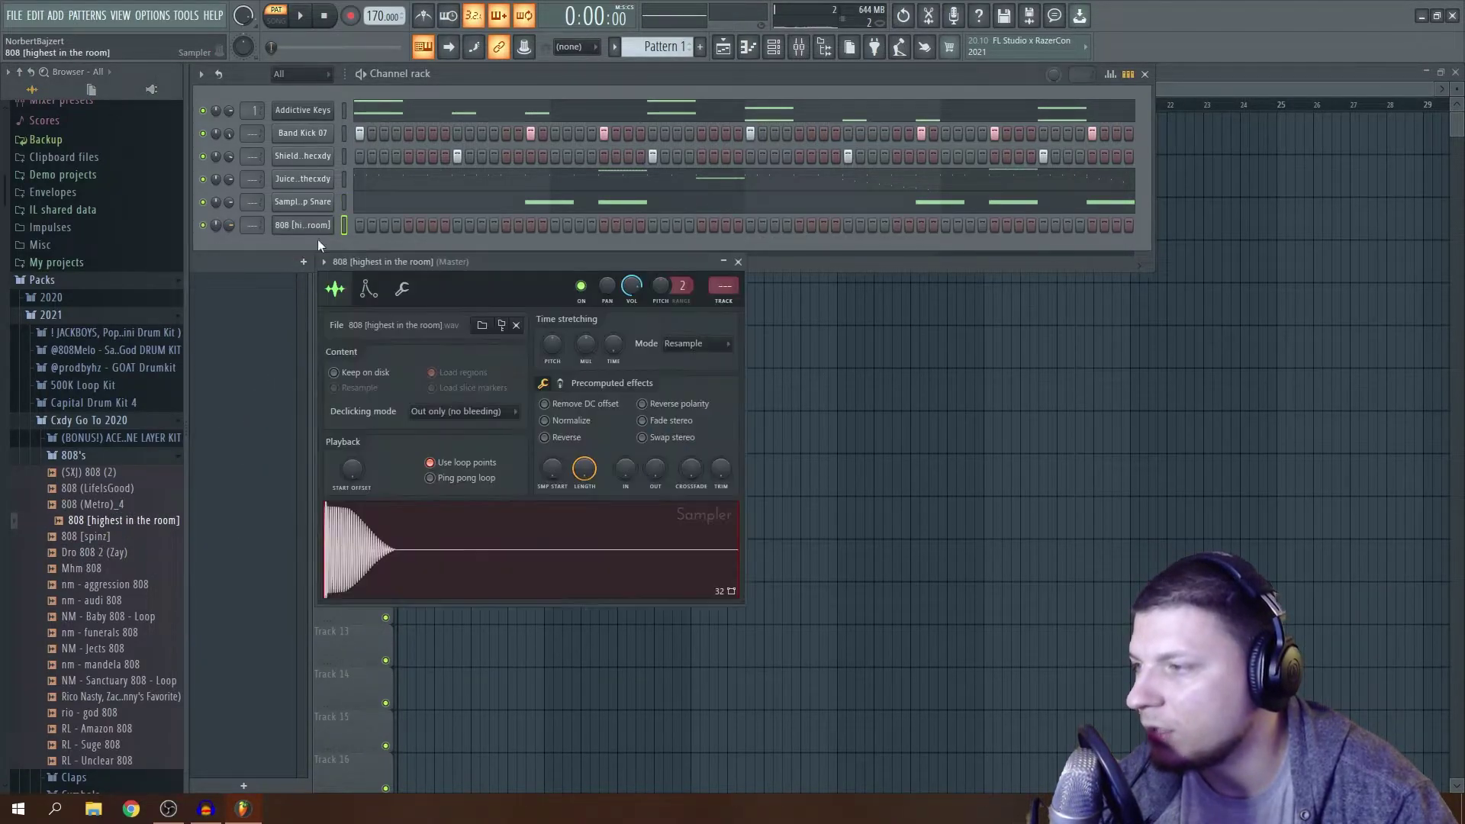
# Turn off loop points for the 808 sample and examine its pitch in the pitch corrector.
pyautogui.rightClick(406, 550)
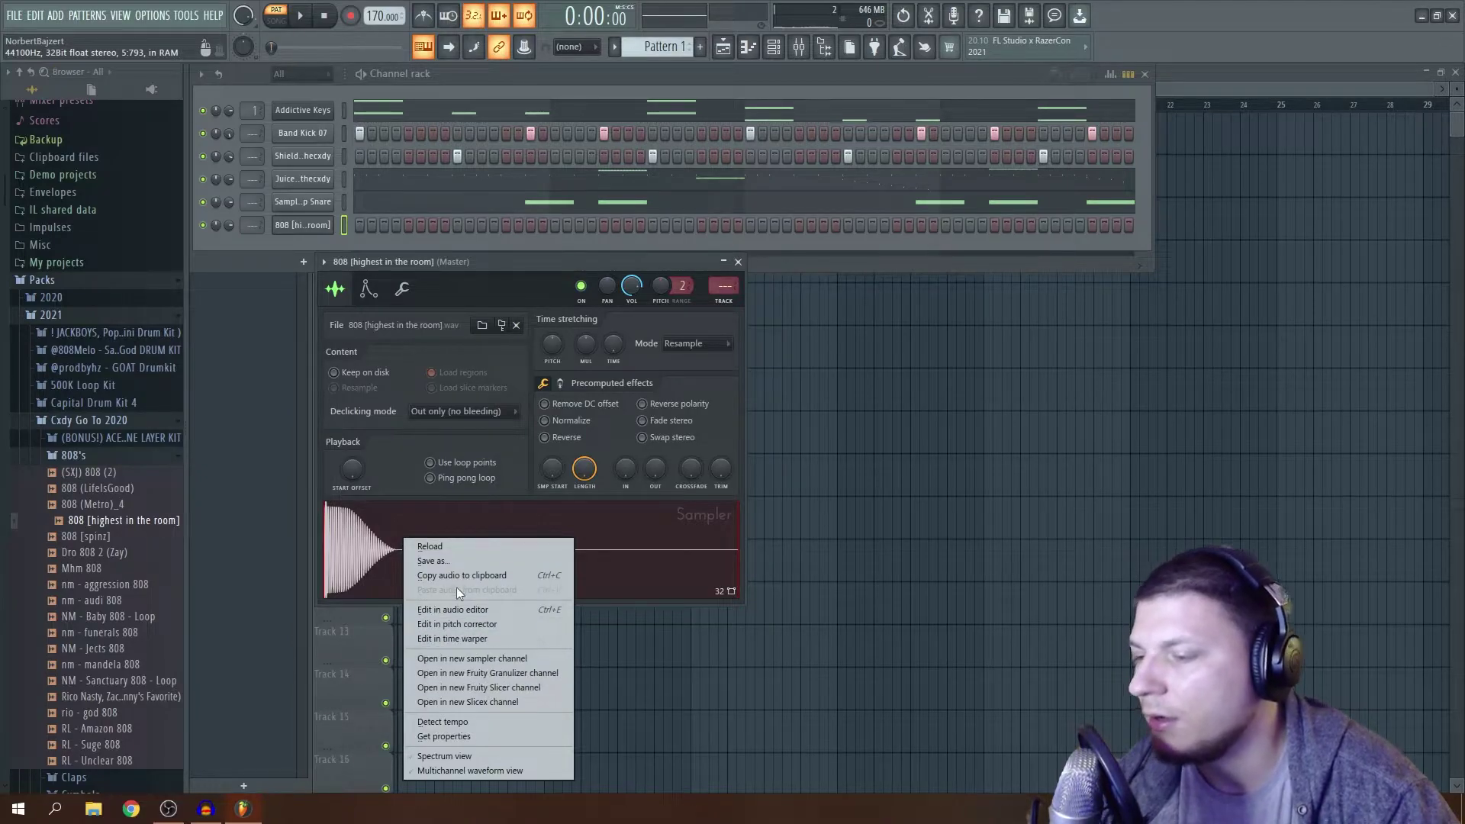
pyautogui.click(458, 624)
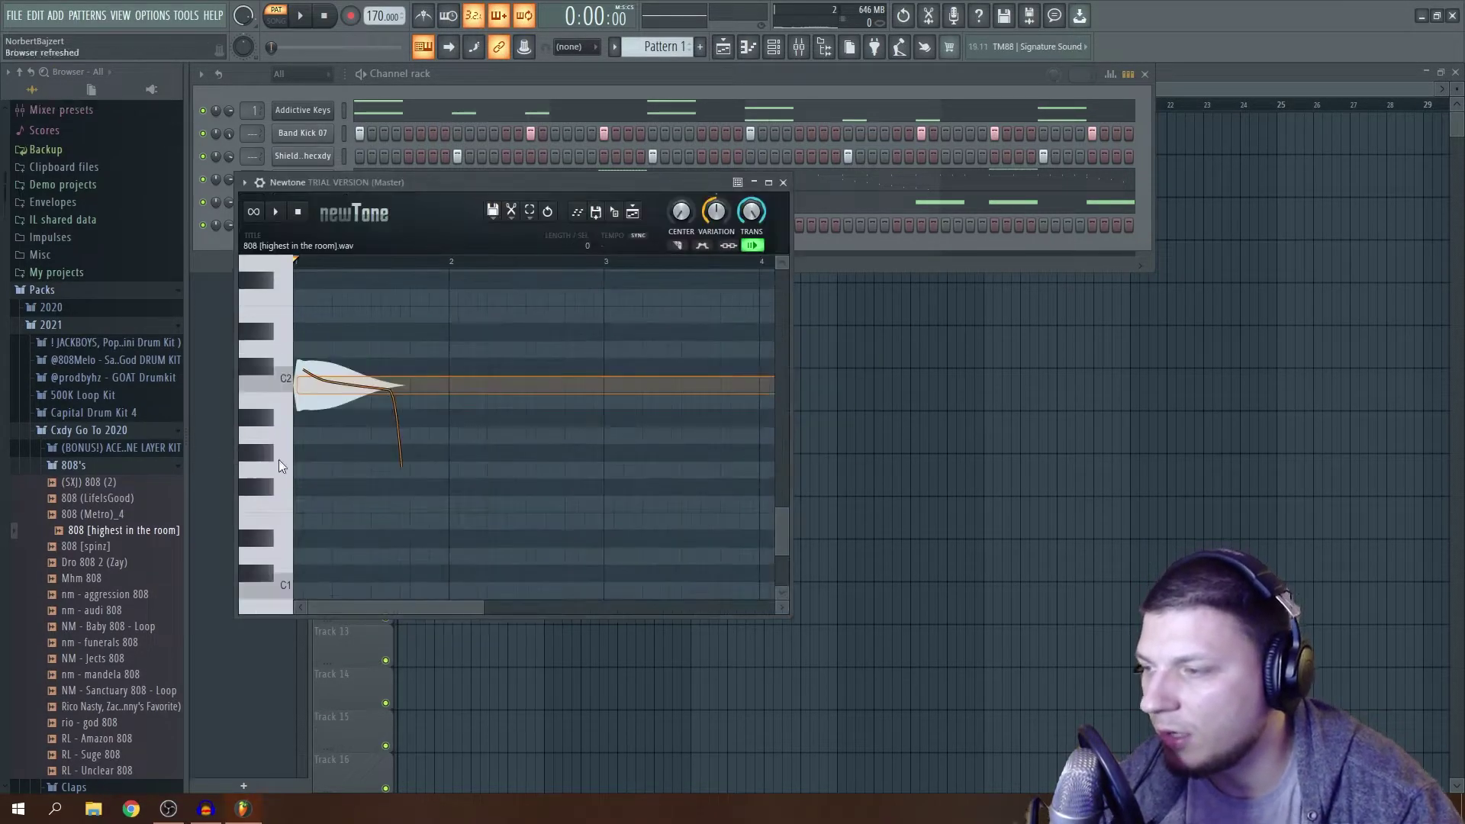
pyautogui.click(785, 184)
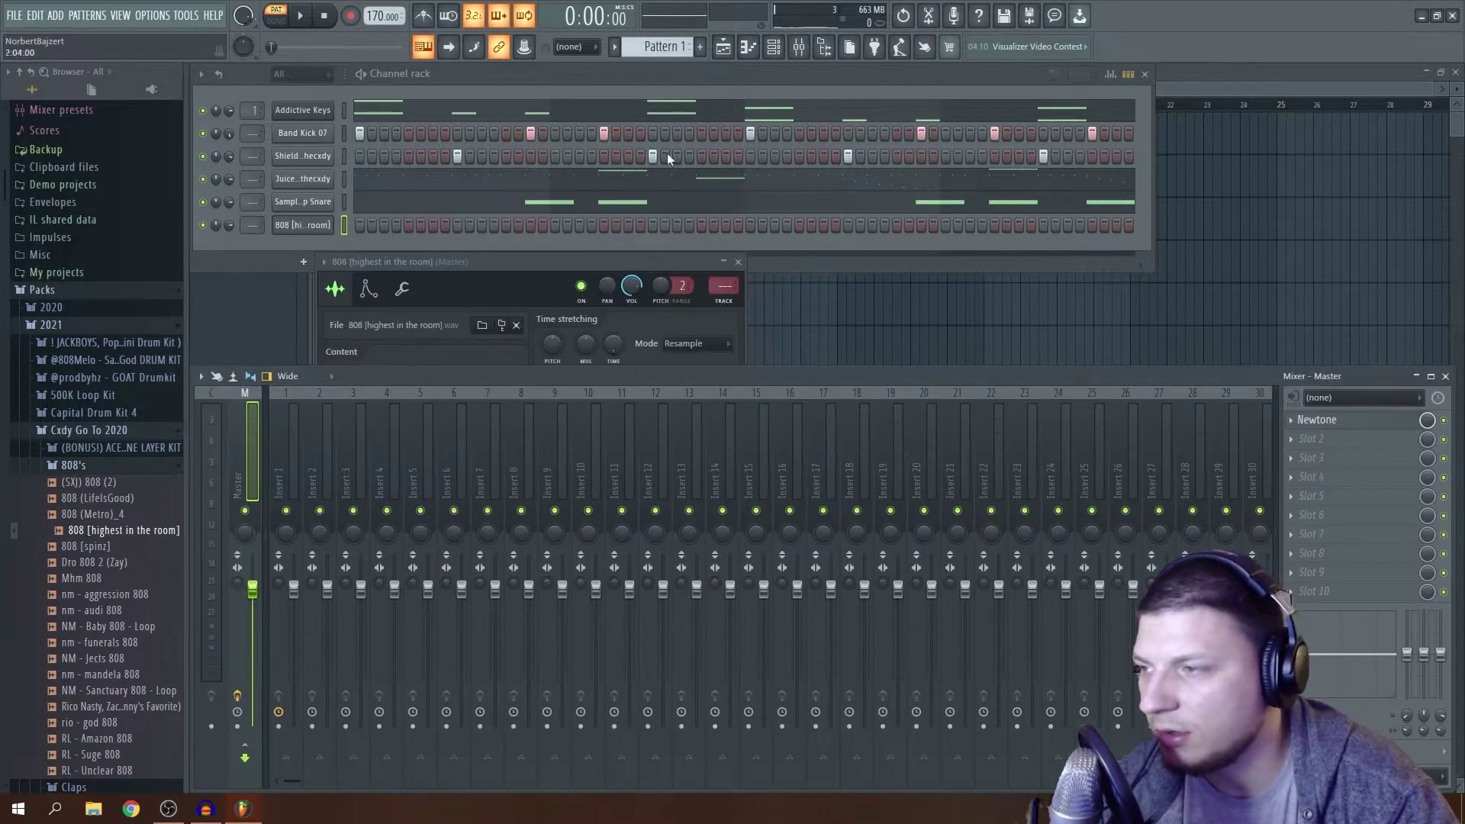
# Remove Newtone from the Master track's effect slot and close the 808 sampler settings.
pyautogui.click(1295, 418)
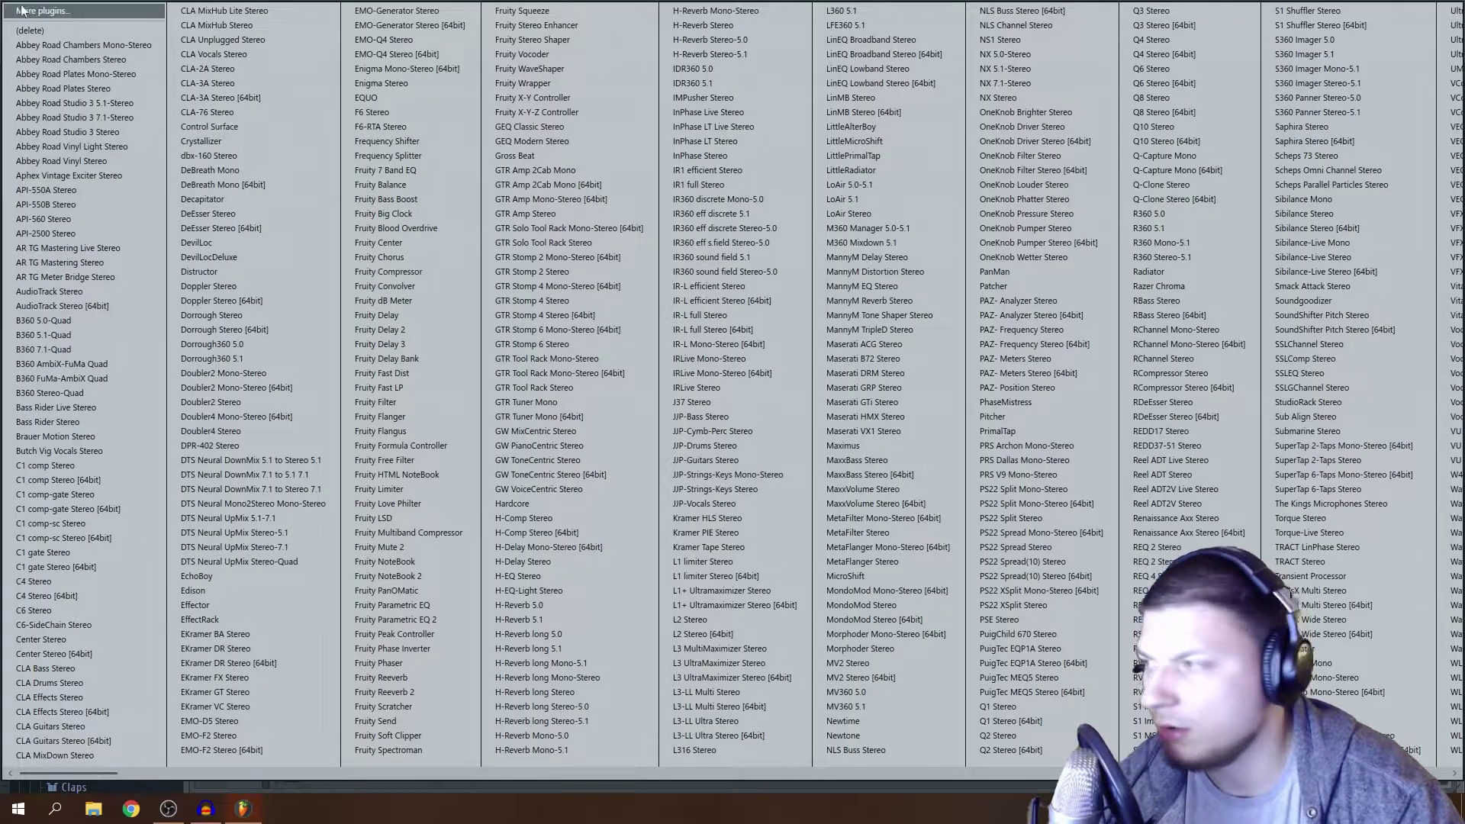
pyautogui.click(46, 29)
pyautogui.click(738, 262)
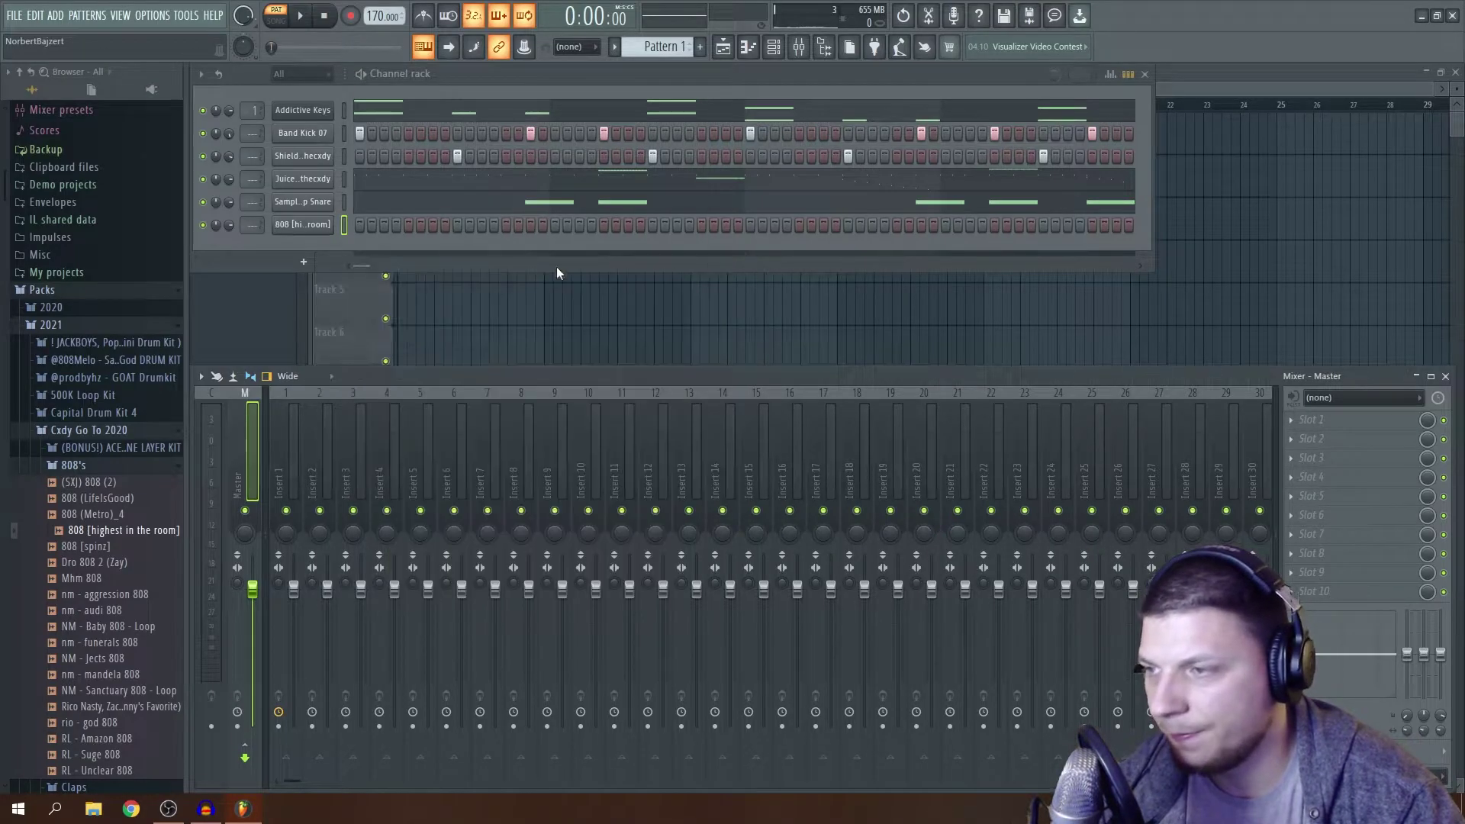
# Write a four-bar 808 line with the notes A#4, A#4, F#5, G#4, F#4, C#5, G#4 and C#5.
pyautogui.rightClick(321, 225)
pyautogui.click(359, 223)
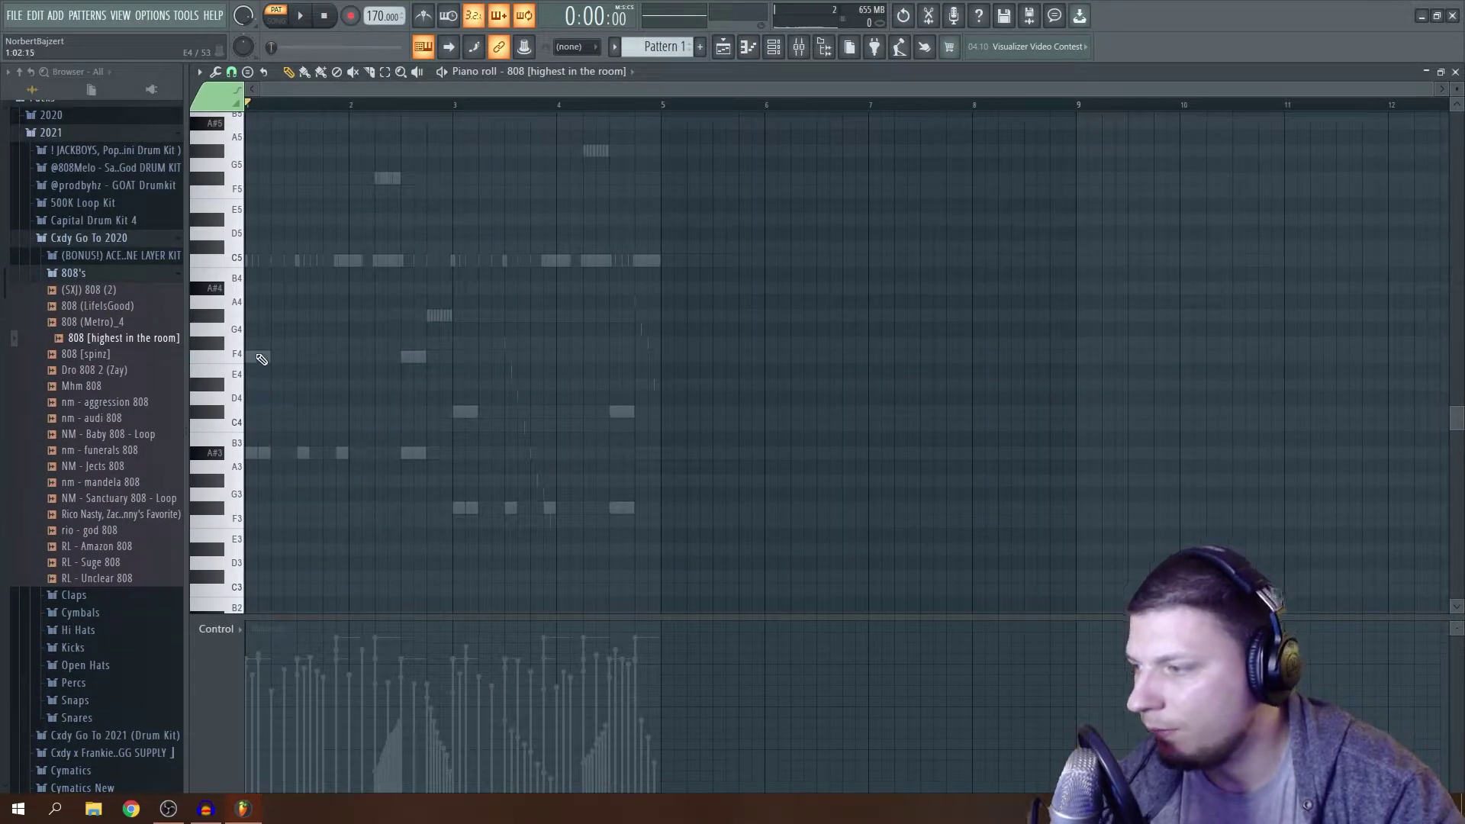
pyautogui.click(267, 453)
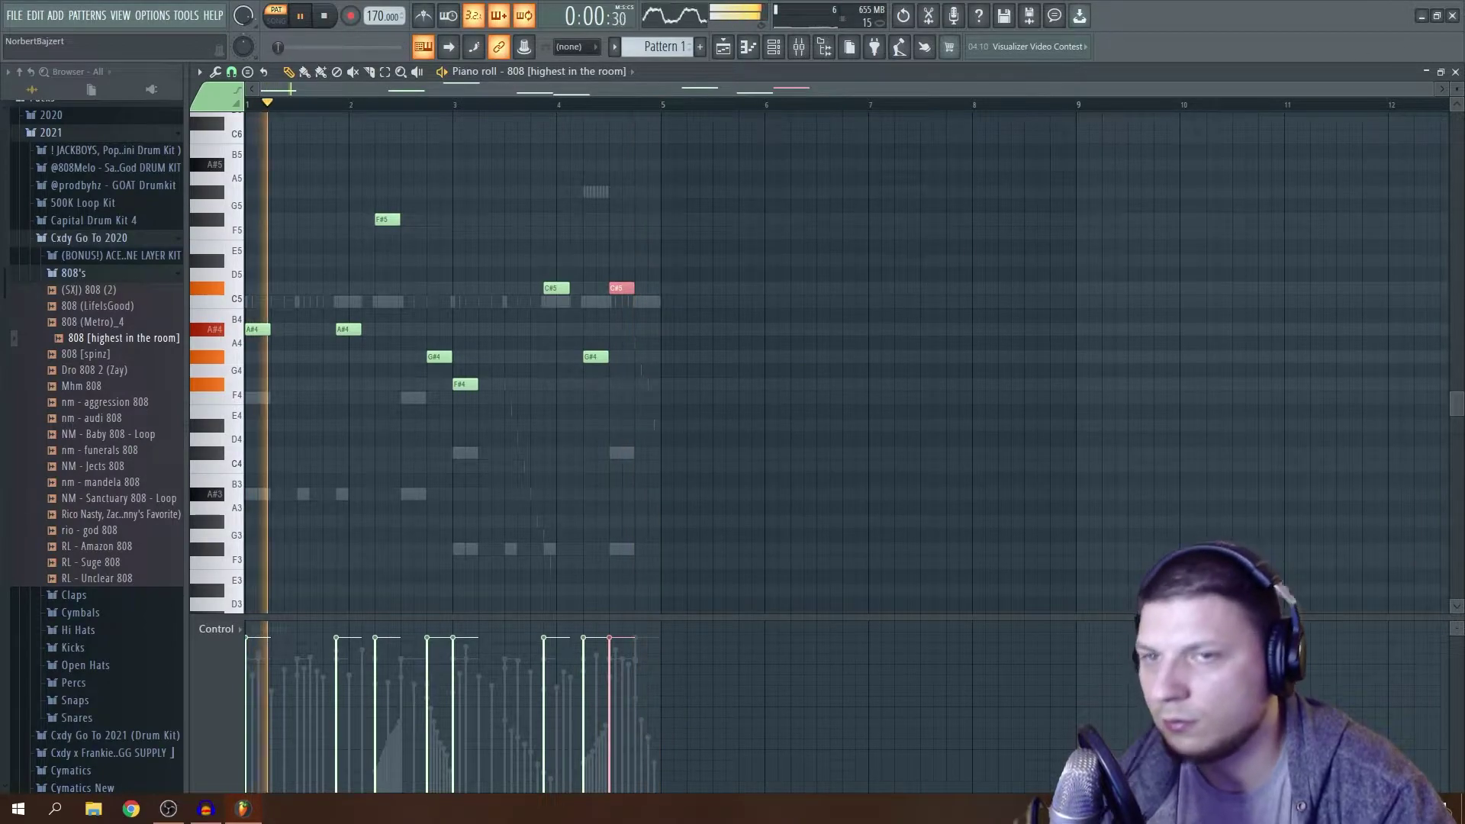
pyautogui.click(1455, 71)
# Raise the 808 note at the start of bar 3 to F#5 and add an A#5 note near the end of bar 4.
pyautogui.rightClick(304, 229)
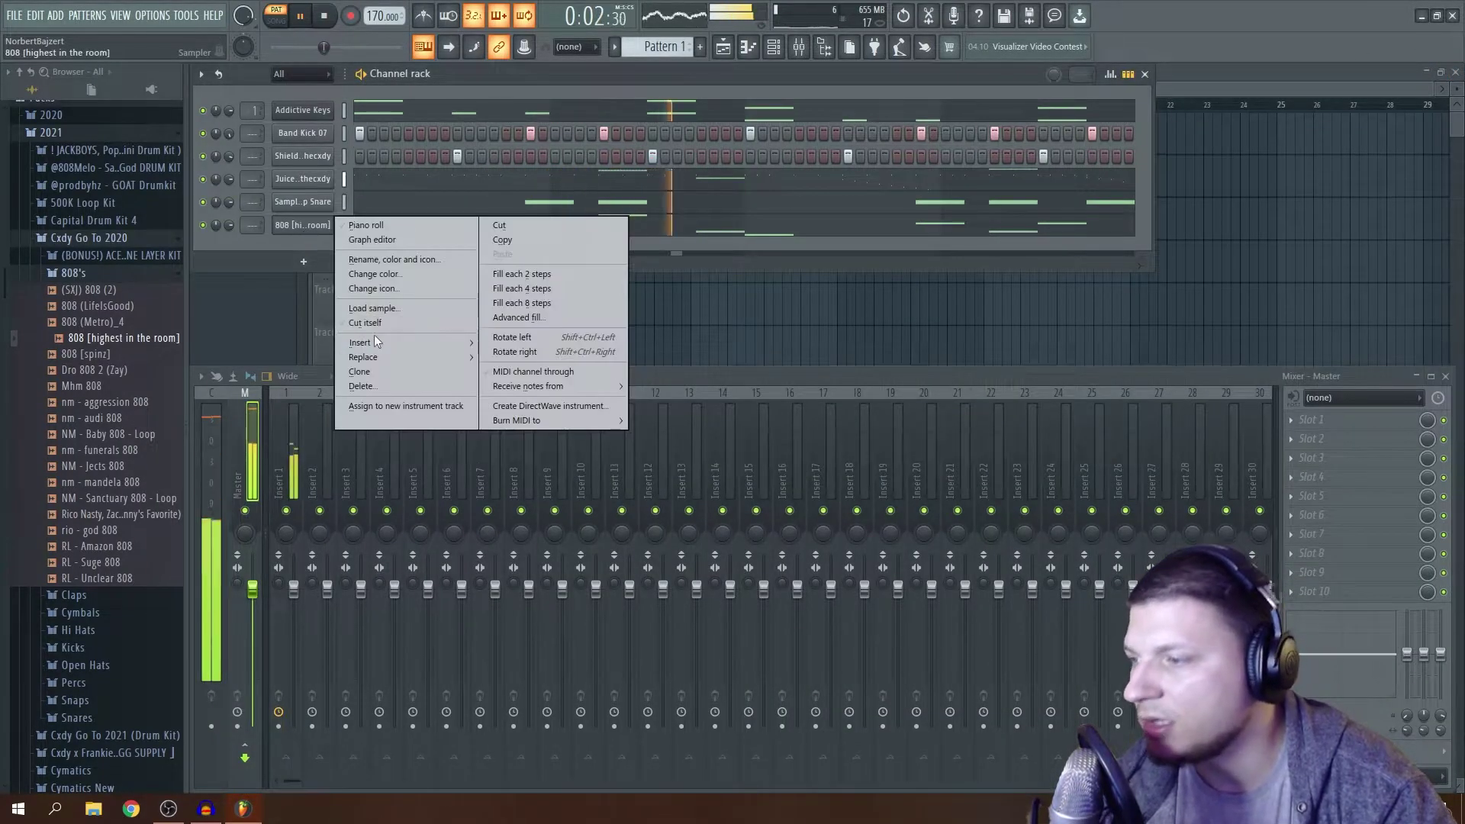
pyautogui.click(571, 258)
pyautogui.click(654, 229)
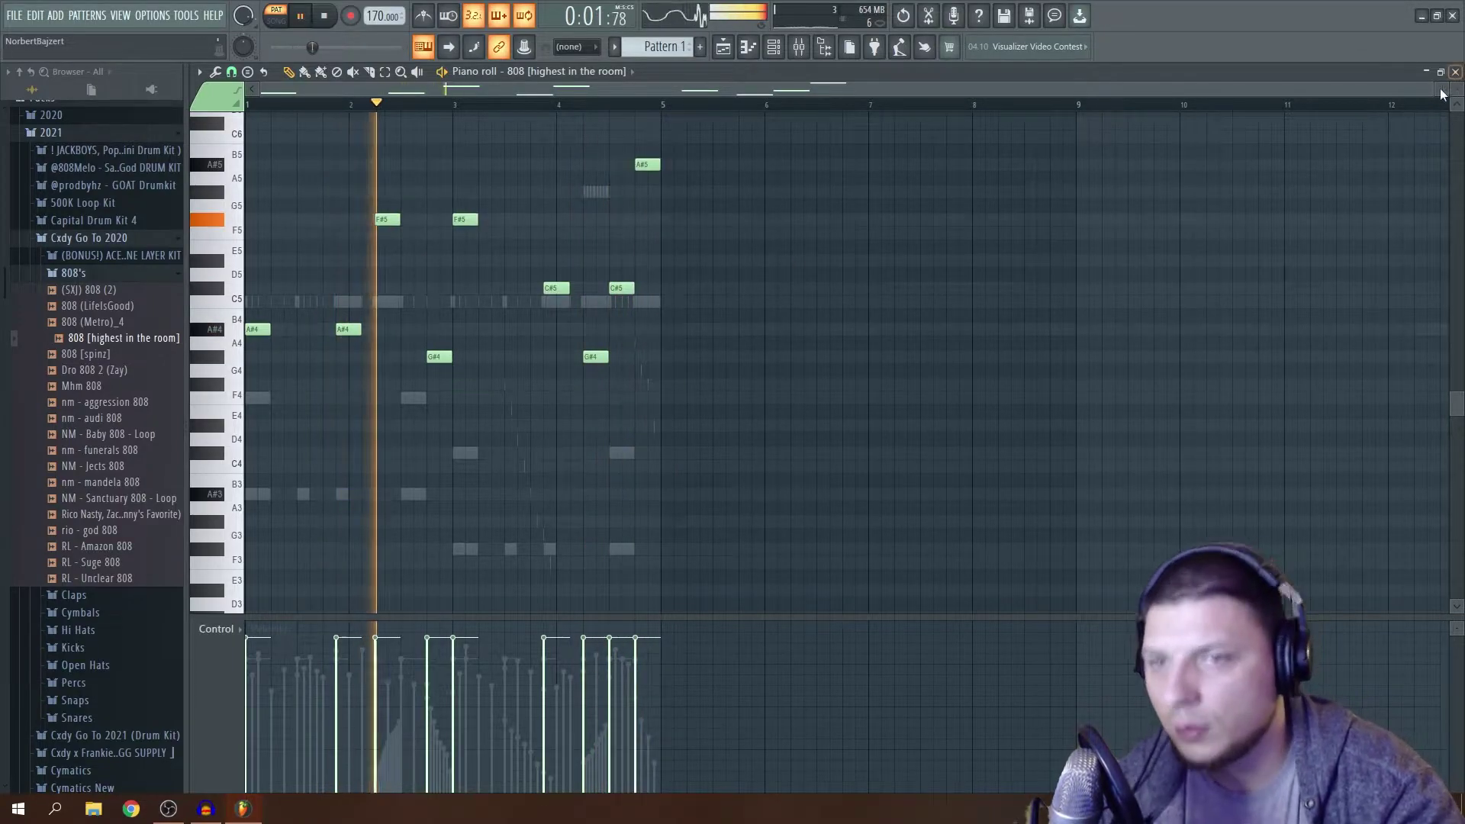
pyautogui.click(1455, 71)
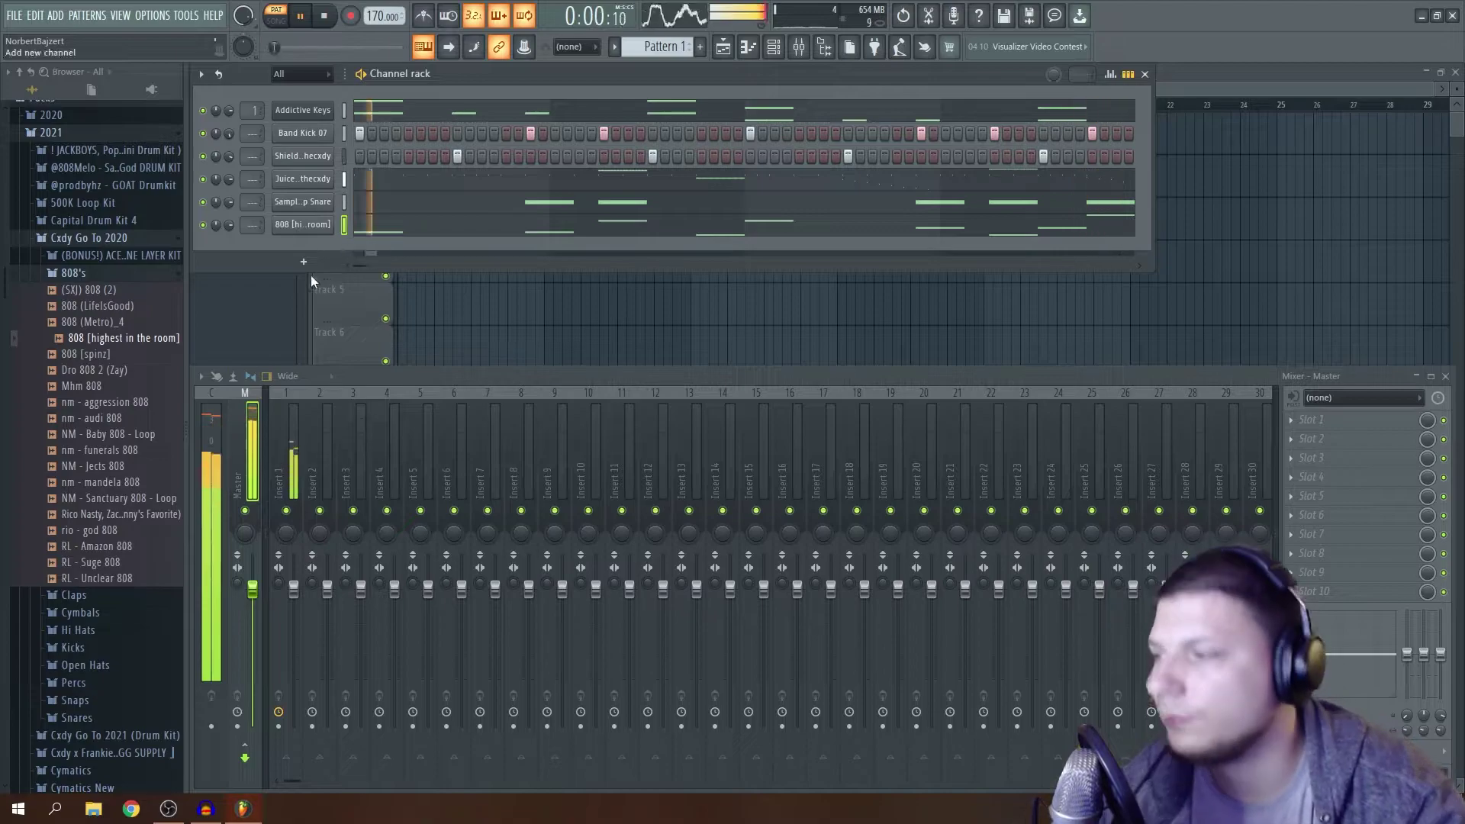
# Collapse the expanded 808, kit and Packs folders in the browser.
pyautogui.click(86, 275)
pyautogui.click(115, 238)
pyautogui.click(113, 227)
pyautogui.scroll(3, 98, 244)
pyautogui.click(45, 279)
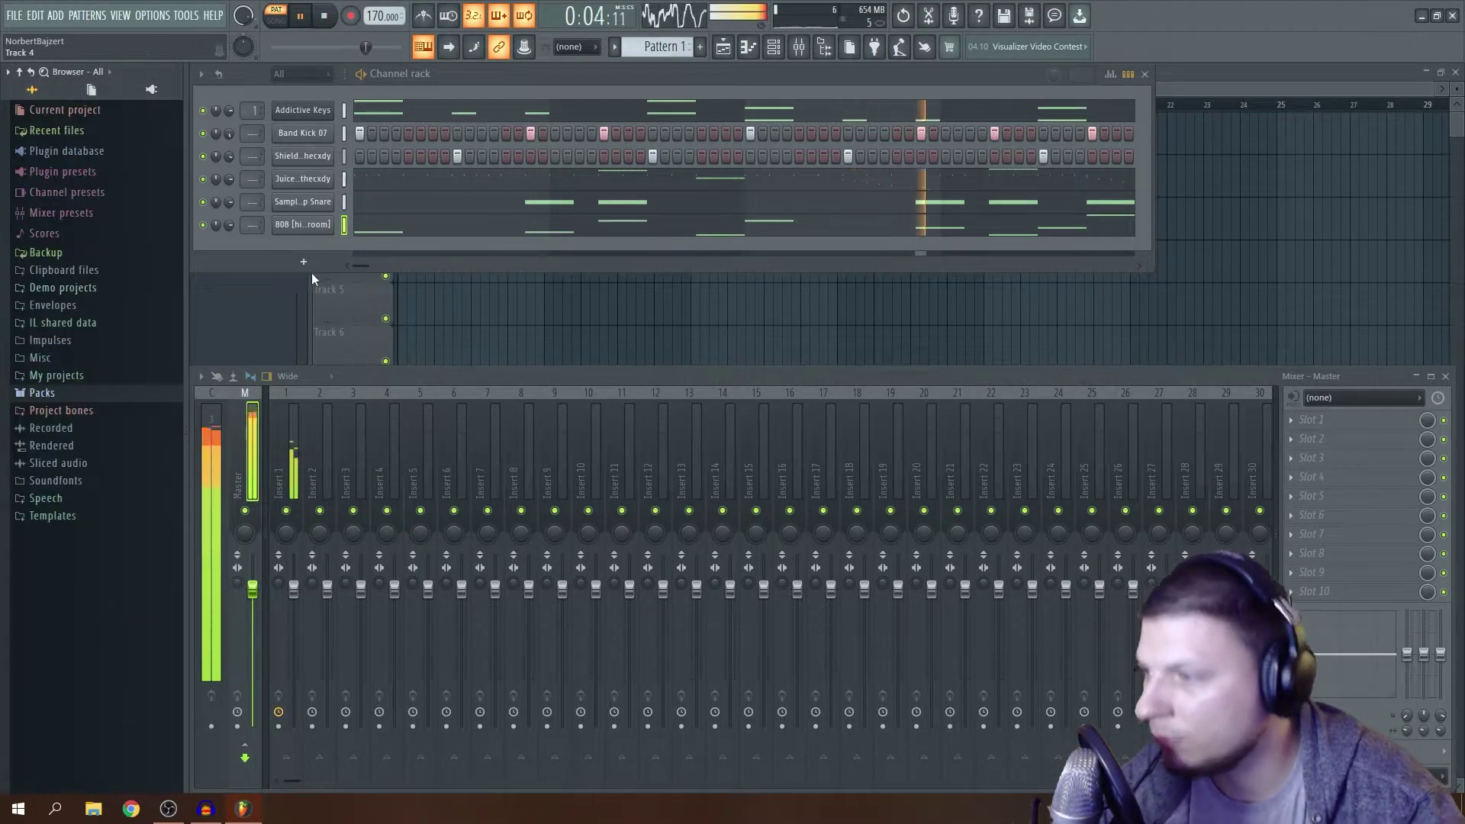
# Add an Xpand!2 [64bit] channel and load the +29 Soundtrack preset from Huge Pads.
pyautogui.click(303, 262)
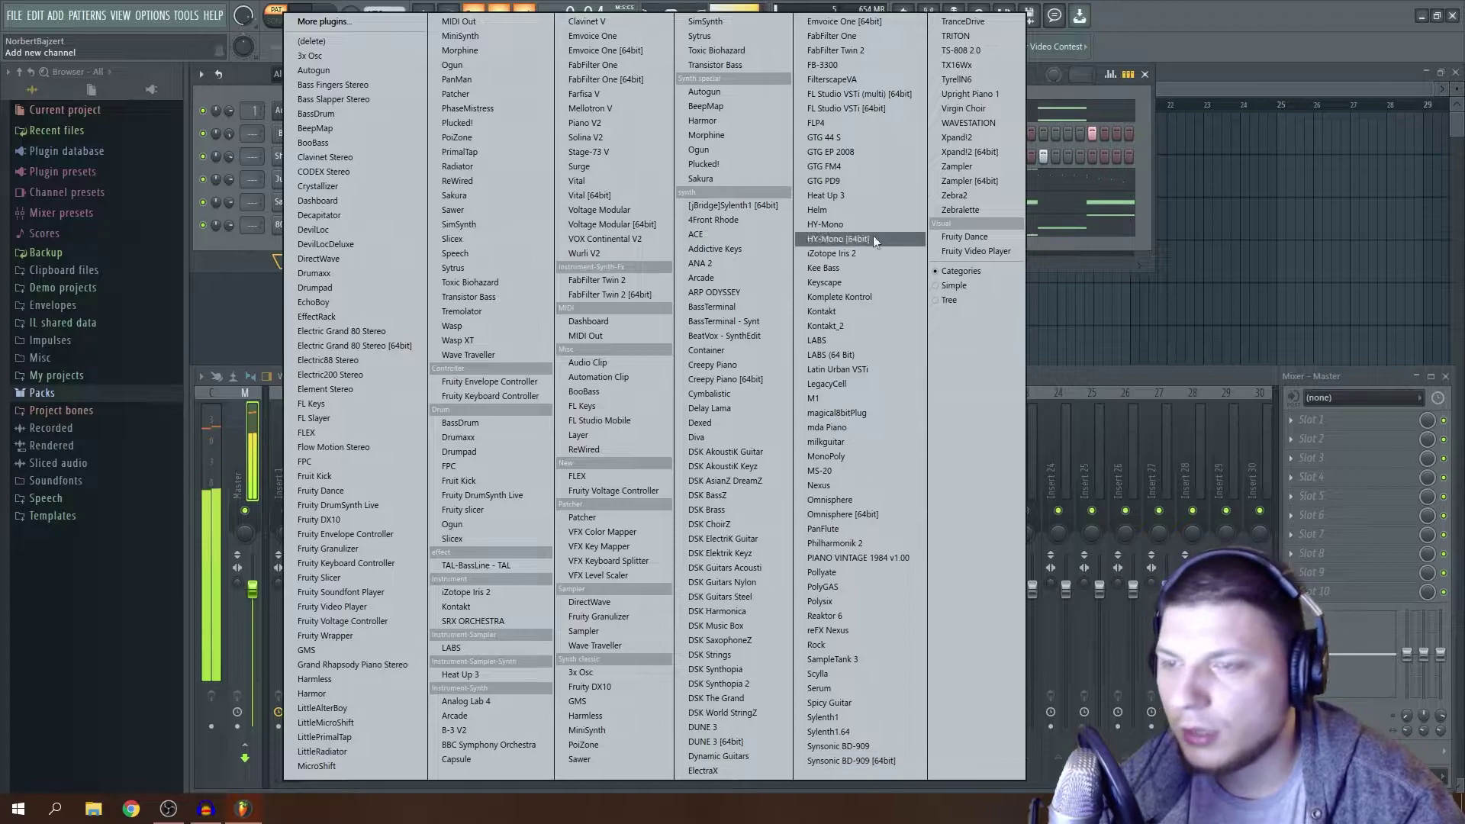
pyautogui.click(981, 154)
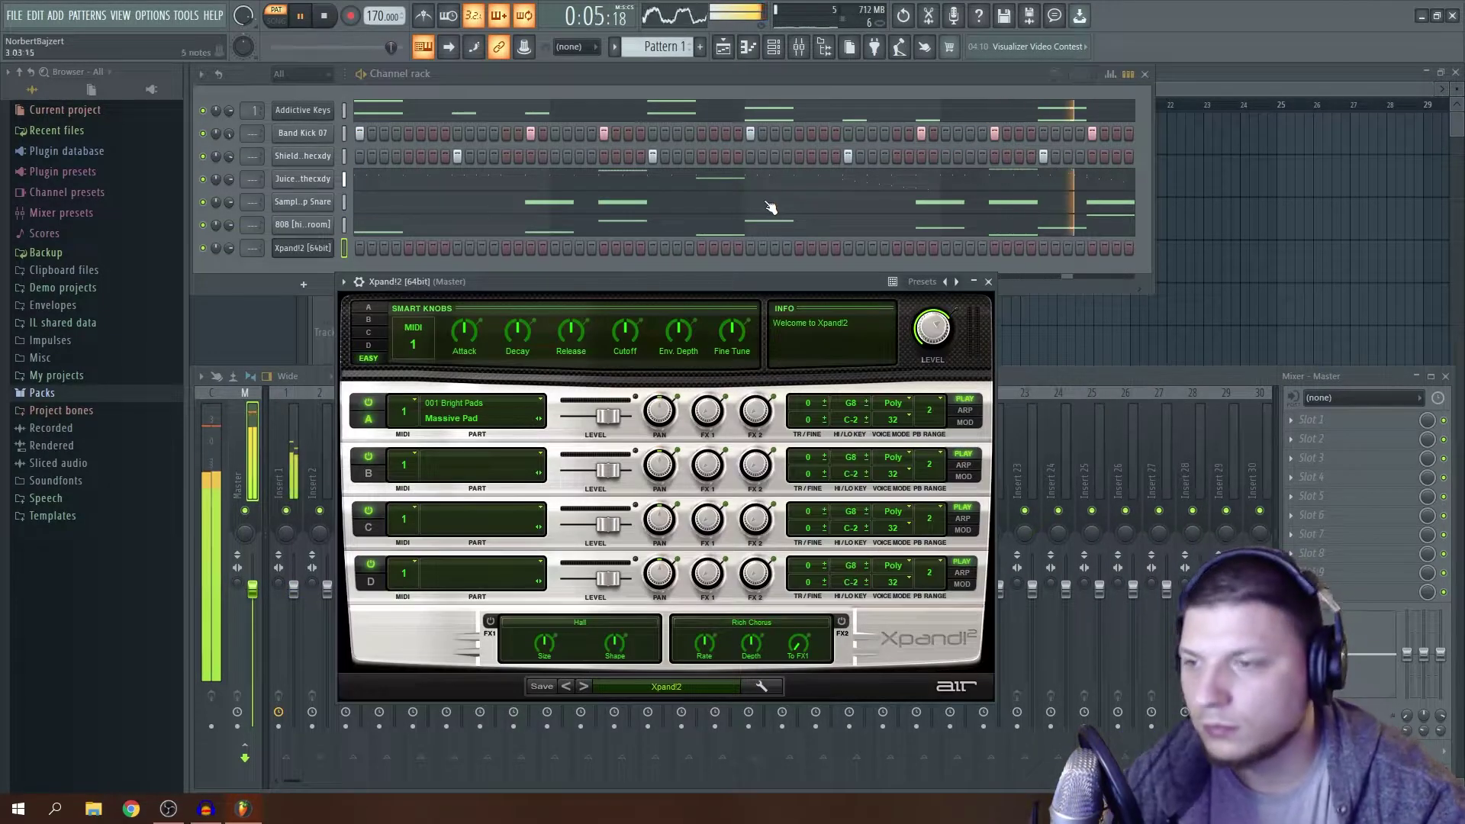
pyautogui.click(674, 690)
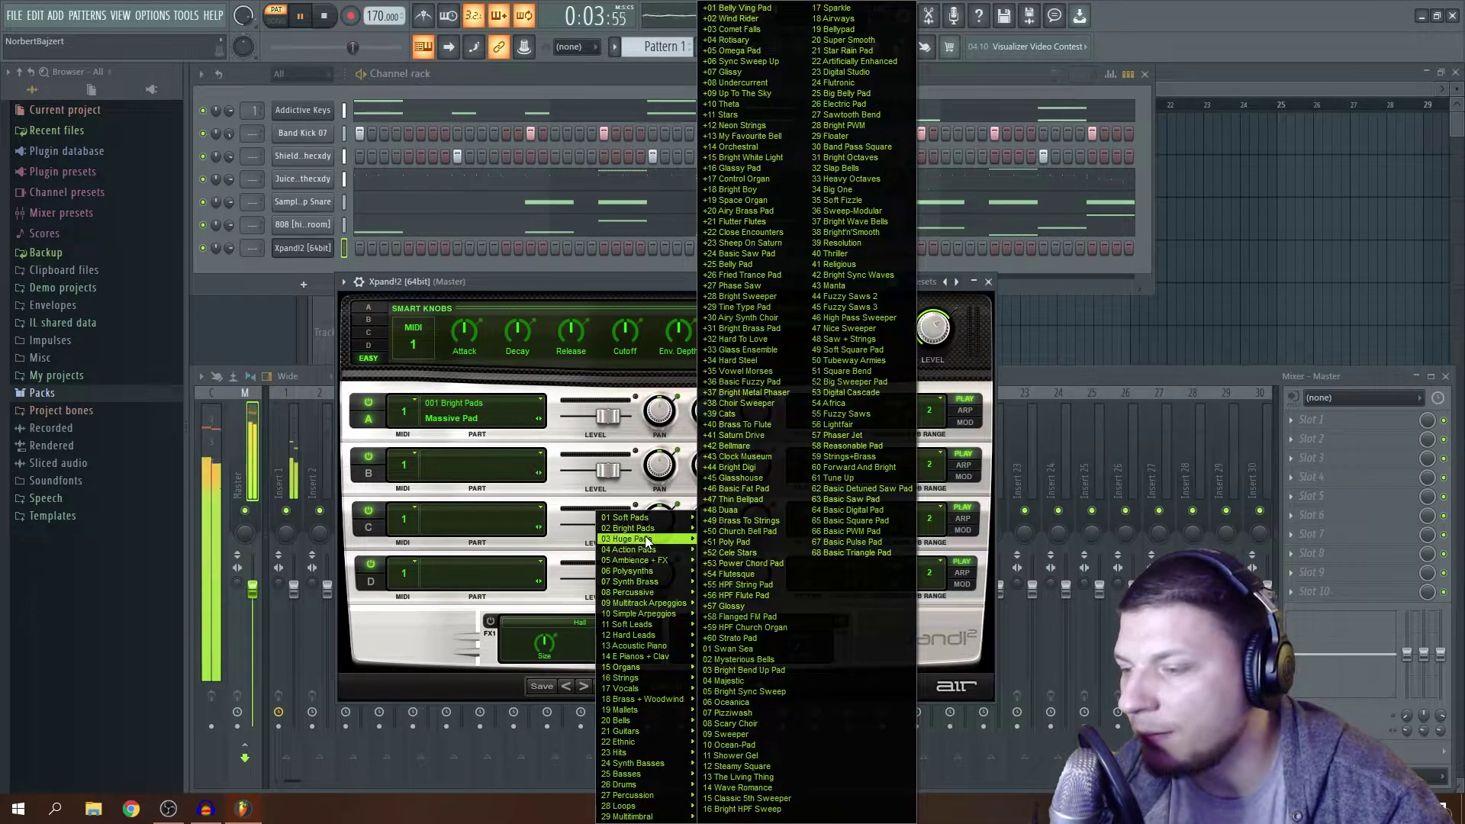
pyautogui.moveTo(672, 540)
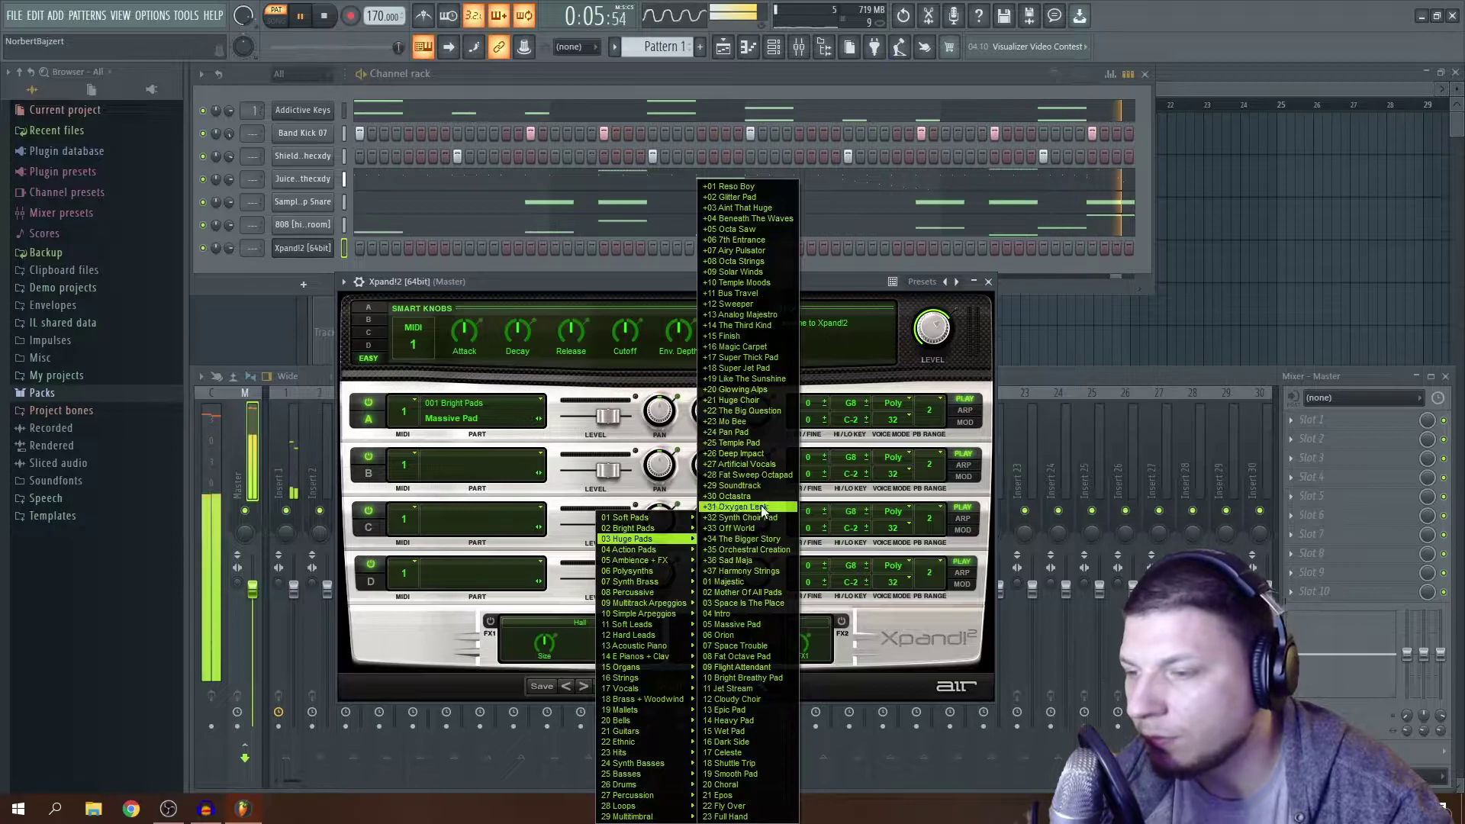
pyautogui.click(784, 486)
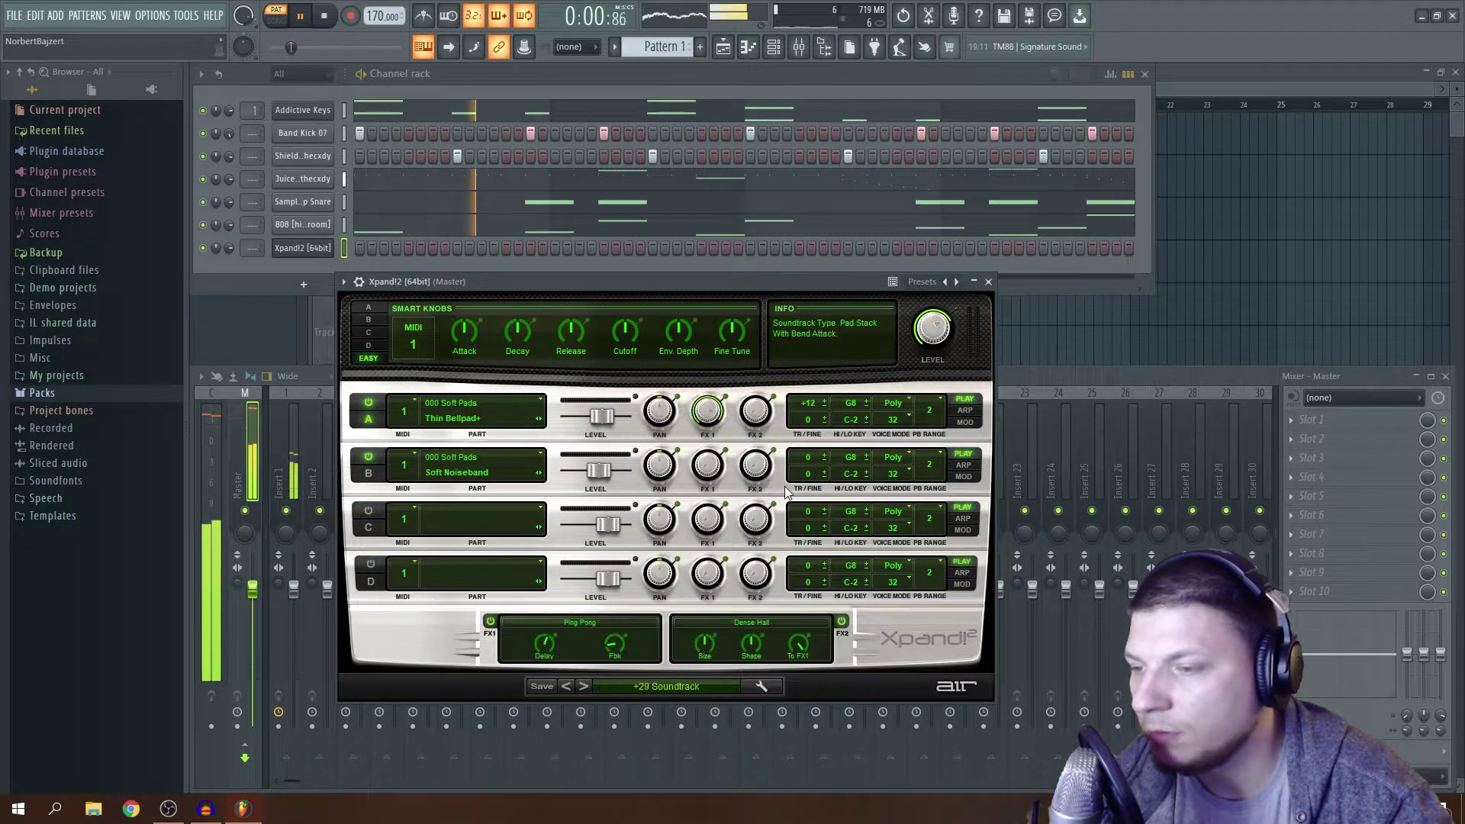
# Write Xpand!2 pad notes A#3 at the start of bar 1, F#3 at bar 3 and C#4 in the middle of bar 4.
pyautogui.click(326, 18)
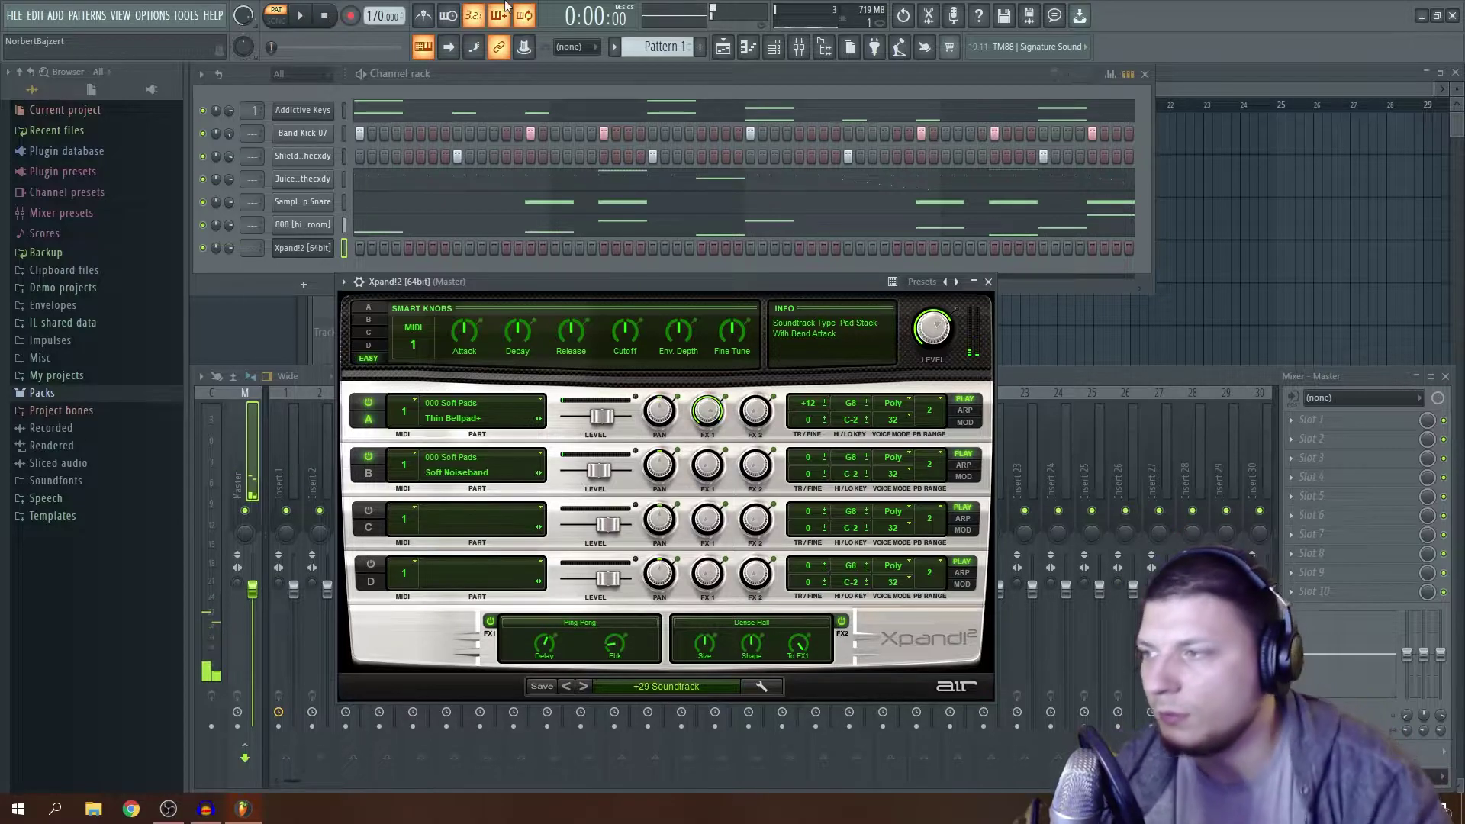
pyautogui.rightClick(301, 250)
pyautogui.click(321, 252)
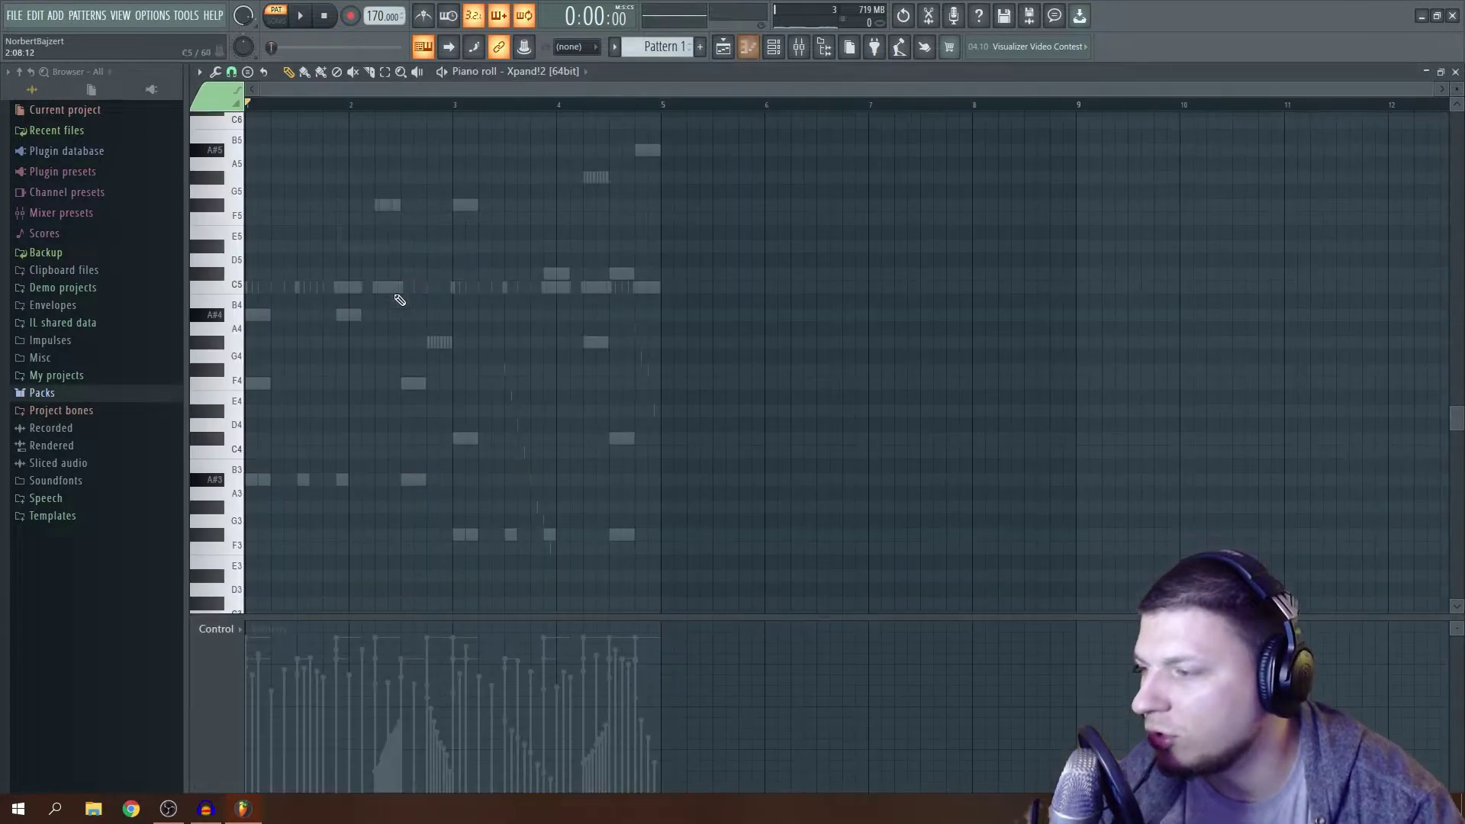
pyautogui.click(219, 455)
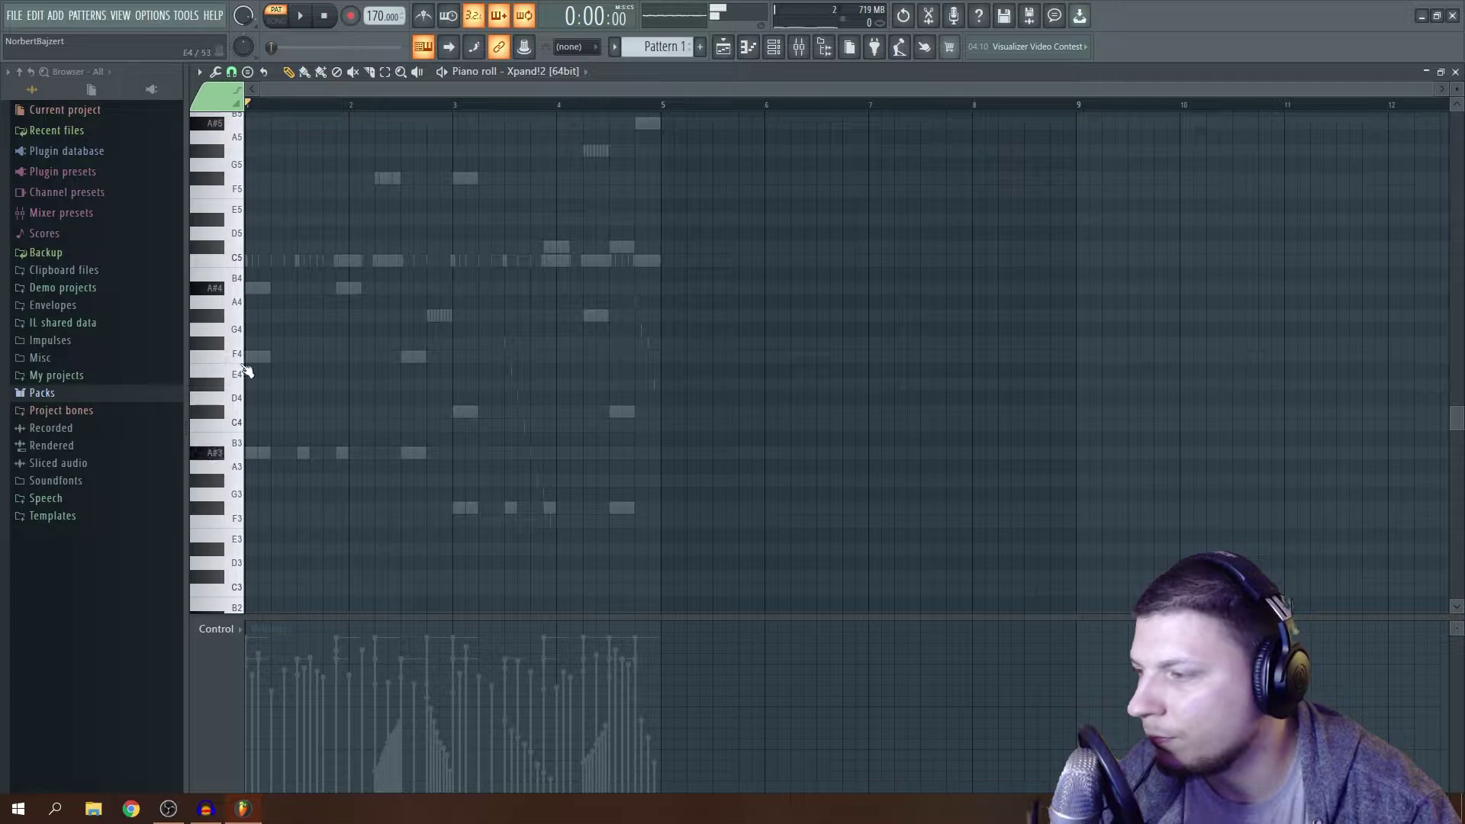
pyautogui.press('space')
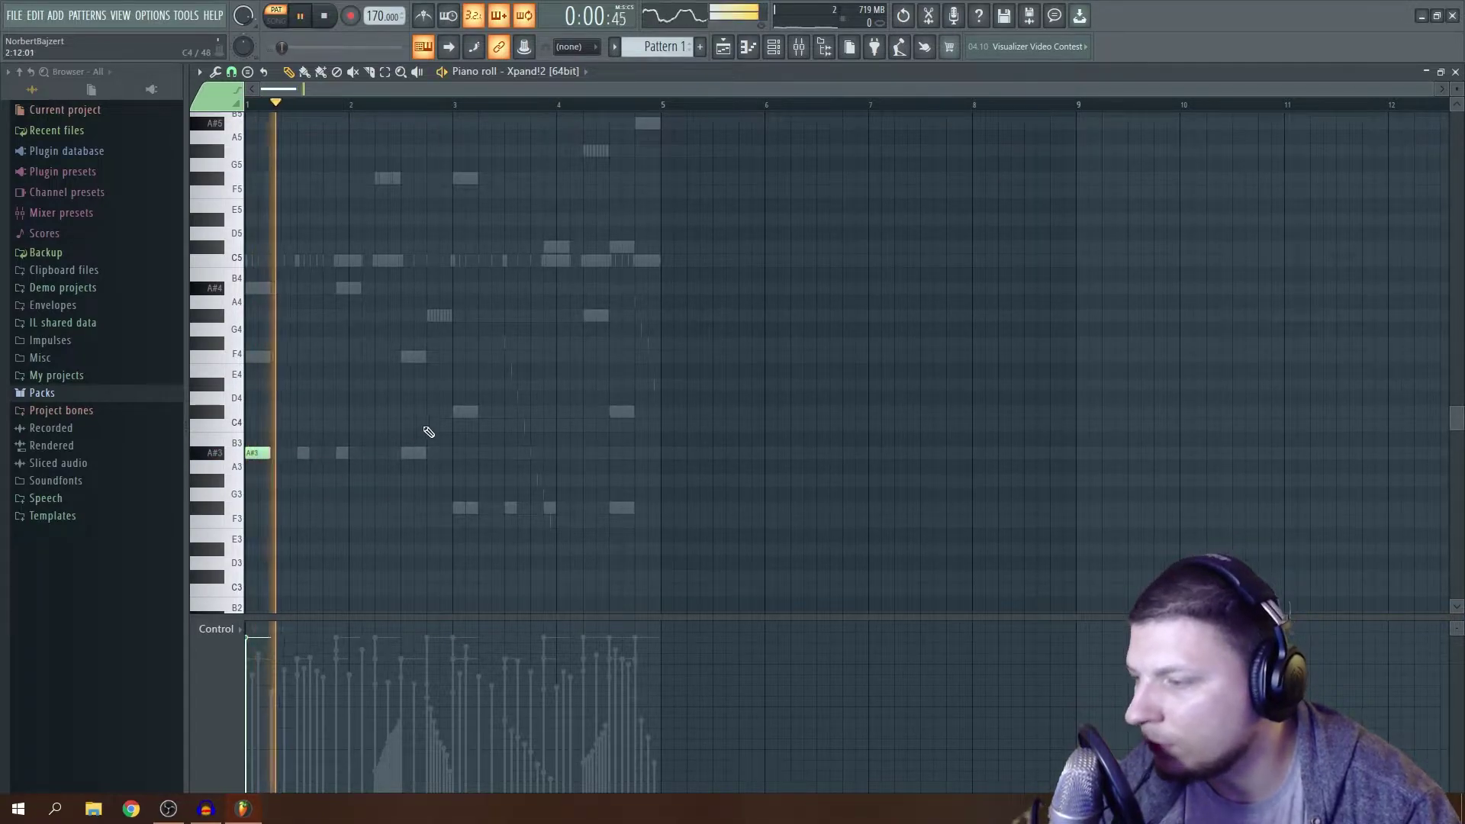
pyautogui.click(462, 509)
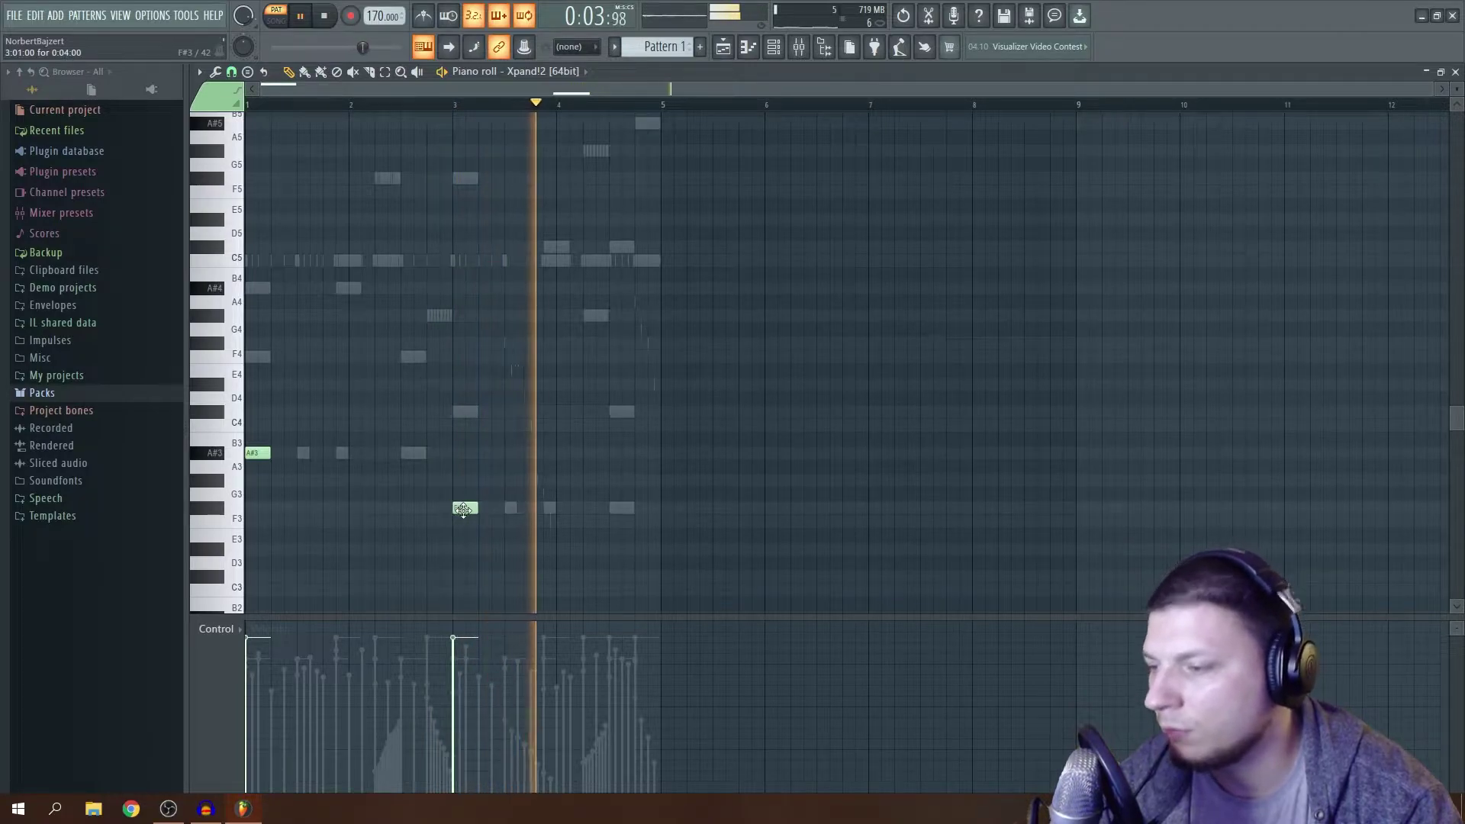
pyautogui.click(615, 412)
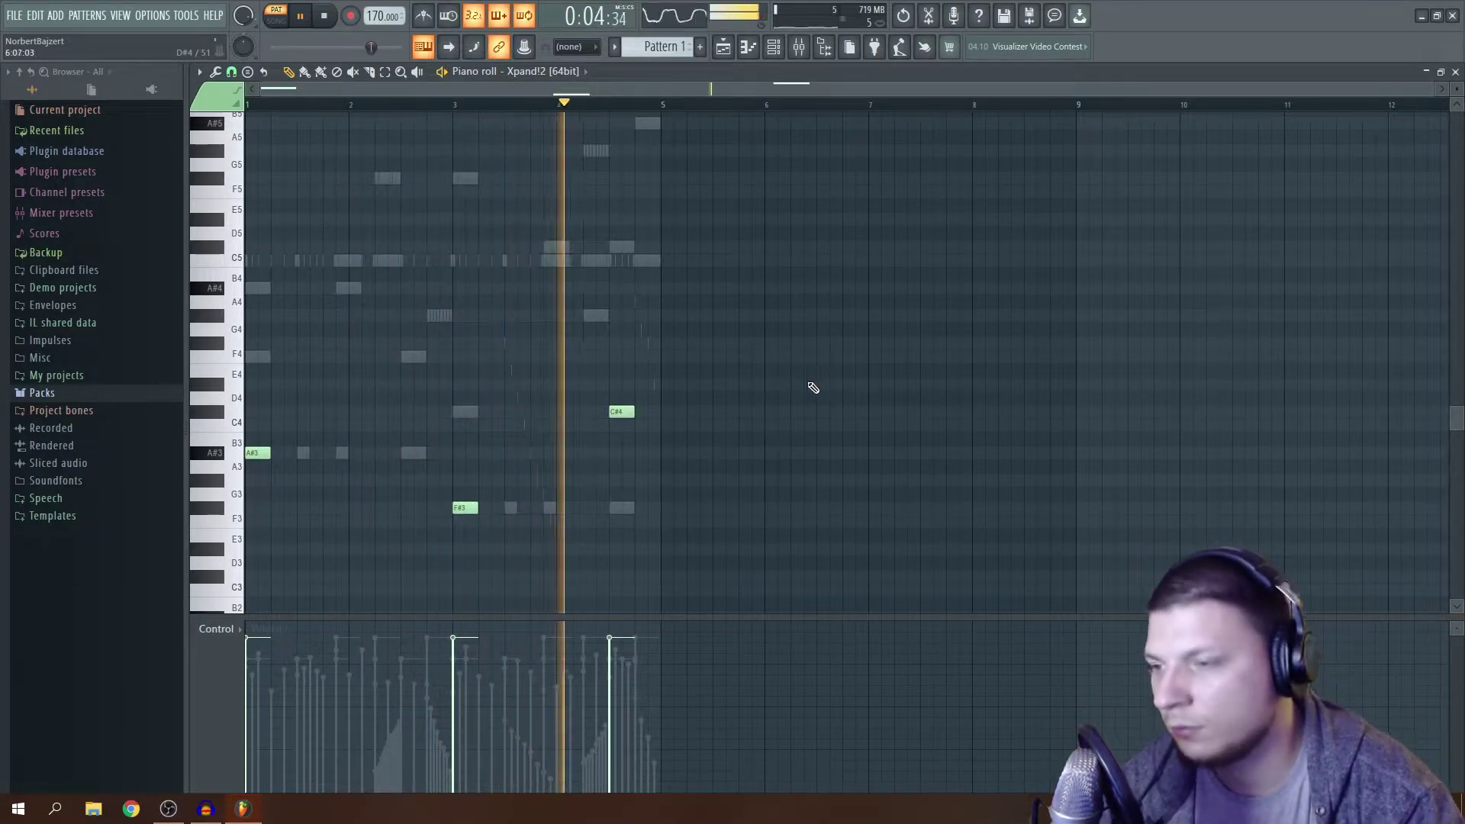
# Set the Xpand!2 Ping Pong effect to a 1/8 delay with 0 % feedback and adjust the plugin's overall level.
pyautogui.click(1455, 72)
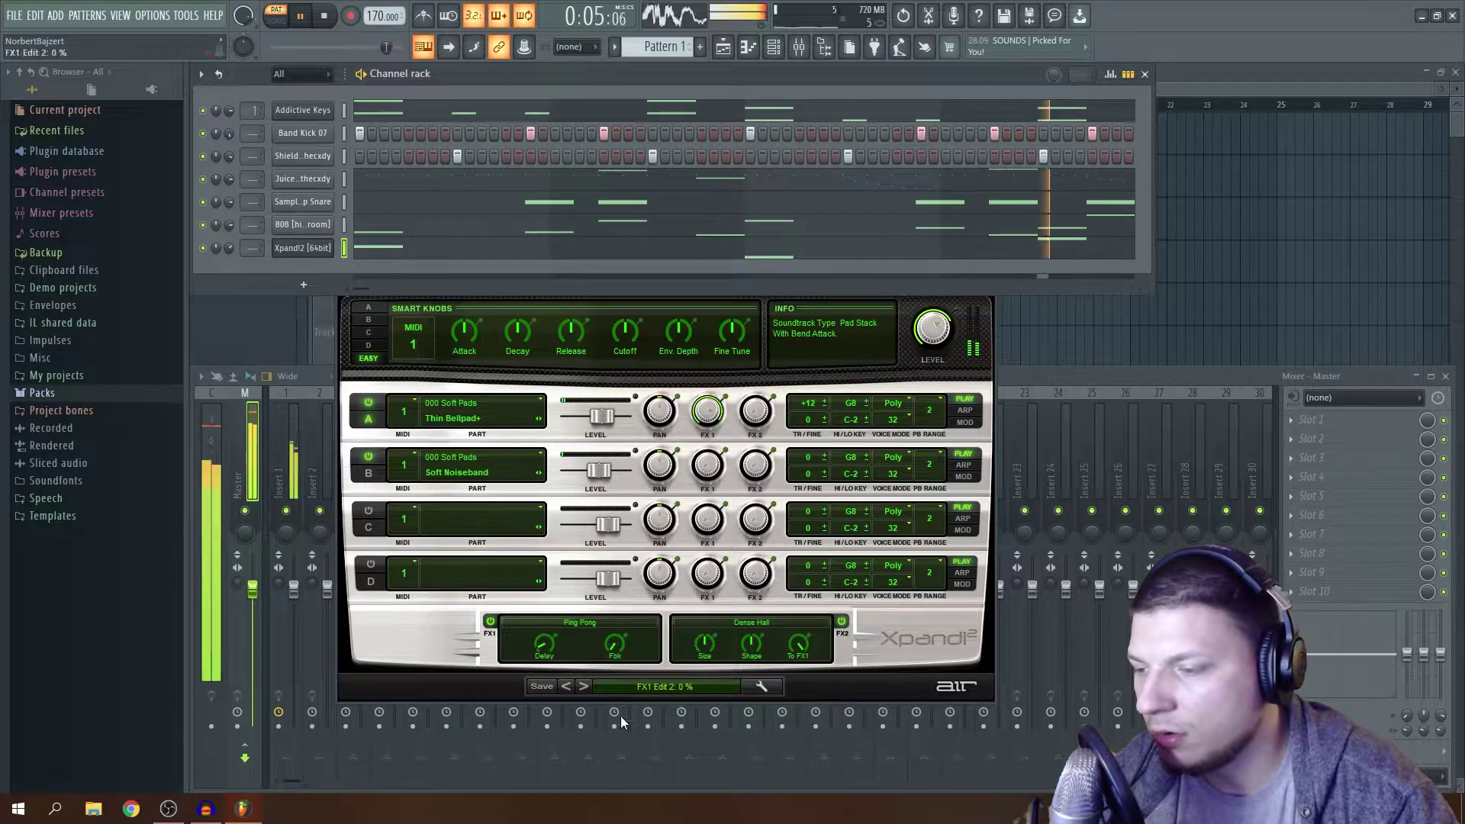
pyautogui.moveTo(546, 649); pyautogui.dragTo(544, 606)
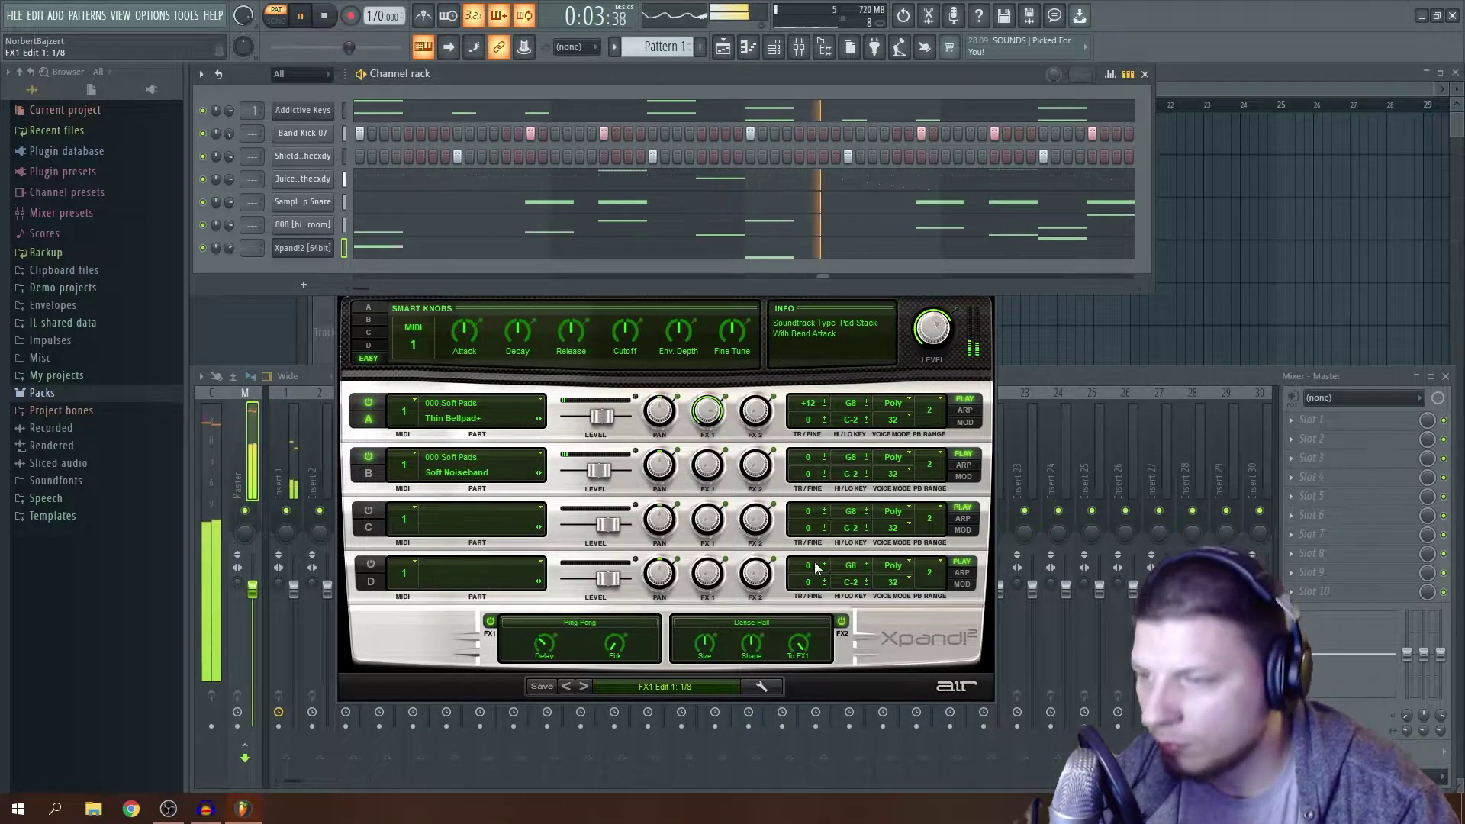
pyautogui.moveTo(934, 330); pyautogui.dragTo(935, 342)
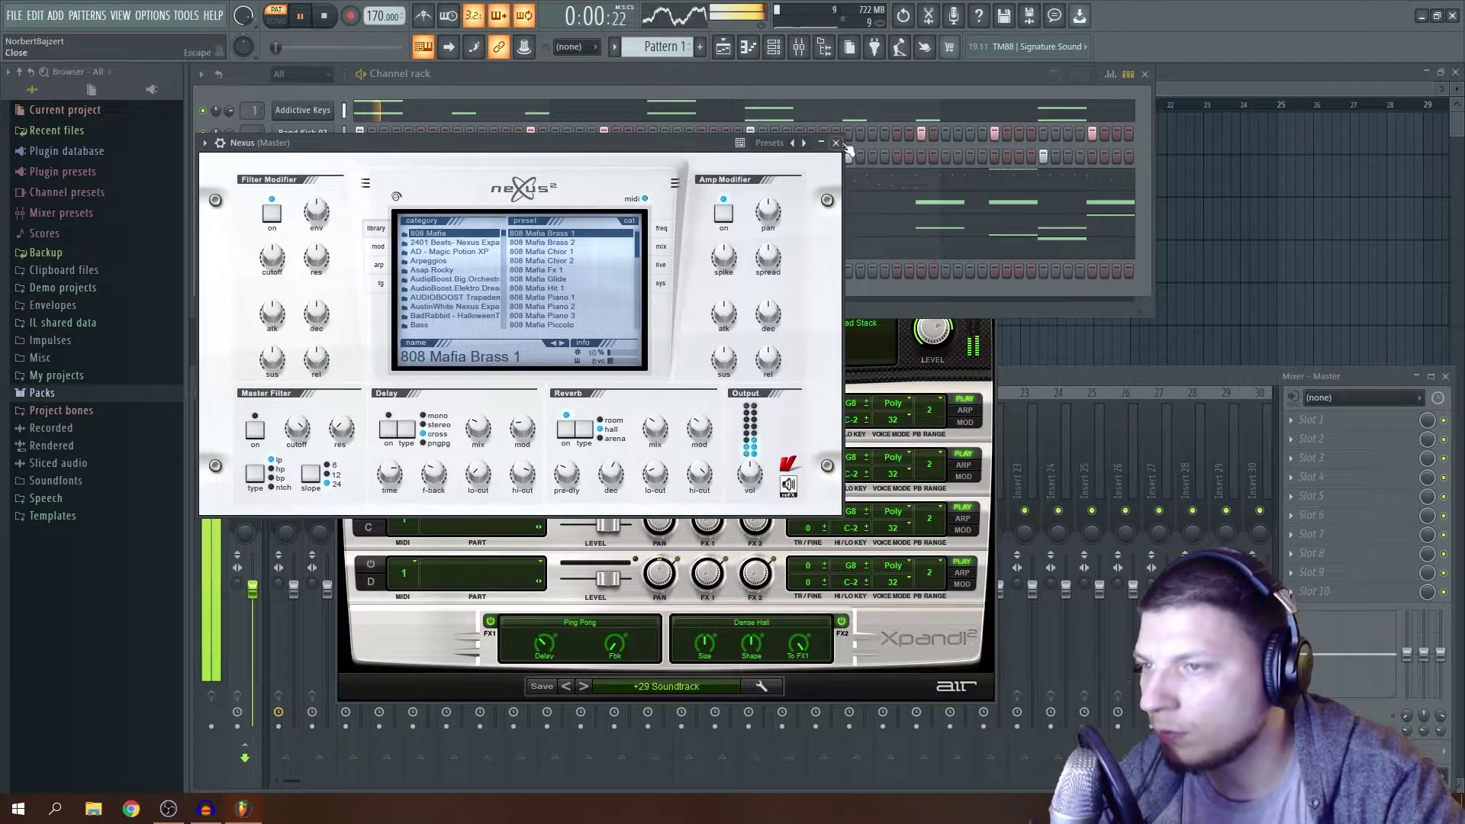
# Write two Nexus chords: A#3, F4 and A#4 at the start of bar 1, and F#3, C#4 and F#4 at bar 3.
pyautogui.click(835, 143)
pyautogui.click(312, 292)
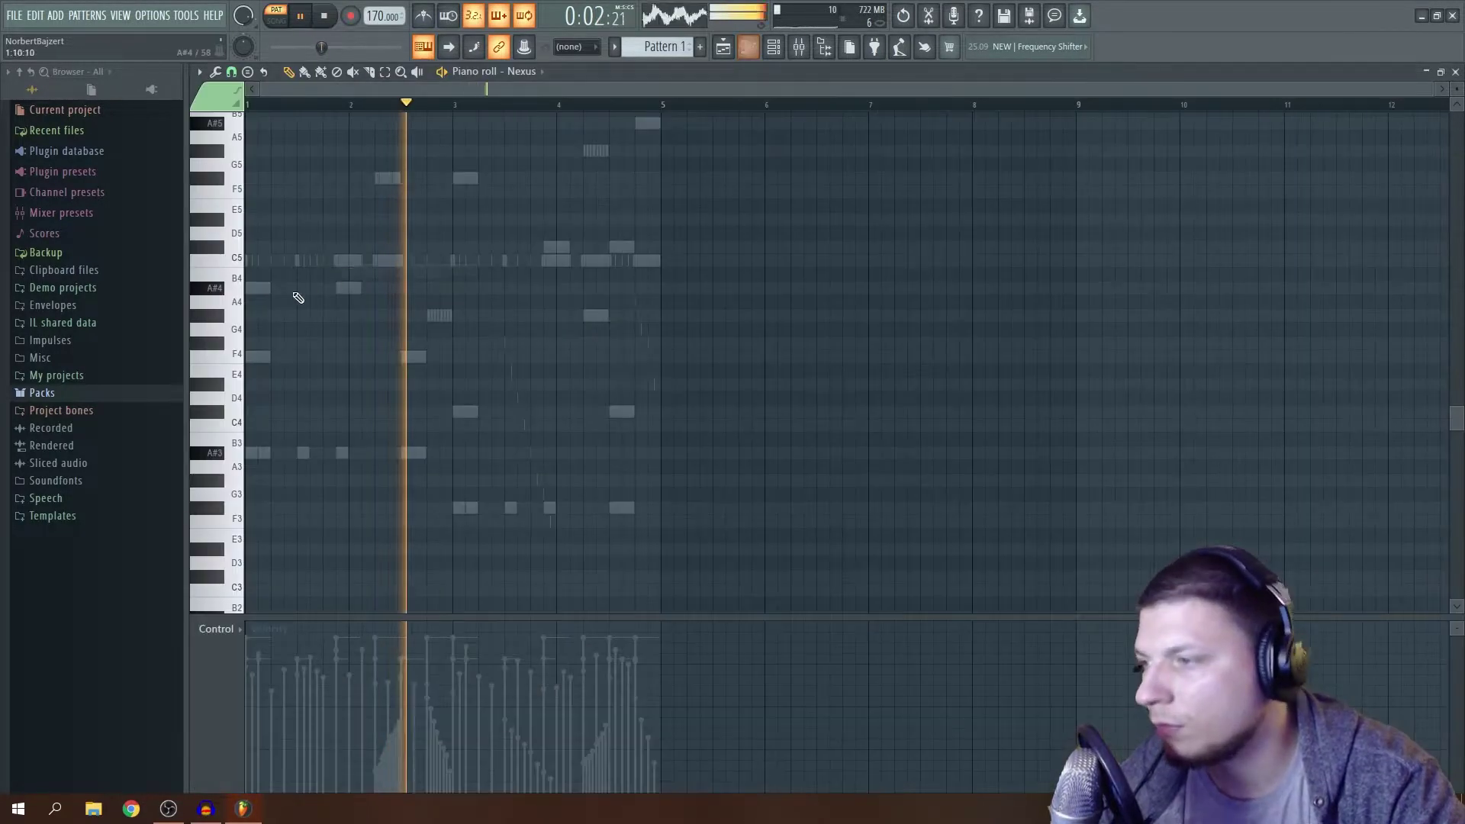
pyautogui.press('space')
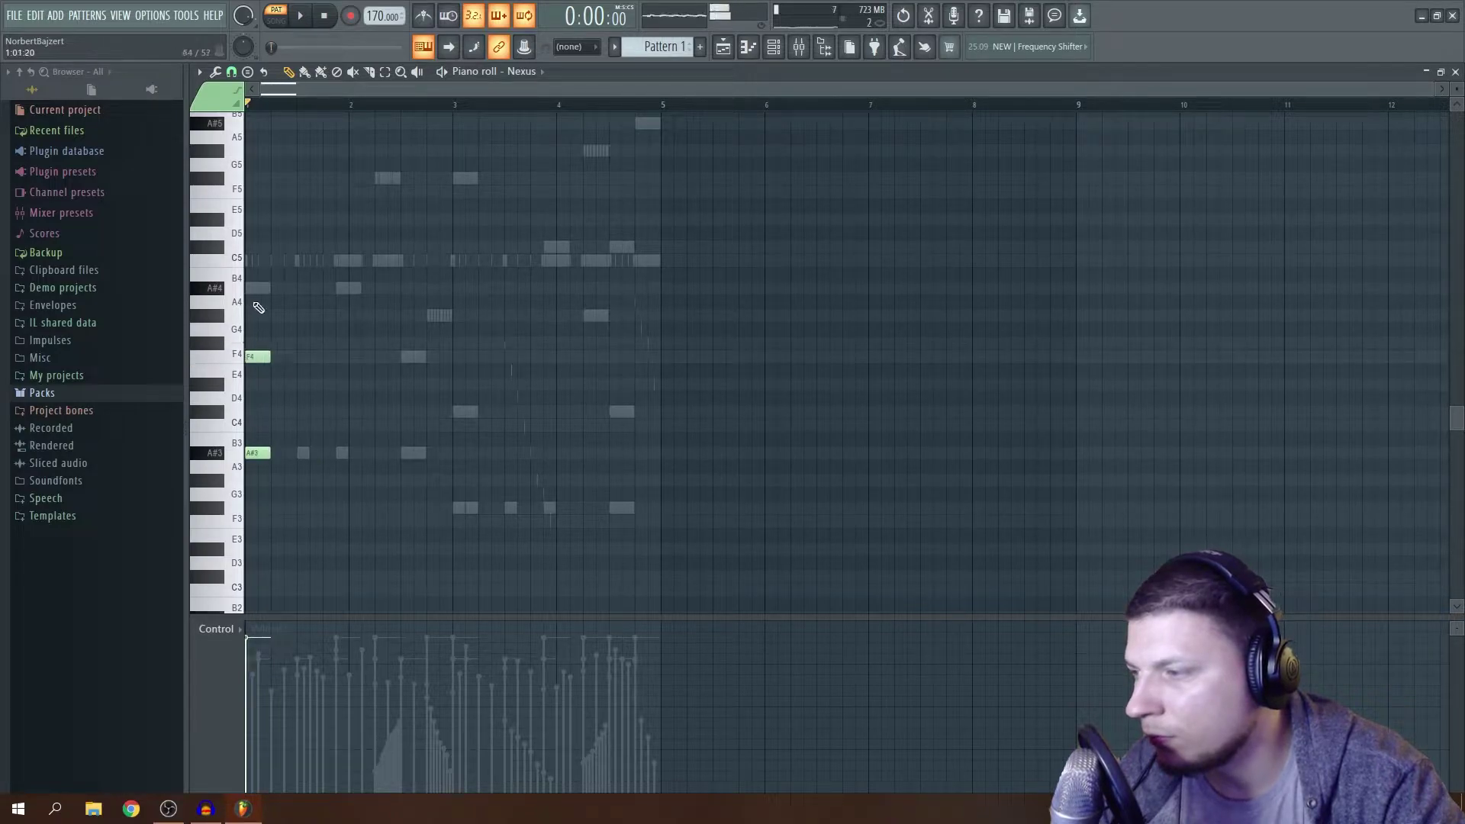
pyautogui.press('space')
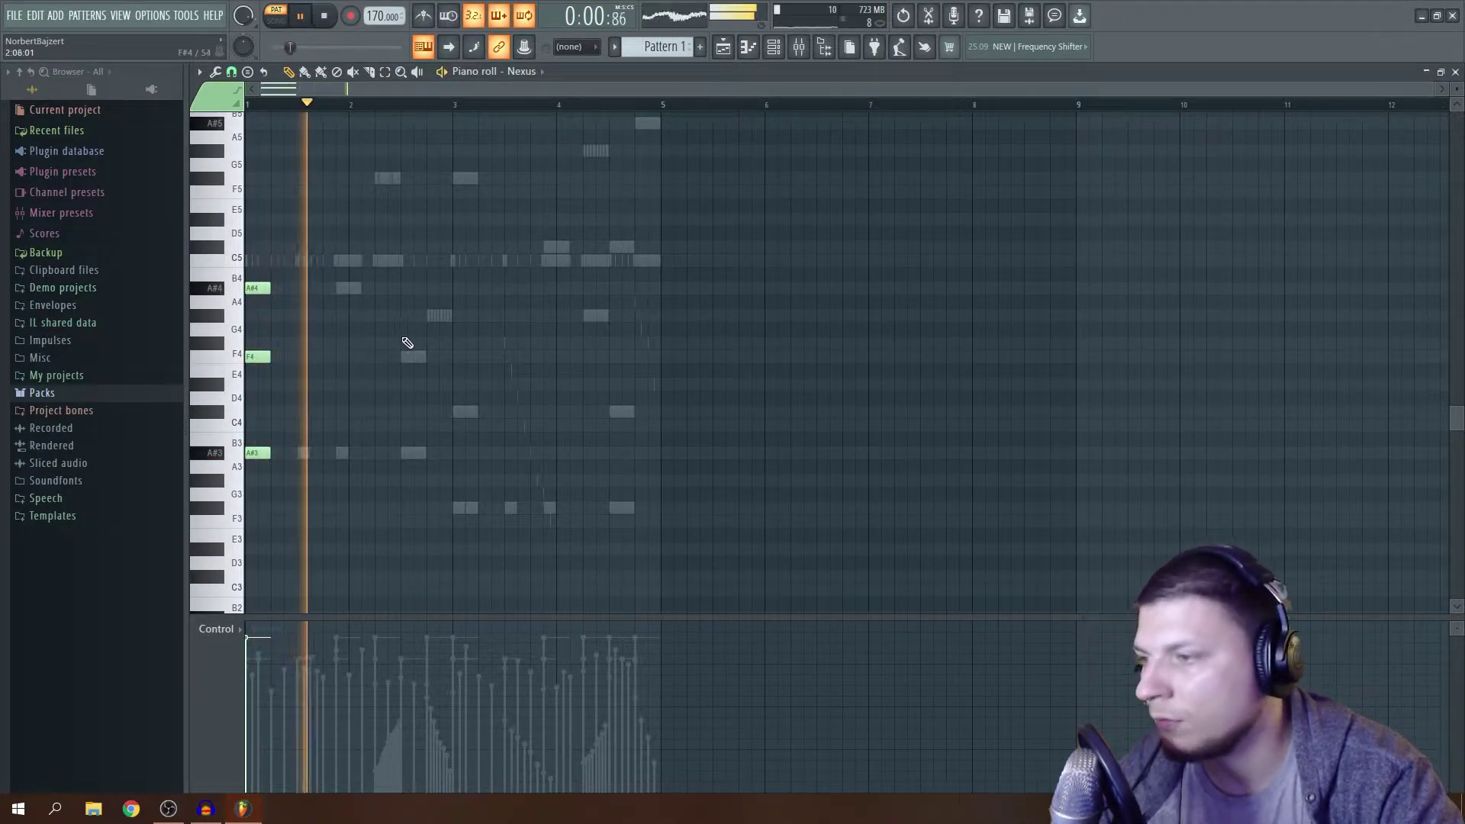
pyautogui.click(455, 509)
pyautogui.click(466, 411)
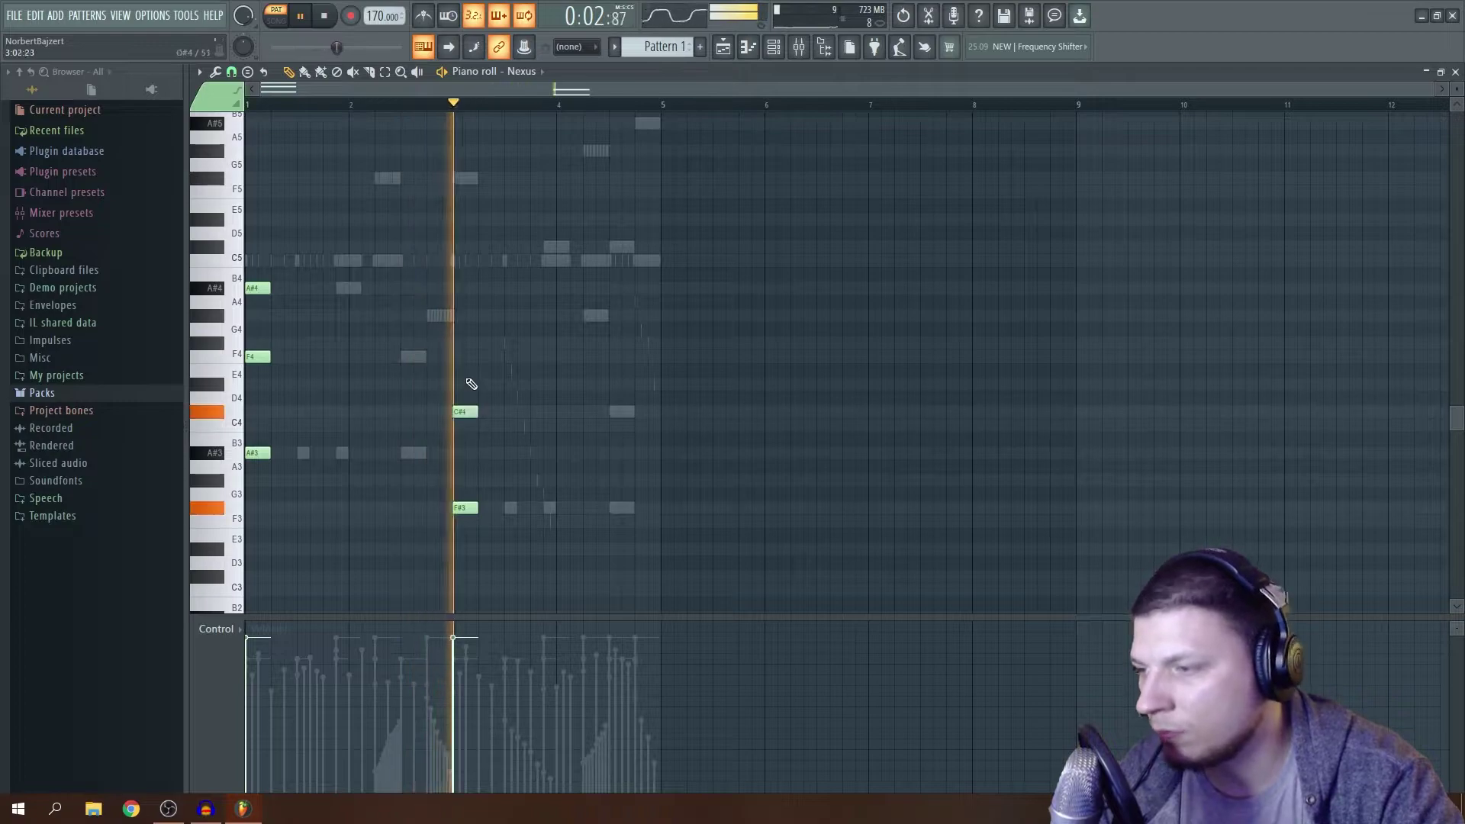
pyautogui.press('space')
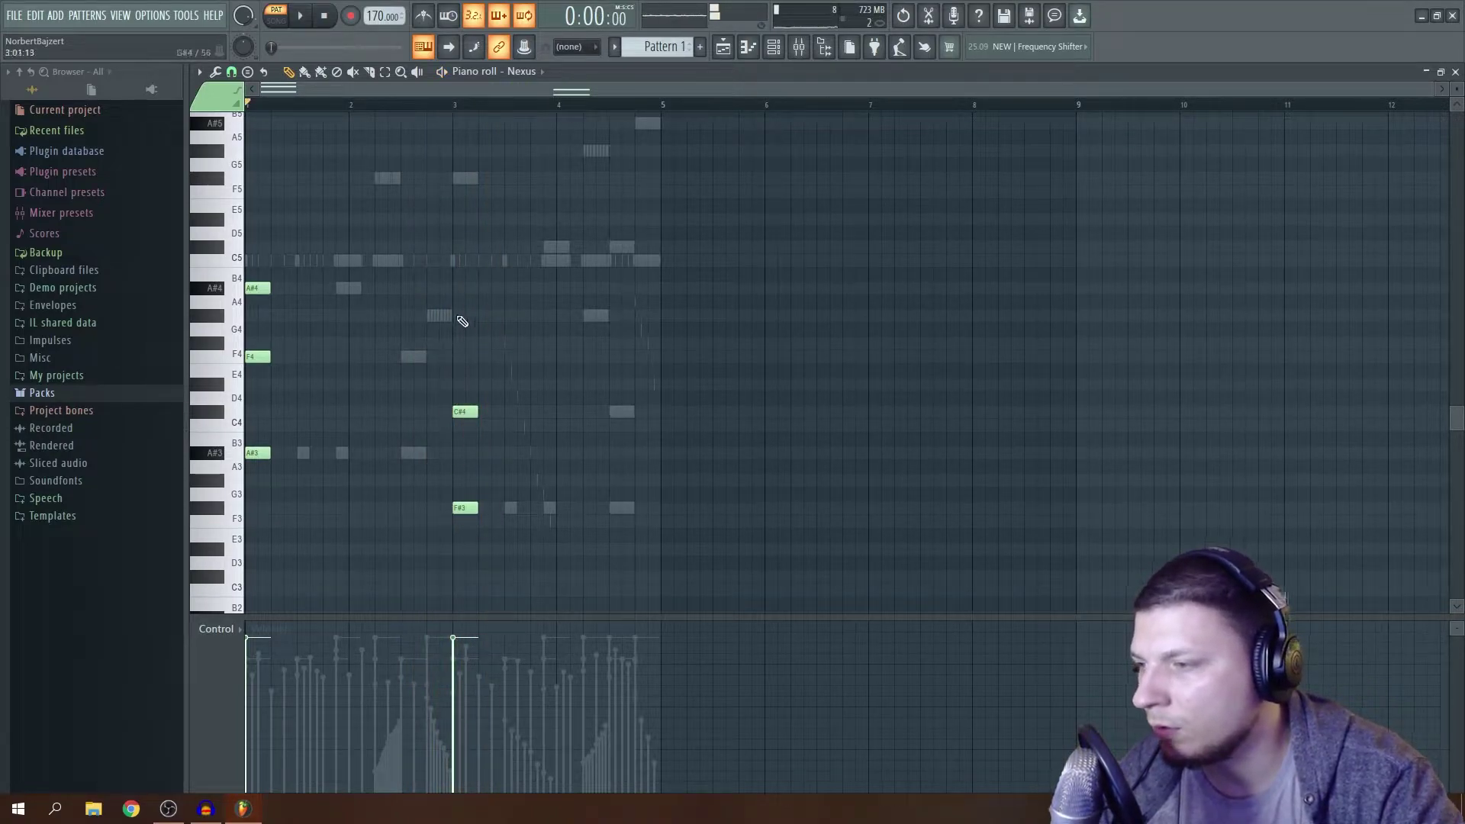
pyautogui.press('space')
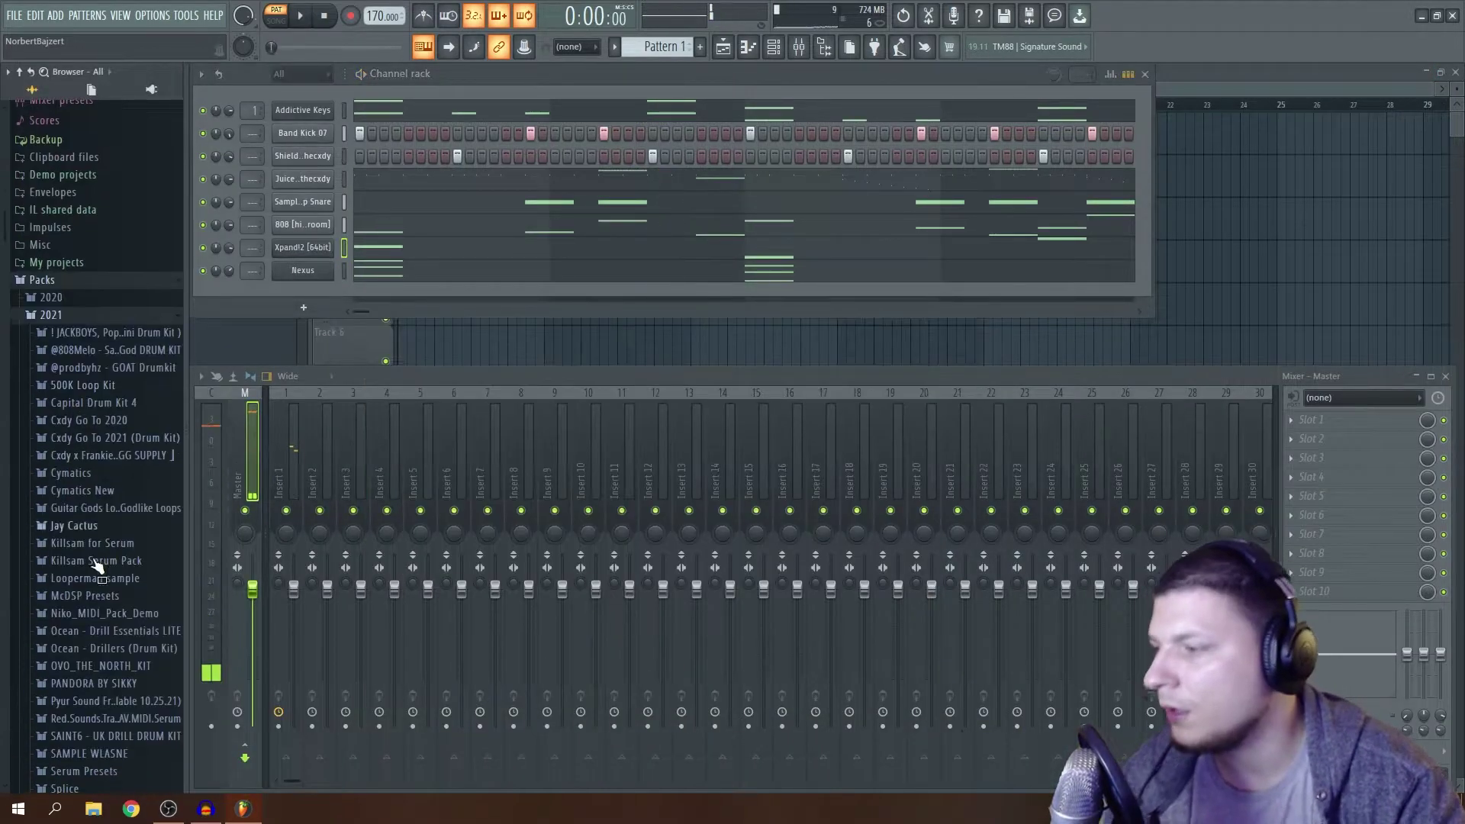
# Open the Perc folder of the Jay Cactus Vol. 3 Preview kit in the 2021 packs.
pyautogui.scroll(-5, 122, 639)
pyautogui.click(74, 334)
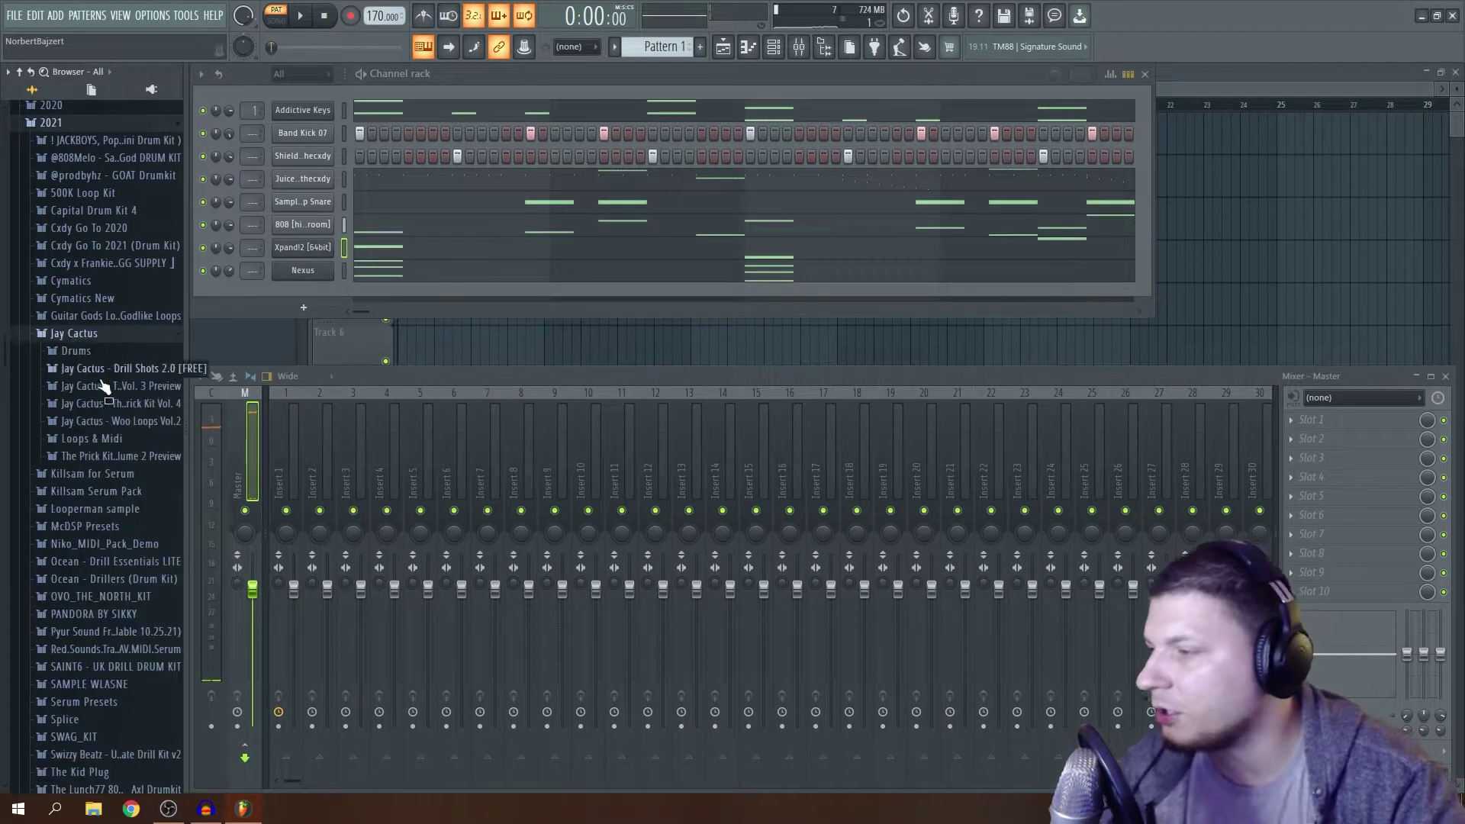
pyautogui.click(134, 387)
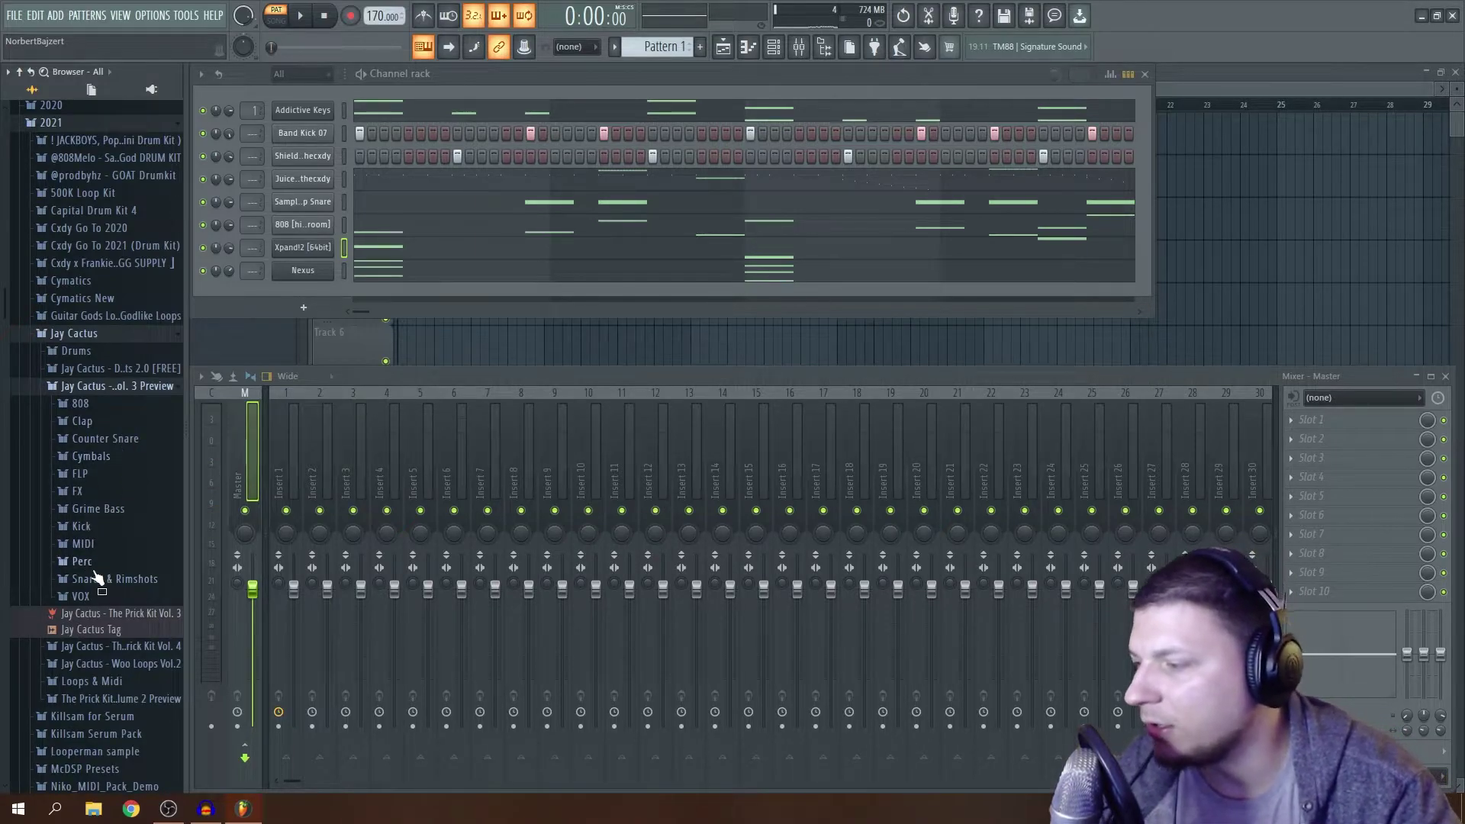
pyautogui.click(107, 561)
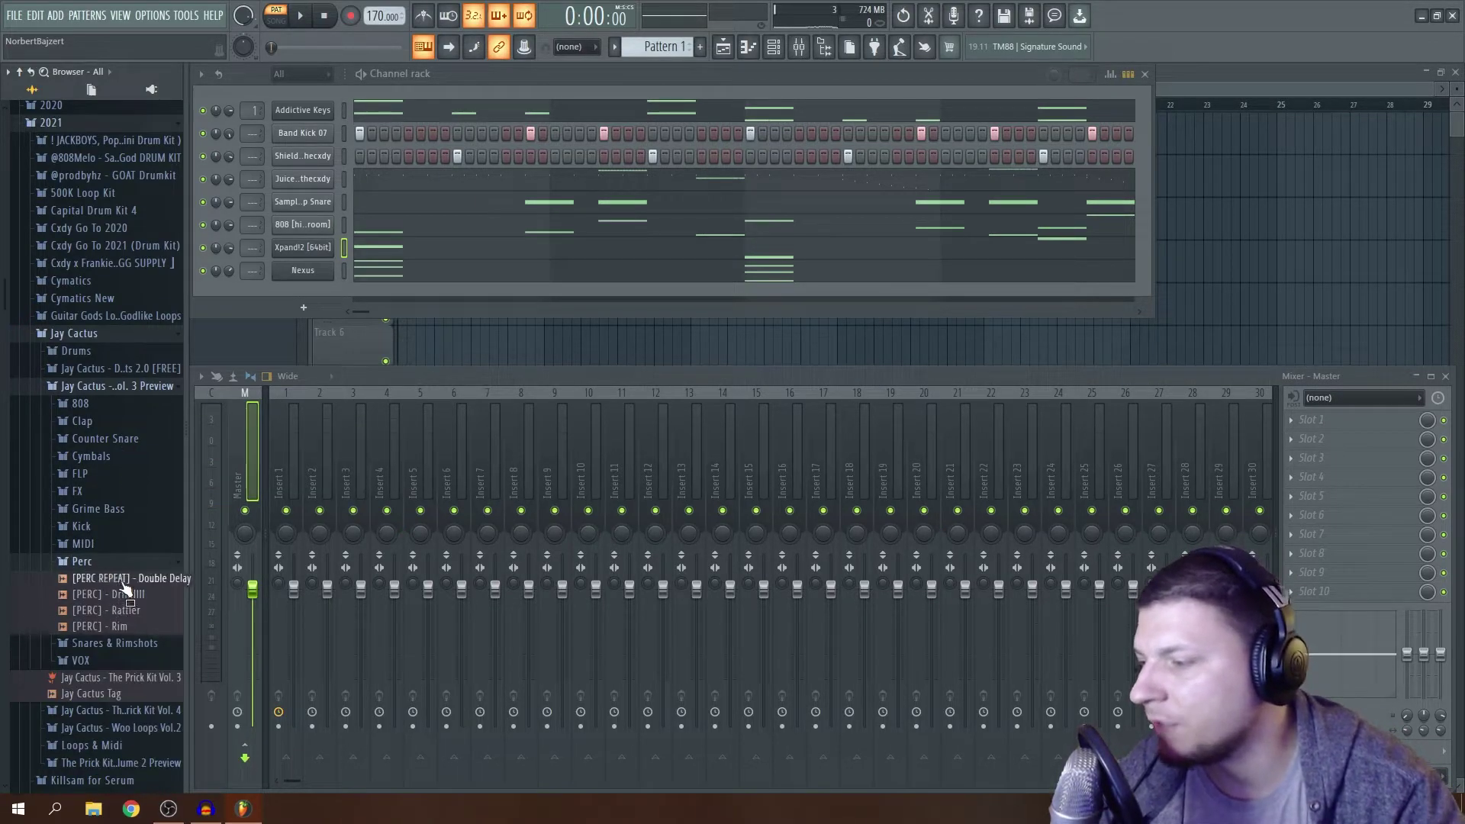
# Audition the Drillllllll, Rattler and Rim percs and add [PERC] - Drillllllll as a new channel.
pyautogui.click(122, 594)
pyautogui.click(103, 610)
pyautogui.click(93, 625)
pyautogui.click(108, 596)
pyautogui.moveTo(111, 602); pyautogui.dragTo(313, 295)
# Write four C5 notes for the Drillllllll perc from 2:09 to the start of bar 3 and lower the middle two notes' velocities.
pyautogui.click(349, 296)
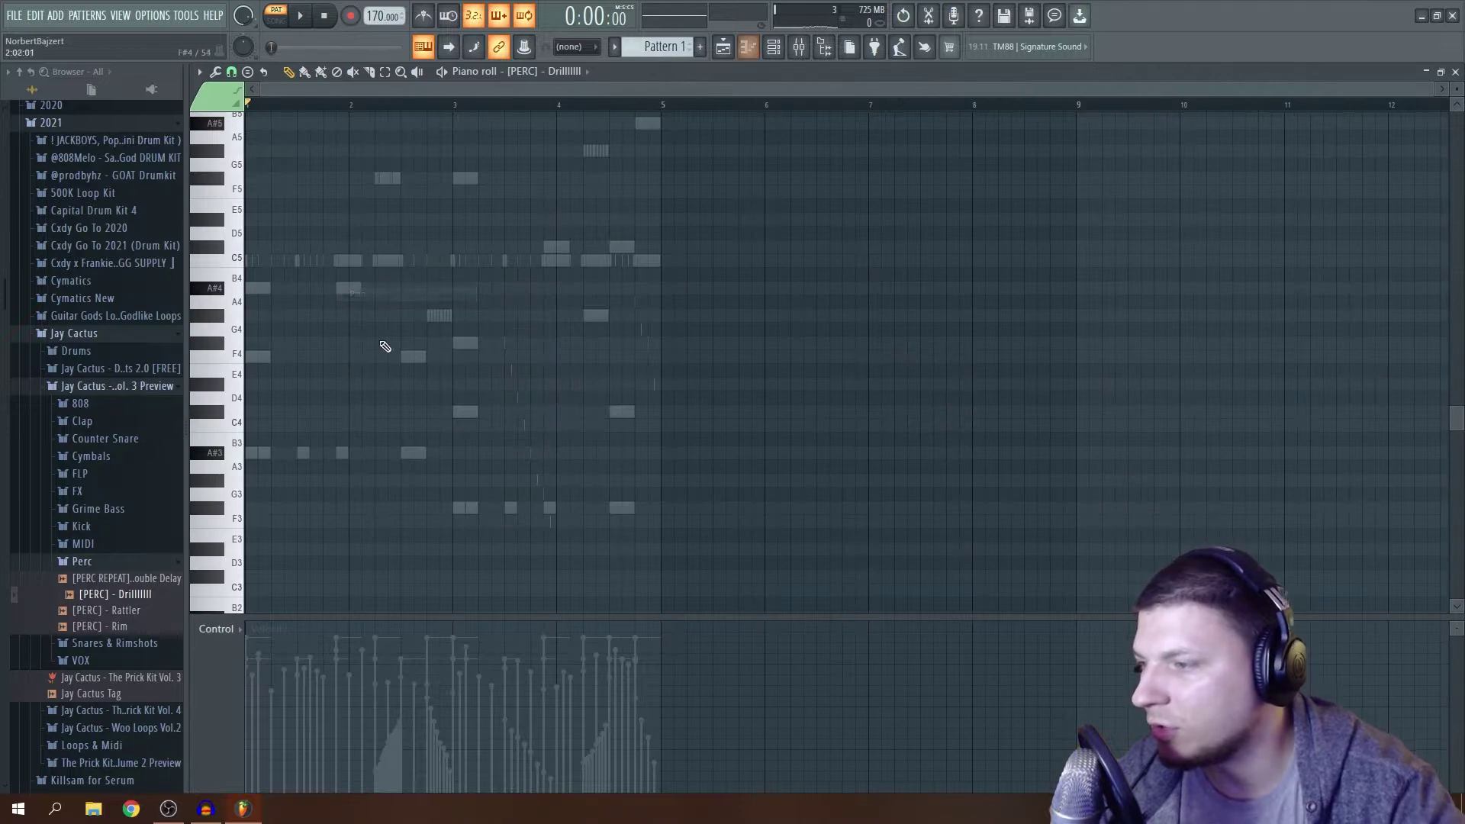
pyautogui.press('space')
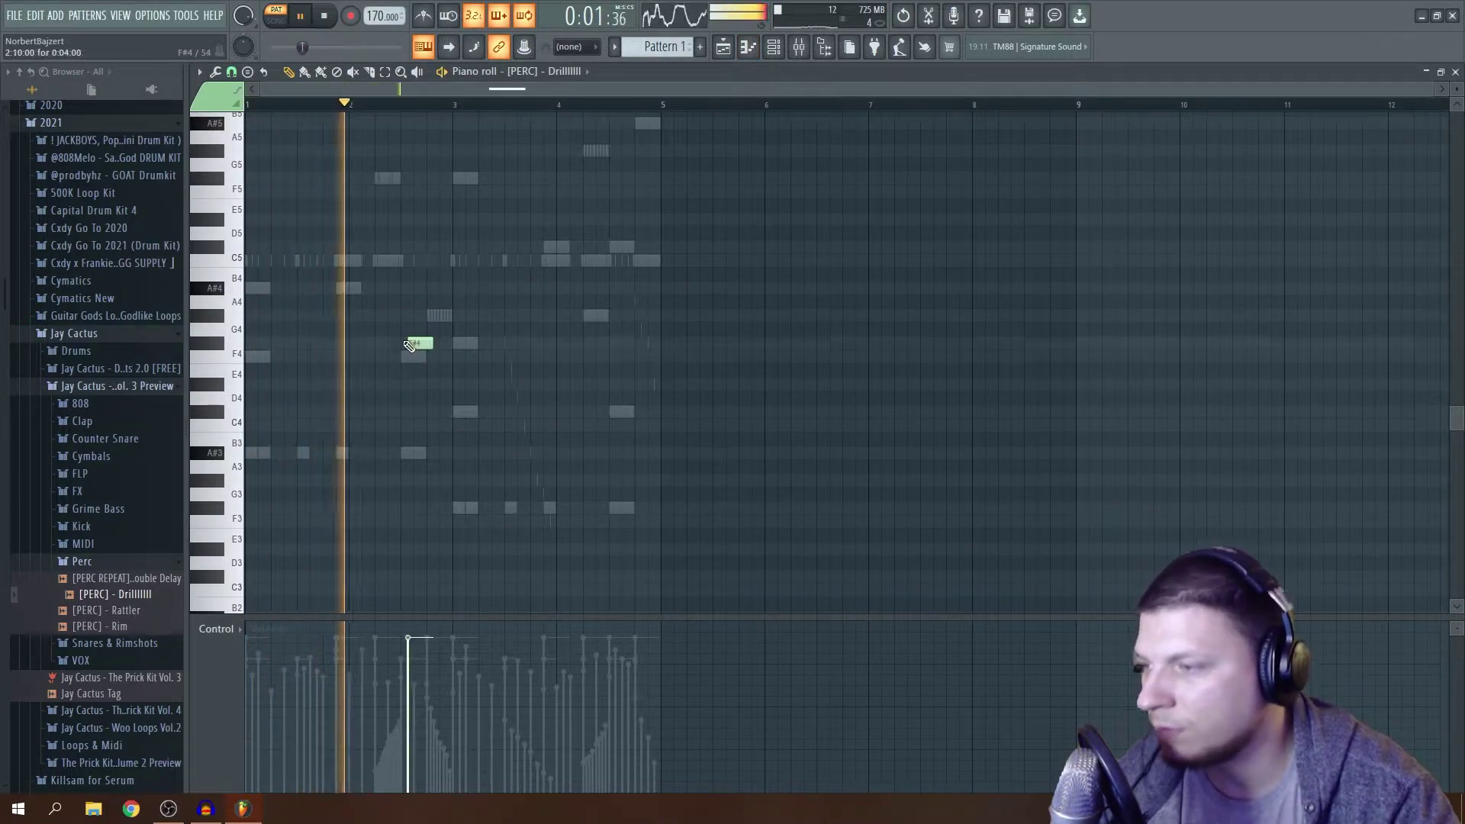
pyautogui.press('space')
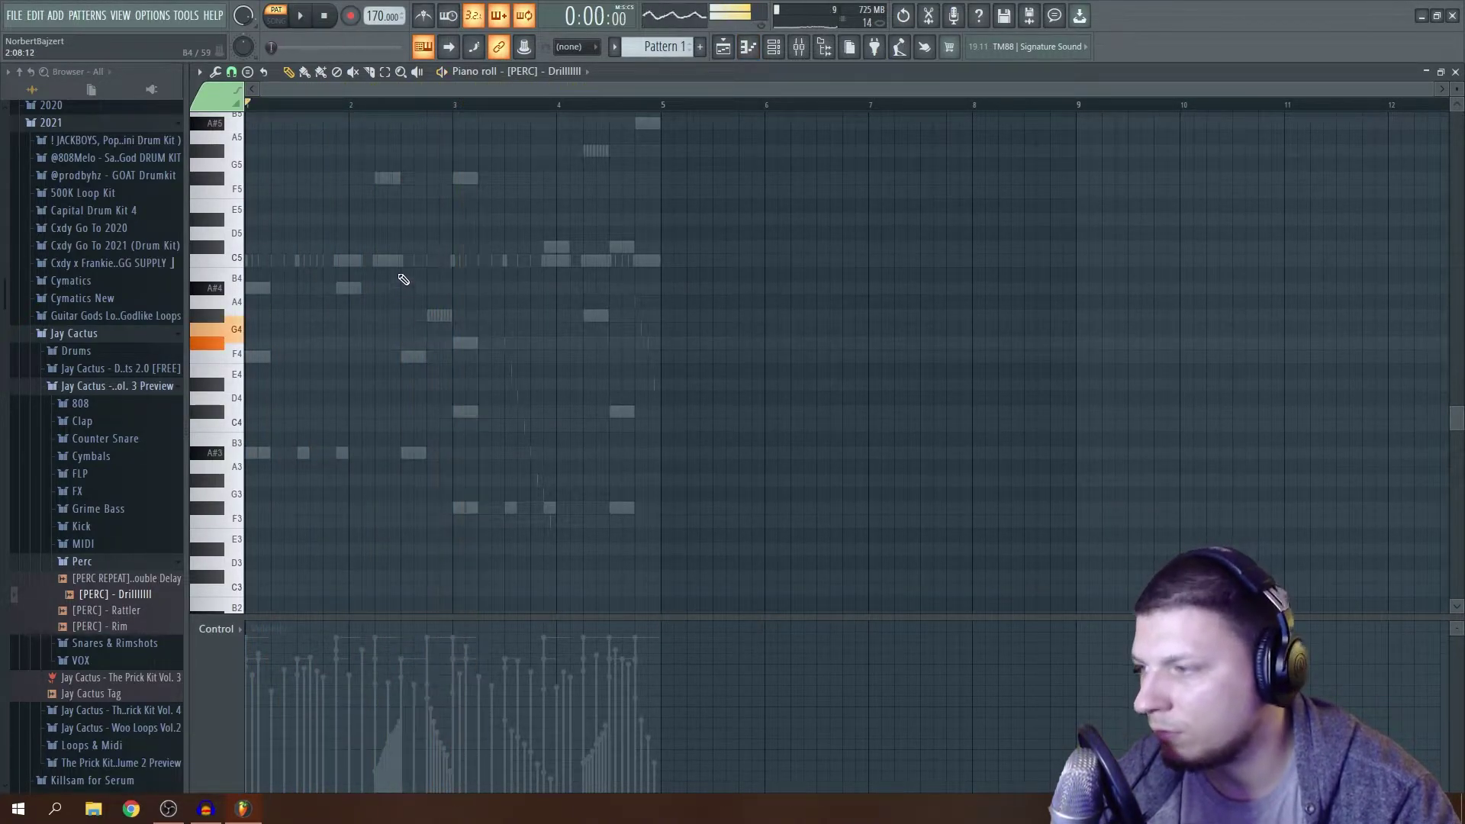
pyautogui.doubleClick(416, 263)
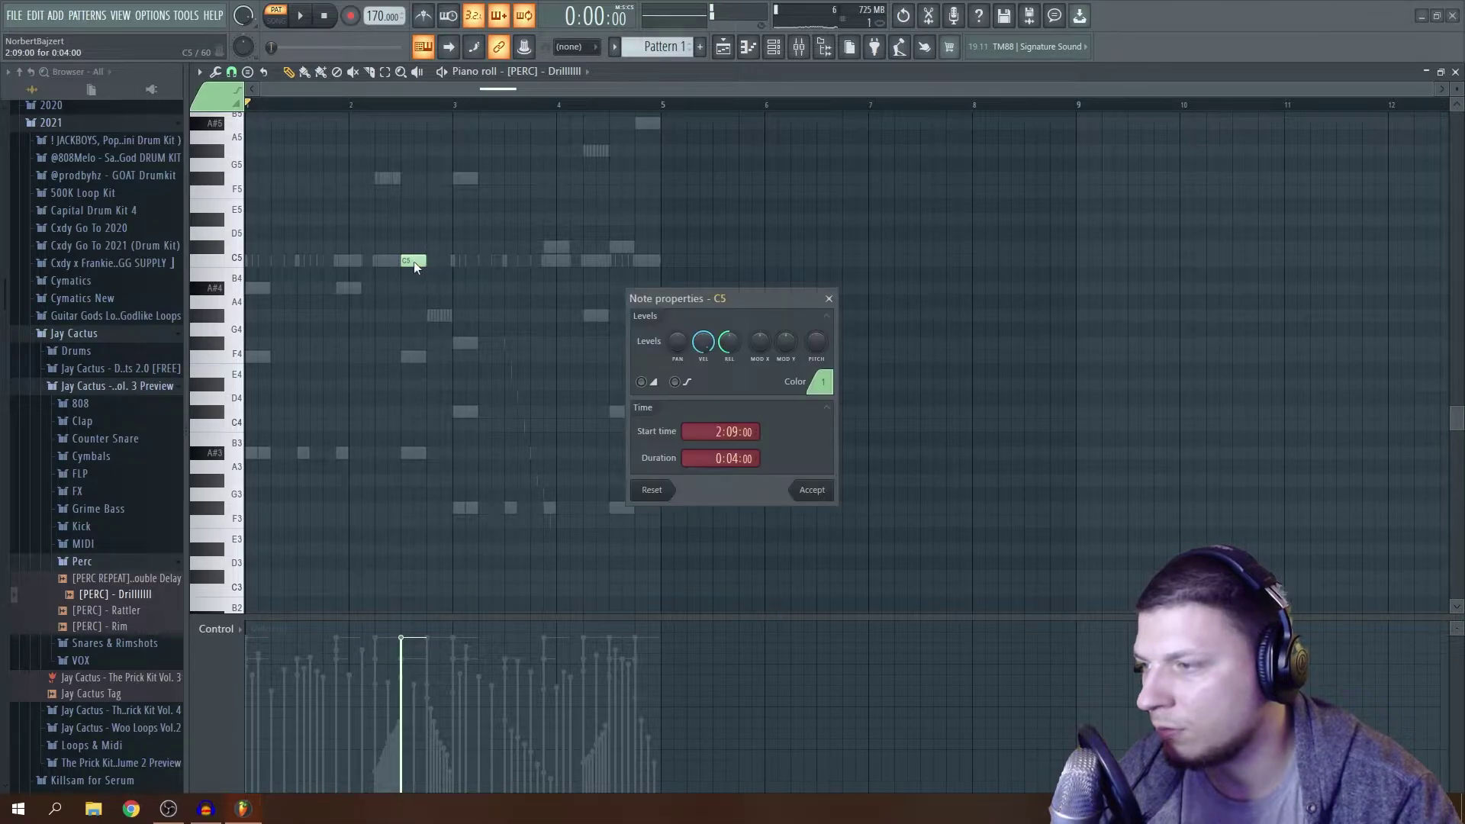
pyautogui.click(802, 489)
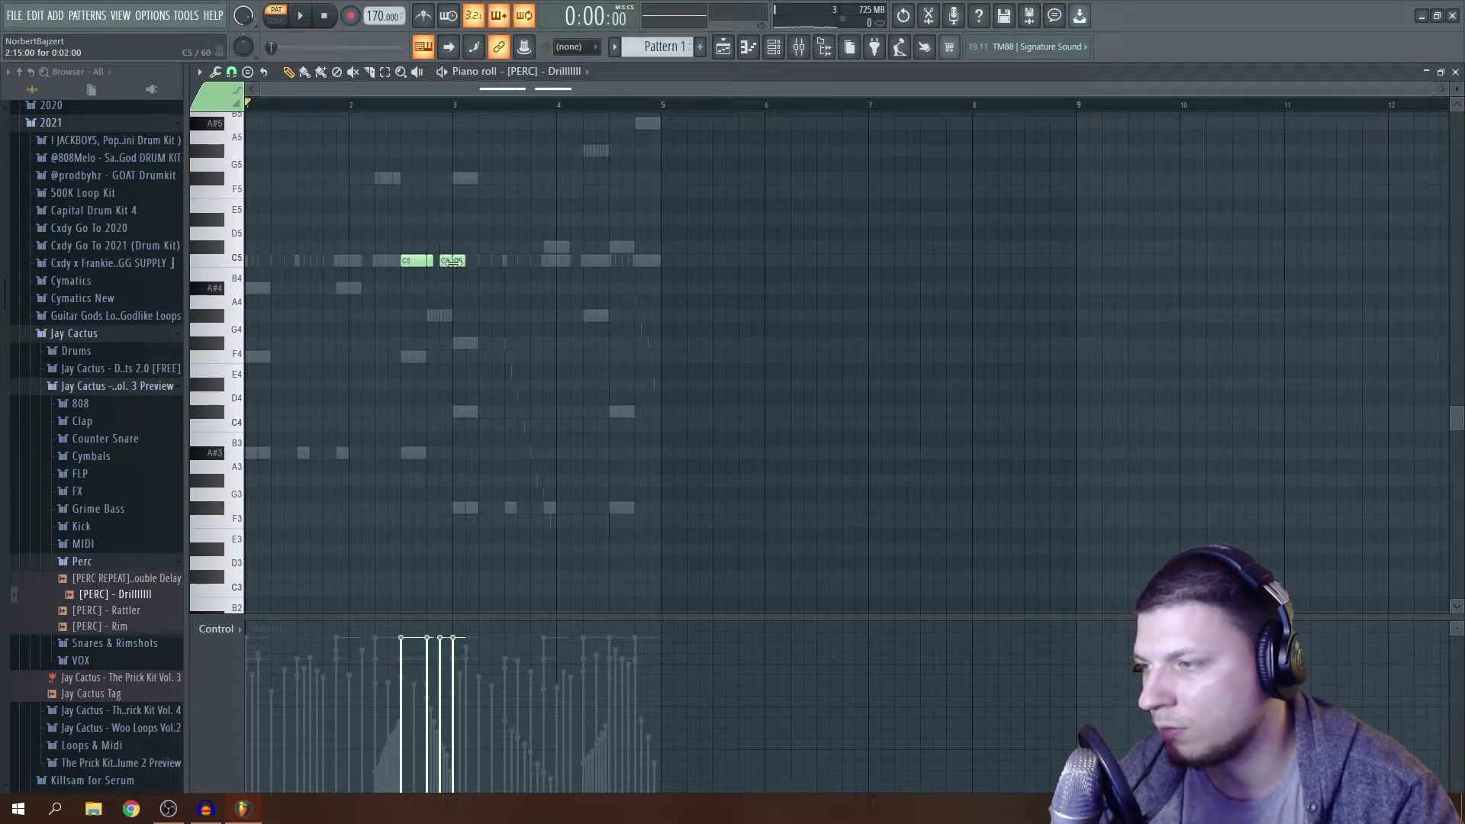
pyautogui.press('space')
pyautogui.click(427, 691)
pyautogui.click(440, 660)
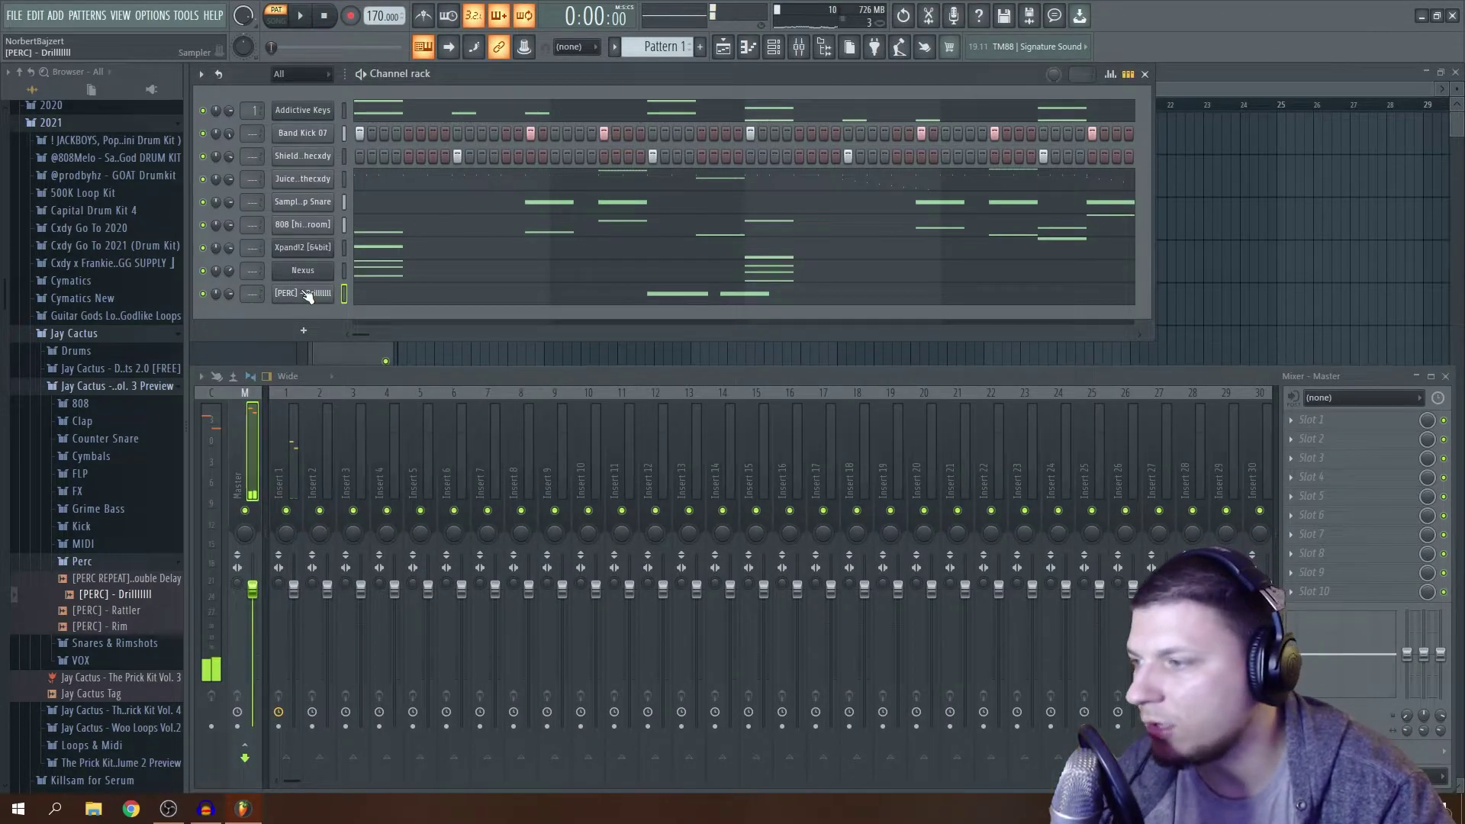
# Enable the Drillllllll perc's volume envelope with maximum hold and 0% release, and play the pattern.
pyautogui.click(306, 294)
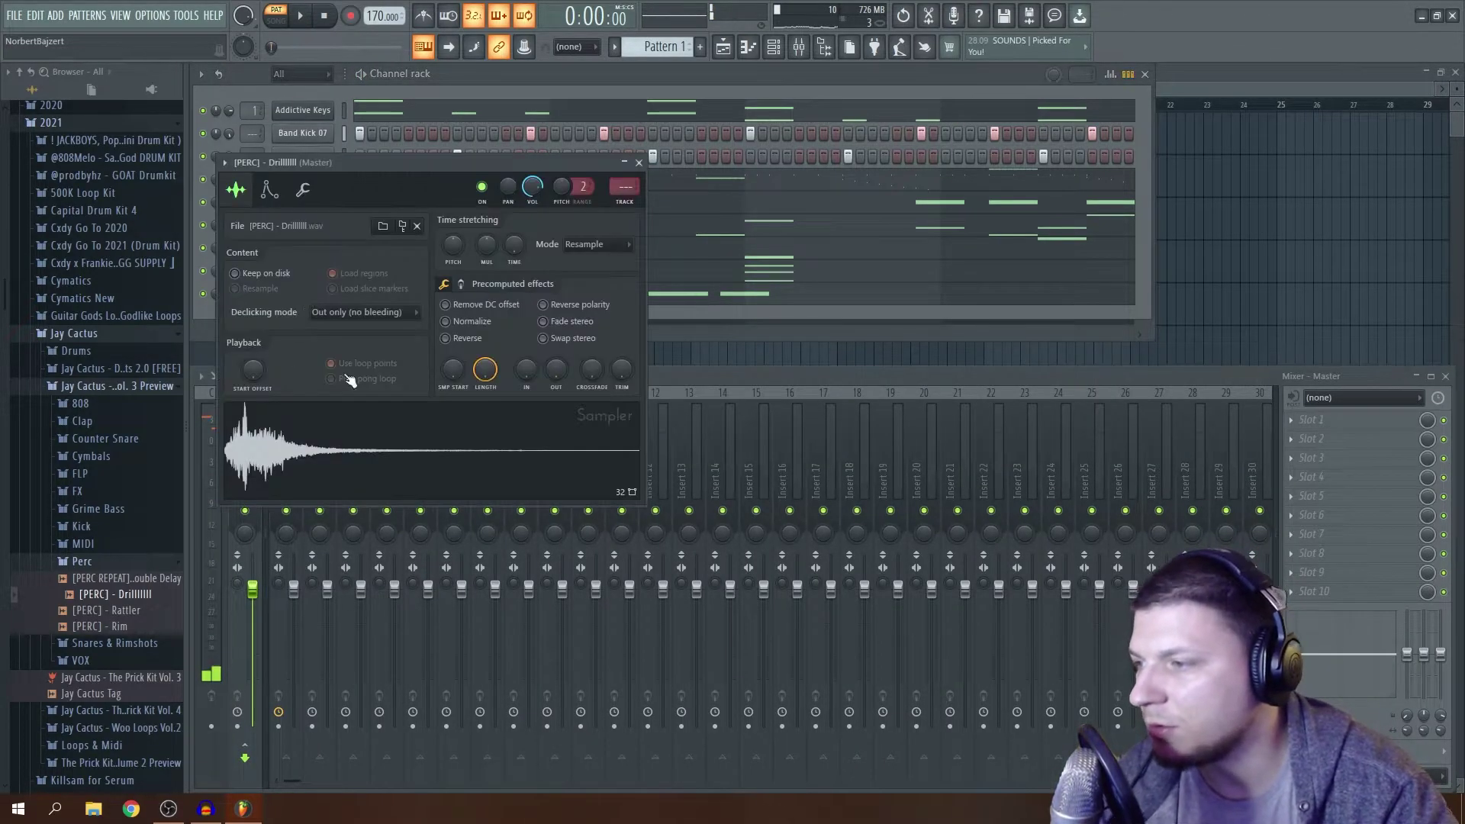
pyautogui.click(268, 190)
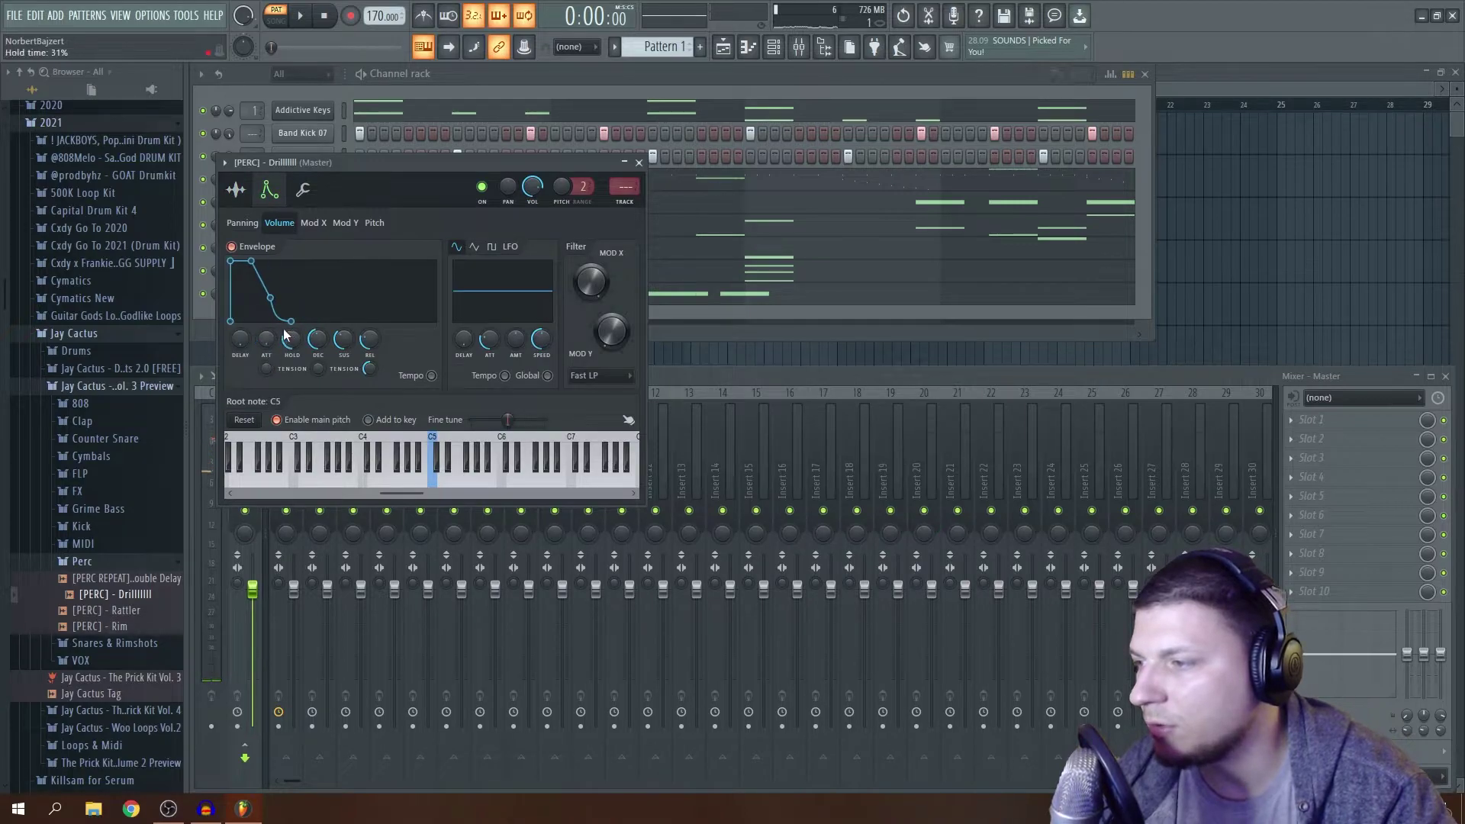
pyautogui.moveTo(317, 339); pyautogui.dragTo(369, 367)
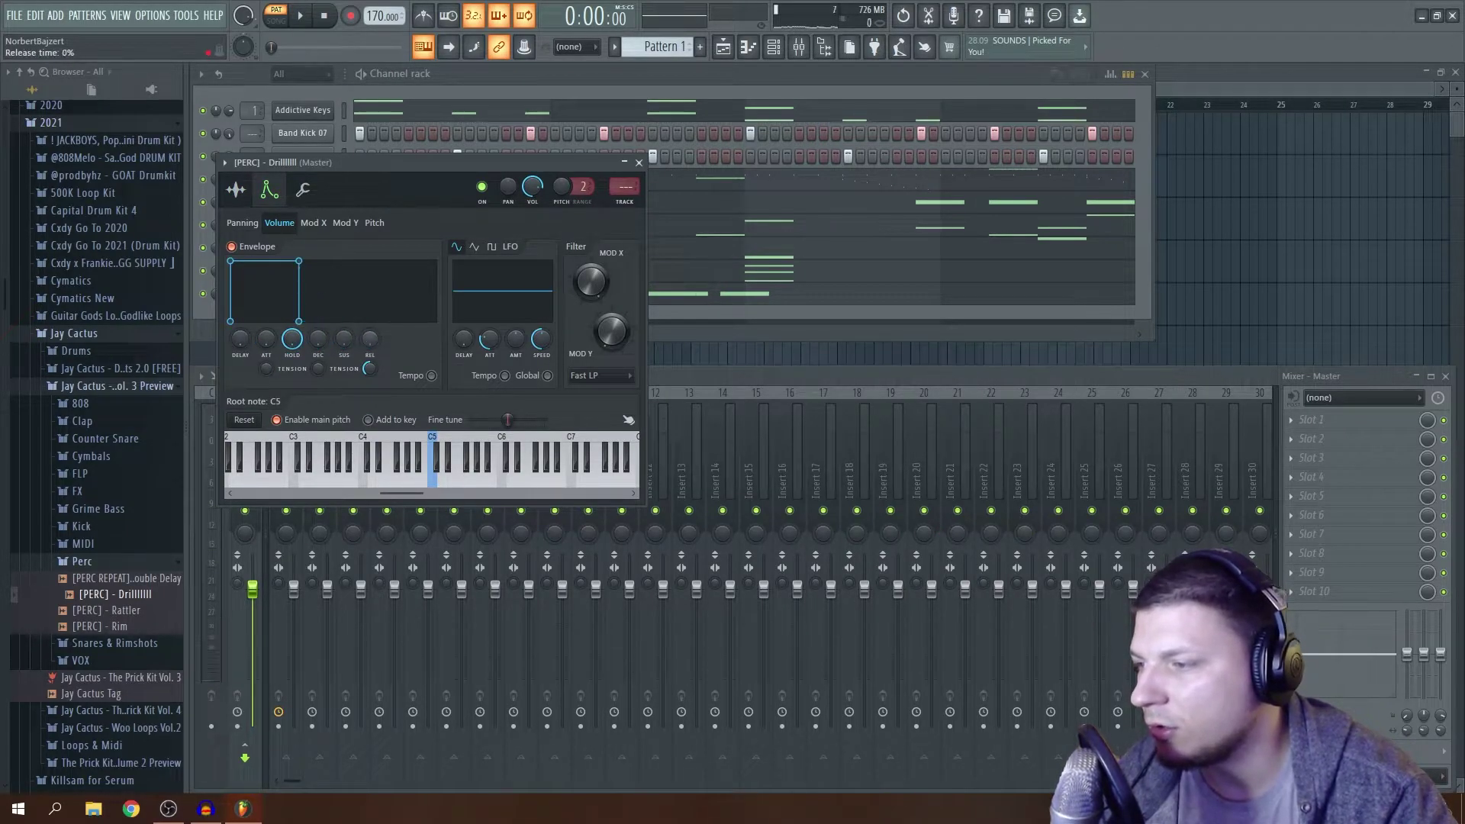
pyautogui.click(640, 162)
pyautogui.press('space')
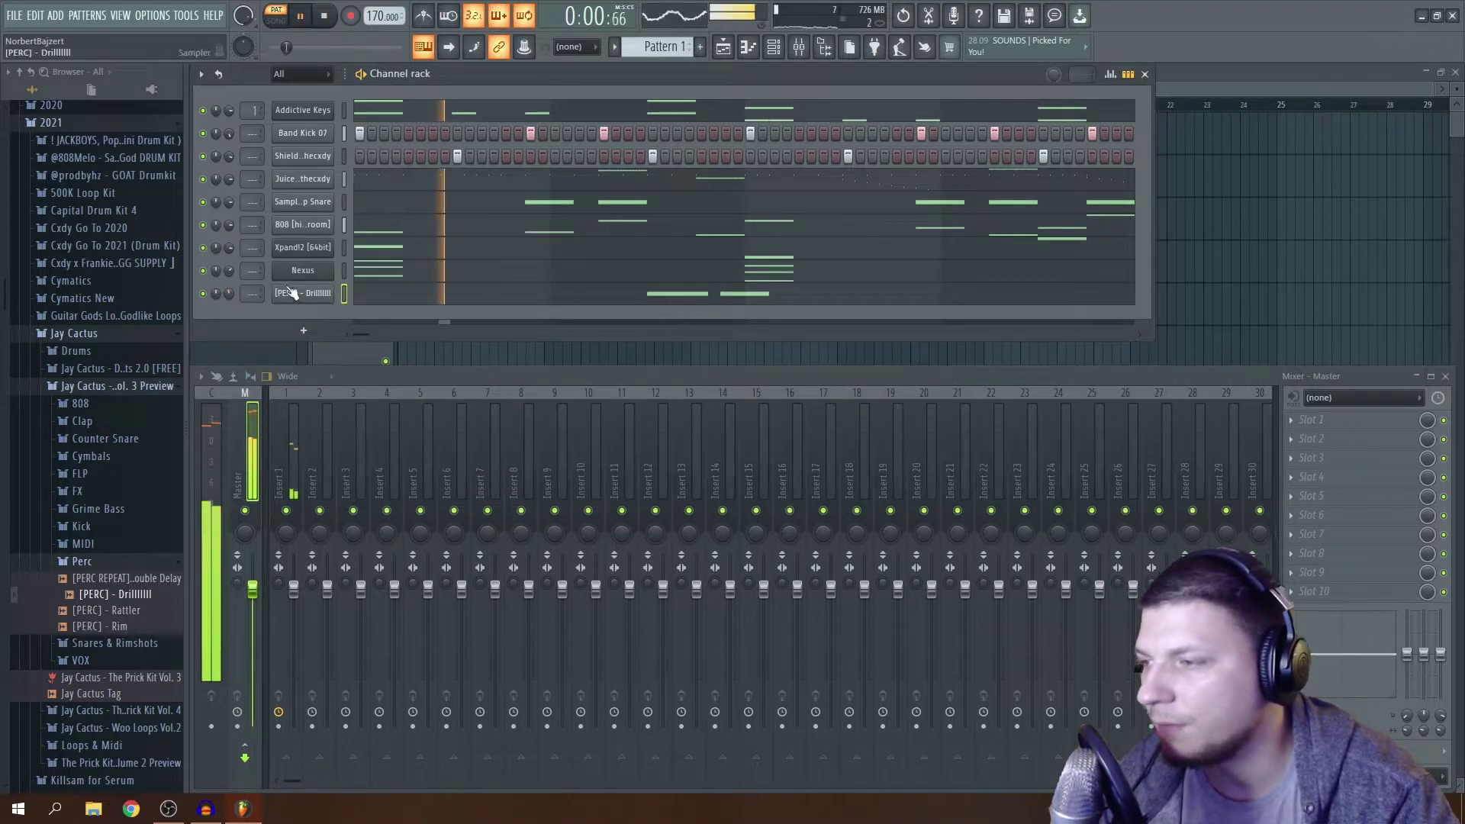
# Pan the Drillllllll perc notes individually, with the first two toward the right channel and the last toward the left.
pyautogui.click(693, 296)
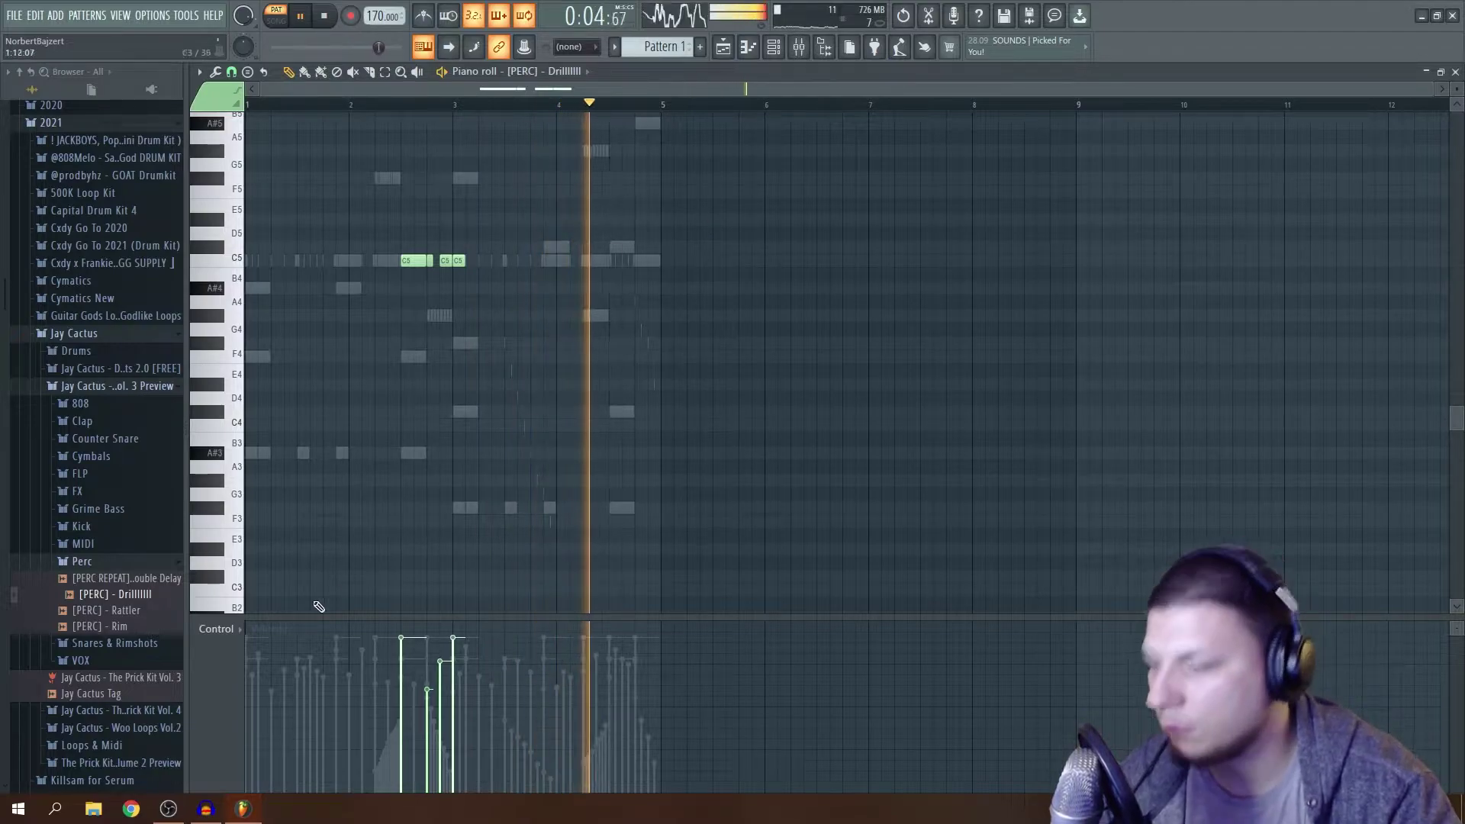
pyautogui.click(214, 629)
pyautogui.click(239, 661)
pyautogui.click(401, 677)
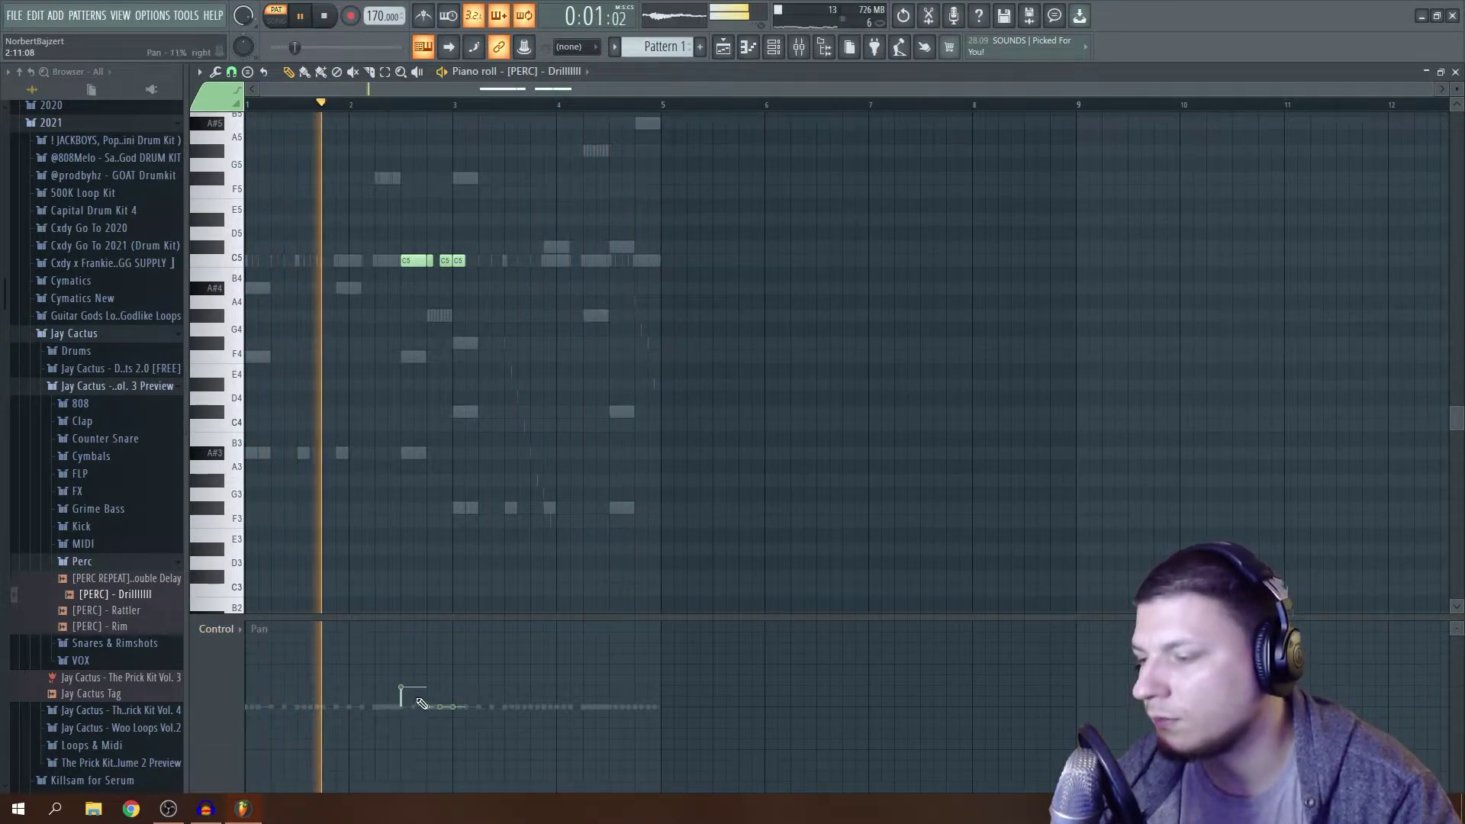
pyautogui.click(427, 693)
pyautogui.click(453, 735)
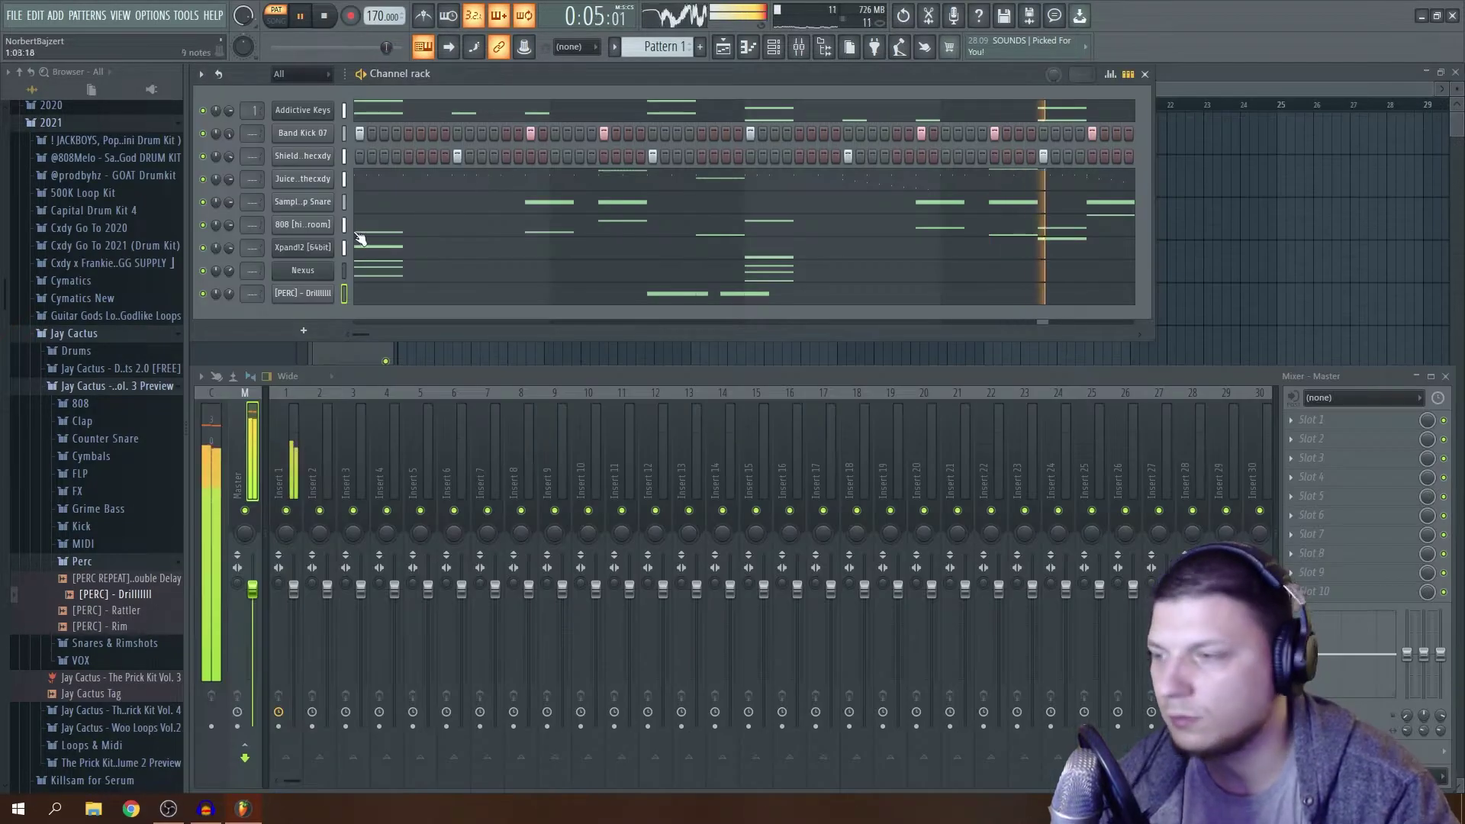
# Add a JayCactus - Strike Perc channel and write notes F6, C7, F#6 and A#6 at the starts of bars 1 to 4.
pyautogui.click(153, 751)
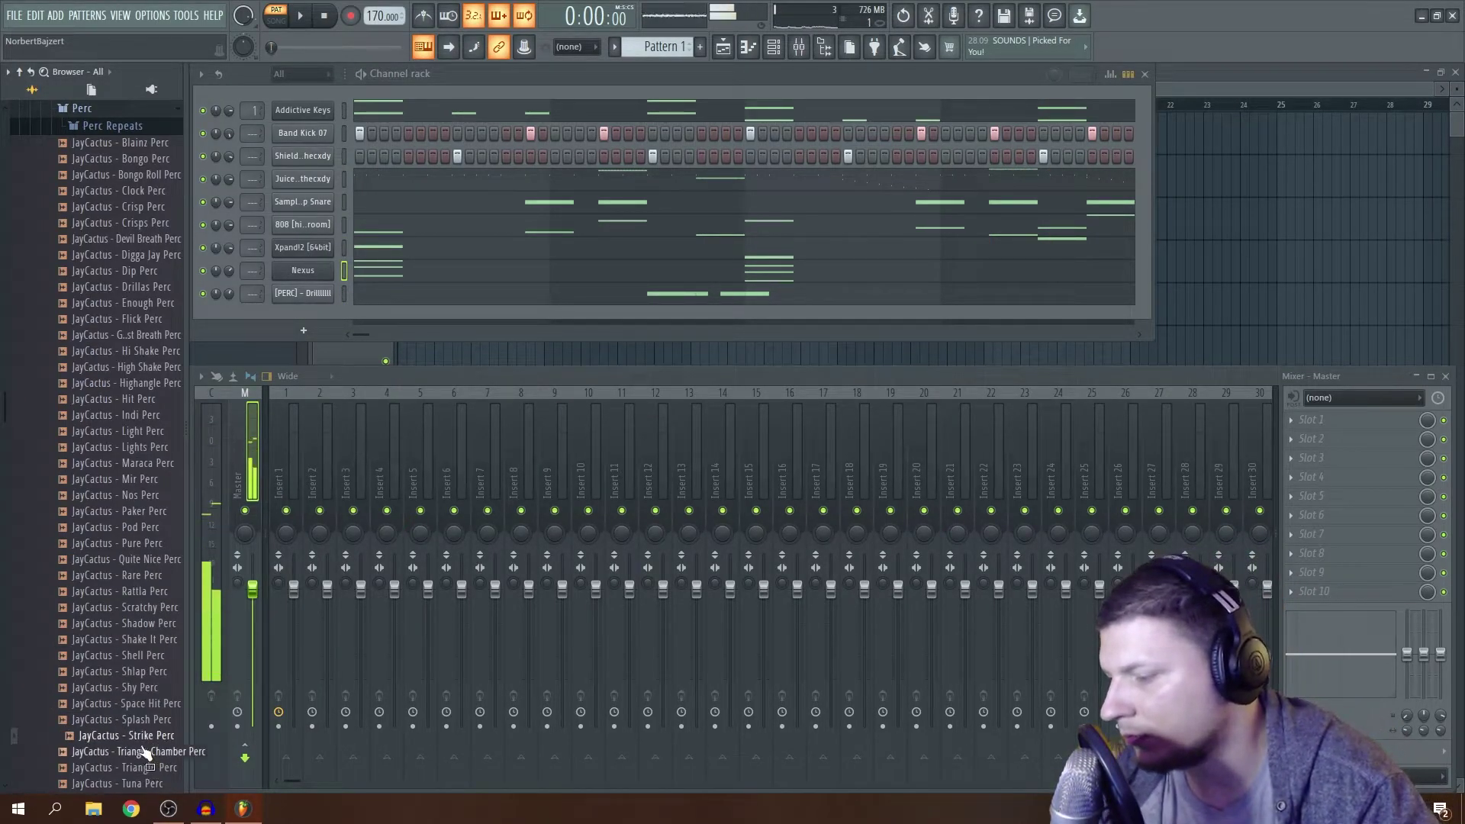
pyautogui.moveTo(351, 309); pyautogui.dragTo(349, 307)
pyautogui.rightClick(333, 308)
pyautogui.click(340, 317)
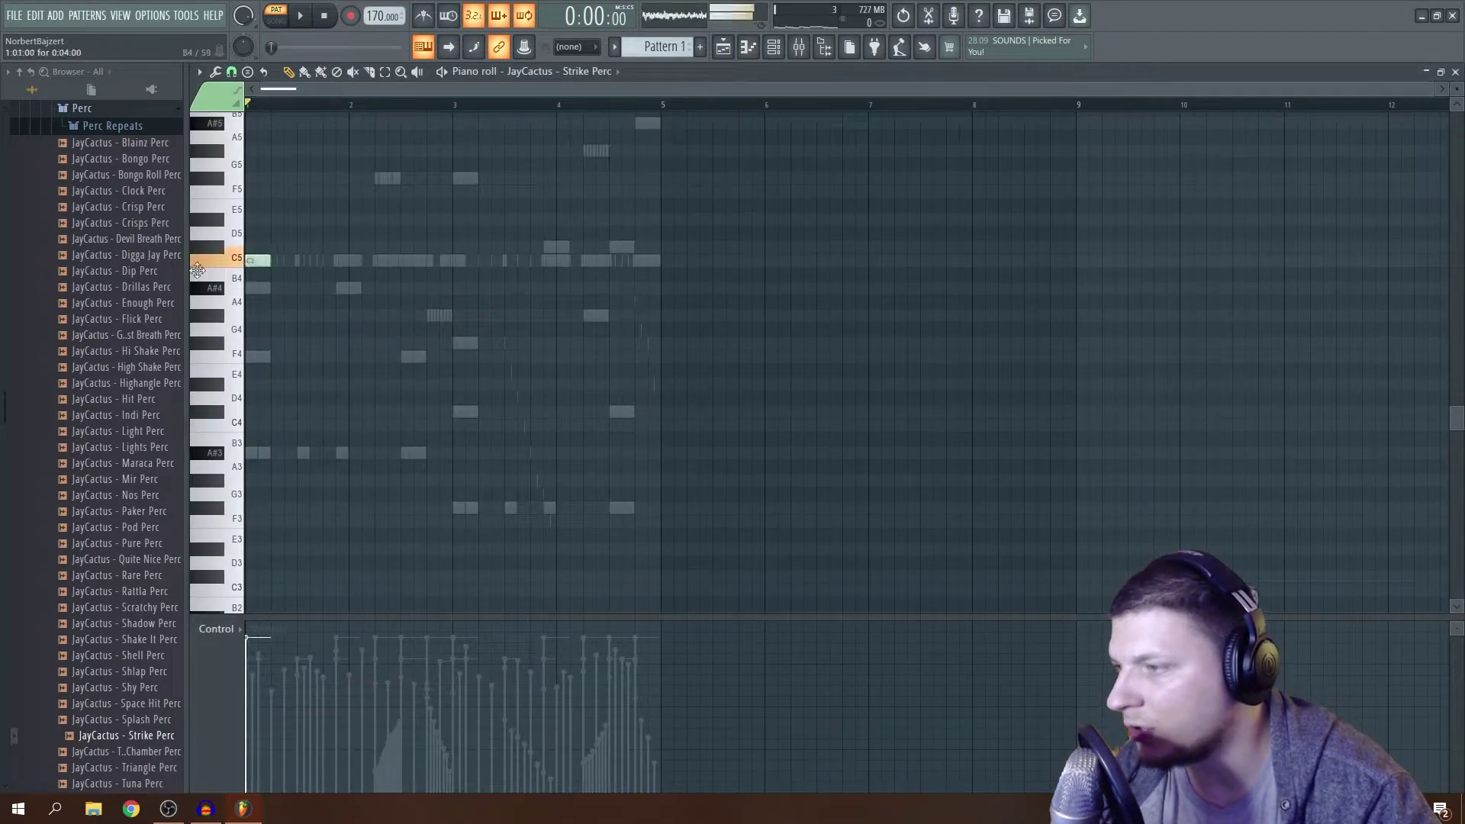
pyautogui.press('space')
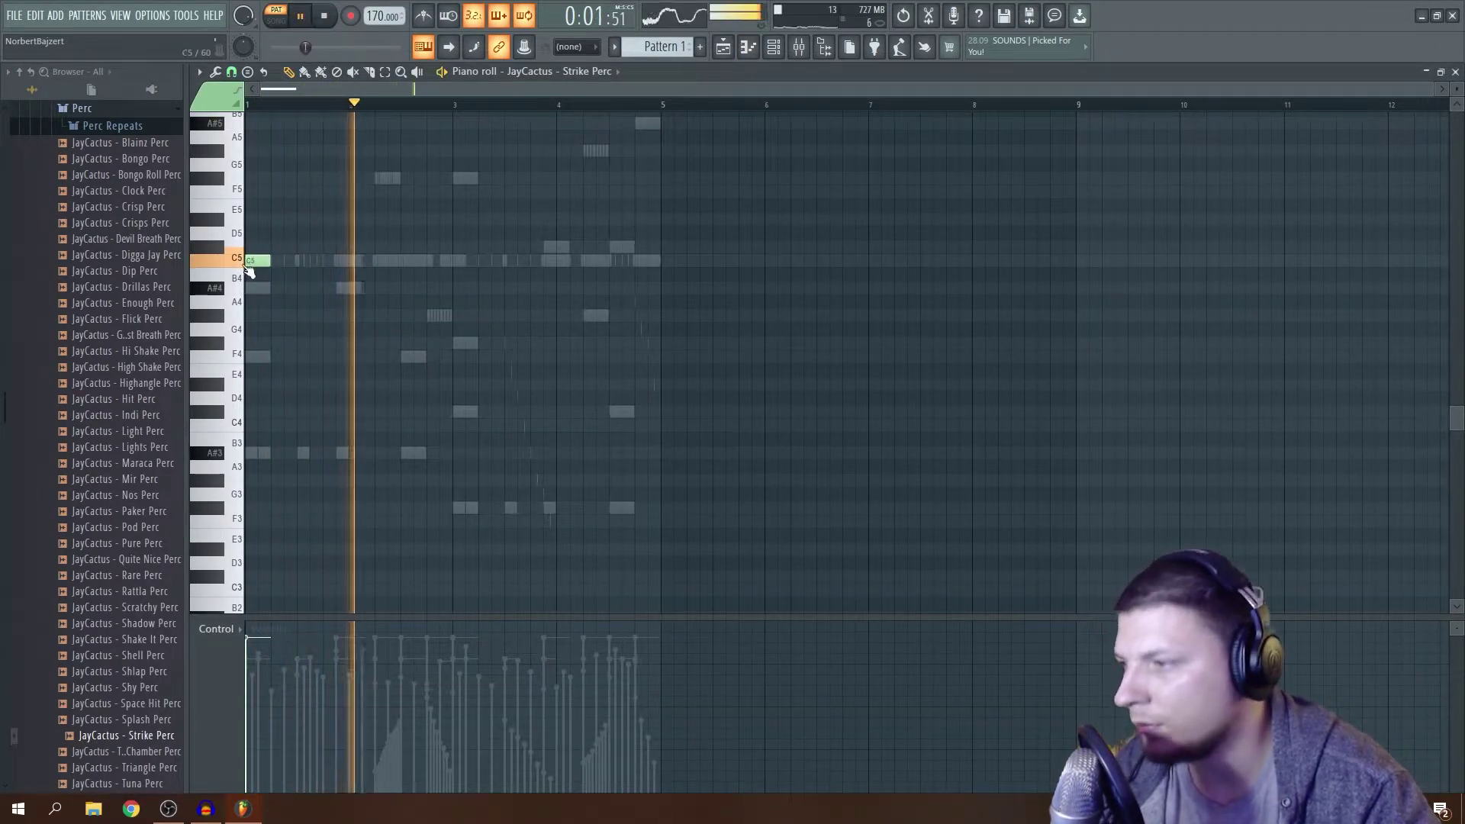
pyautogui.press('space')
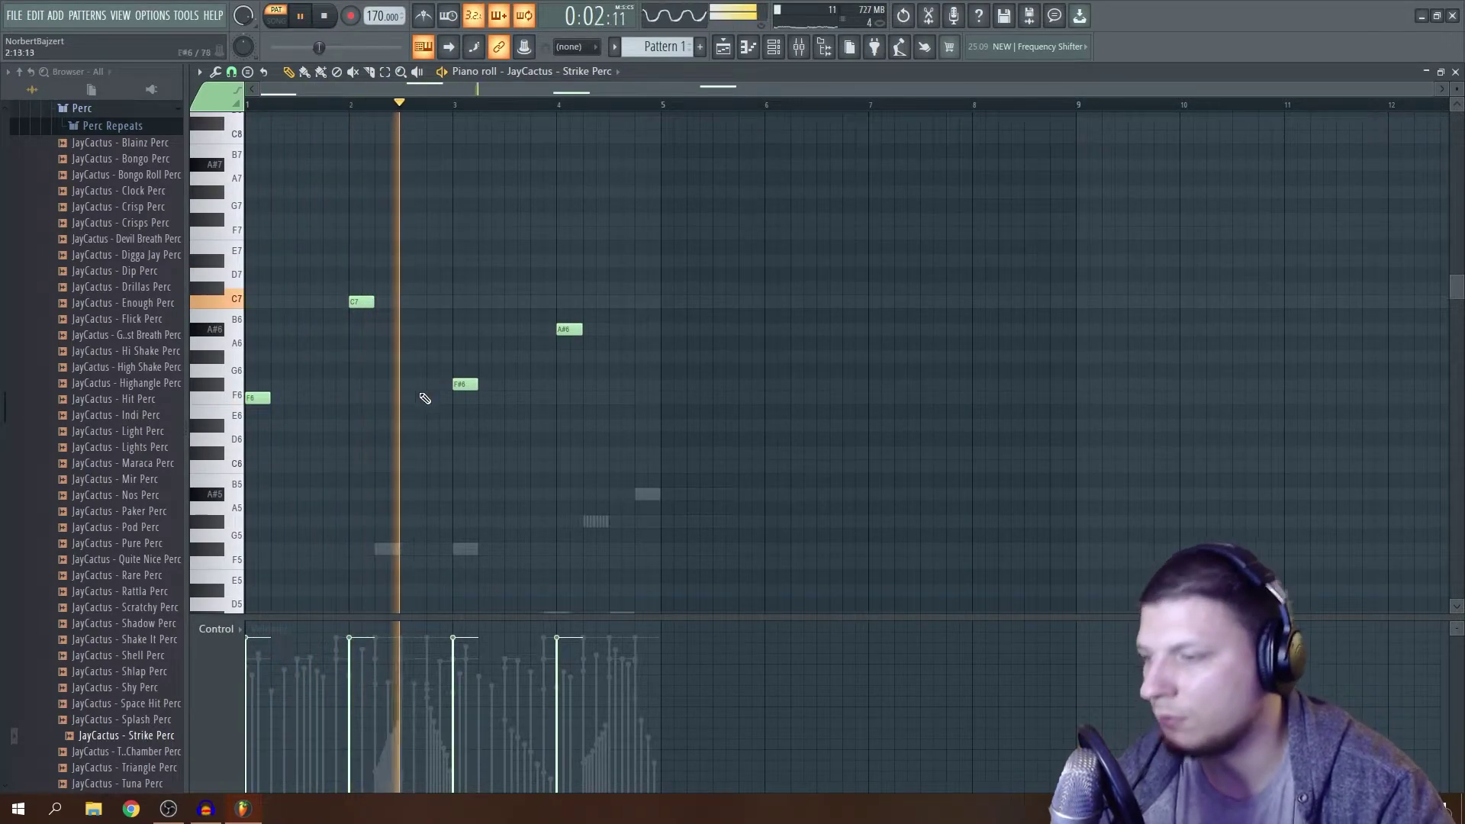
# Reduce the Strike Perc to two notes, F6 at the start of bar 2 and F#6 at bar 4, and return to the channel rack.
pyautogui.click(217, 629)
pyautogui.click(229, 652)
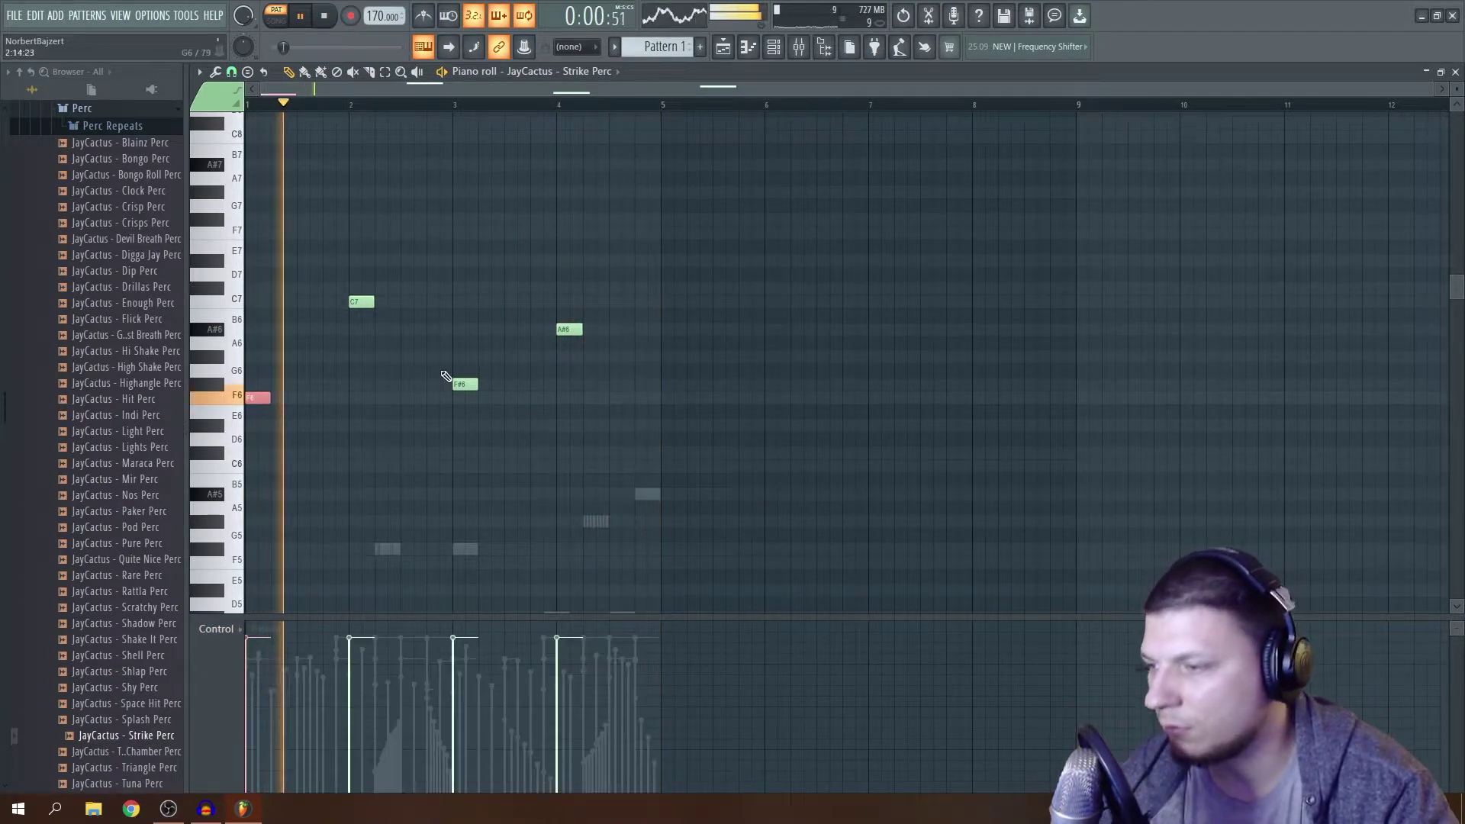
pyautogui.hotkey('ctrl', 'z')
pyautogui.moveTo(362, 305); pyautogui.dragTo(362, 400)
pyautogui.moveTo(570, 336); pyautogui.dragTo(572, 390)
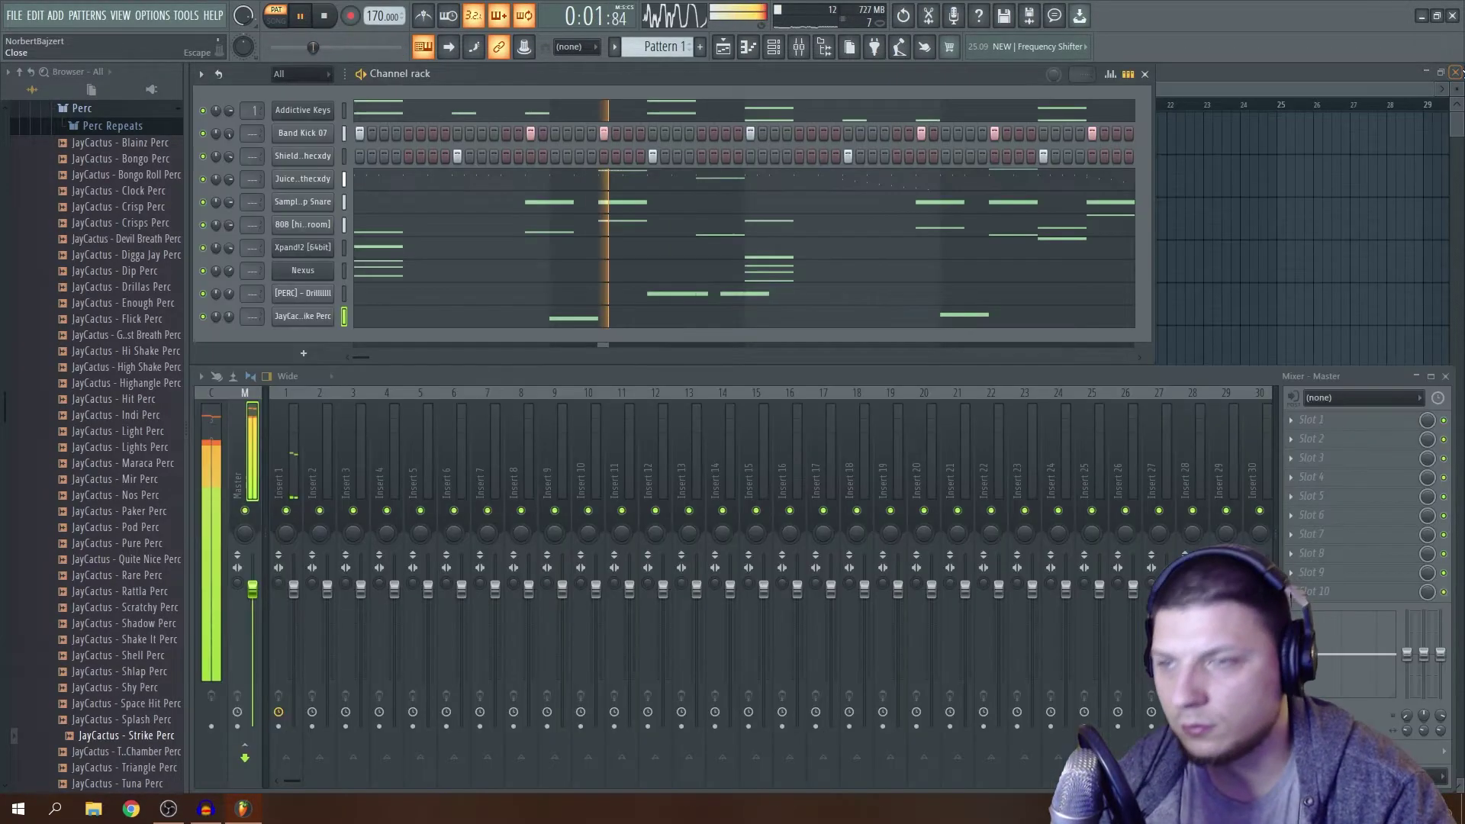
pyautogui.click(1455, 71)
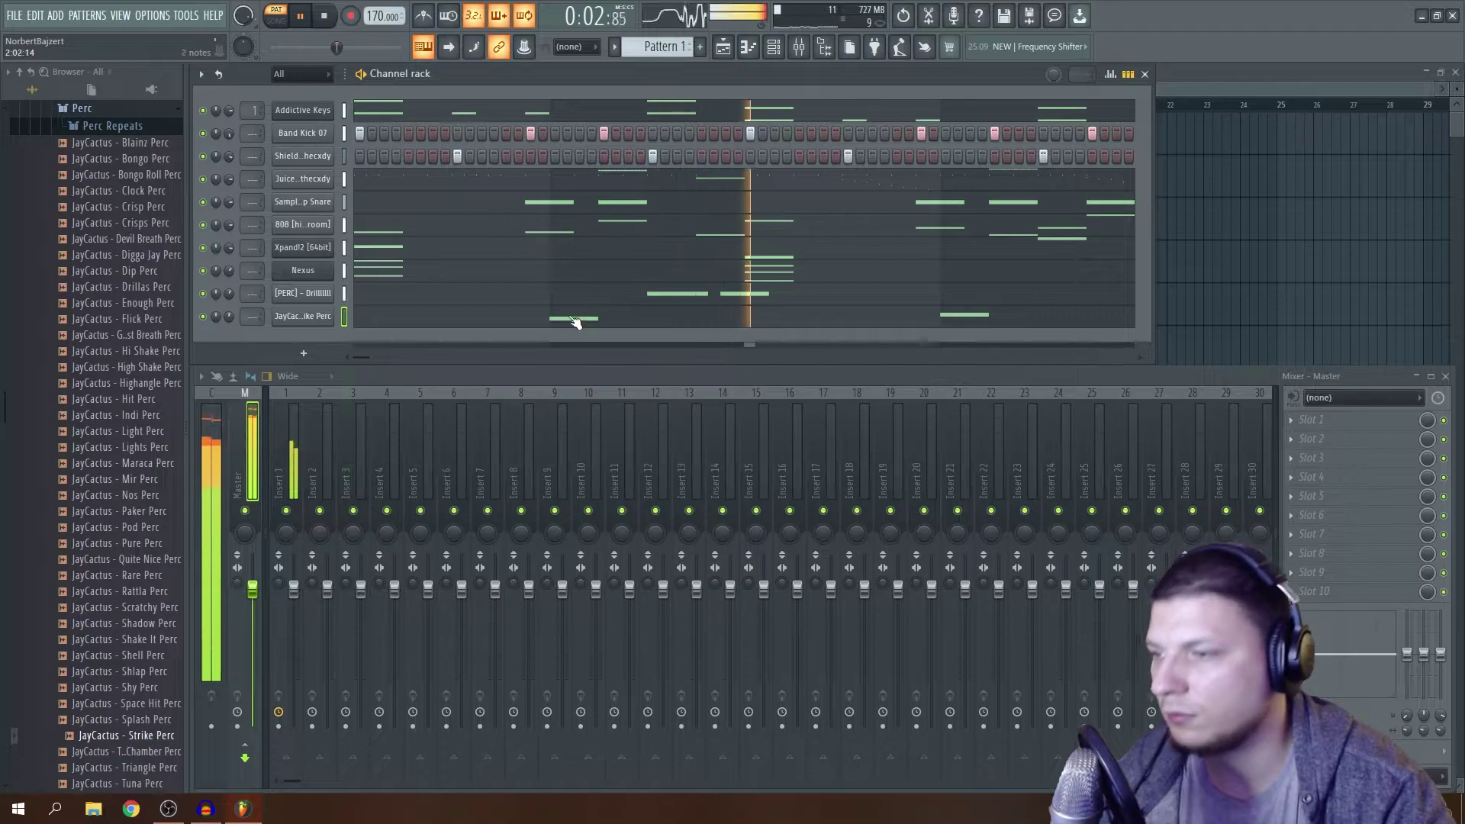
# Add a [SAINT6] Beep channel from the SAINT6 UK drill kit's Extras and place one hit on step 9 of bar 3.
pyautogui.click(116, 399)
pyautogui.press('space')
pyautogui.scroll(-10, 122, 458)
pyautogui.click(97, 476)
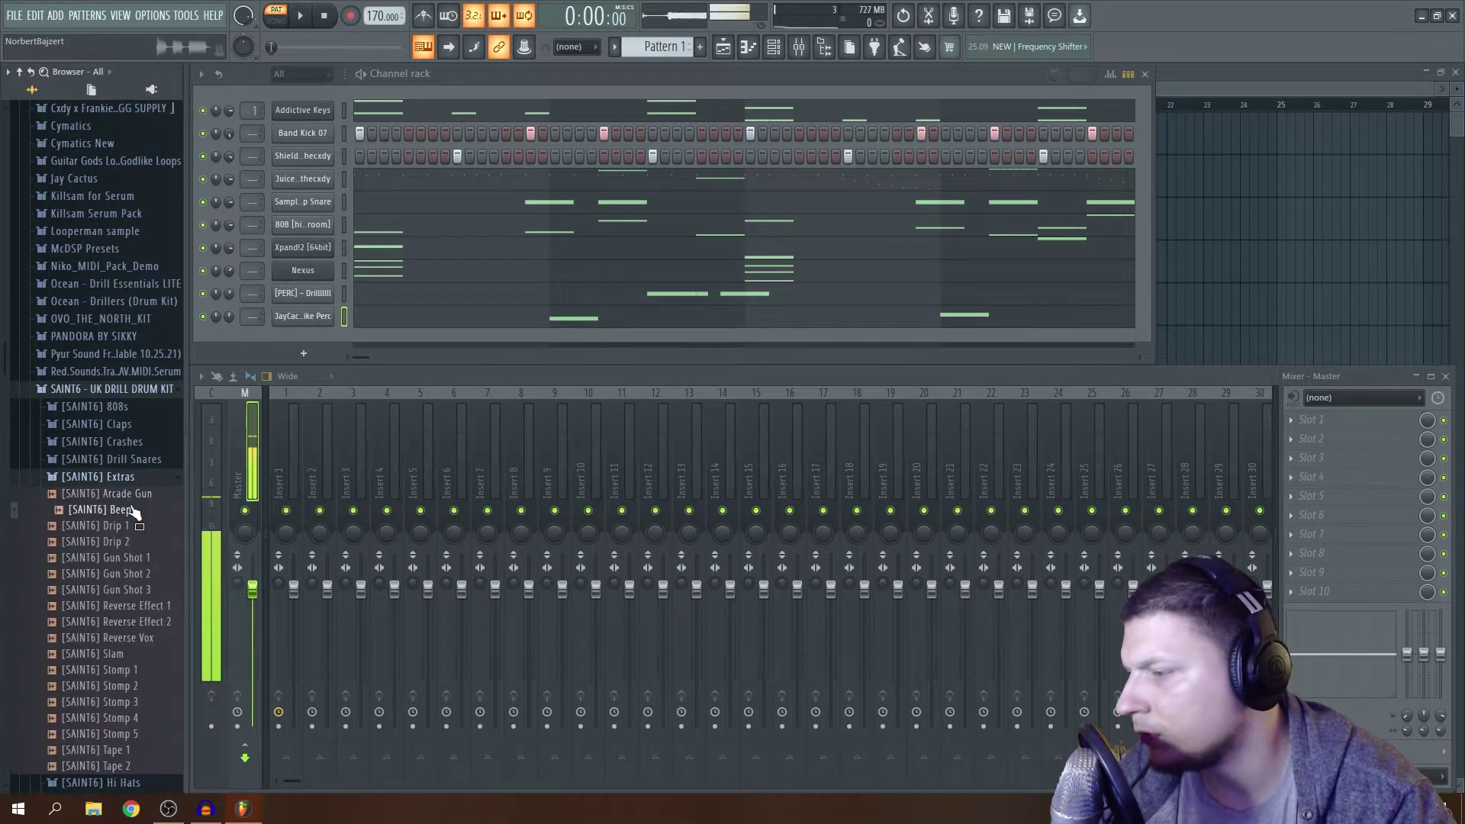
pyautogui.moveTo(310, 334); pyautogui.dragTo(310, 336)
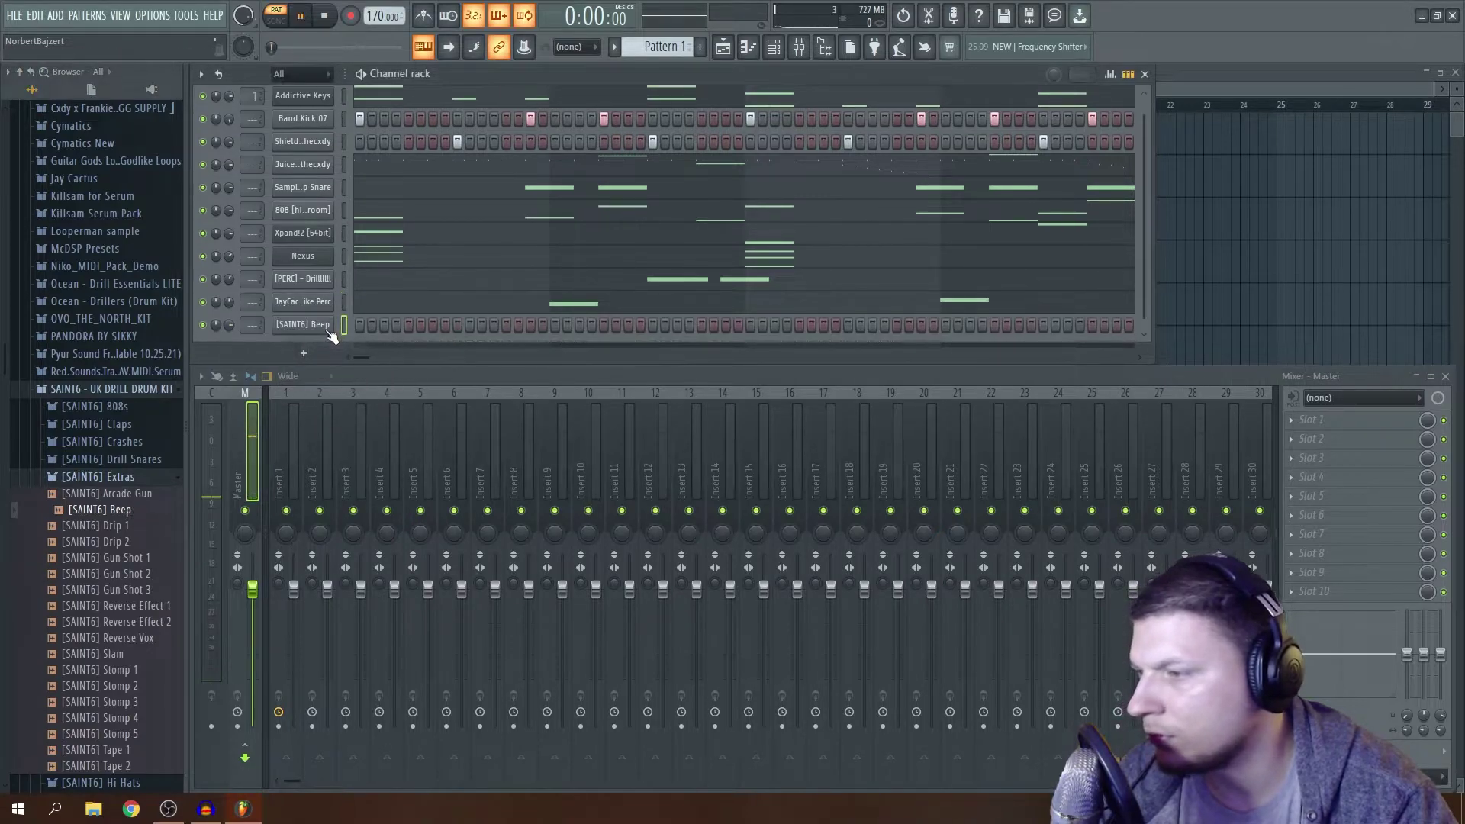
pyautogui.press('space')
pyautogui.click(848, 325)
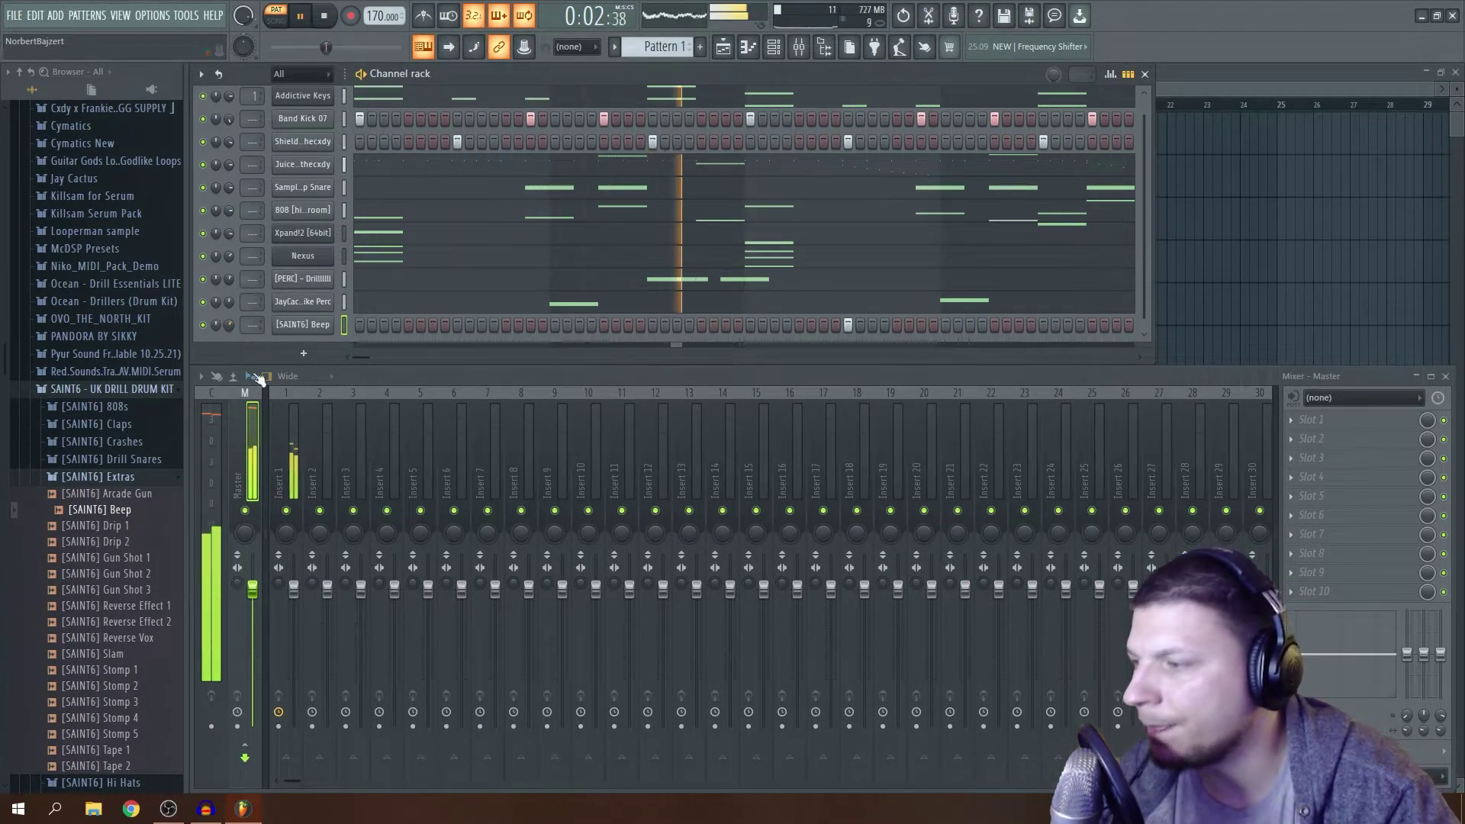
# Add a [SAINT6] Open Hat 1 channel with one hit on step 5 of bar 4 and lower its volume to about 66%.
pyautogui.click(149, 477)
pyautogui.click(150, 529)
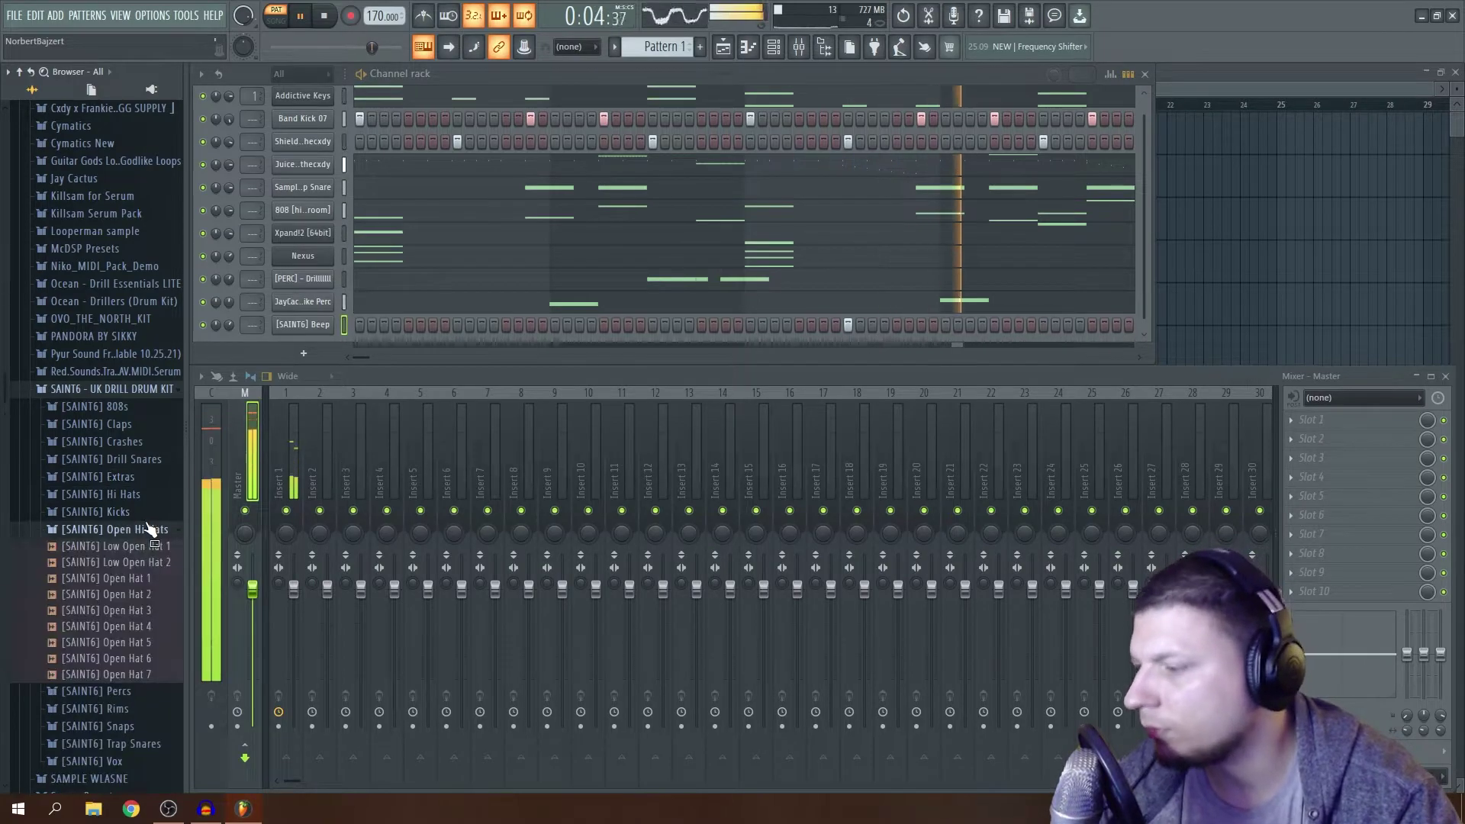
pyautogui.moveTo(115, 577); pyautogui.dragTo(328, 340)
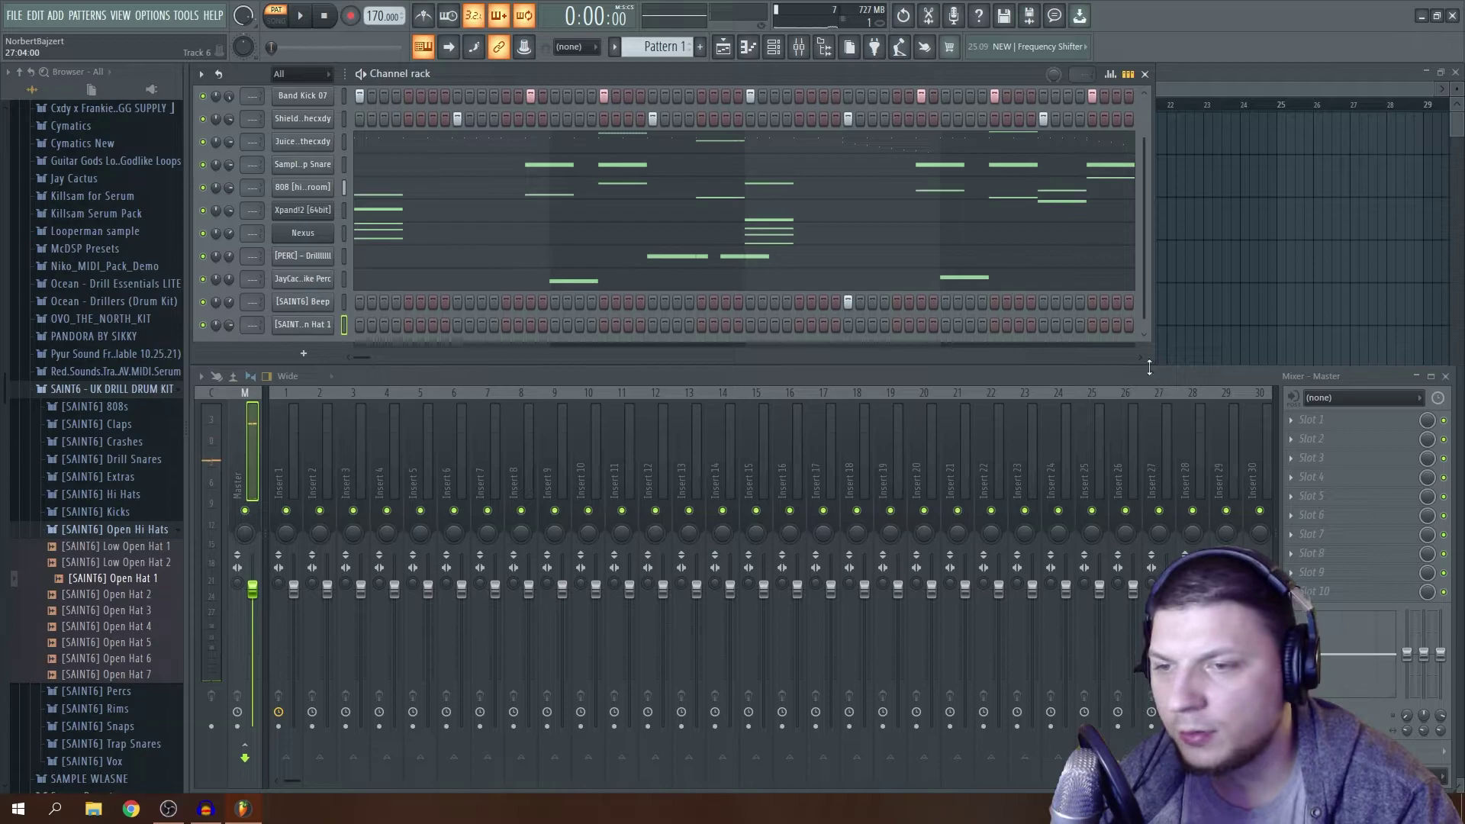
pyautogui.moveTo(1156, 369); pyautogui.dragTo(1152, 408)
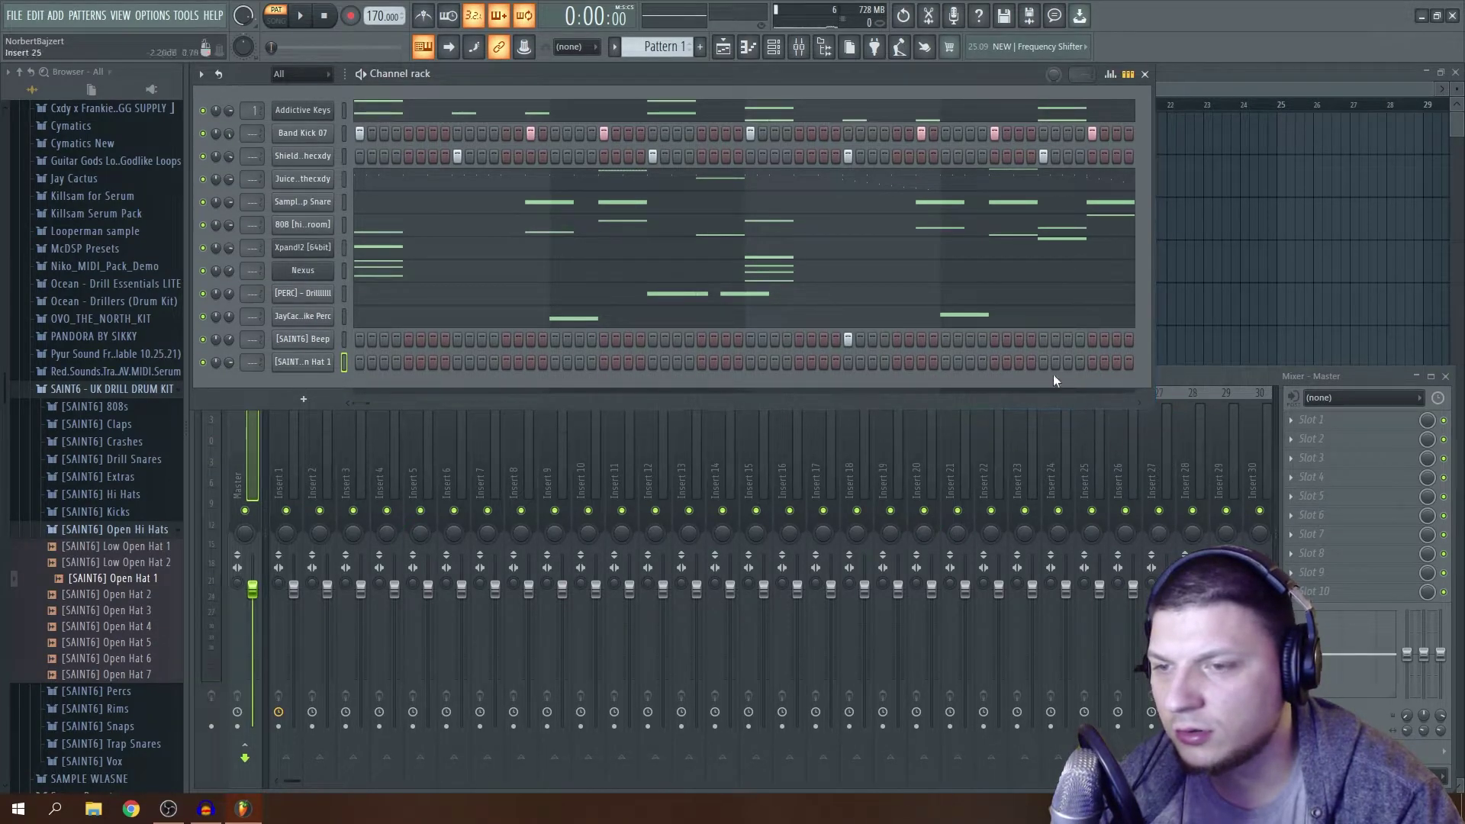
pyautogui.press('space')
pyautogui.click(994, 364)
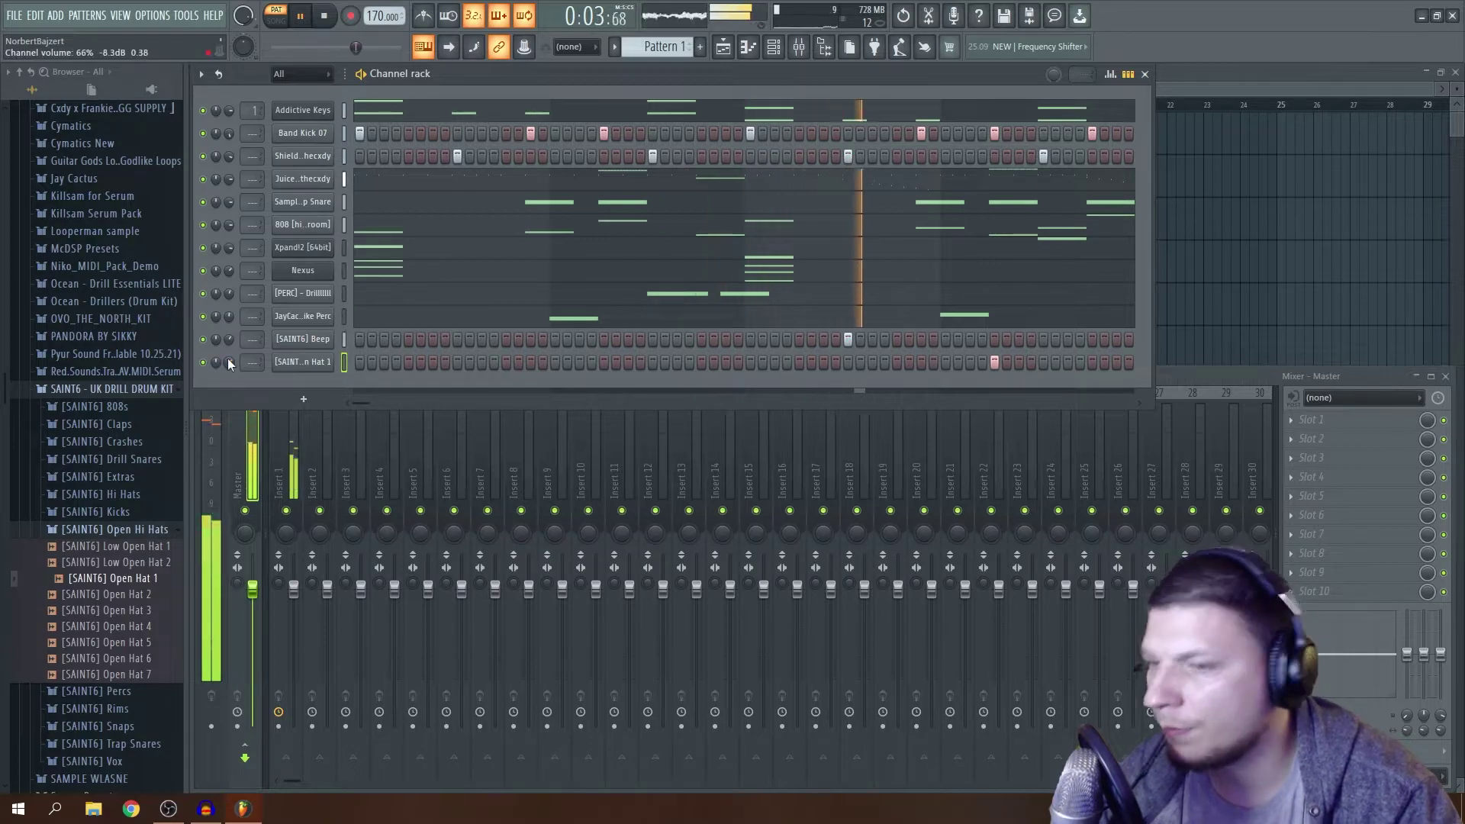
# Add a [SAINT6] Triangle 1 channel with hits on step 1 of bar 1 and step 13 of bar 4, at about 57% volume.
pyautogui.click(111, 530)
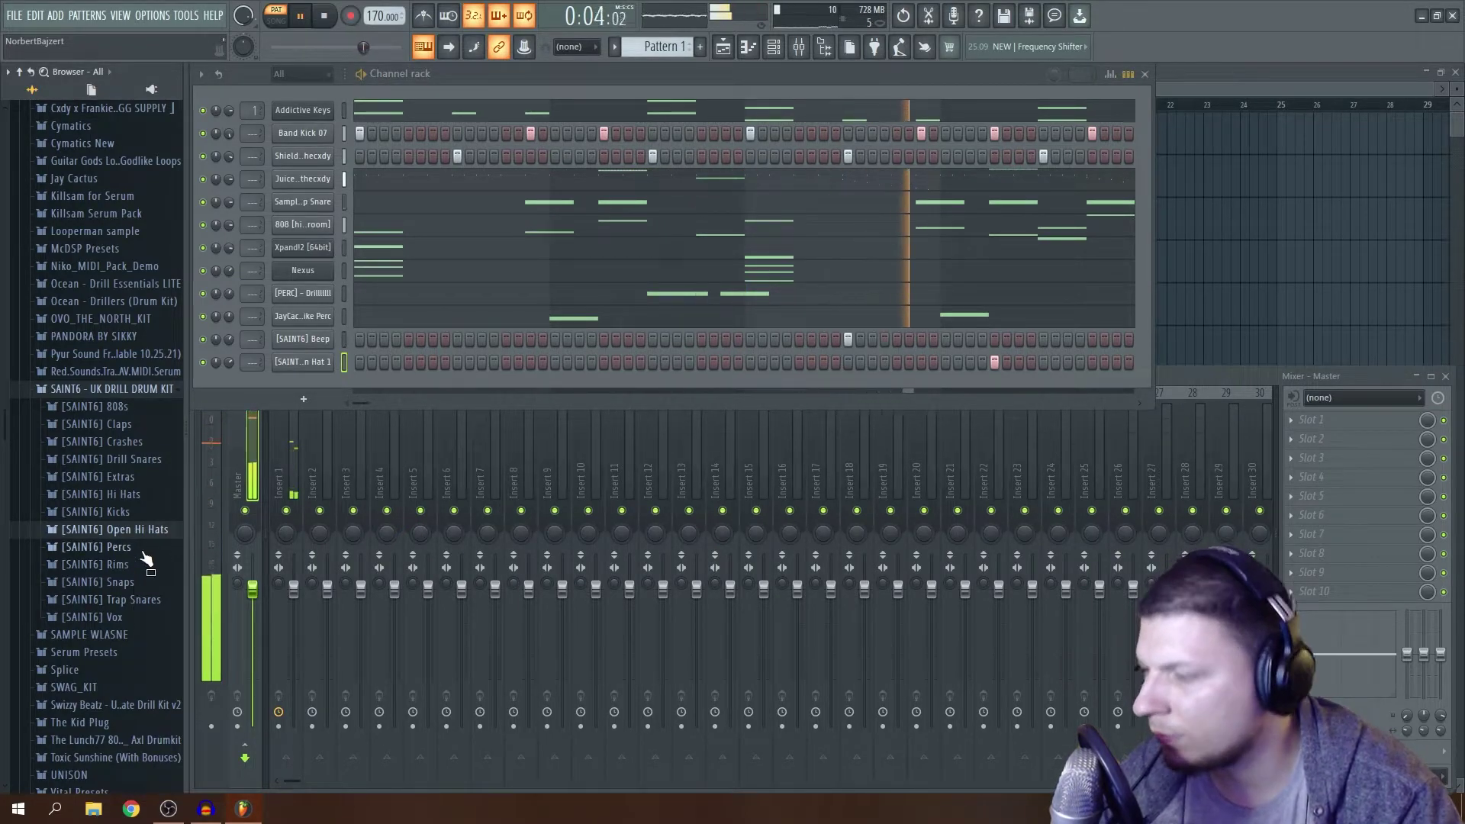
pyautogui.click(126, 548)
pyautogui.scroll(-5, 137, 579)
pyautogui.press('space')
pyautogui.click(114, 534)
pyautogui.moveTo(120, 538); pyautogui.dragTo(357, 383)
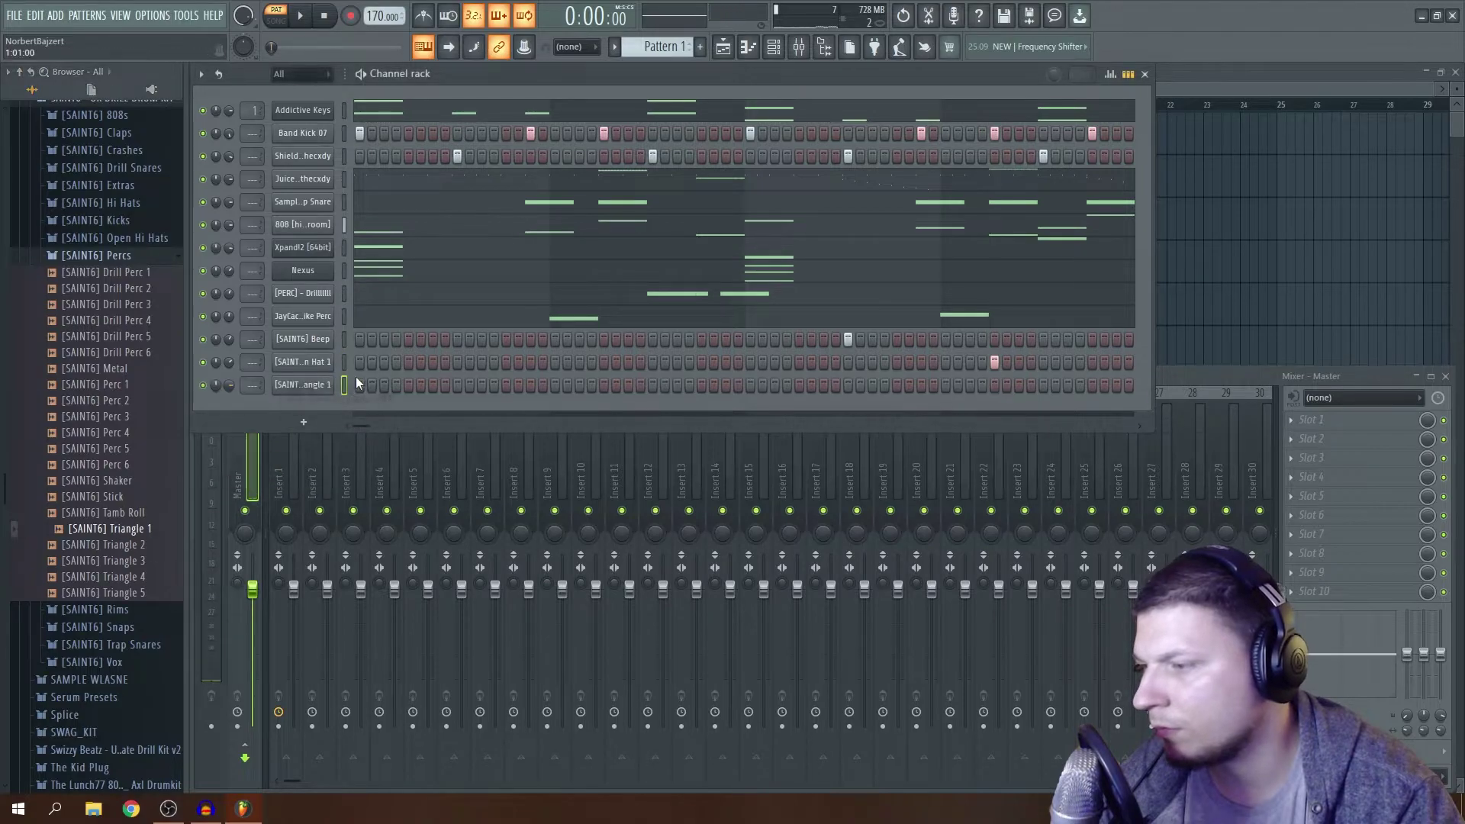
pyautogui.press('space')
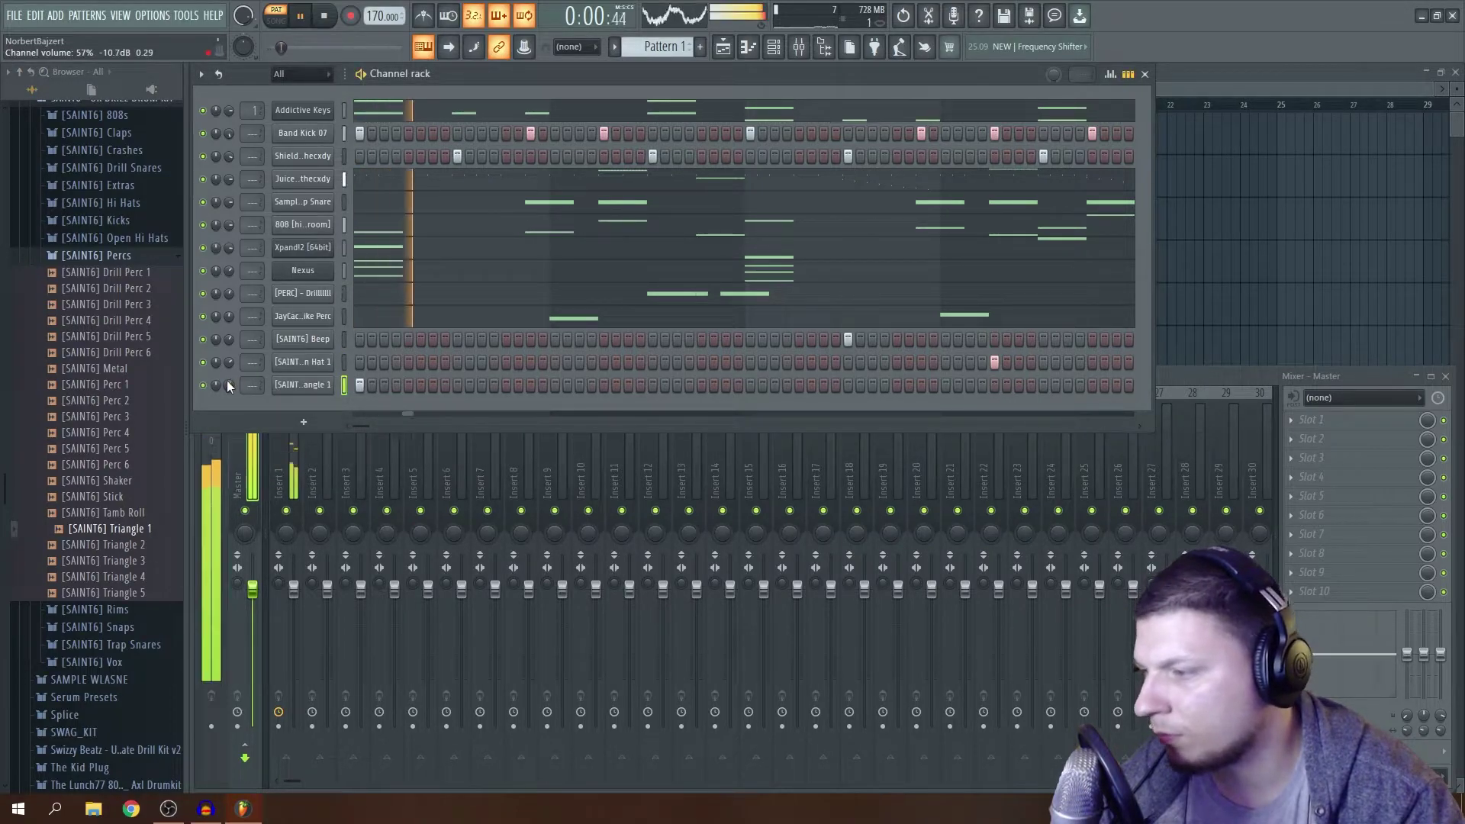
pyautogui.click(116, 258)
pyautogui.scroll(4, 122, 278)
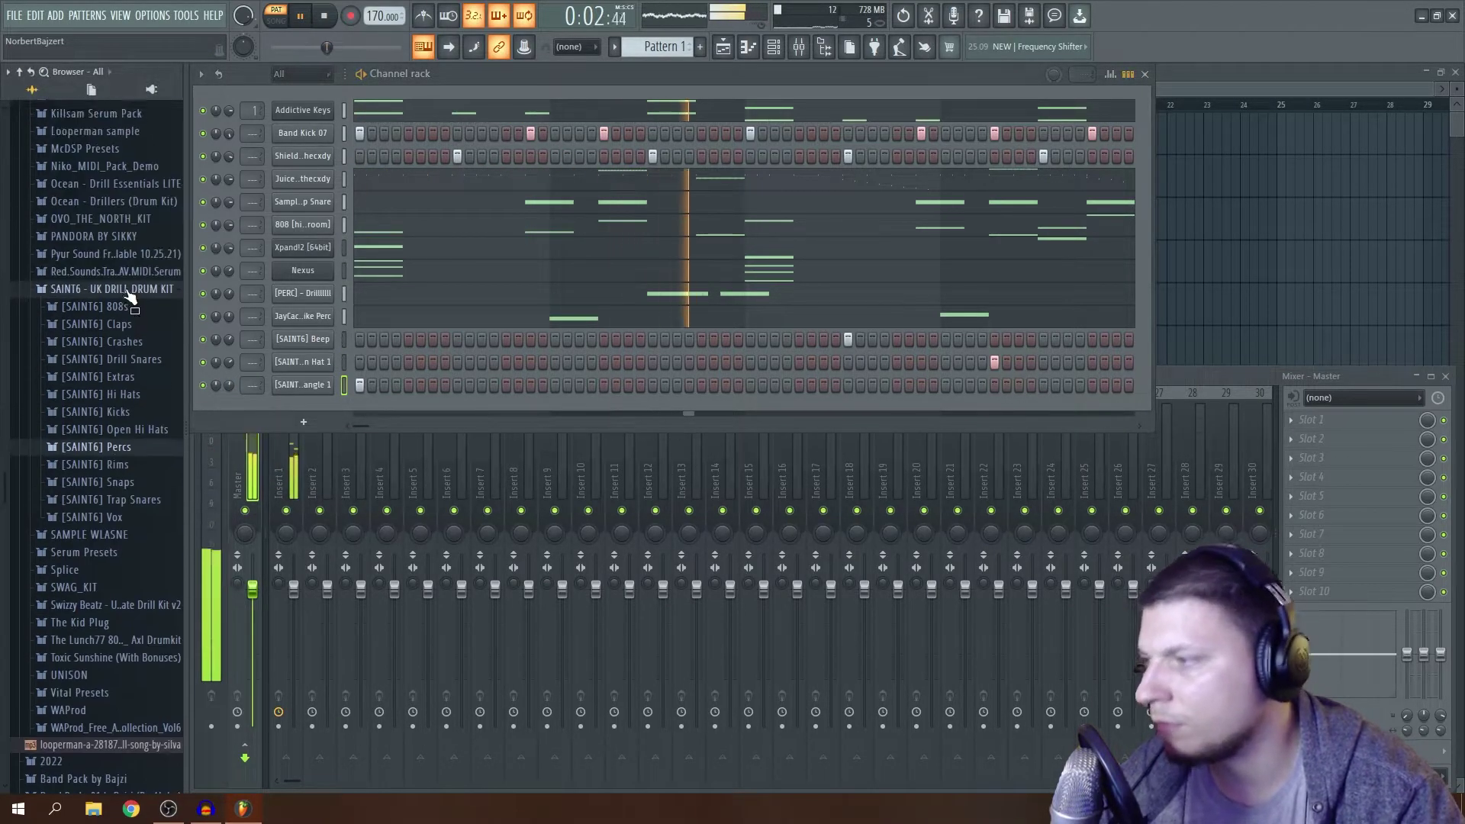
pyautogui.click(1092, 386)
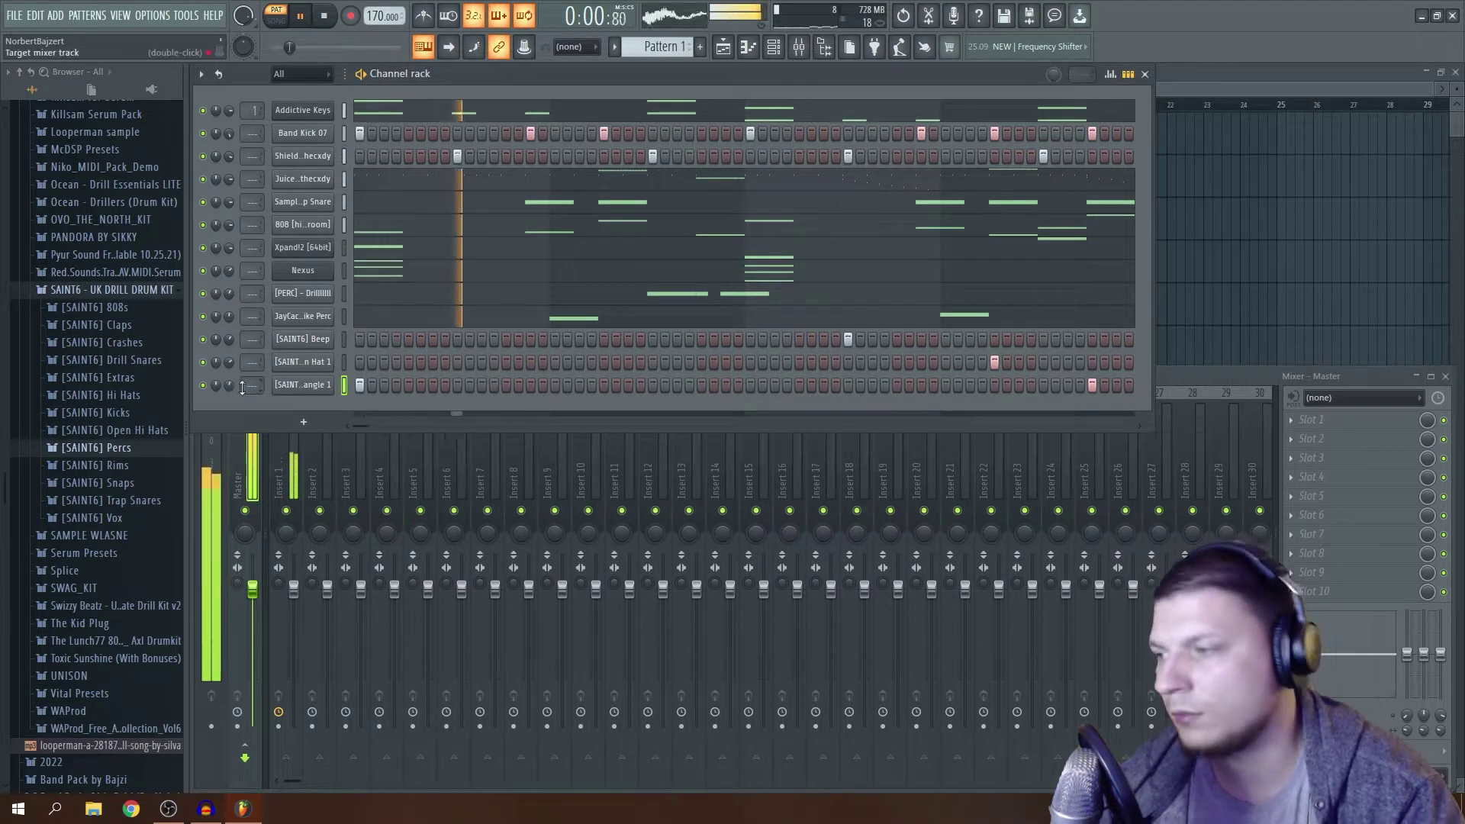
# Lower the first Triangle 1 note's velocity to about 41% and add a C5 note on step 5 of bar 1 at 24% velocity.
pyautogui.rightClick(329, 390)
pyautogui.click(347, 386)
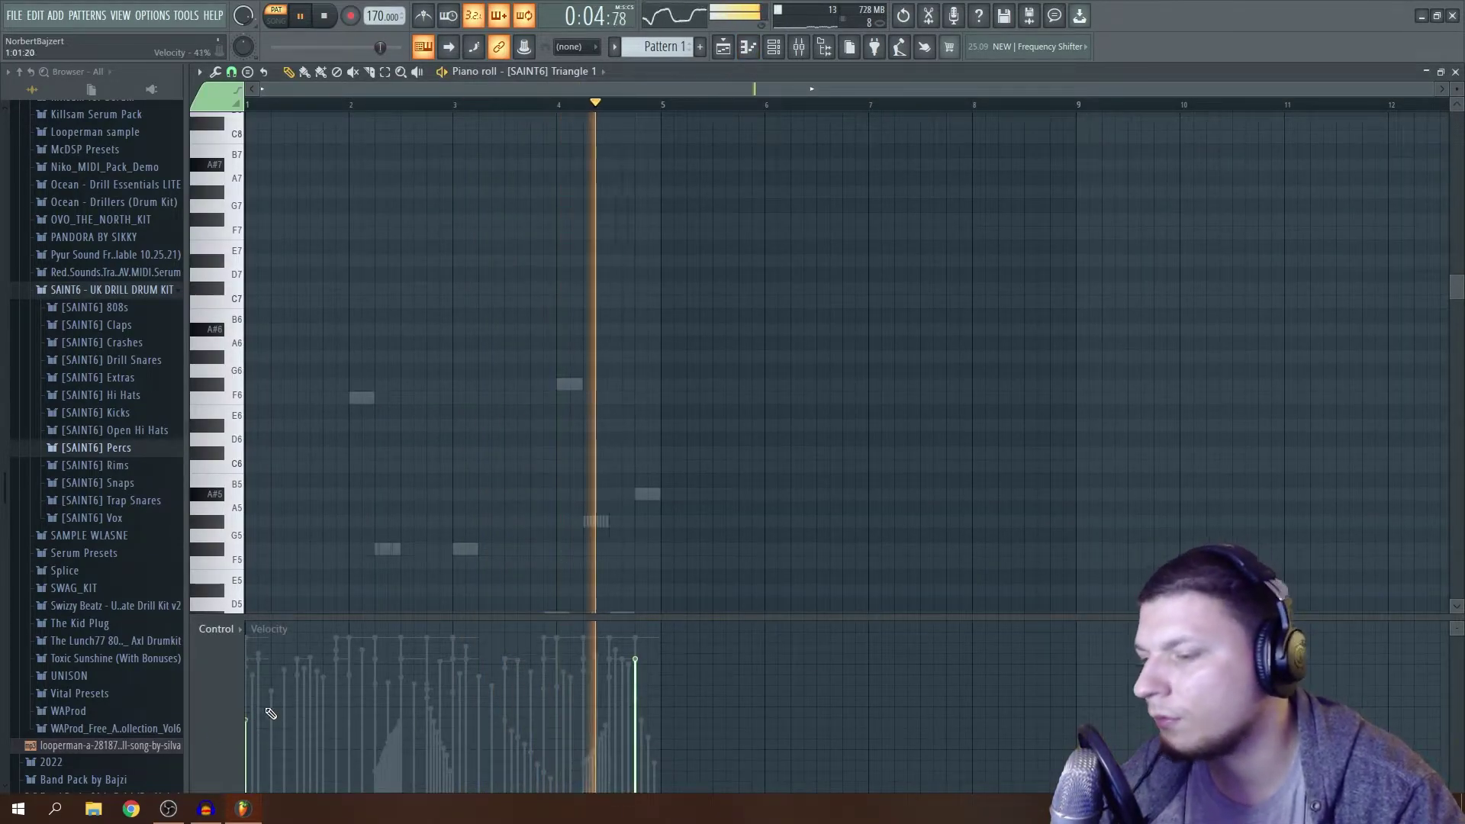
pyautogui.scroll(-3, 683, 509)
pyautogui.scroll(-3, 679, 514)
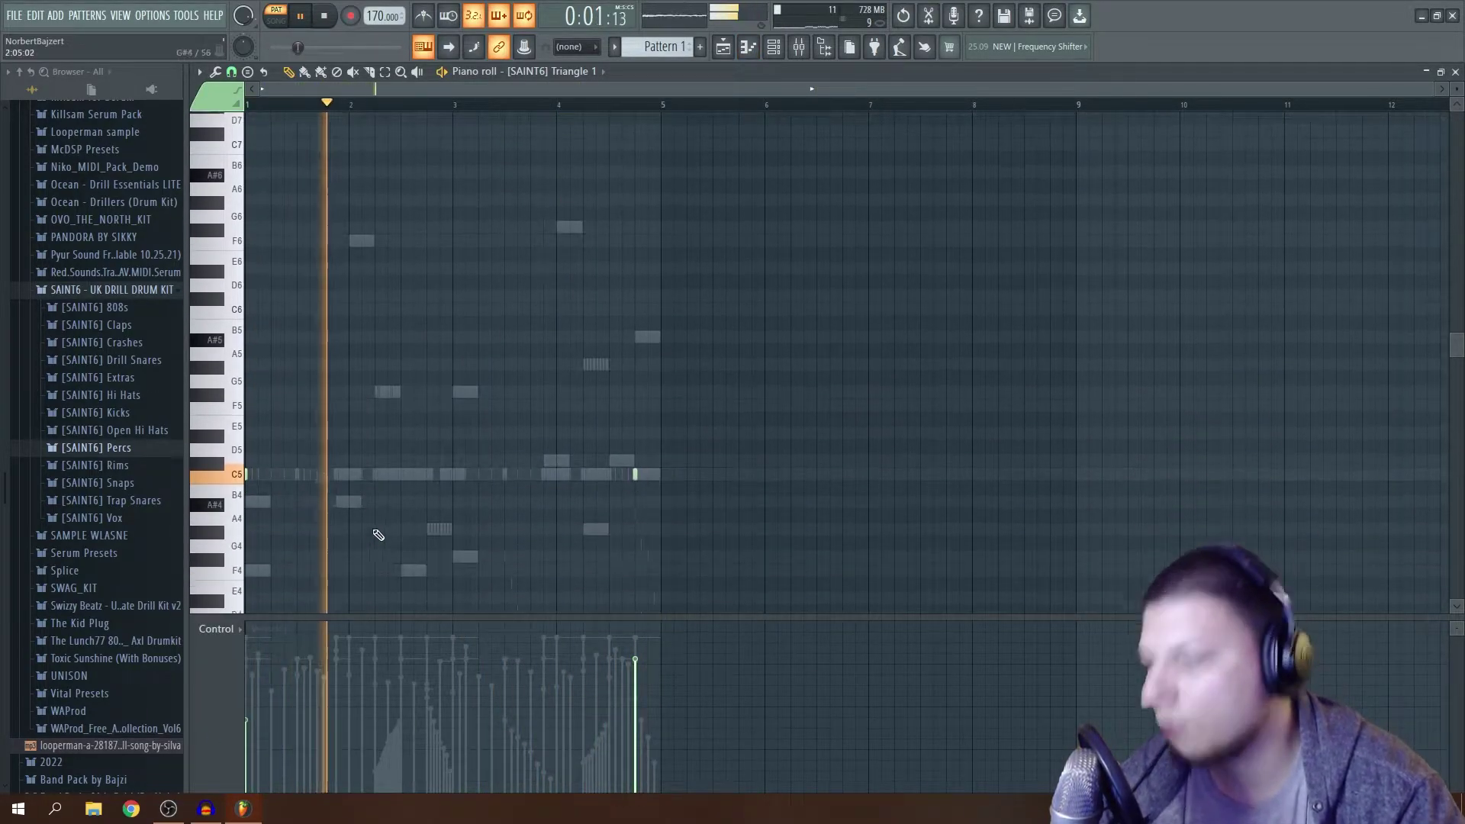
pyautogui.click(284, 466)
pyautogui.click(273, 731)
pyautogui.moveTo(277, 735); pyautogui.dragTo(278, 758)
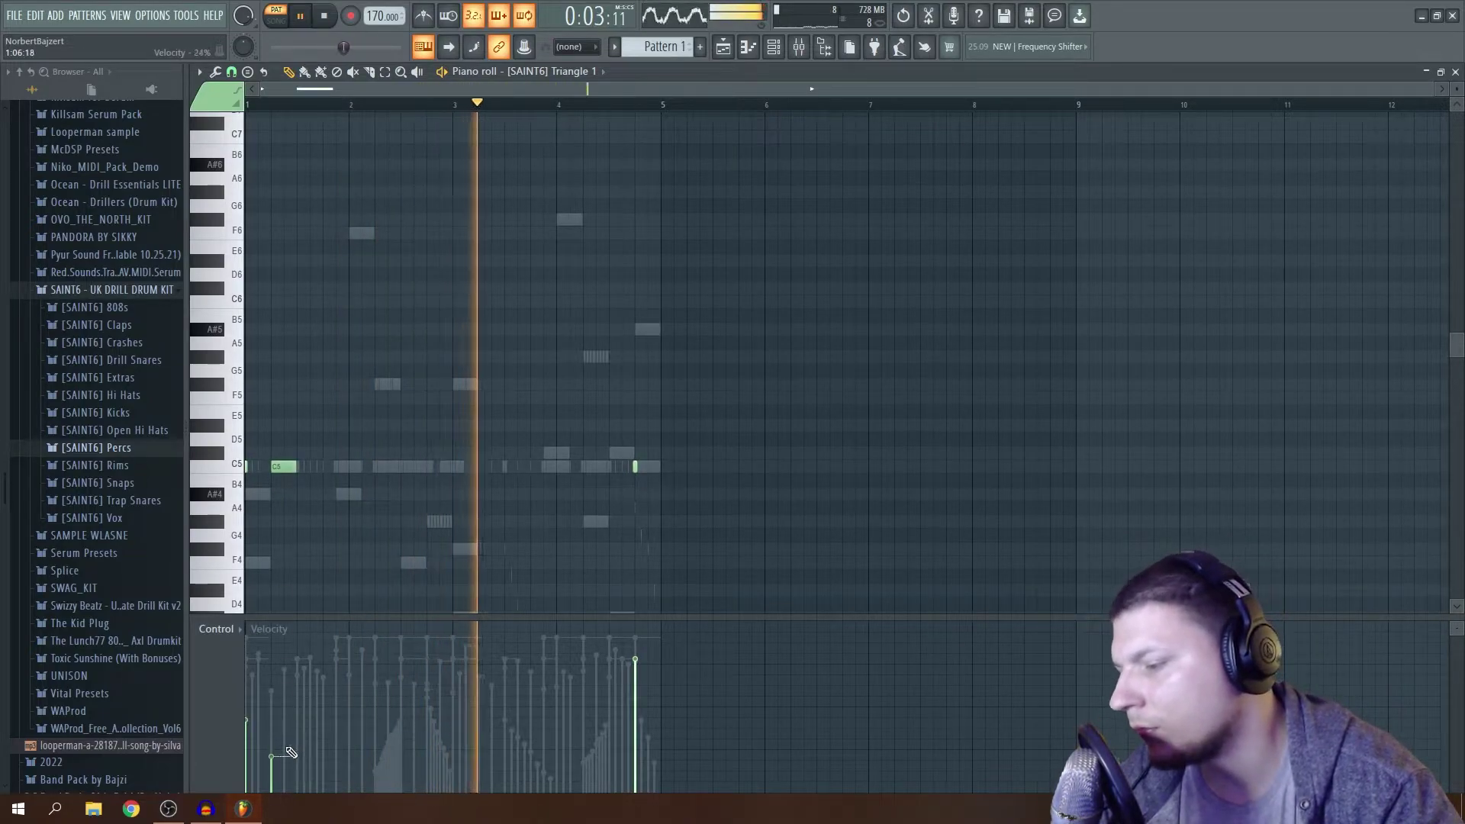
pyautogui.scroll(-1, 545, 346)
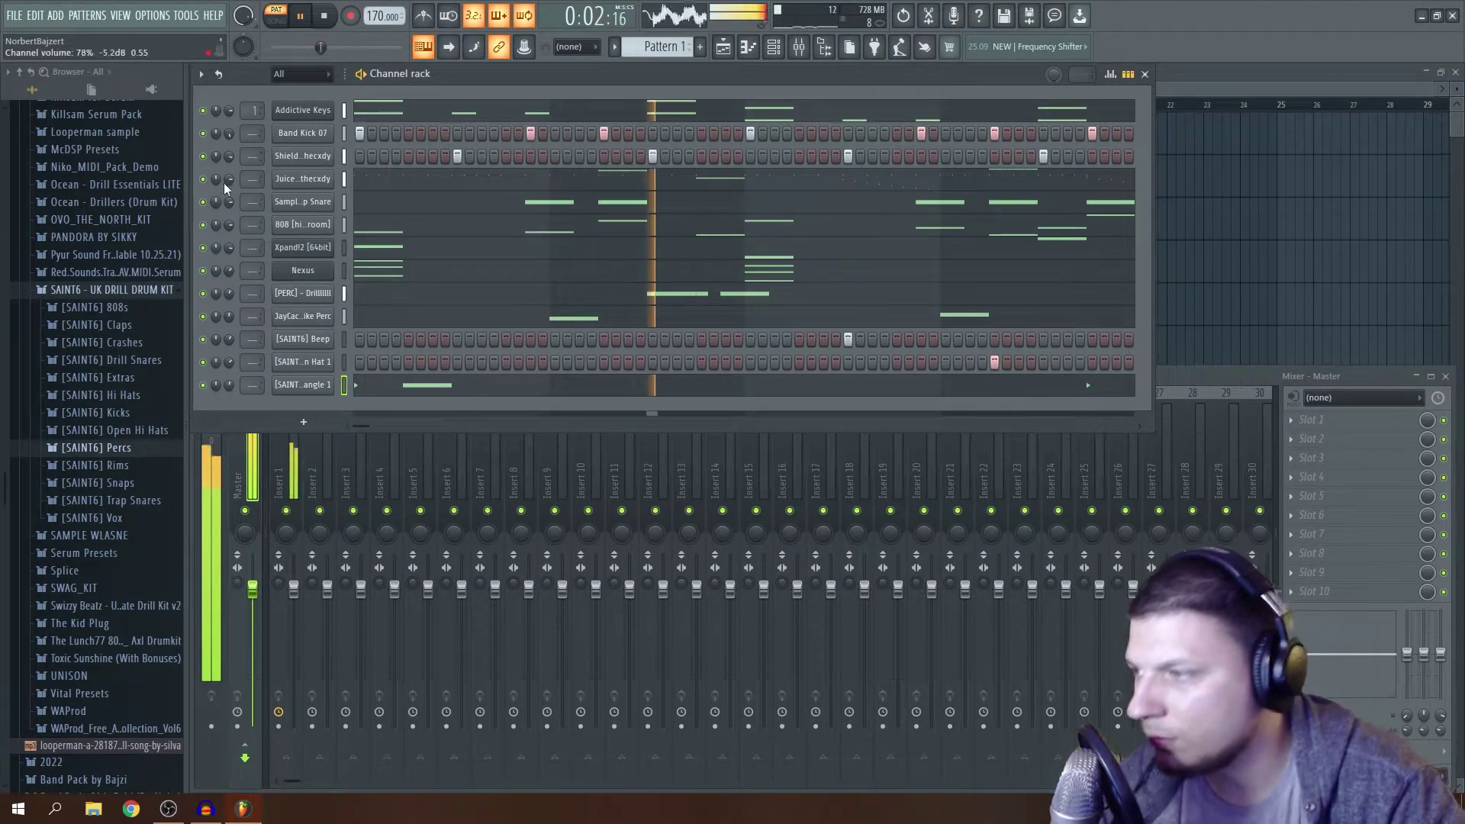
pyautogui.press('space')
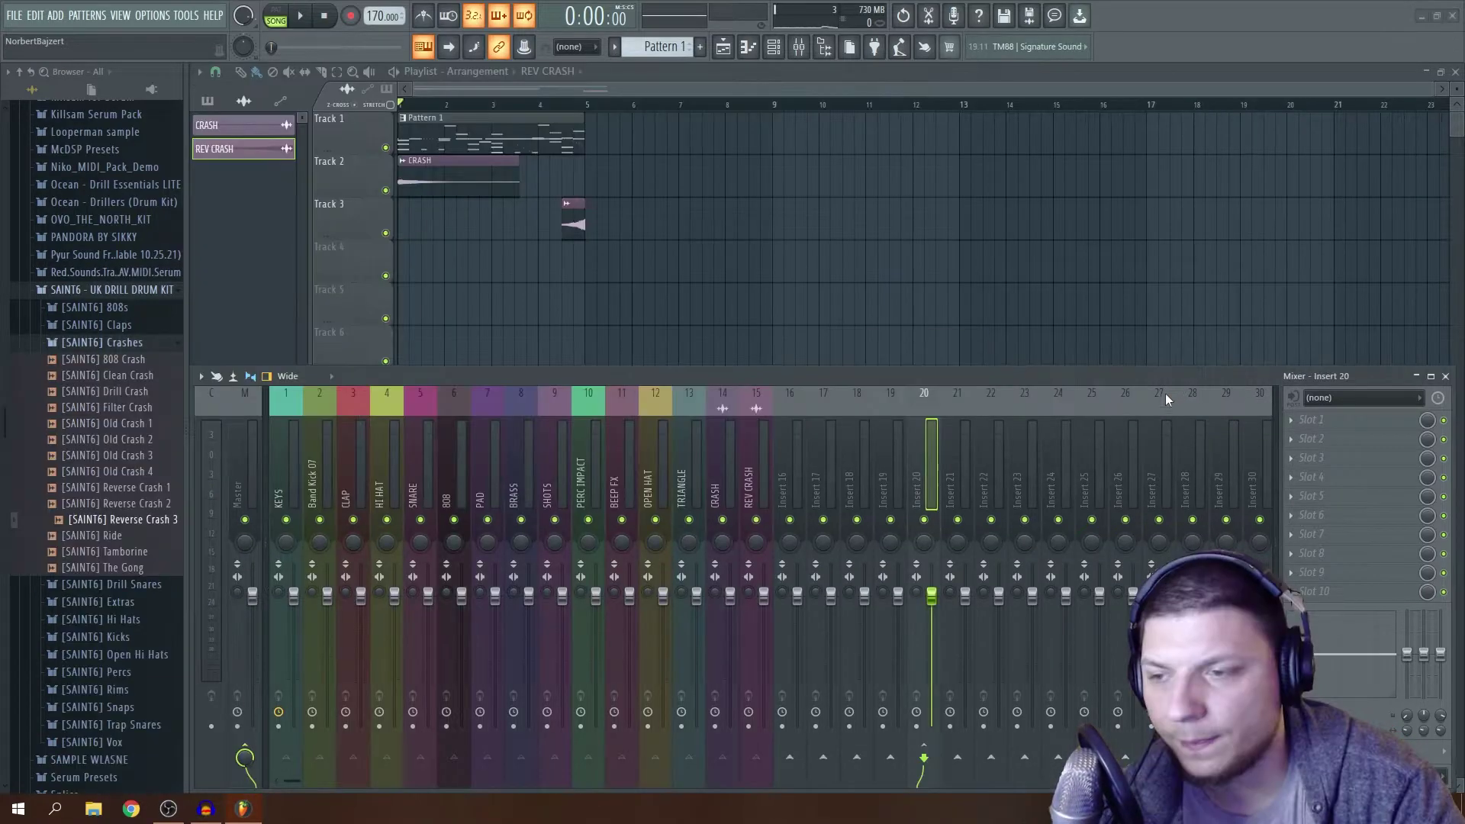
# Name mixer insert 20 BIT with a yellow colour and delete all clips from the playlist.
pyautogui.click(937, 454)
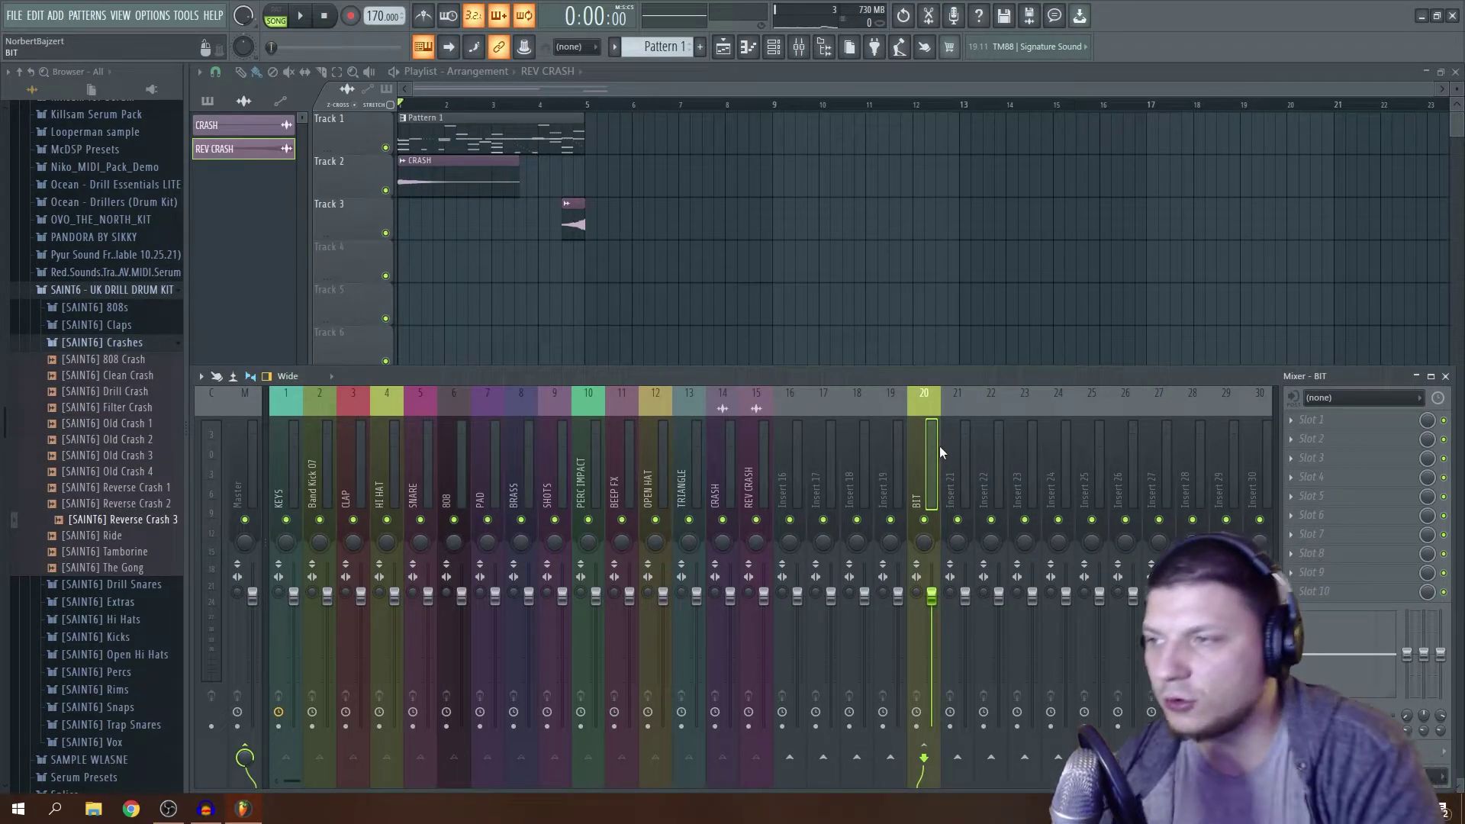
pyautogui.press('F9')
pyautogui.hotkey('ctrl', 'a')
pyautogui.press('Delete')
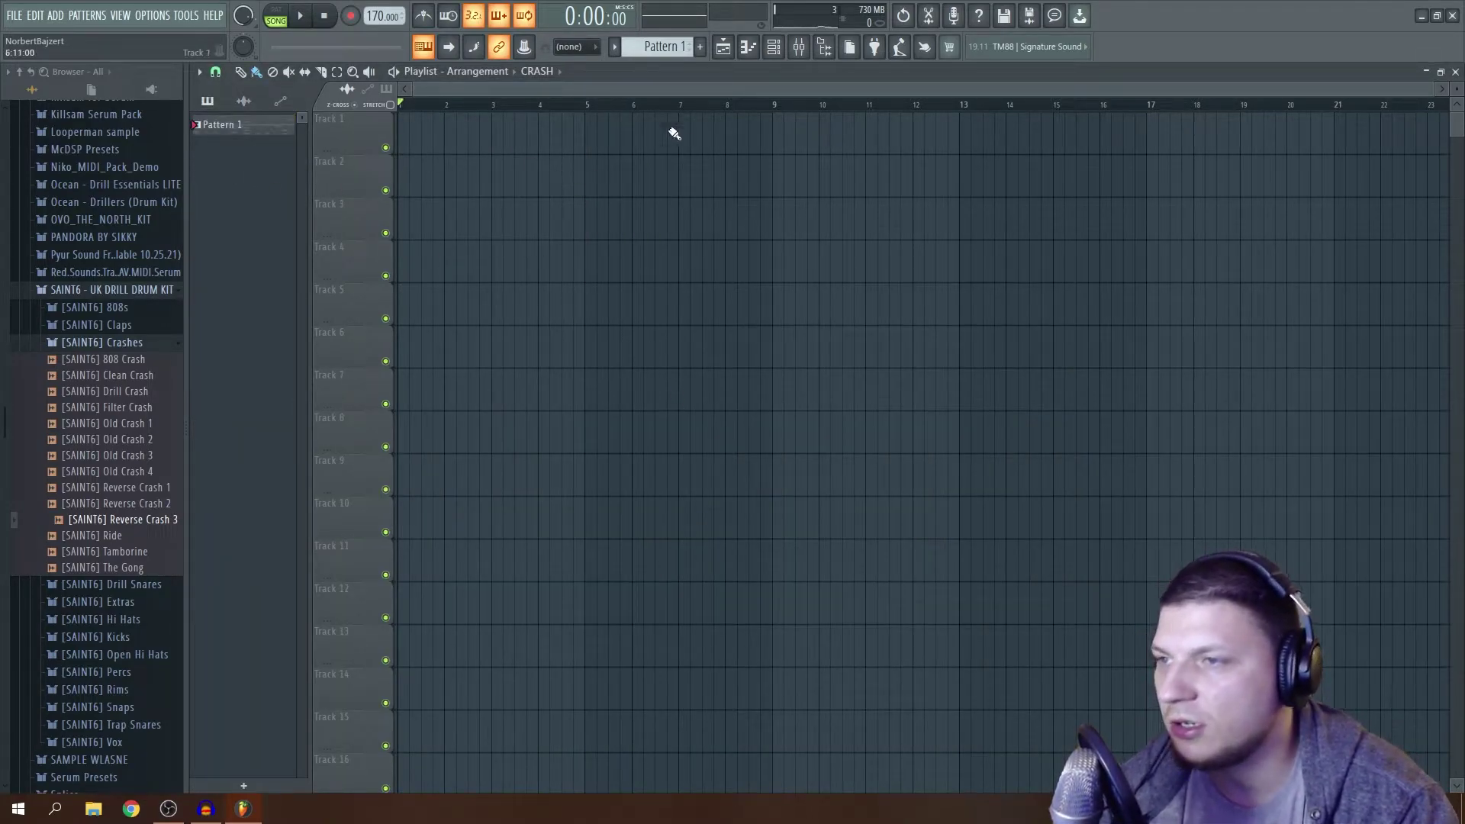
pyautogui.press('F9')
# Play Pattern 1 in pattern mode to check the mixer routing.
pyautogui.press('space')
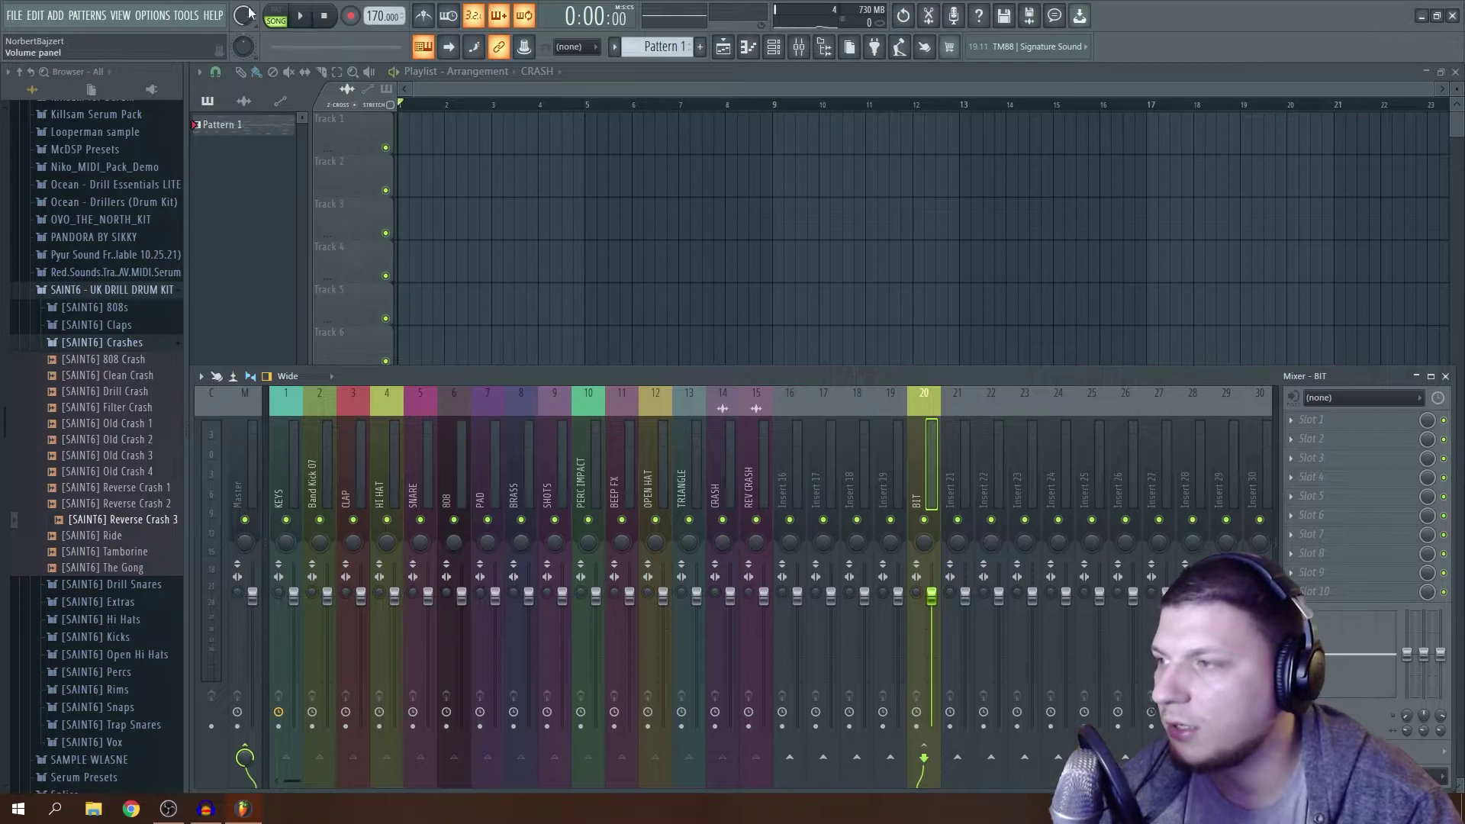
pyautogui.click(298, 17)
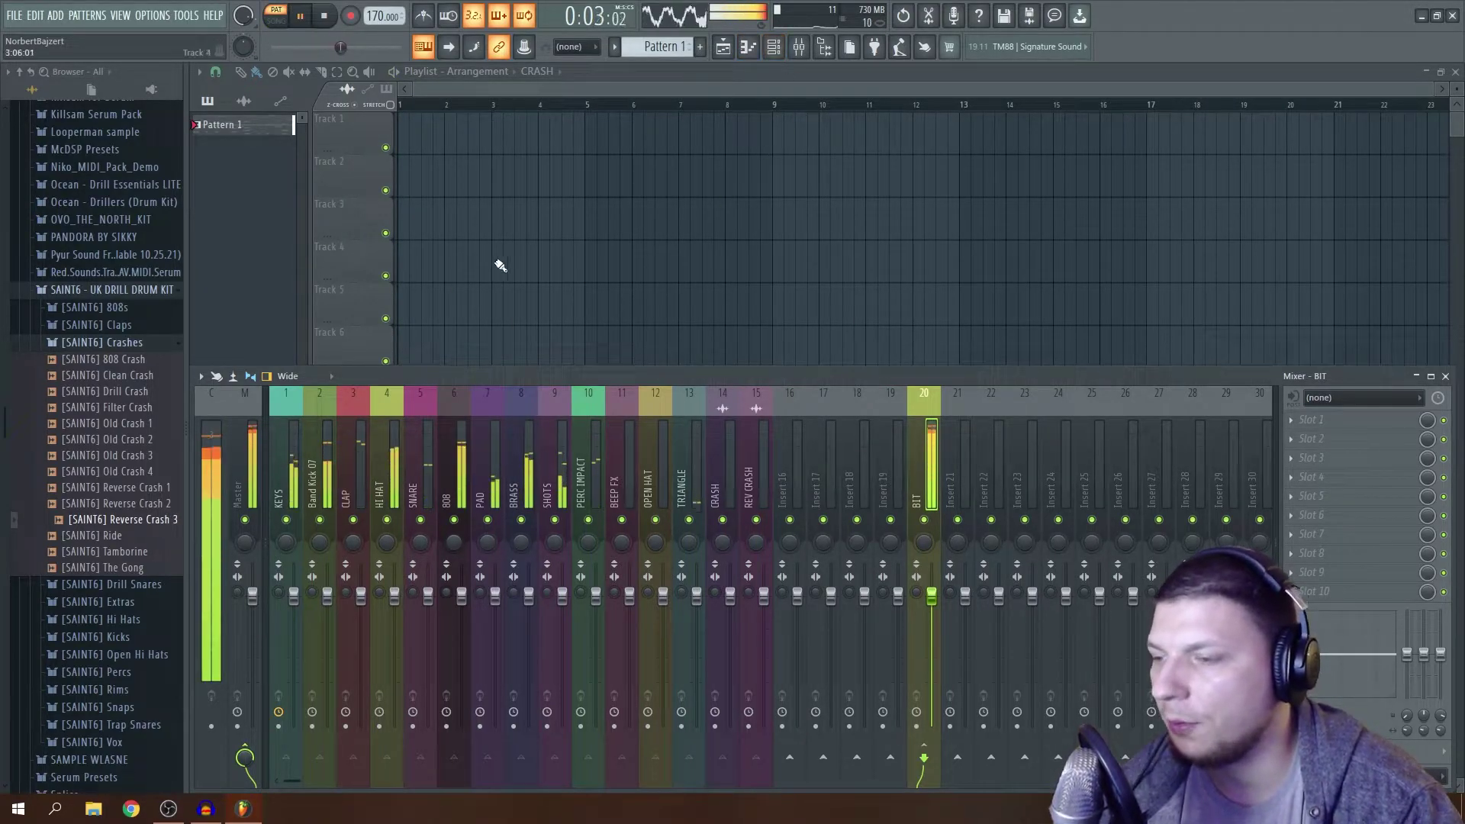
pyautogui.press('space')
# Split Pattern 1 by channel and place all resulting patterns, KEYS to TRIANGLE, on separate playlist tracks starting at bar 1.
pyautogui.rightClick(247, 125)
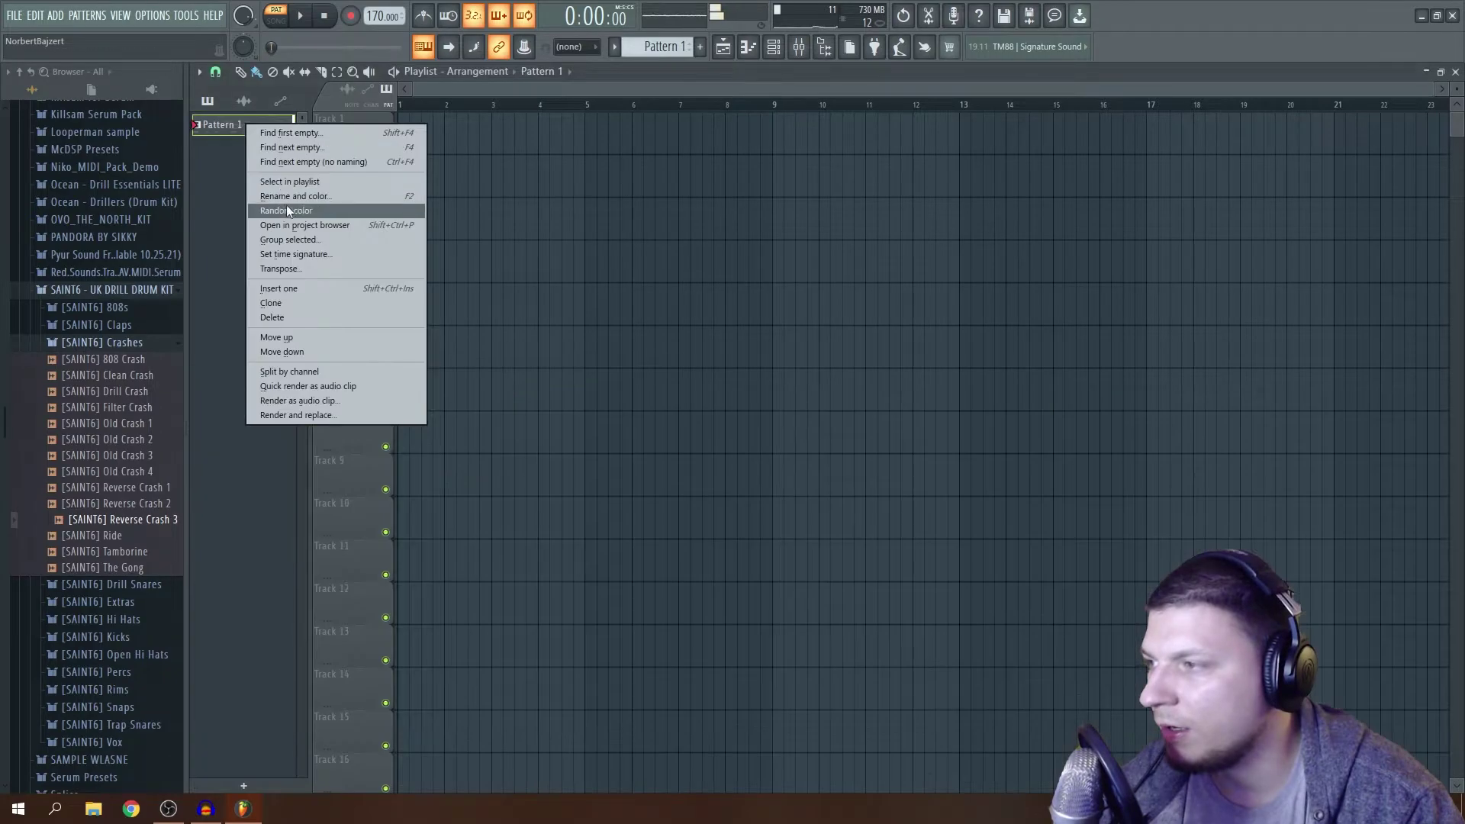
pyautogui.click(298, 372)
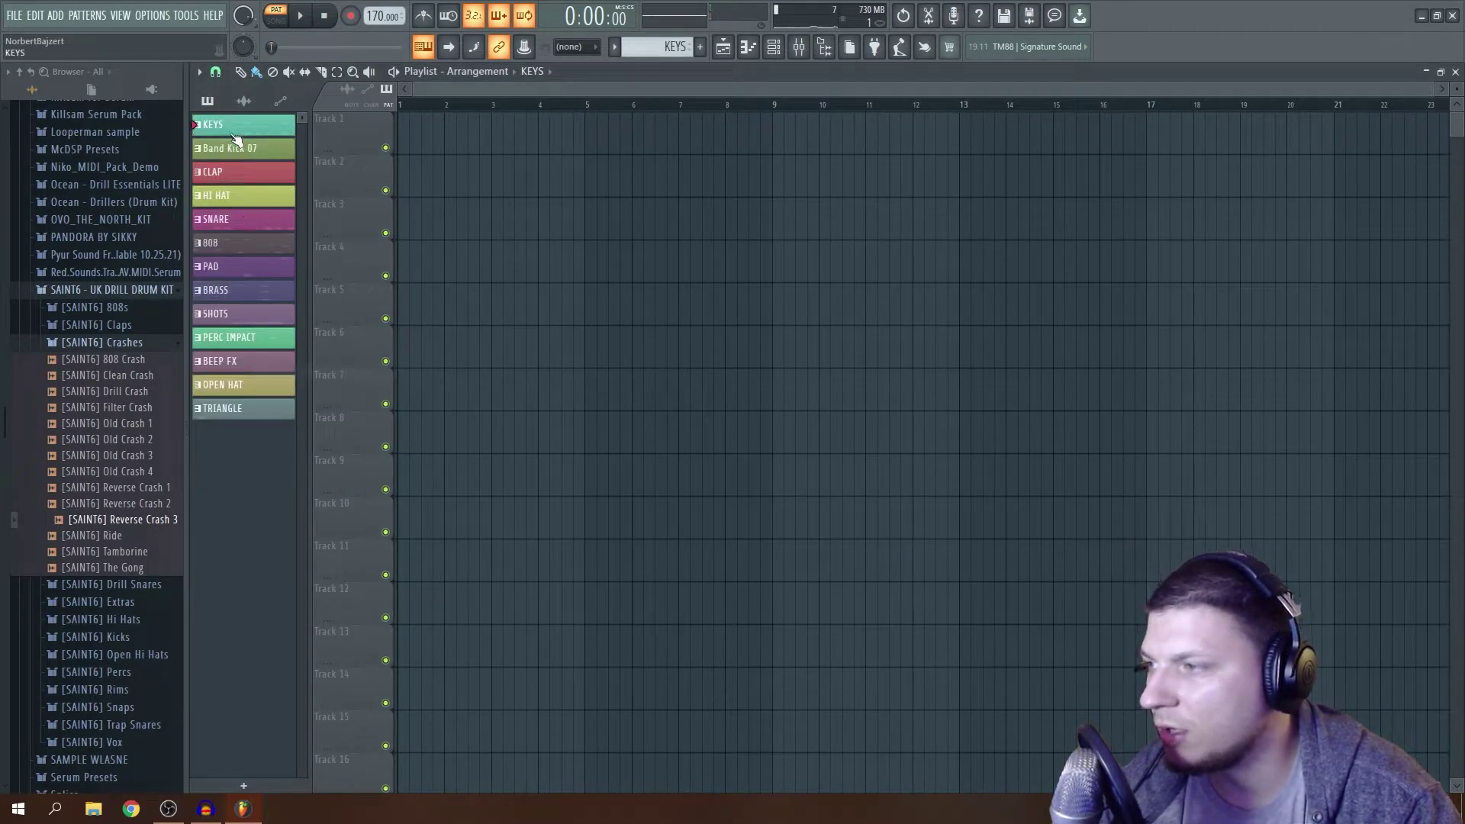
pyautogui.click(251, 409)
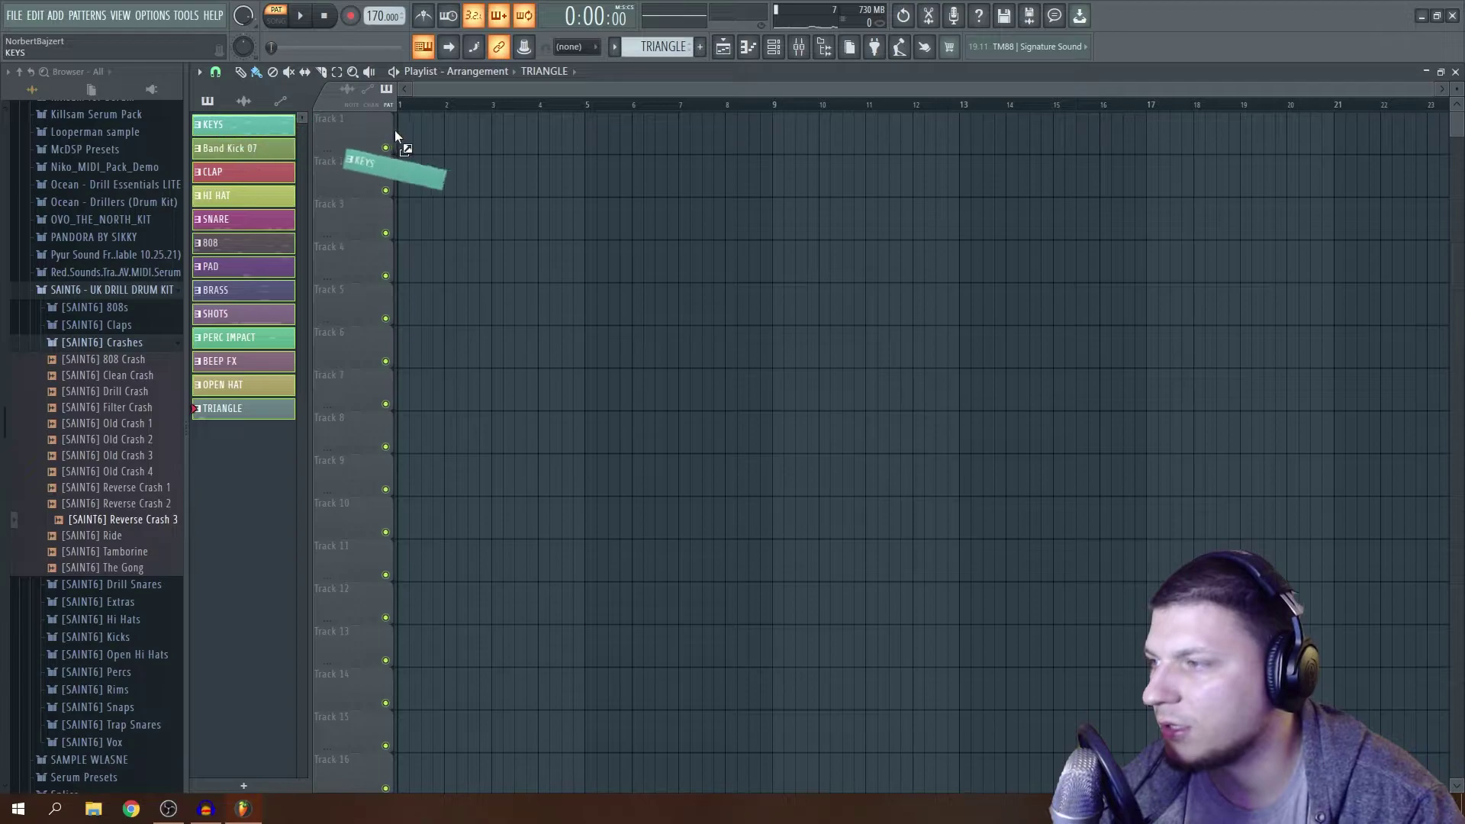
pyautogui.moveTo(343, 133); pyautogui.dragTo(345, 136)
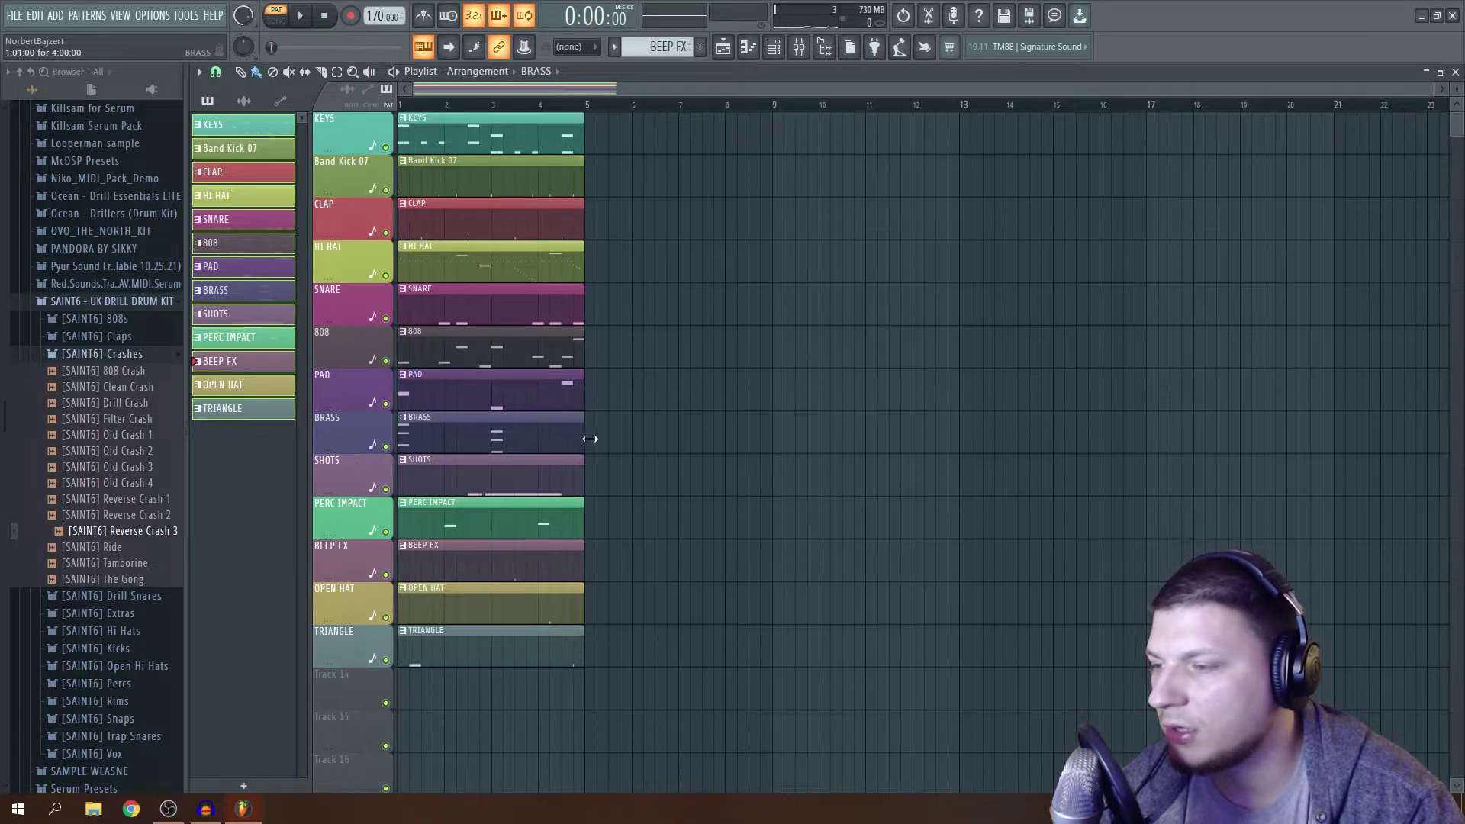
# Add CRASH at bar 1 and REV CRASH ending at bar 5 as audio clips on their own tracks below TRIANGLE.
pyautogui.click(245, 101)
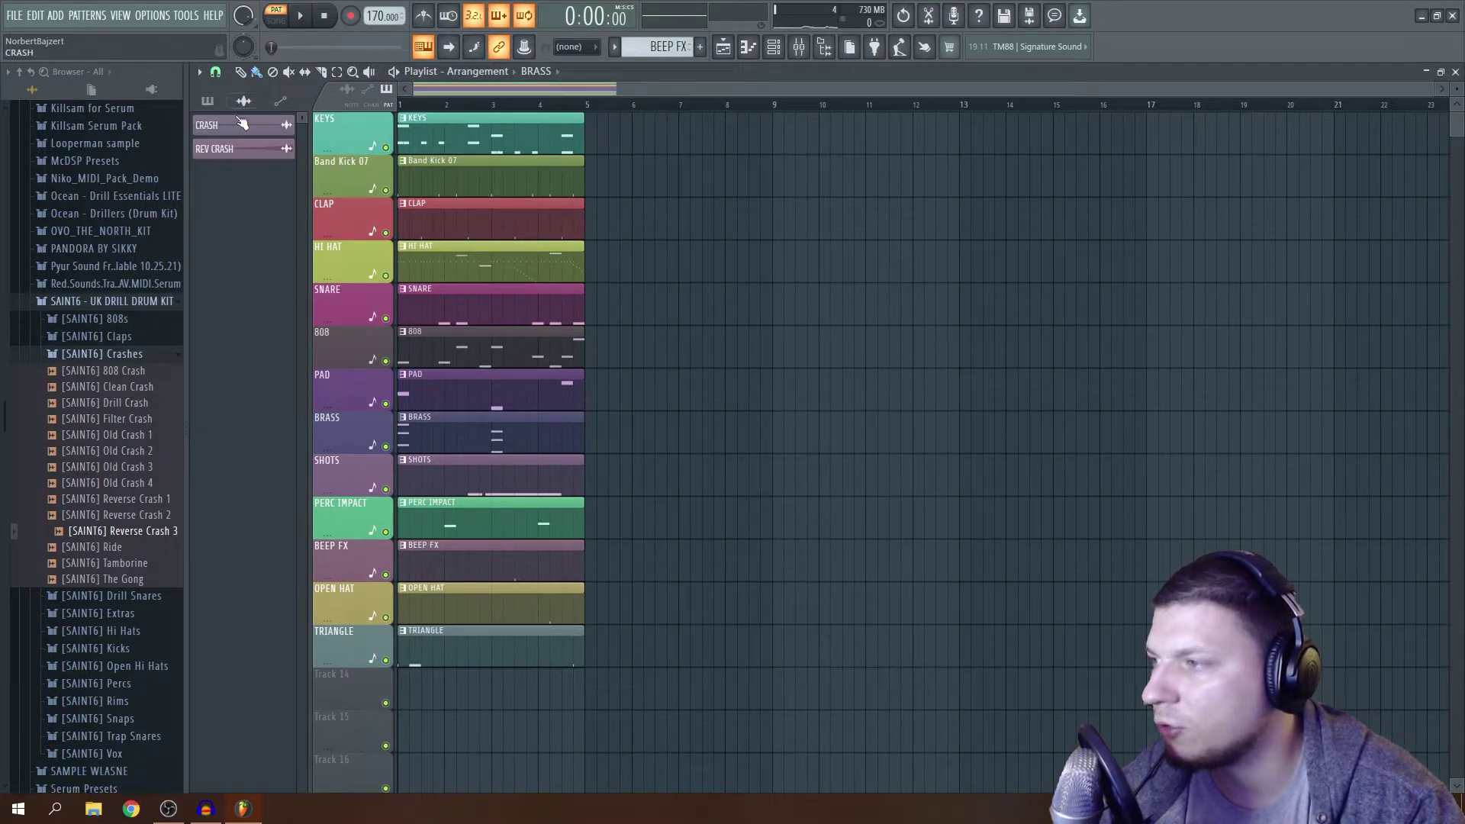
pyautogui.moveTo(361, 711); pyautogui.dragTo(362, 713)
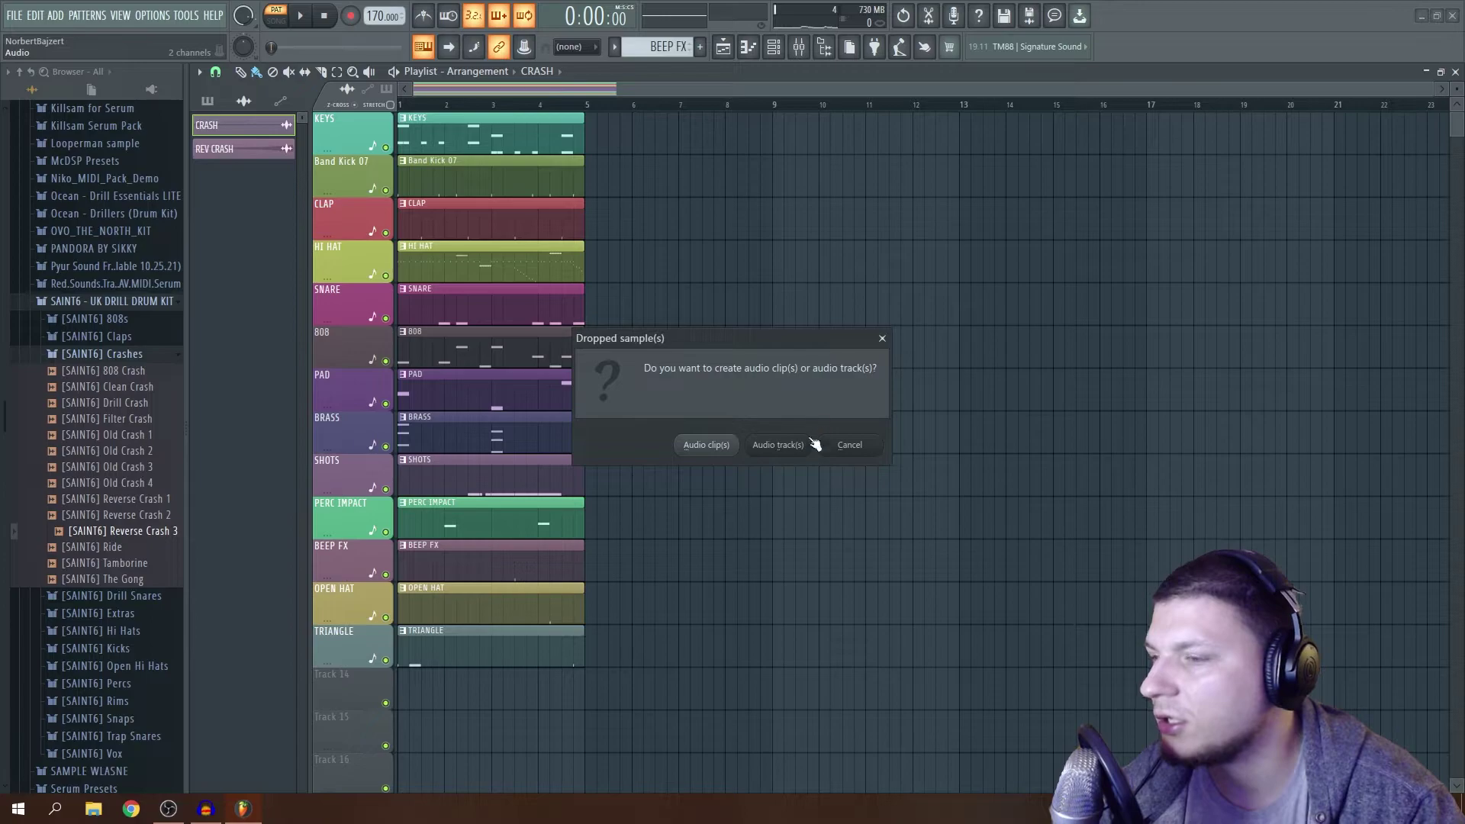
pyautogui.click(721, 447)
pyautogui.moveTo(354, 740); pyautogui.dragTo(356, 736)
pyautogui.click(710, 449)
pyautogui.scroll(5, 539, 86)
pyautogui.scroll(-5, 538, 85)
pyautogui.scroll(3, 1007, 222)
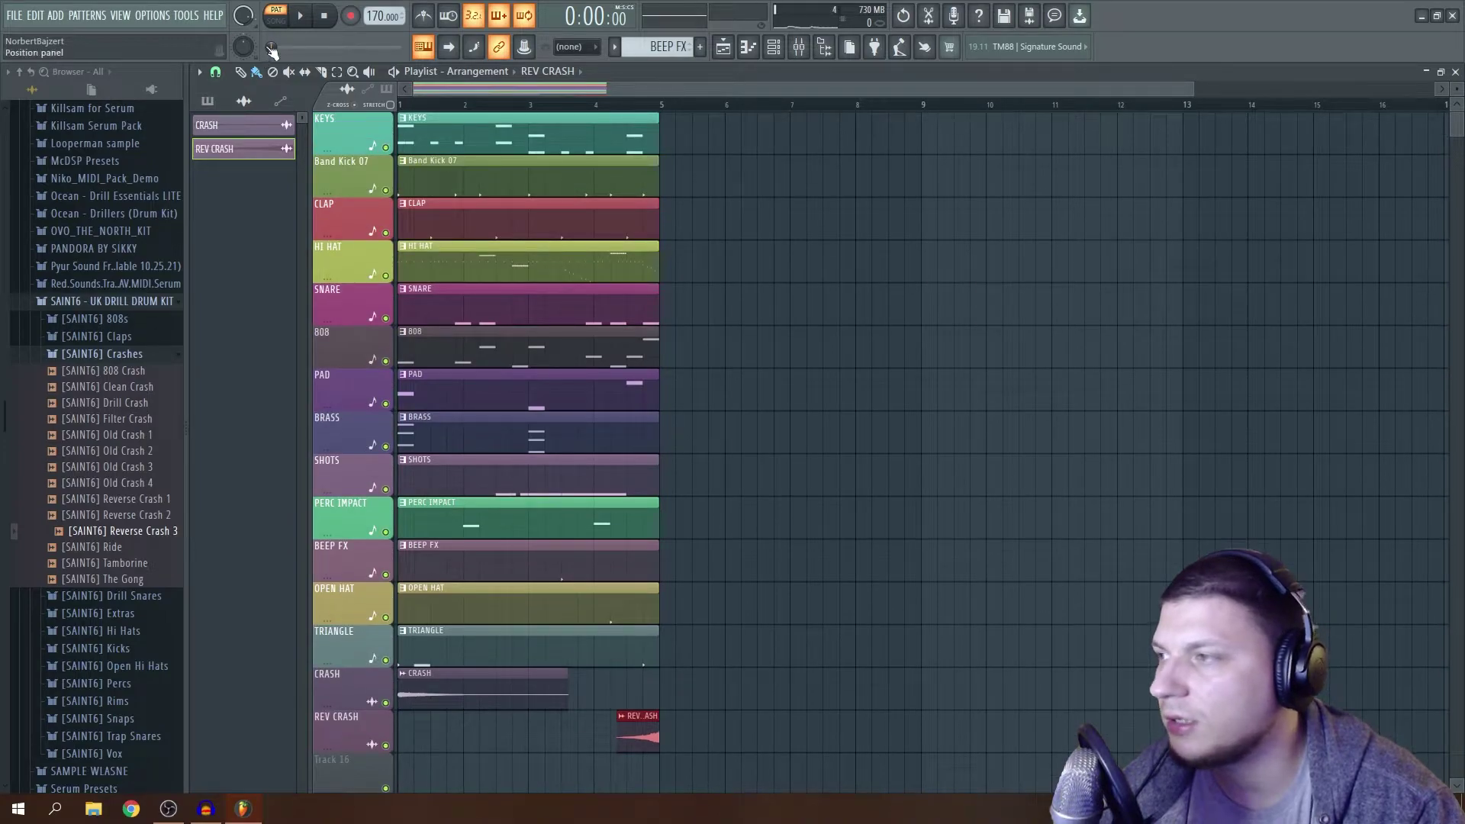
# Duplicate the pattern clips to bars 5 to 8, with REV CRASH ending at bar 9, and play the arrangement in song mode.
pyautogui.click(275, 15)
pyautogui.hotkey('ctrl', 'b')
pyautogui.press('space')
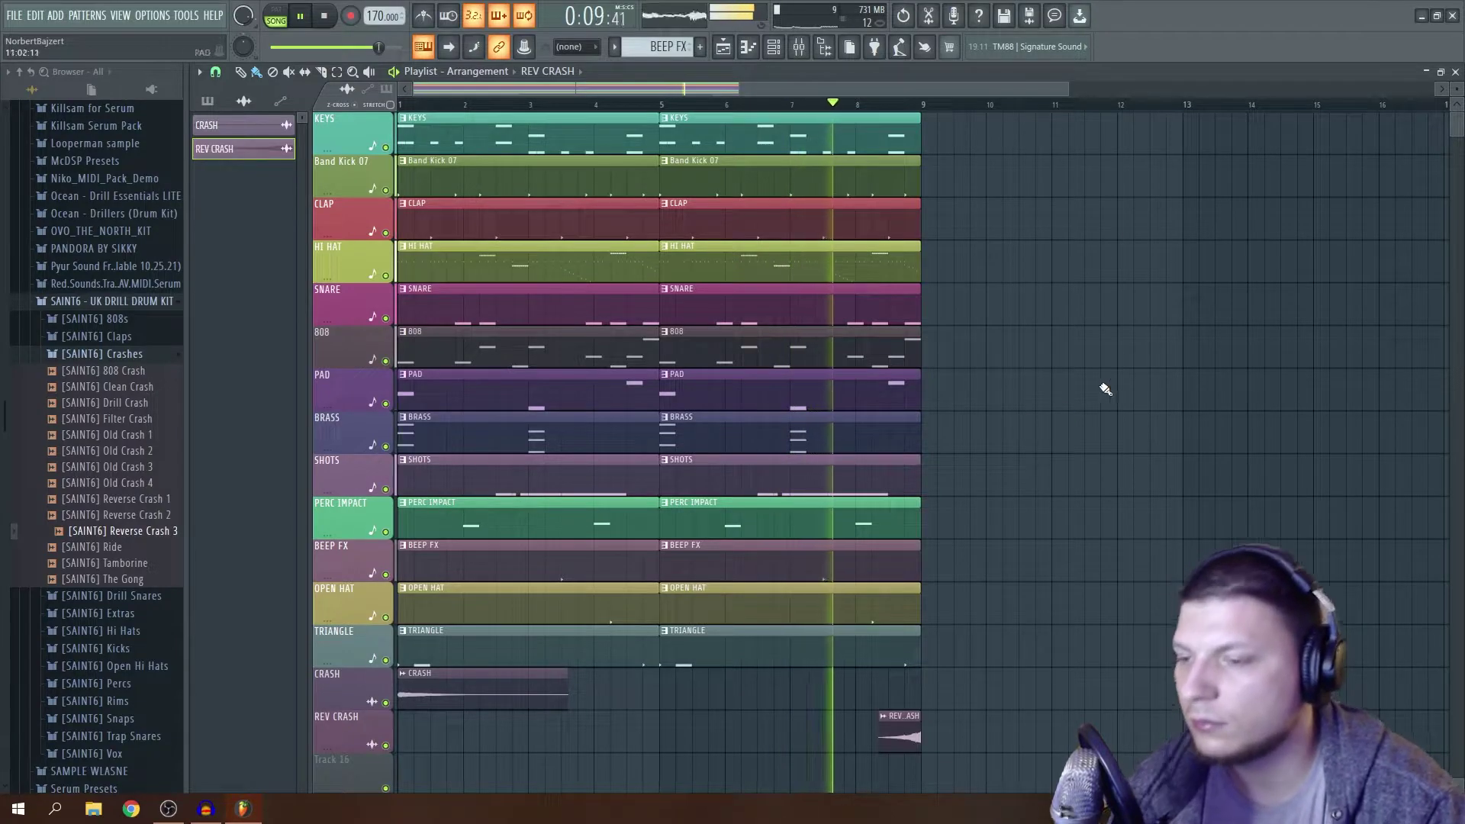
pyautogui.moveTo(1062, 87); pyautogui.dragTo(1175, 93)
pyautogui.press('space')
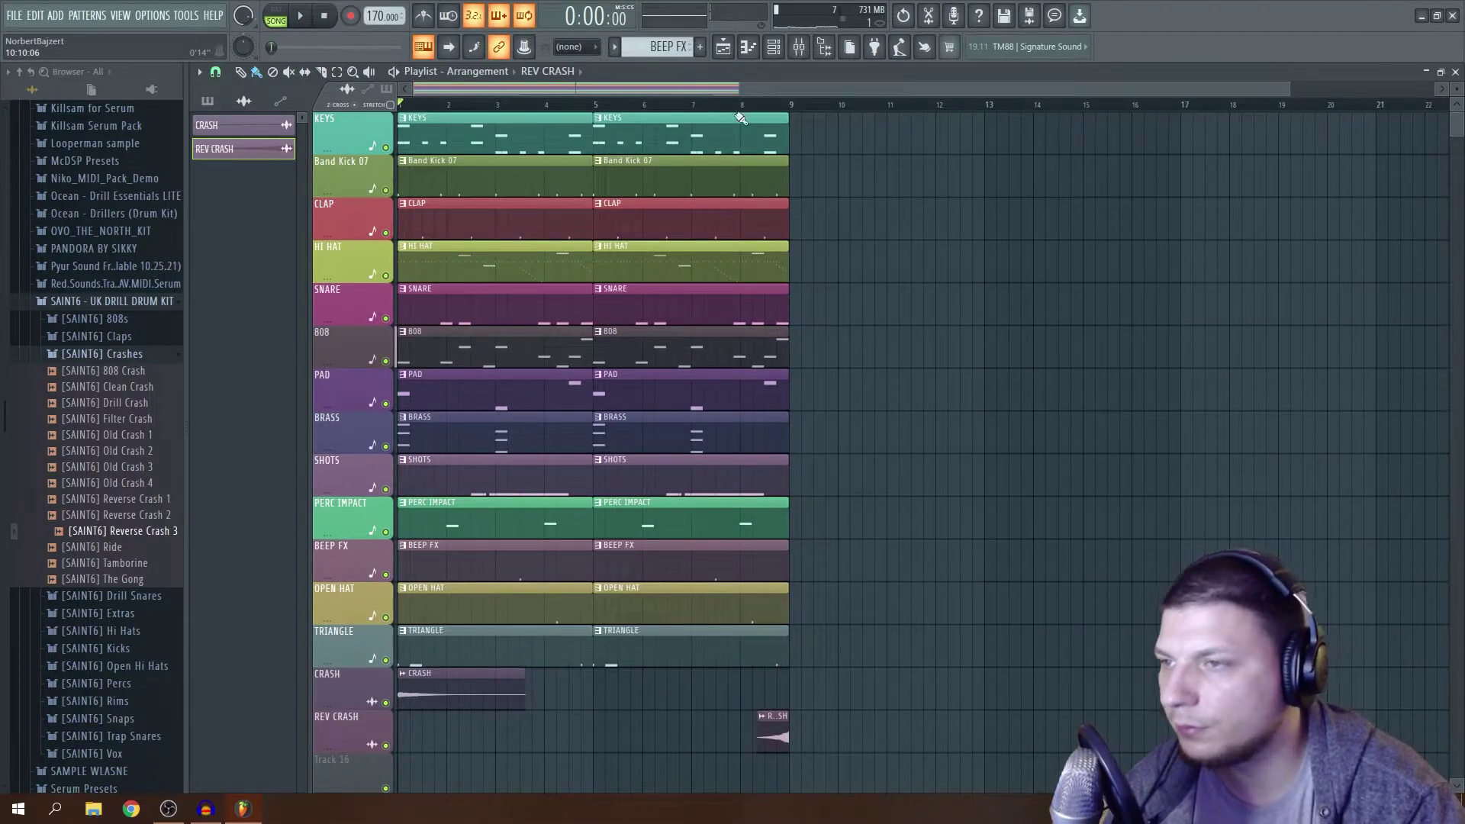
# Move all playlist clips together so the eight-bar section starts at bar 9.
pyautogui.hotkey('ctrl', 'a')
pyautogui.moveTo(434, 122); pyautogui.dragTo(826, 124)
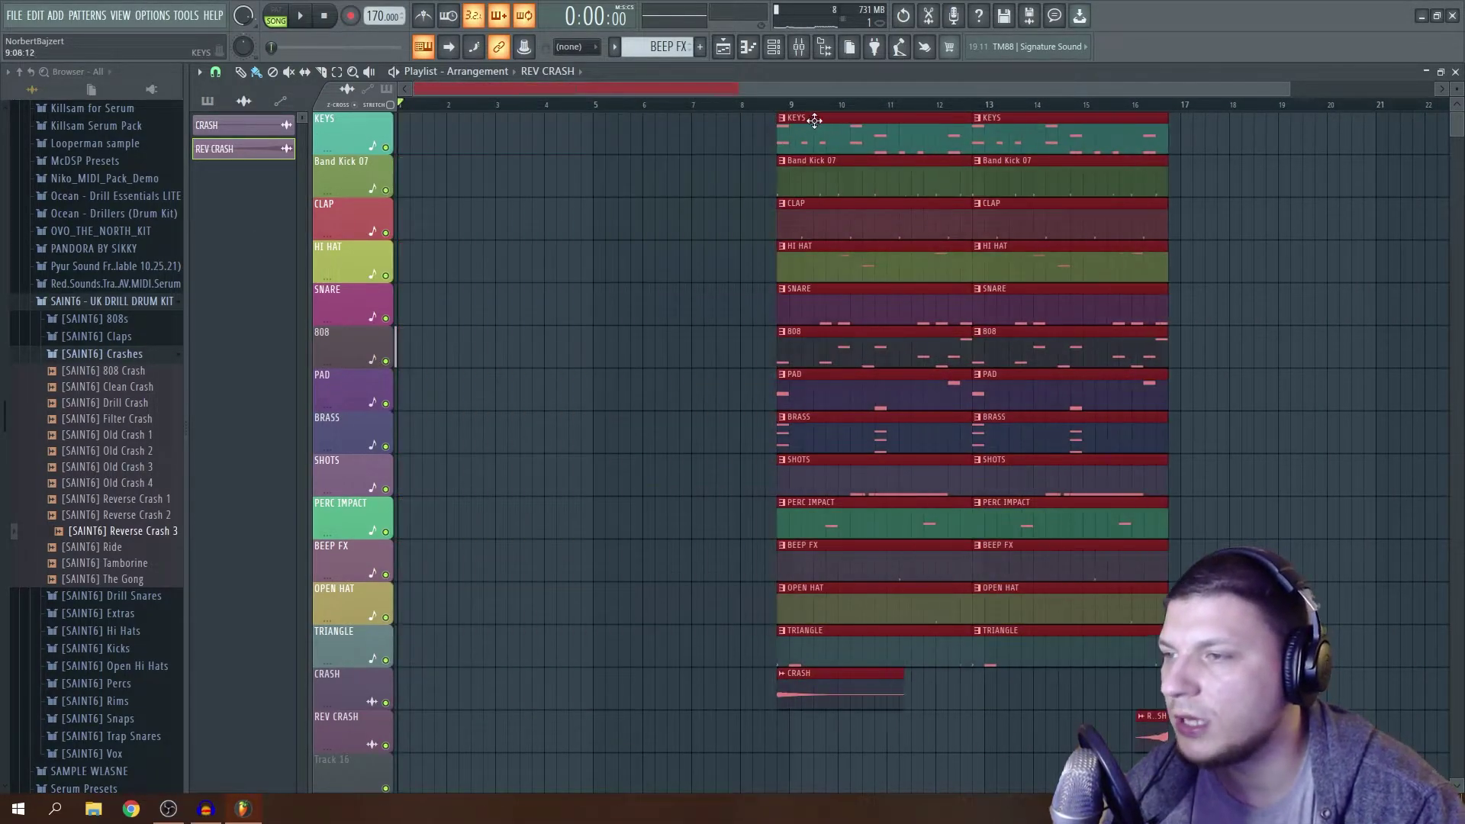
pyautogui.click(826, 124)
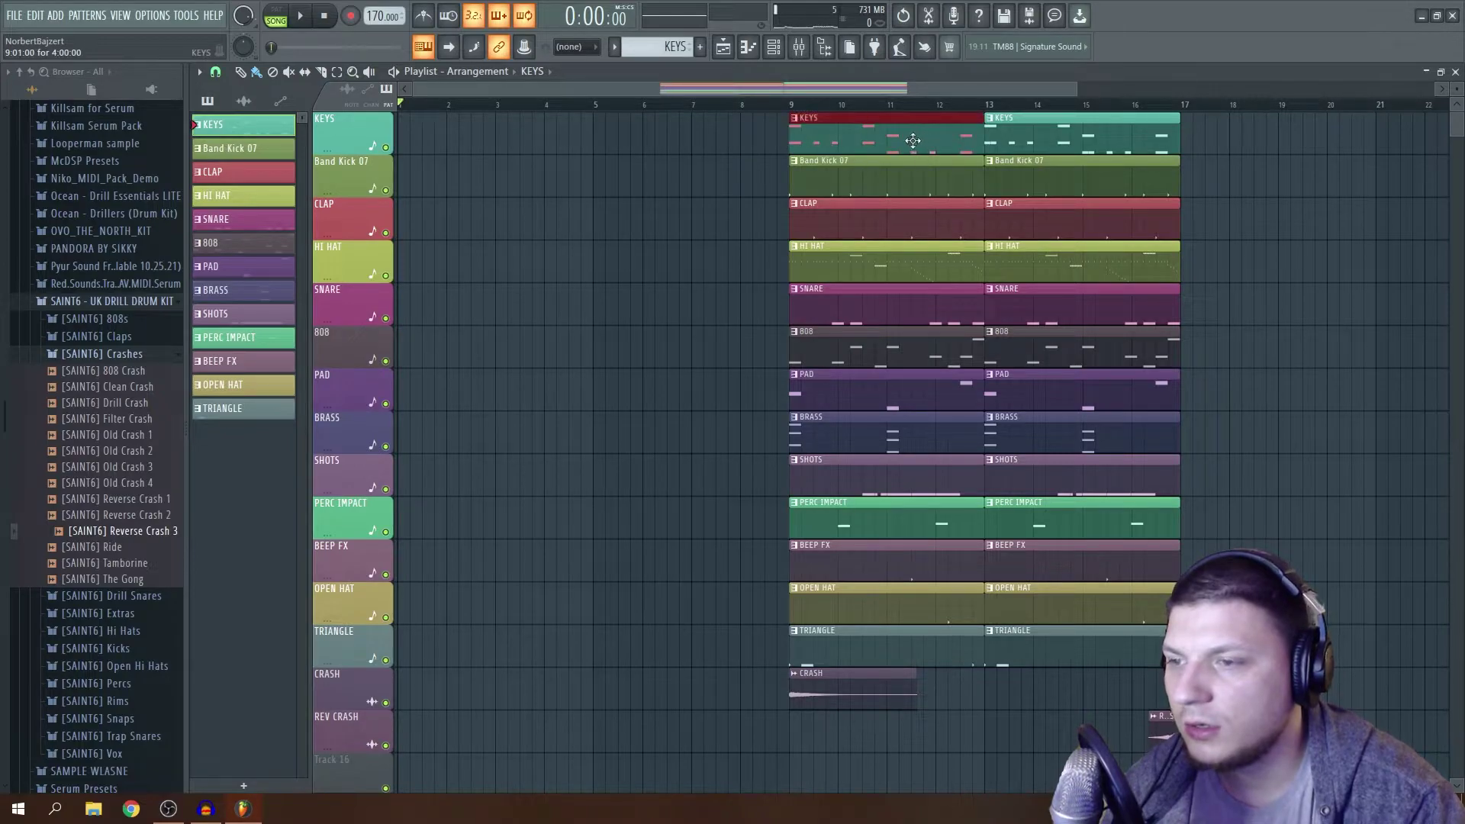
# Start an intro by adding KEYS clips at bars 1 and 5, a PAD clip at bar 5, and a one-bar HI HAT clip at bar 8.
pyautogui.click(442, 138)
pyautogui.click(633, 145)
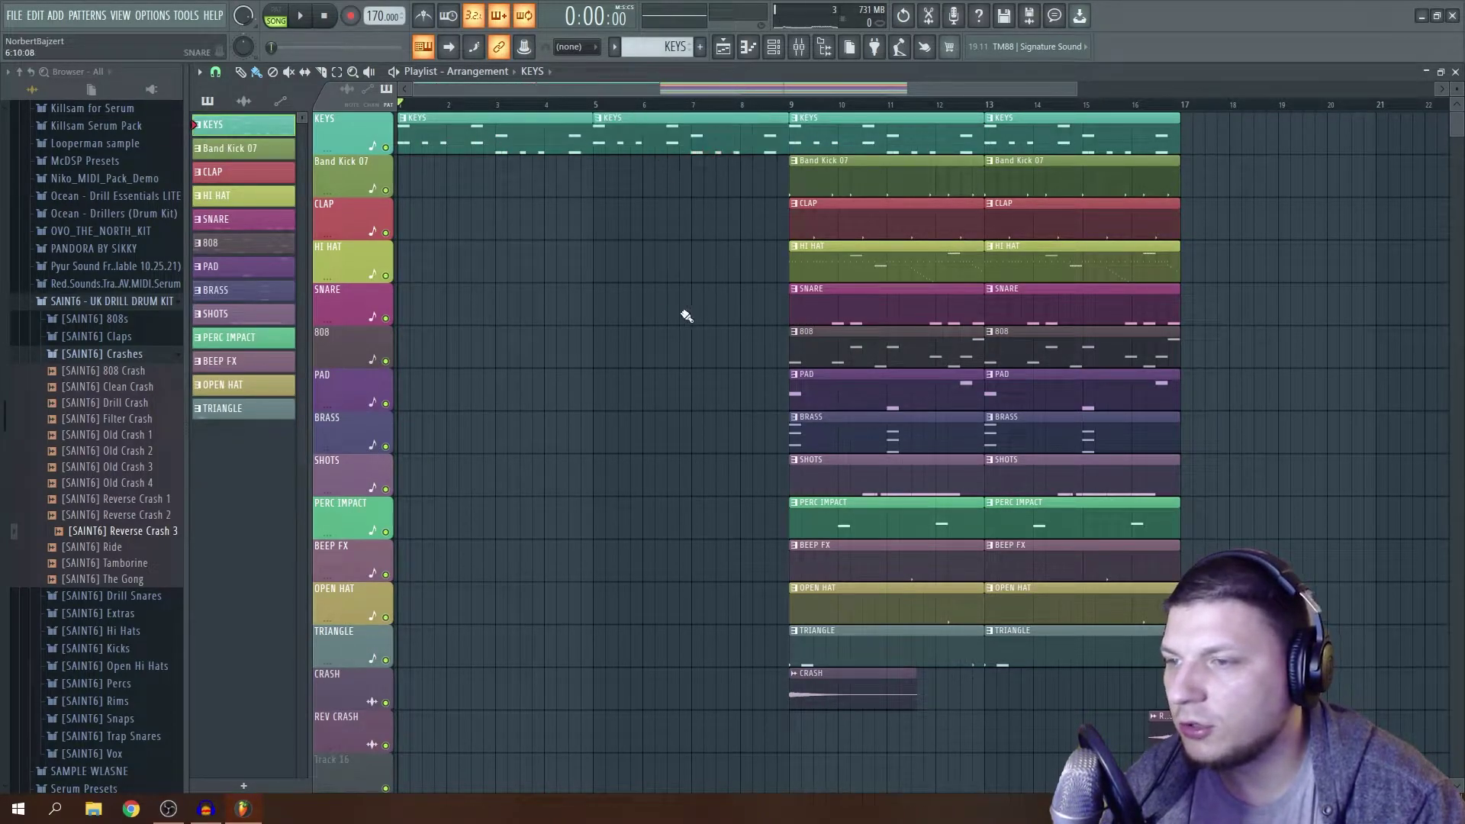
pyautogui.moveTo(895, 394); pyautogui.dragTo(686, 402)
pyautogui.moveTo(898, 256); pyautogui.dragTo(689, 257)
pyautogui.moveTo(596, 270); pyautogui.dragTo(734, 282)
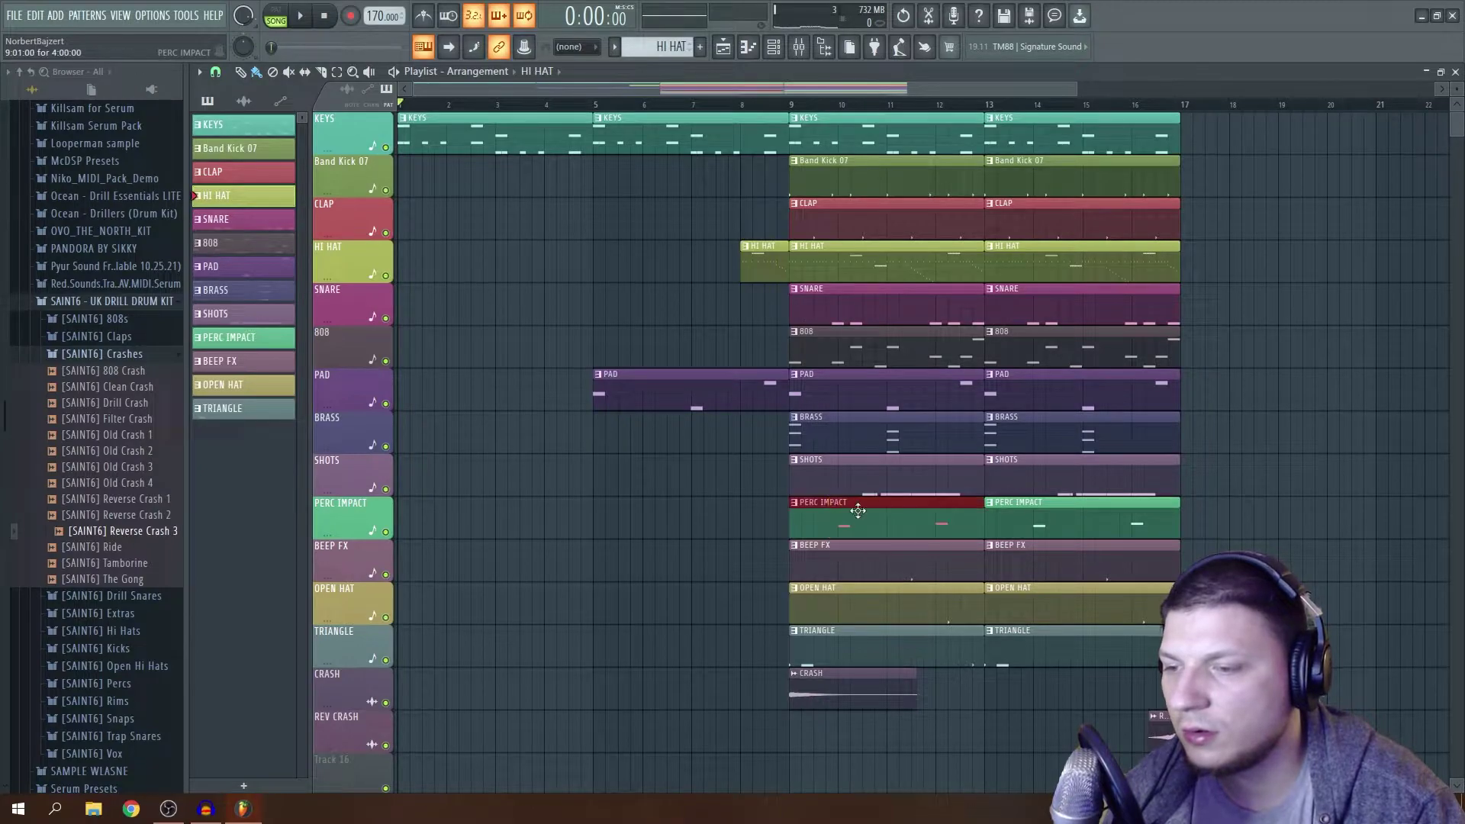
# Add BEEP FX and OPEN HAT clips at bar 5, plus a short TRIANGLE clip and a REV CRASH ending at bar 9.
pyautogui.moveTo(821, 564); pyautogui.dragTo(632, 523)
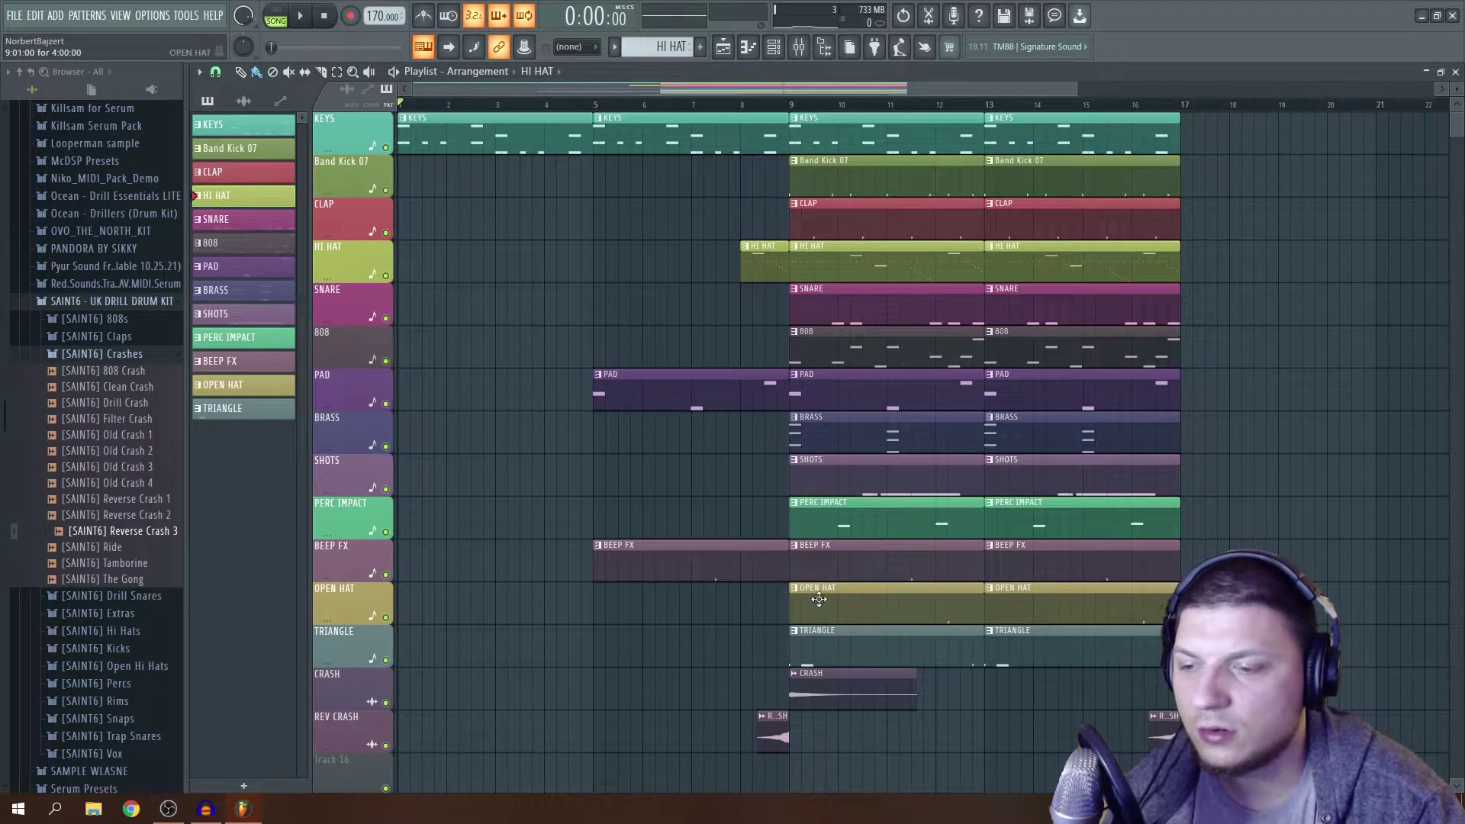
pyautogui.moveTo(826, 605); pyautogui.dragTo(744, 651)
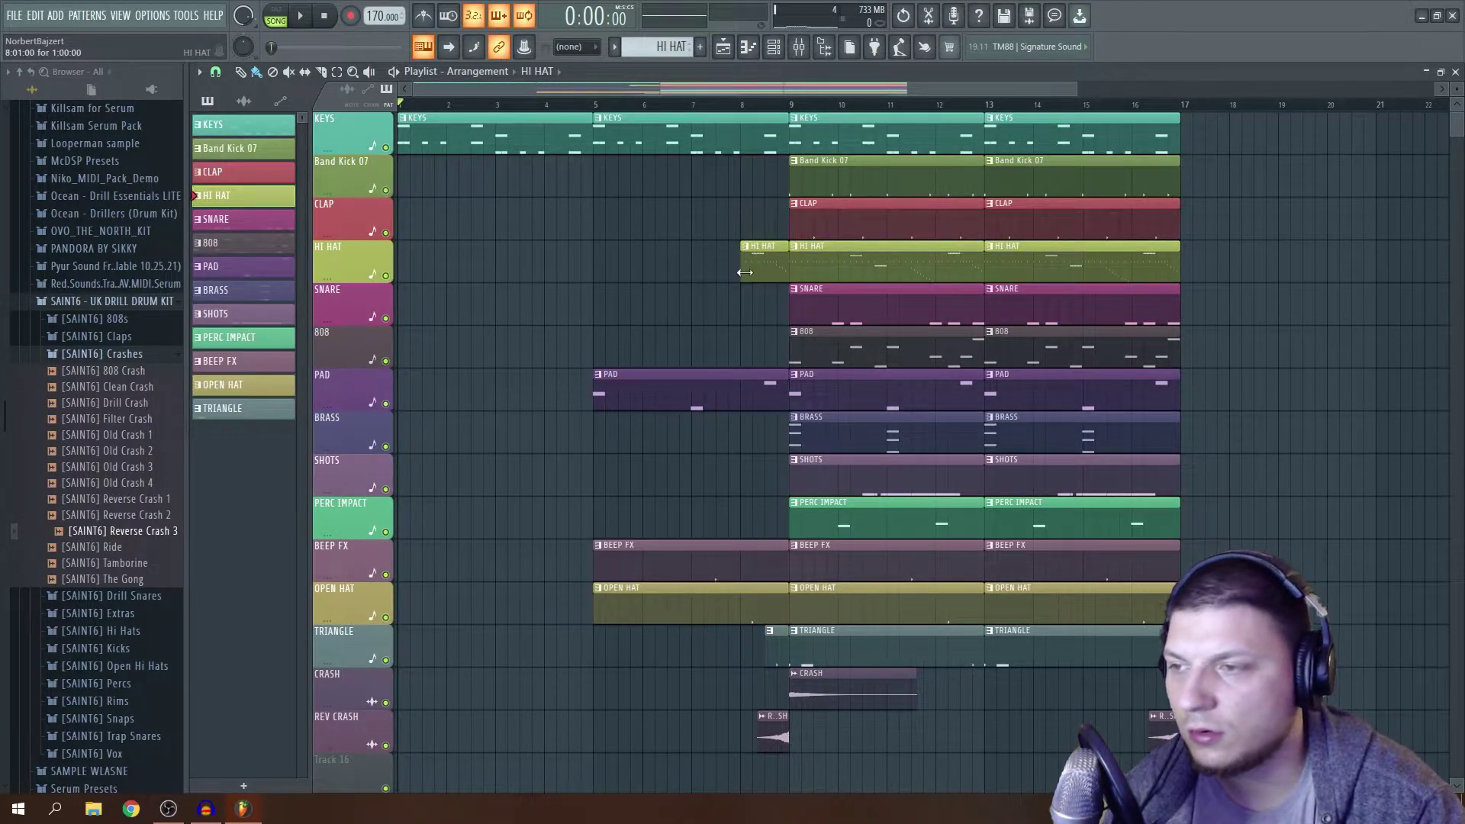
# Copy the 808 clip to bars 1 and 5 and play the intro into bar 9.
pyautogui.press('space')
pyautogui.click(903, 350)
pyautogui.moveTo(904, 349); pyautogui.dragTo(668, 345)
pyautogui.press('space')
pyautogui.press('space')
pyautogui.click(573, 250)
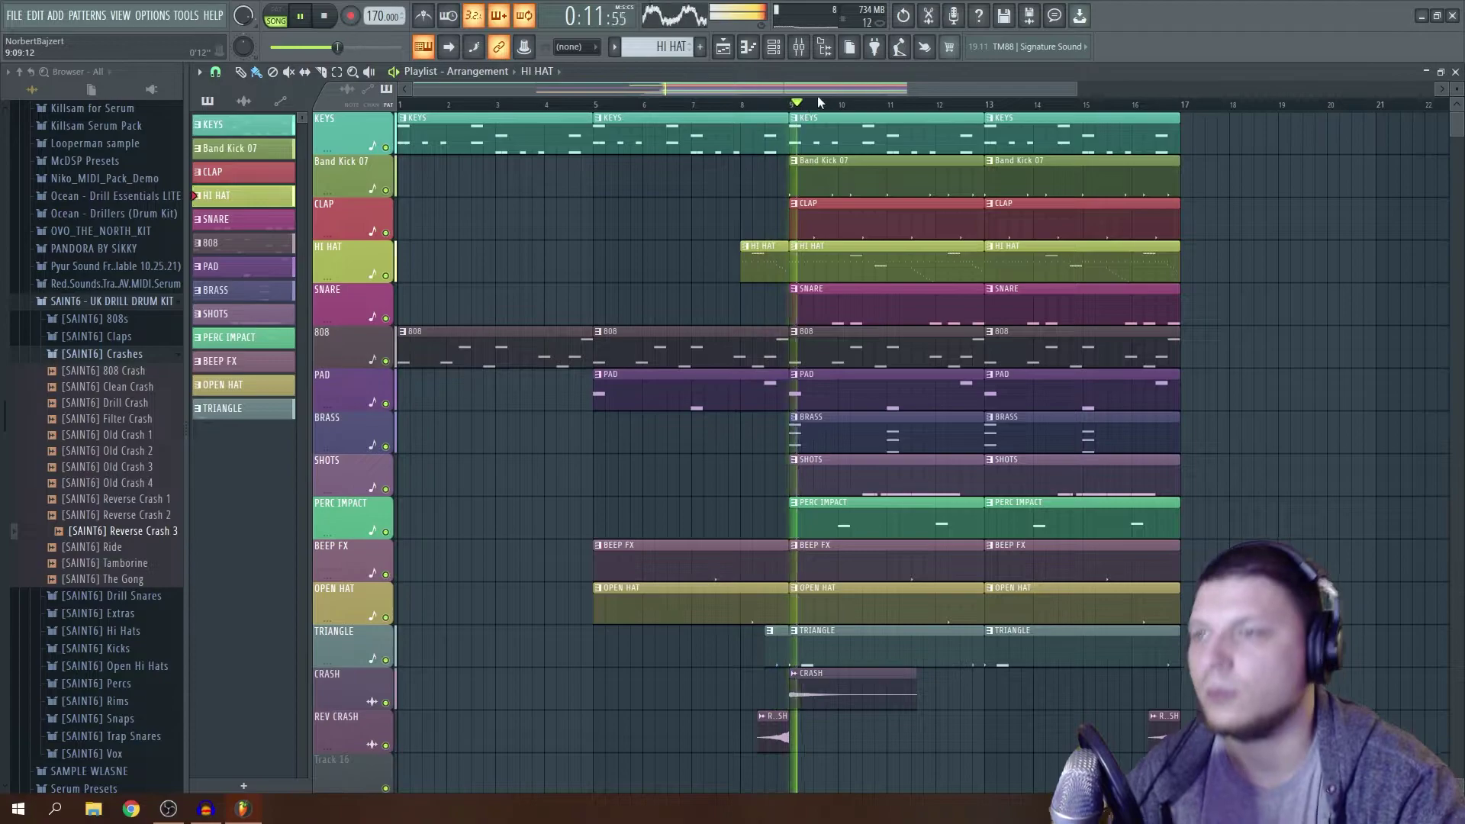
# Collapse the [SAINT6] Crashes and SAINT6 - UK DRILL DRUM KIT folders in the browser.
pyautogui.click(107, 353)
pyautogui.click(110, 300)
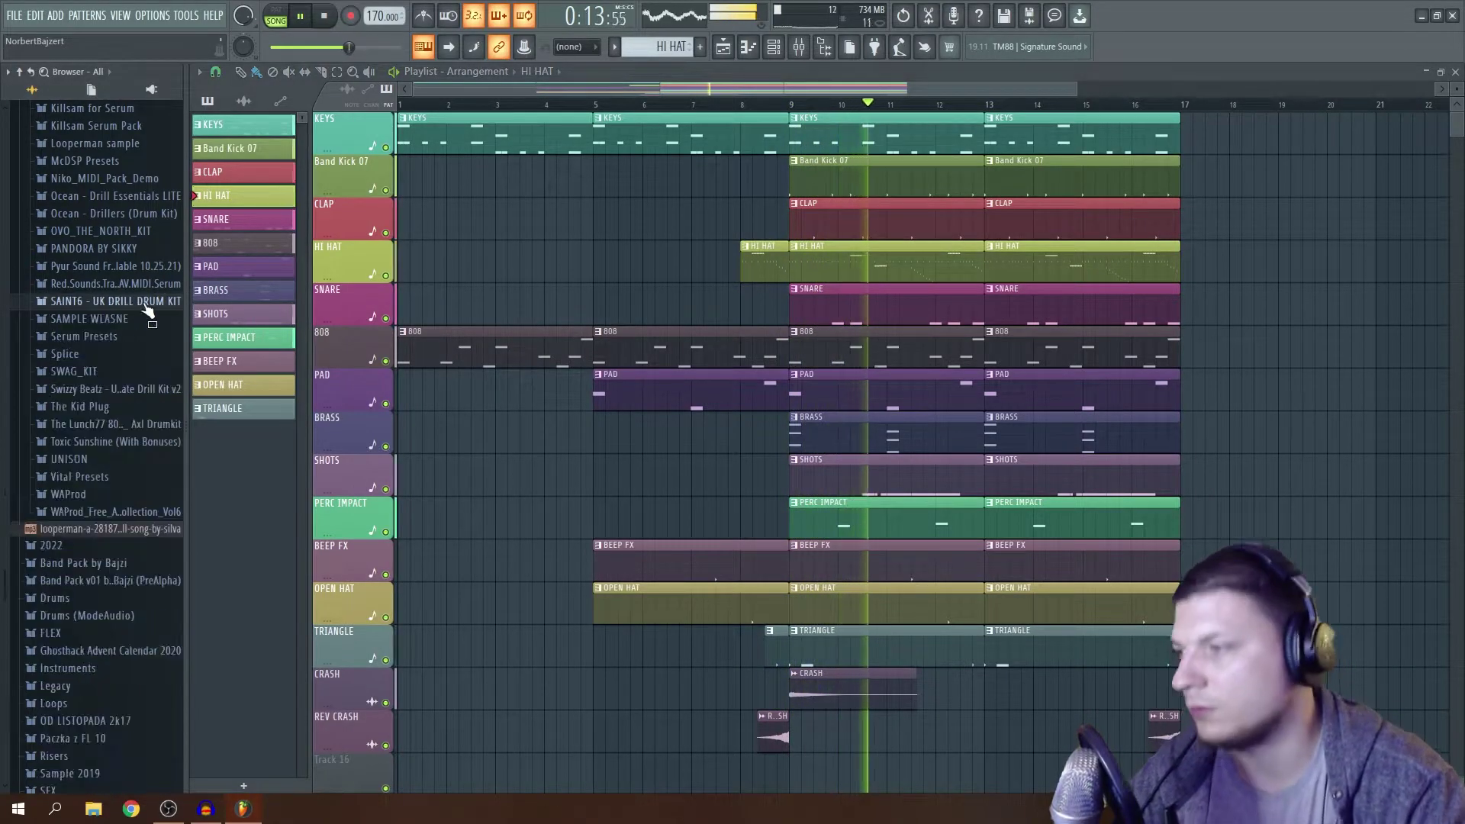
pyautogui.scroll(-1, 1396, 481)
pyautogui.scroll(1, 1396, 480)
# Duplicate the eight-bar section from bar 9 to bars 17 to 24, and repeat the resulting 16 bars at bars 25 to 40.
pyautogui.moveTo(1194, 95); pyautogui.dragTo(807, 91)
pyautogui.hotkey('ctrl', 'b')
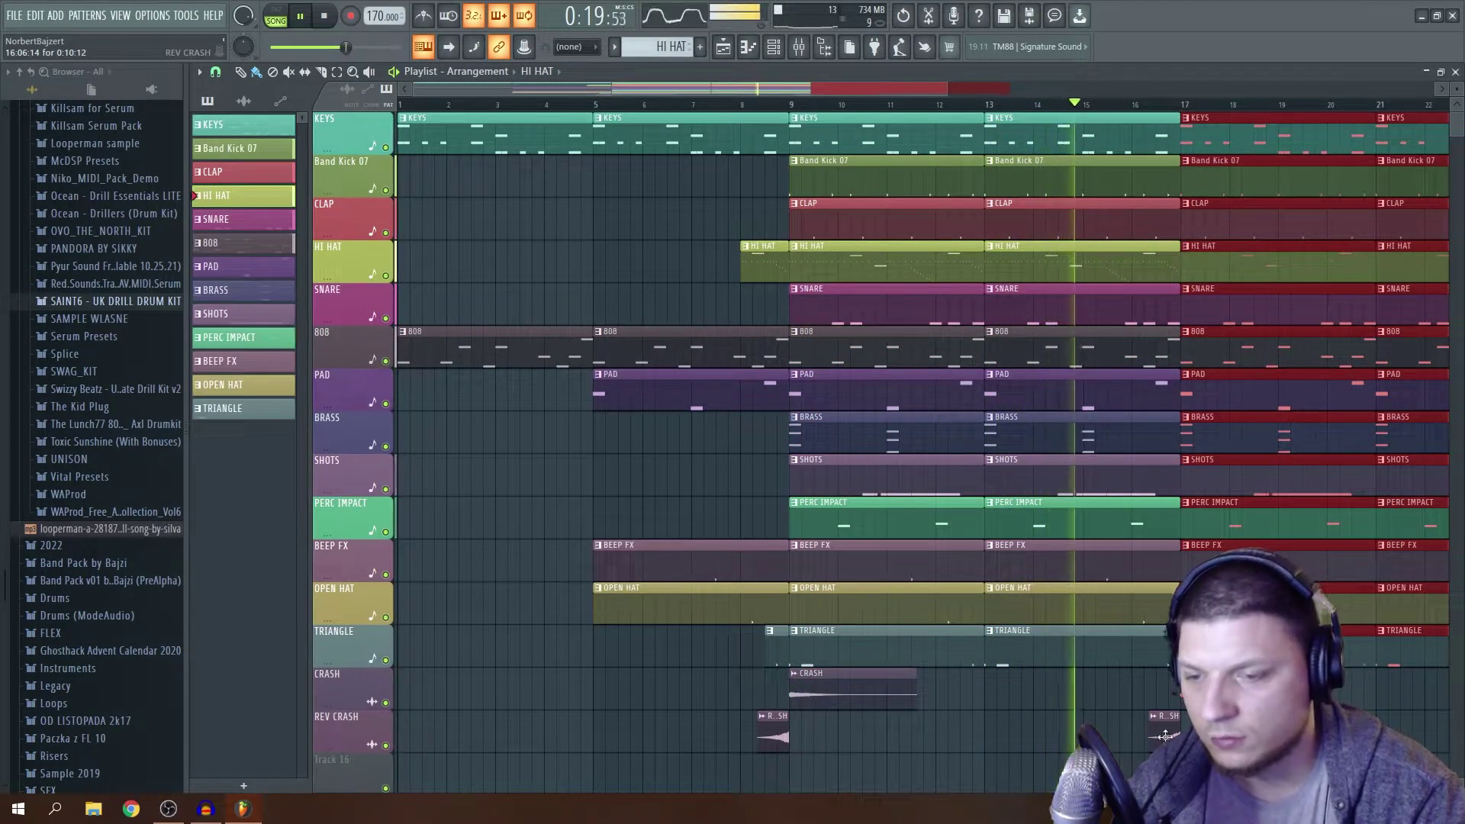
pyautogui.moveTo(887, 95); pyautogui.dragTo(1065, 100)
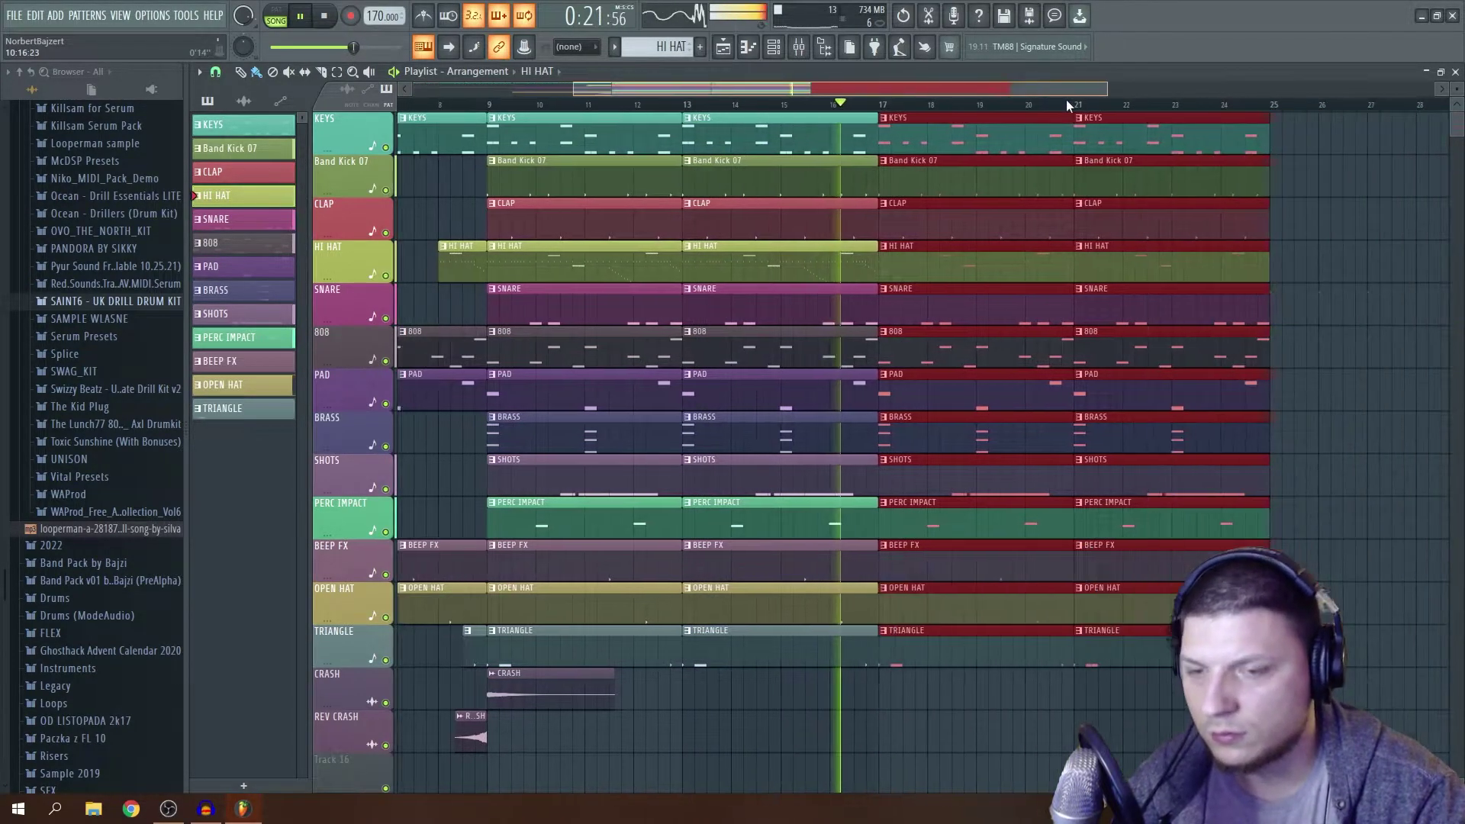
pyautogui.moveTo(1293, 786); pyautogui.dragTo(492, 111)
pyautogui.hotkey('ctrl', 'b')
pyautogui.press('space')
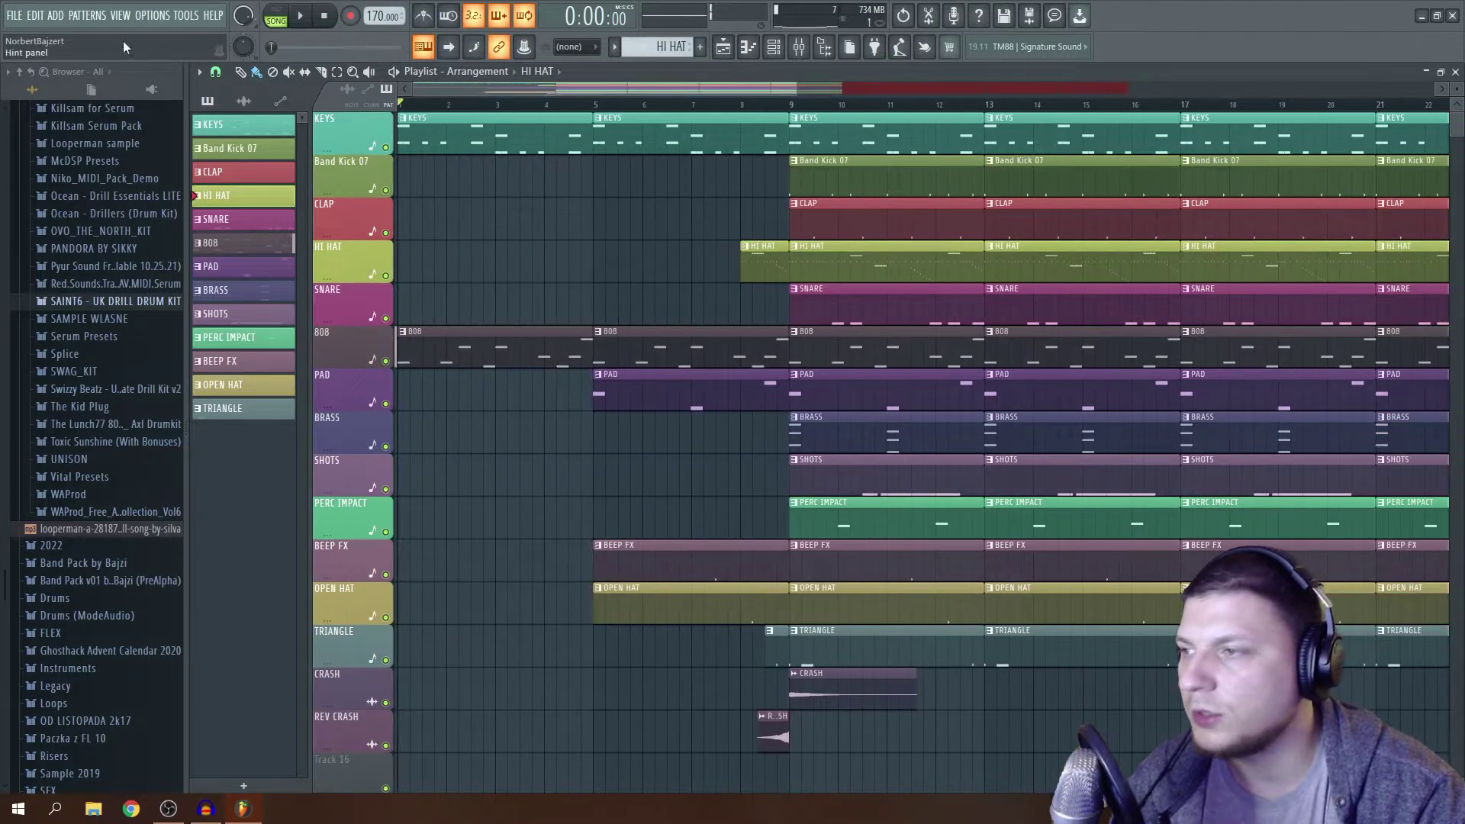
# Add playlist markers named INTRO at bar 1 and REFREN at bar 9.
pyautogui.click(199, 71)
pyautogui.moveTo(317, 193)
pyautogui.click(393, 190)
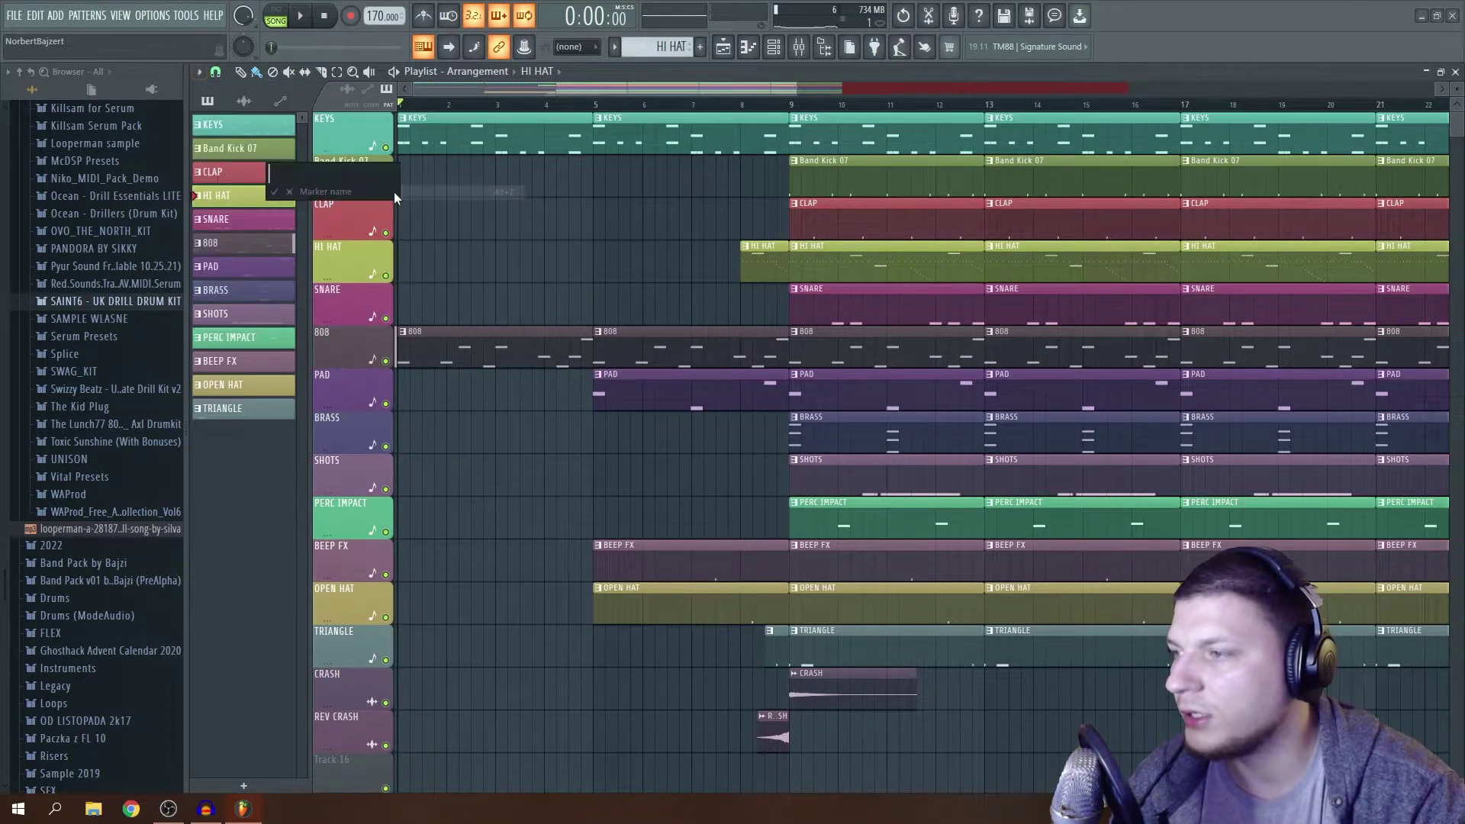
pyautogui.write('INTRO')
pyautogui.press('Return')
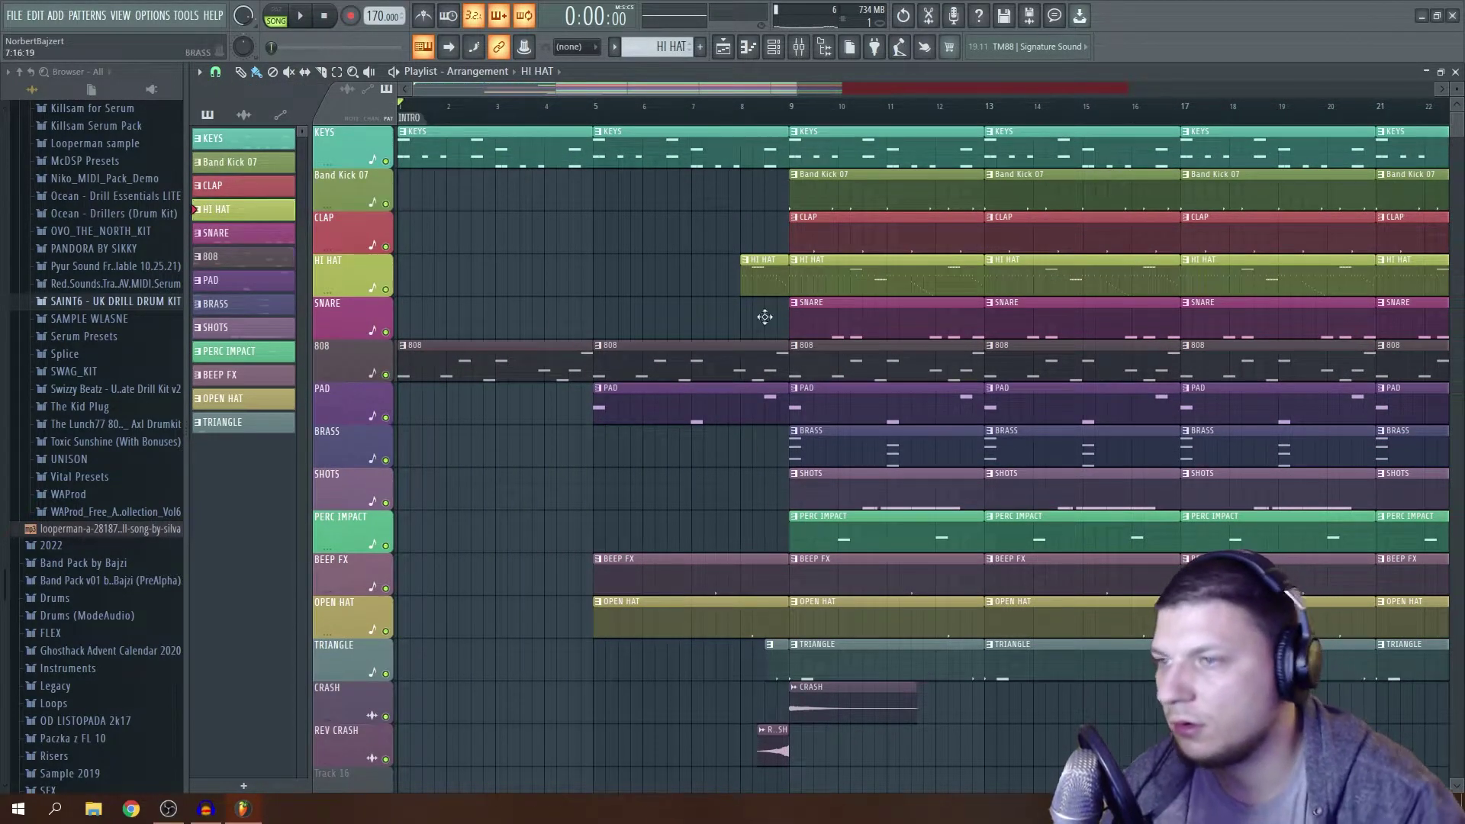
pyautogui.write('REFREN')
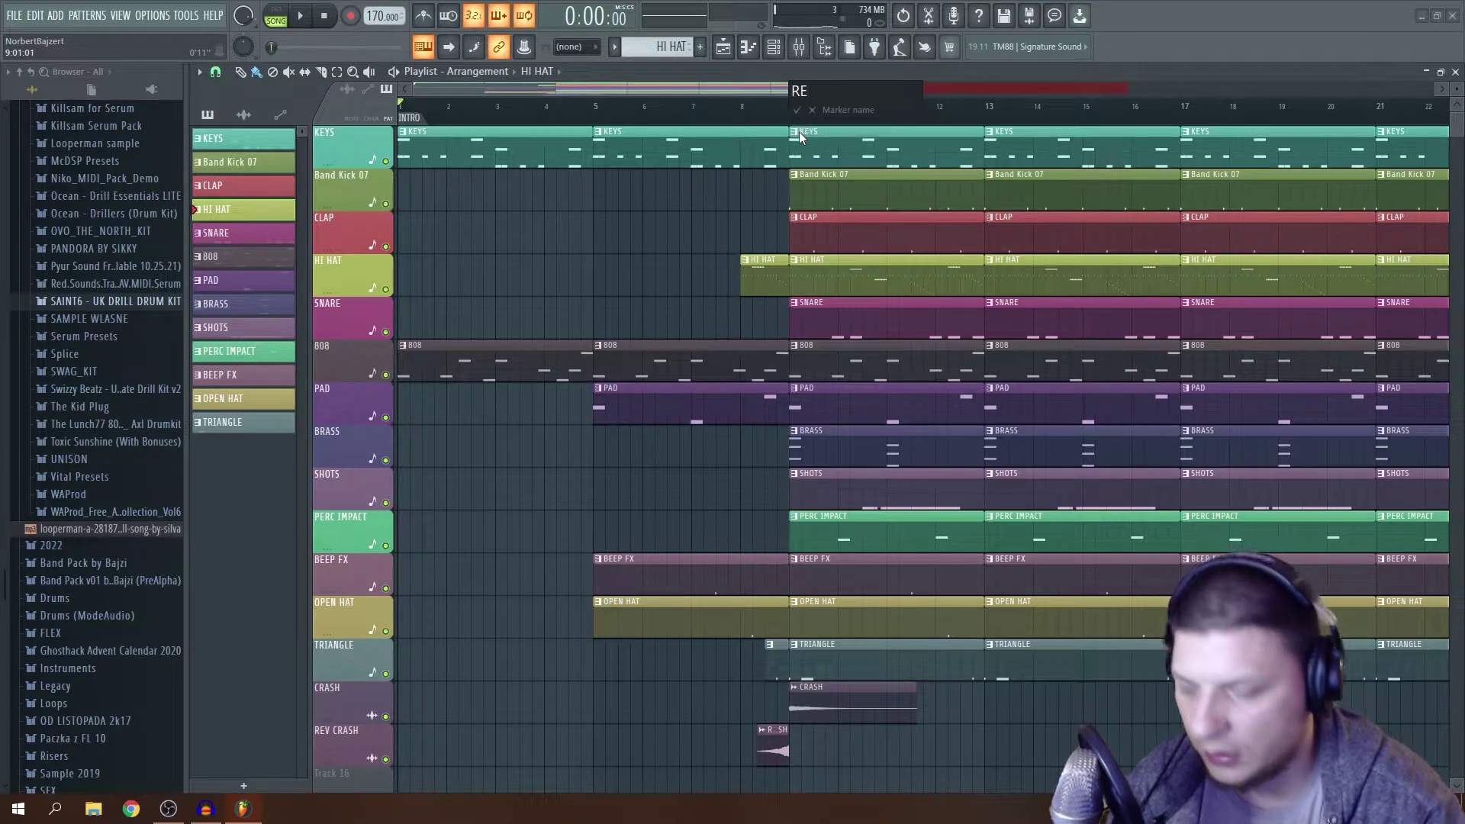
pyautogui.press('Return')
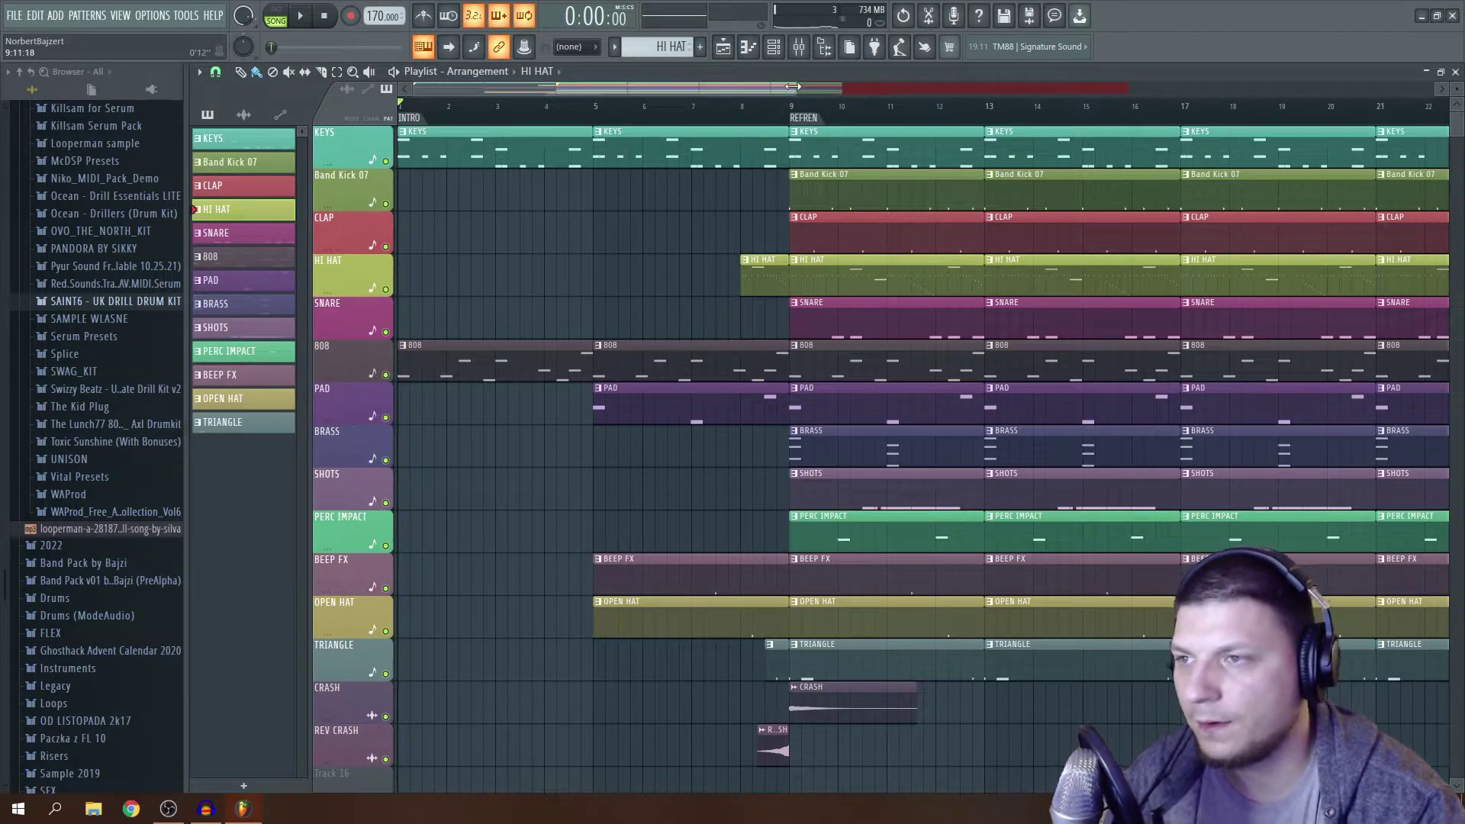
# Add a playlist marker named ZWROTKA at bar 25.
pyautogui.moveTo(799, 89); pyautogui.dragTo(989, 127)
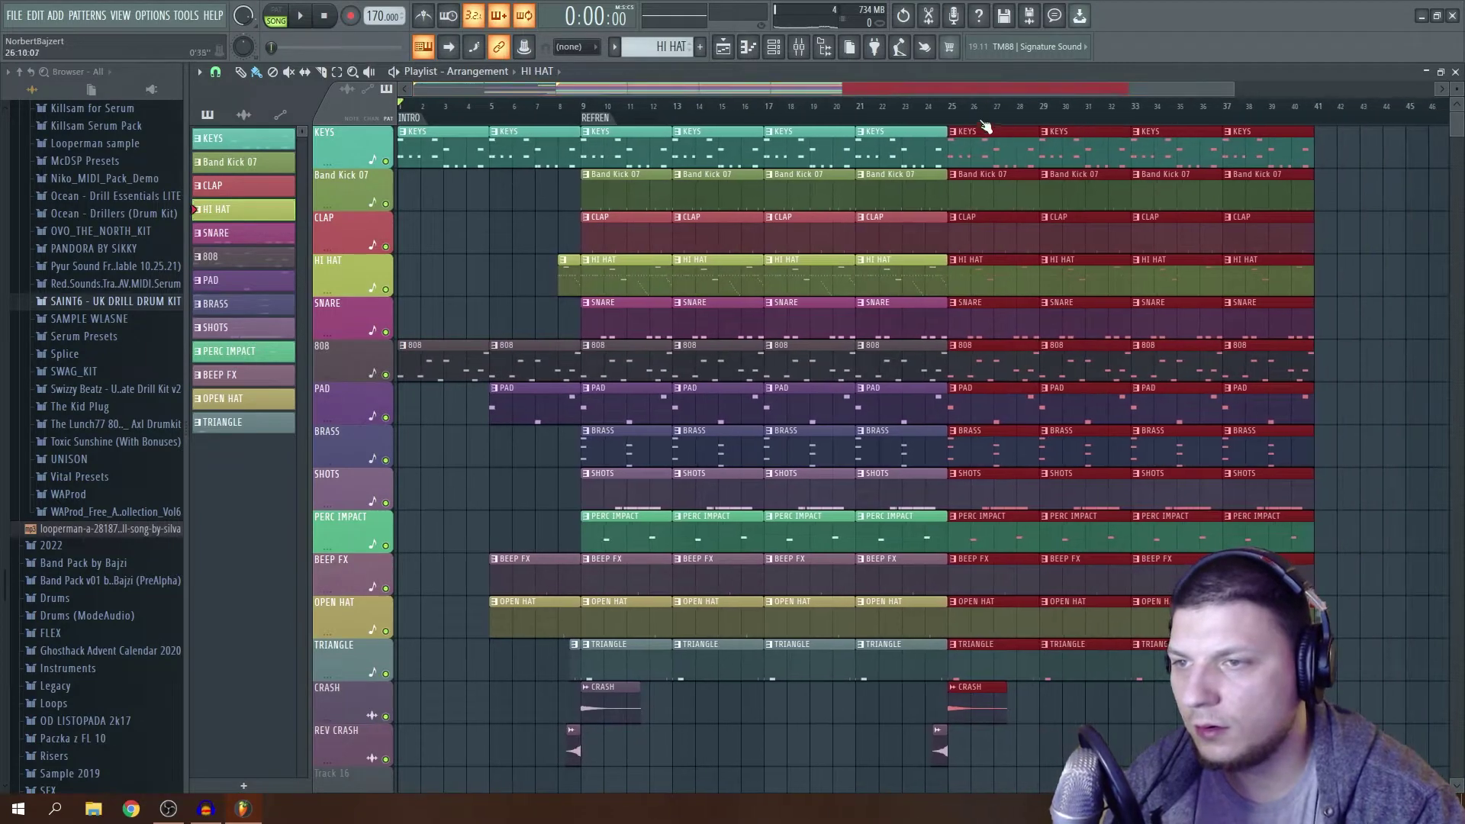
pyautogui.rightClick(954, 124)
pyautogui.click(956, 132)
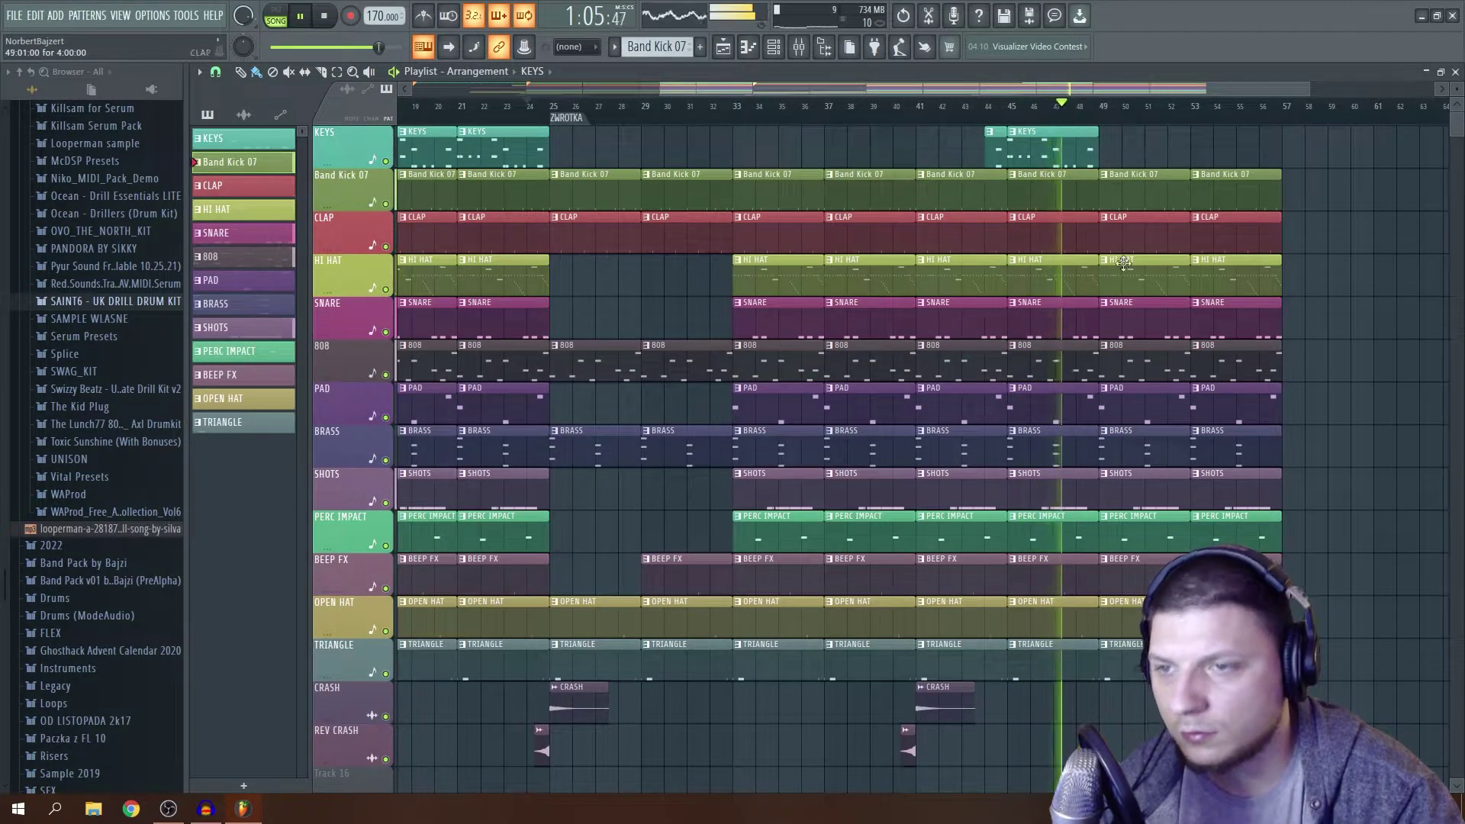
# Delete the BRASS, PAD and HI HAT clips from bars 49 to 56 to thin out the end of the verse.
pyautogui.rightClick(1152, 448)
pyautogui.rightClick(1144, 404)
pyautogui.rightClick(1236, 405)
pyautogui.rightClick(1236, 447)
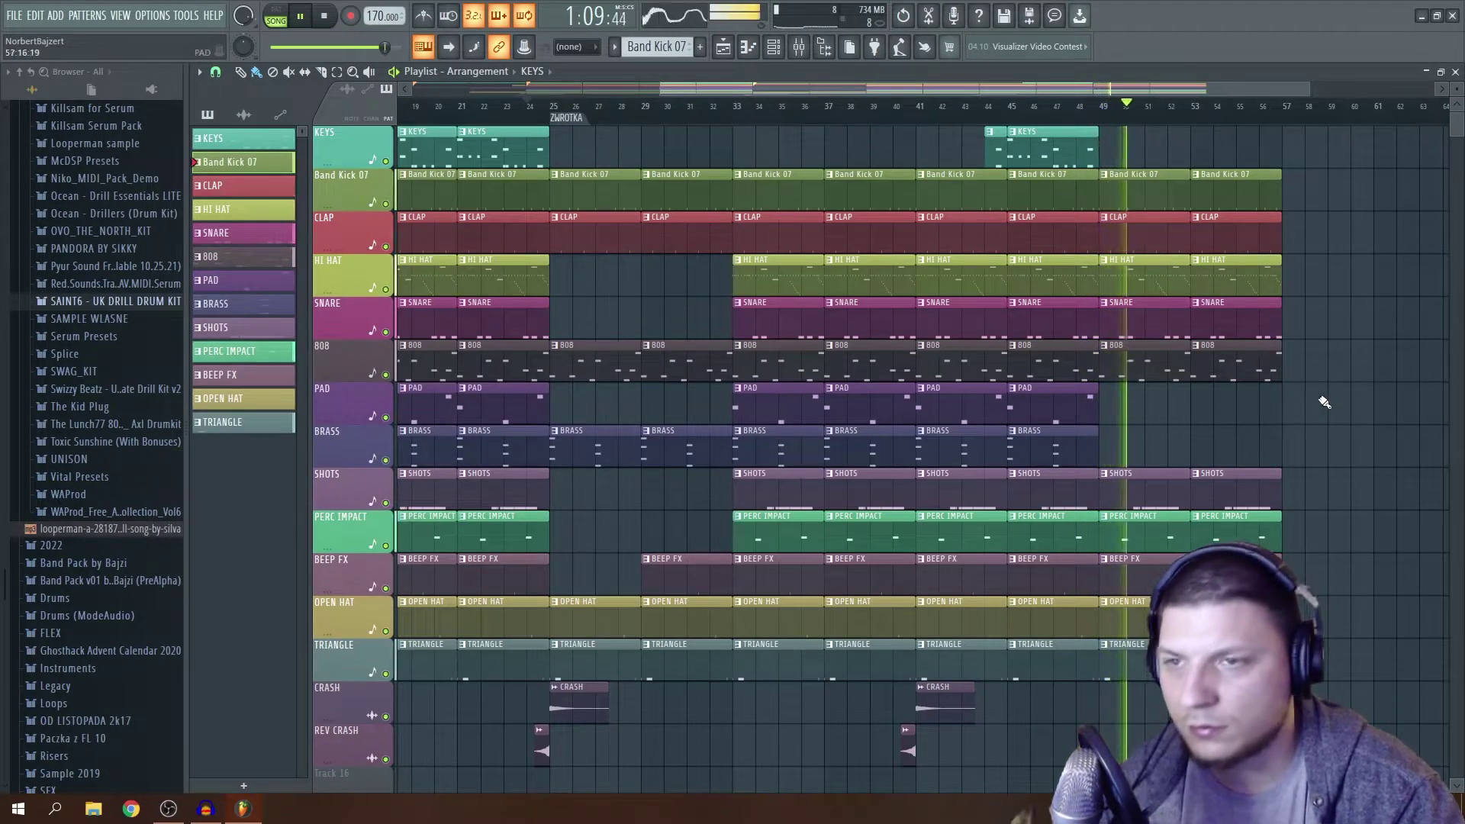
pyautogui.rightClick(1144, 275)
pyautogui.rightClick(1236, 274)
pyautogui.click(1067, 107)
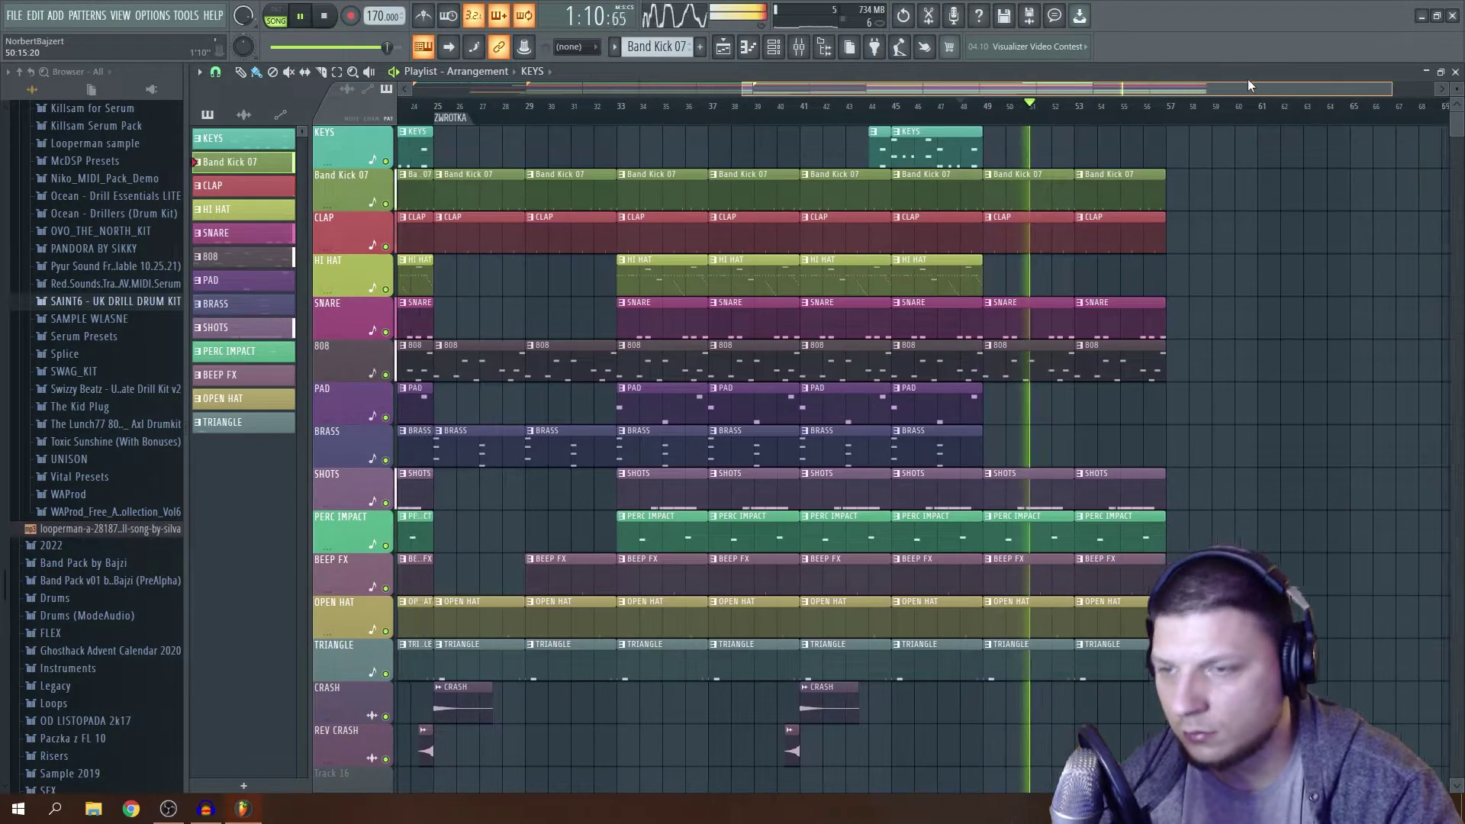
# Add a REFREN marker at bar 57 and copy the chorus clips to bars 57 to 72.
pyautogui.rightClick(1106, 119)
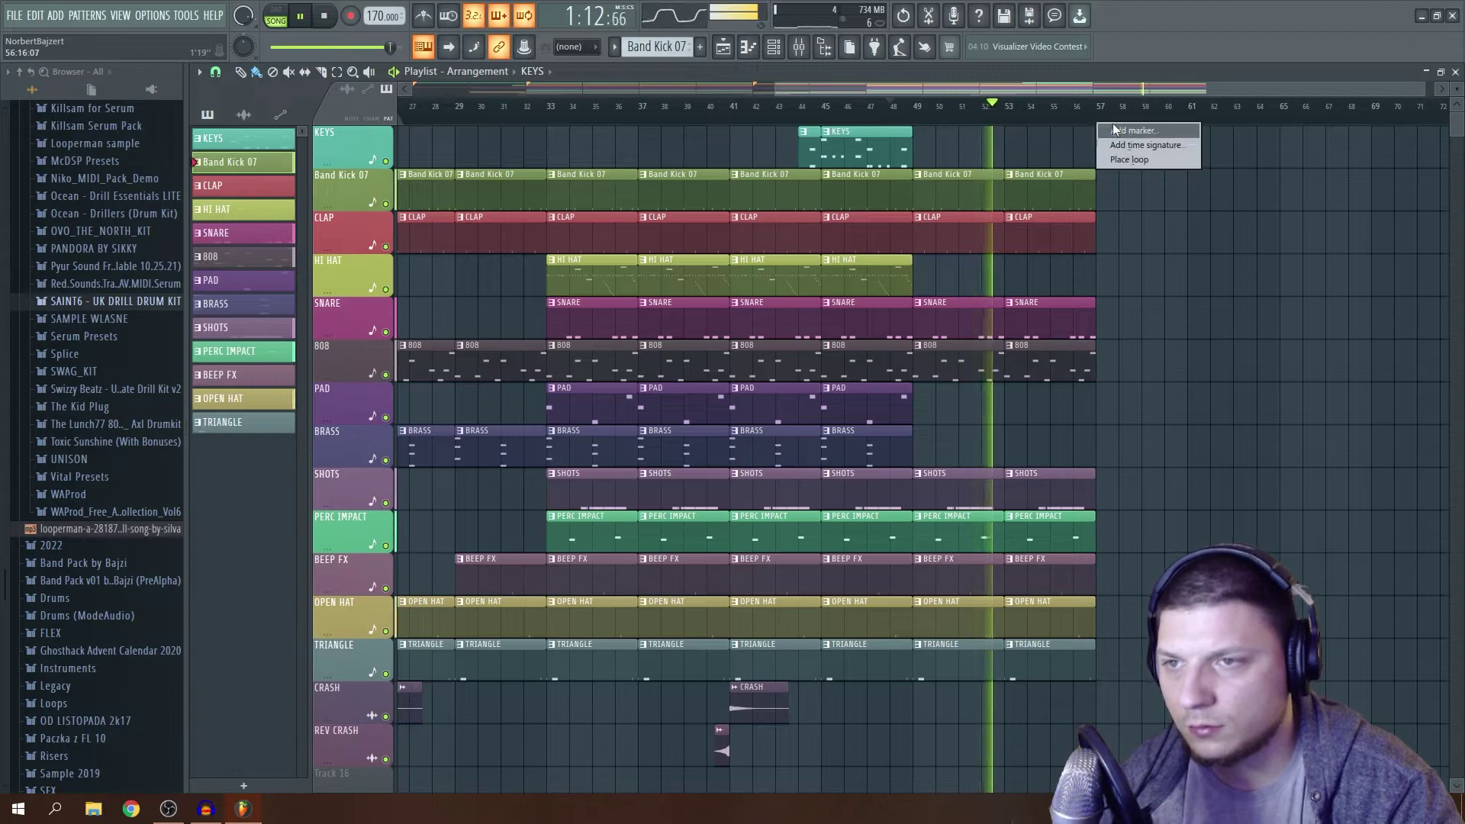
pyautogui.click(1114, 130)
pyautogui.write('REFREN')
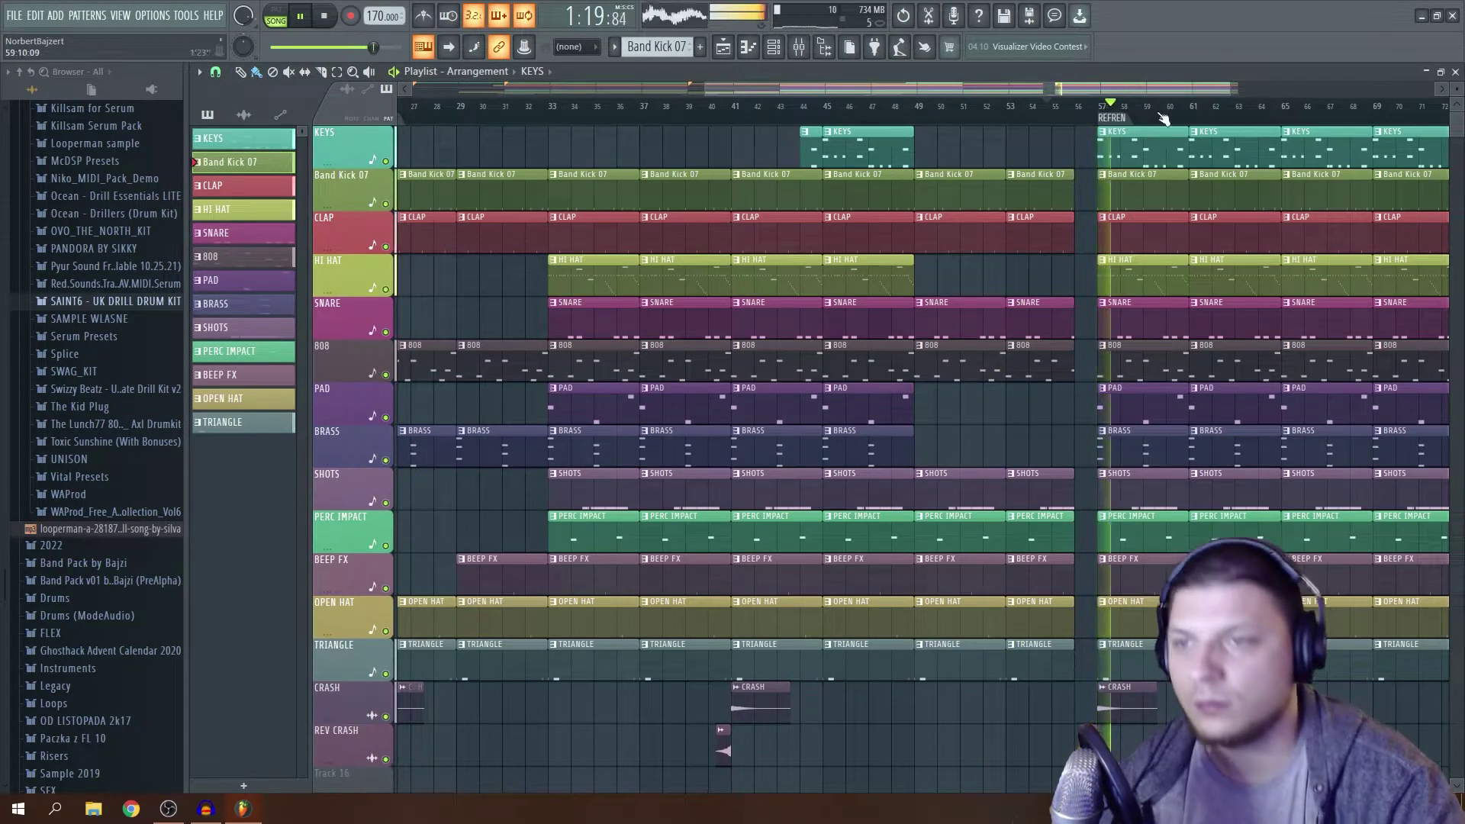
pyautogui.scroll(-5, 1185, 98)
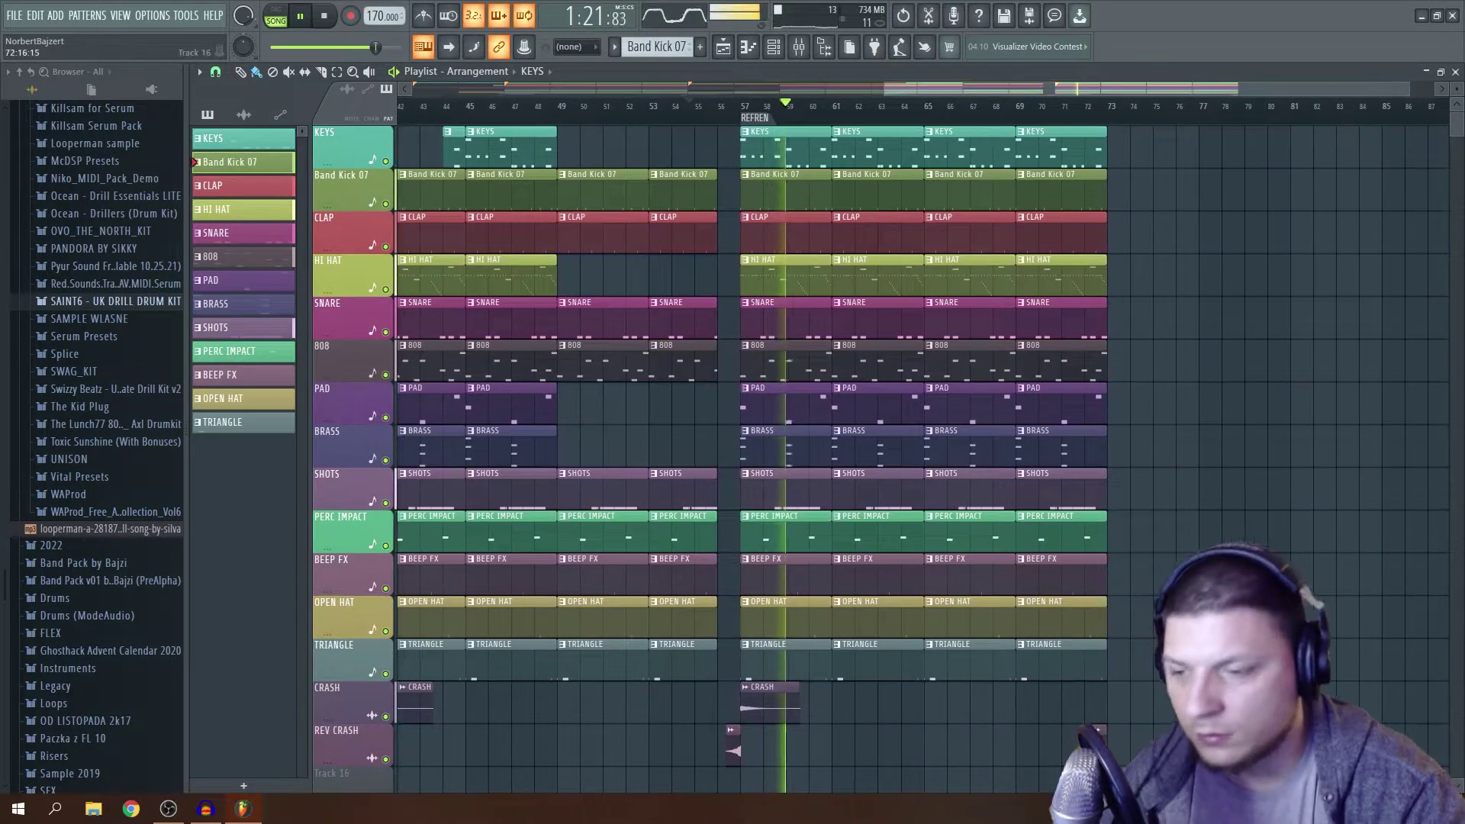
pyautogui.moveTo(1114, 786); pyautogui.dragTo(1159, 159)
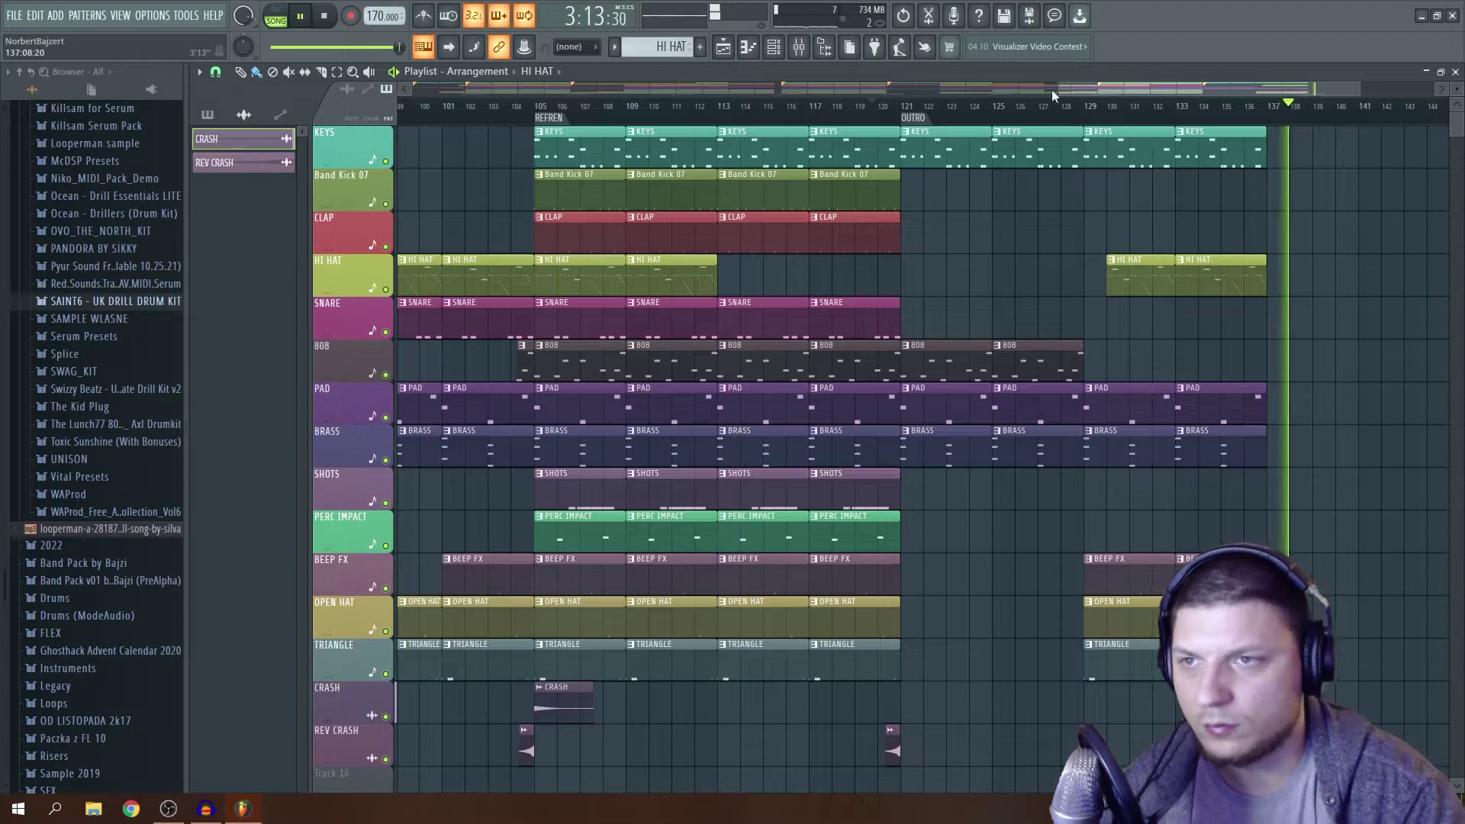
# Stop playback and add Bajzi Producer Tag from the Band Pack by Bajzi folder to the playlist as an audio clip.
pyautogui.moveTo(1058, 89); pyautogui.dragTo(412, 89)
pyautogui.press('space')
pyautogui.scroll(5, 68, 305)
pyautogui.click(54, 361)
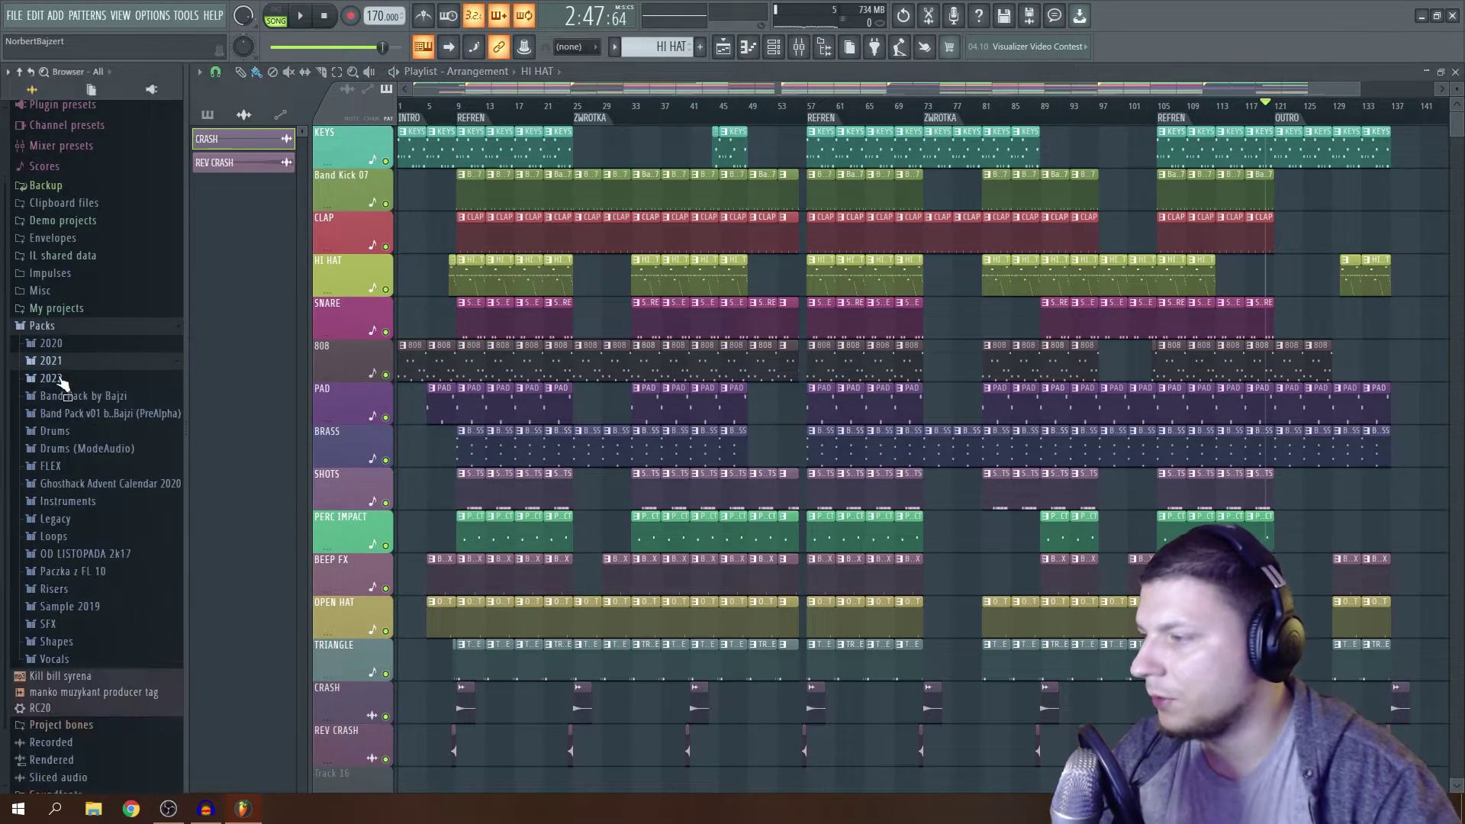
pyautogui.click(61, 396)
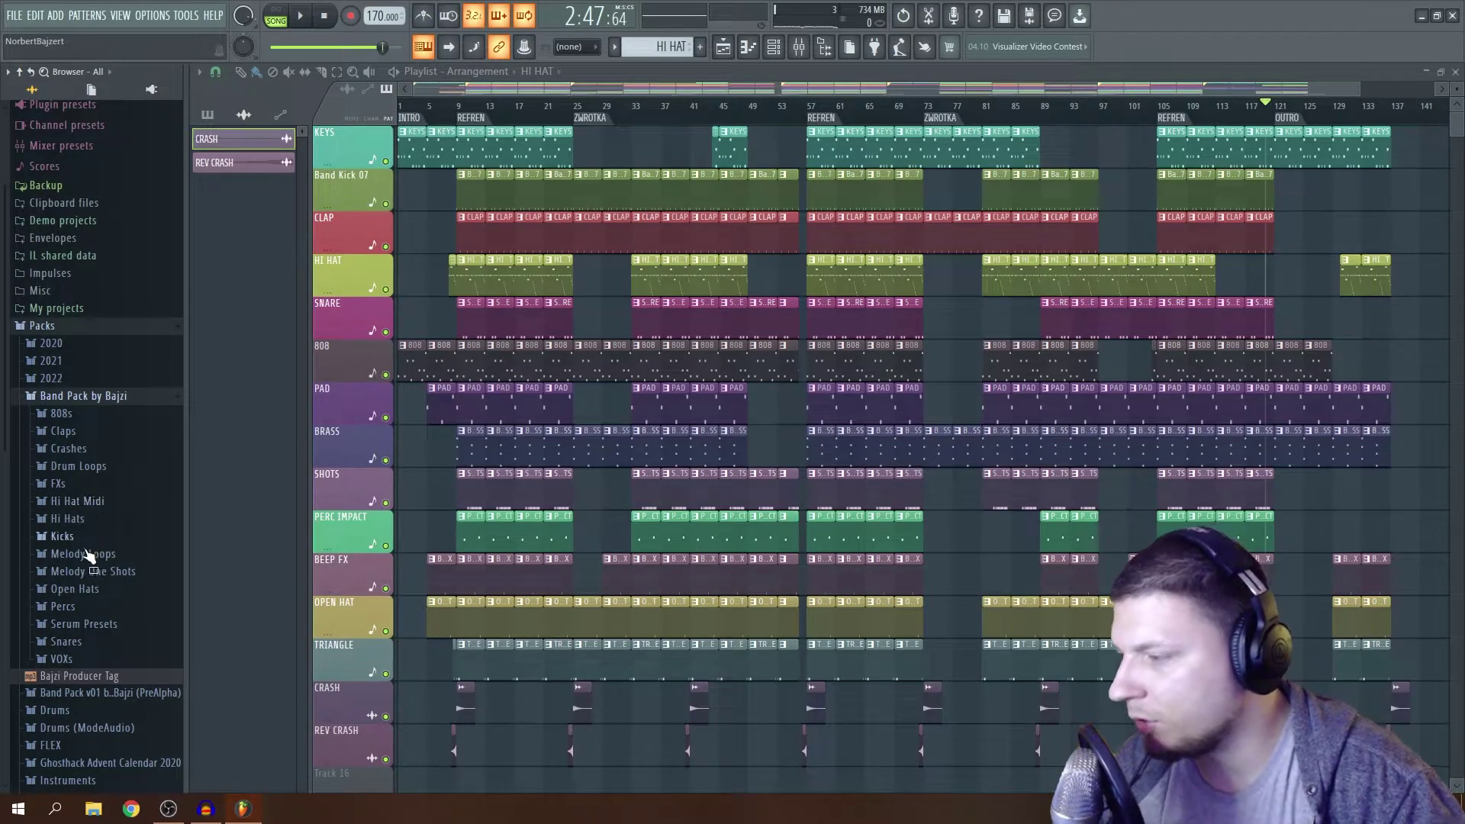
pyautogui.moveTo(347, 786); pyautogui.dragTo(782, 610)
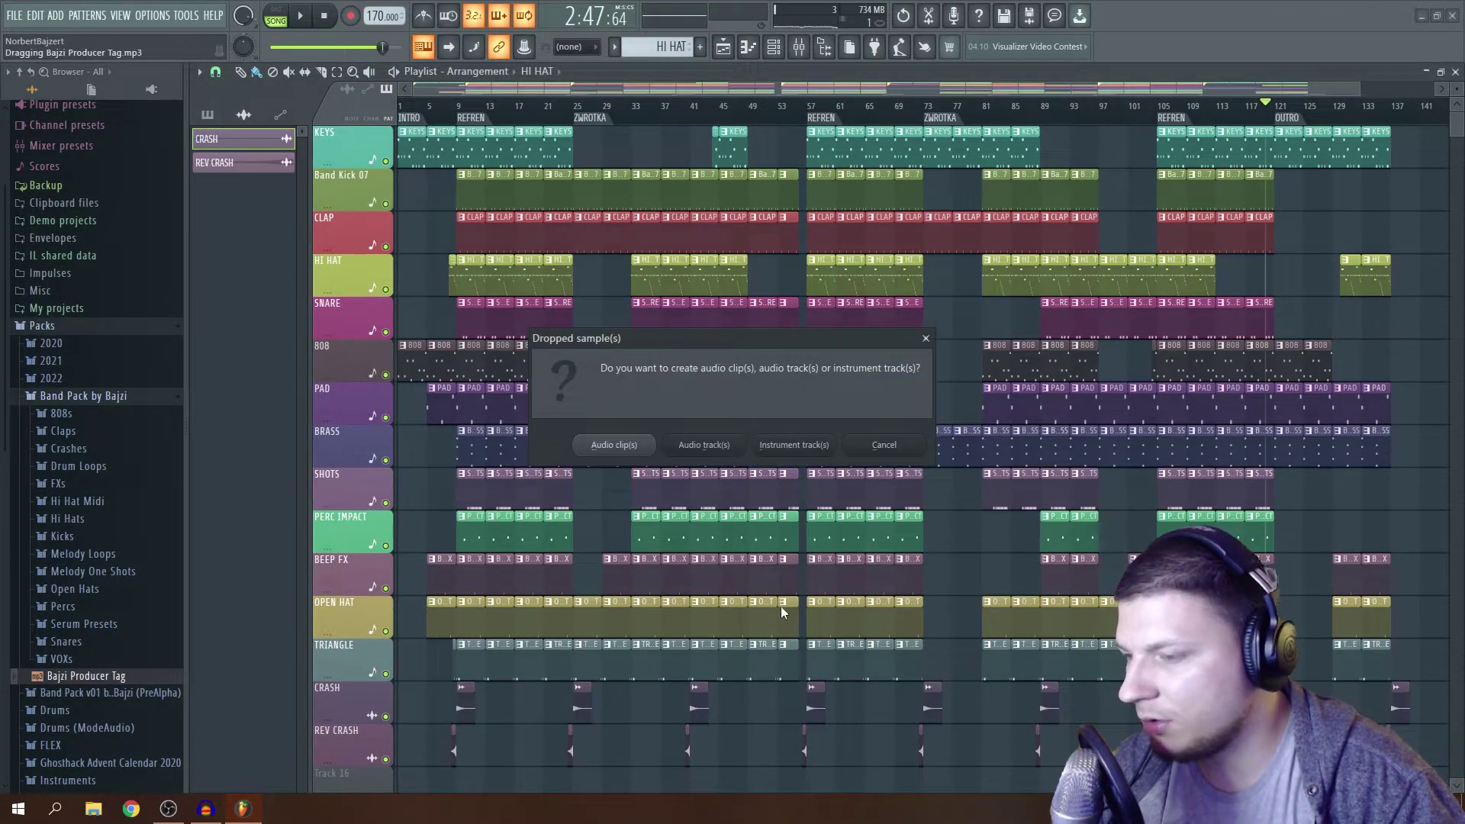
pyautogui.click(644, 449)
# Position the two parts of the producer tag clip in the intro near bars 3 and 5, and route its channel to mixer track 16.
pyautogui.moveTo(1356, 86); pyautogui.dragTo(546, 86)
pyautogui.moveTo(473, 499); pyautogui.dragTo(588, 499)
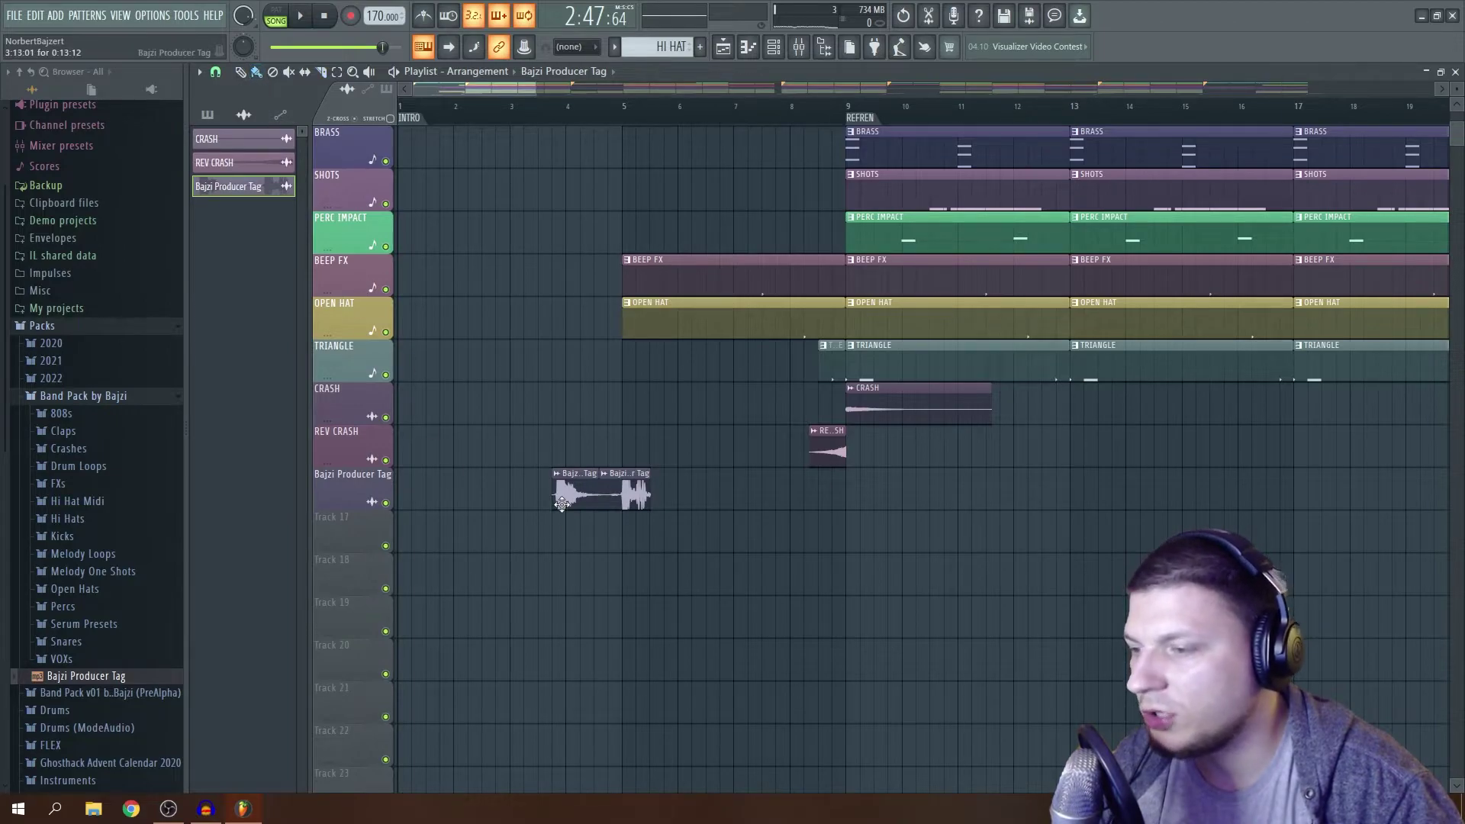
pyautogui.doubleClick(515, 499)
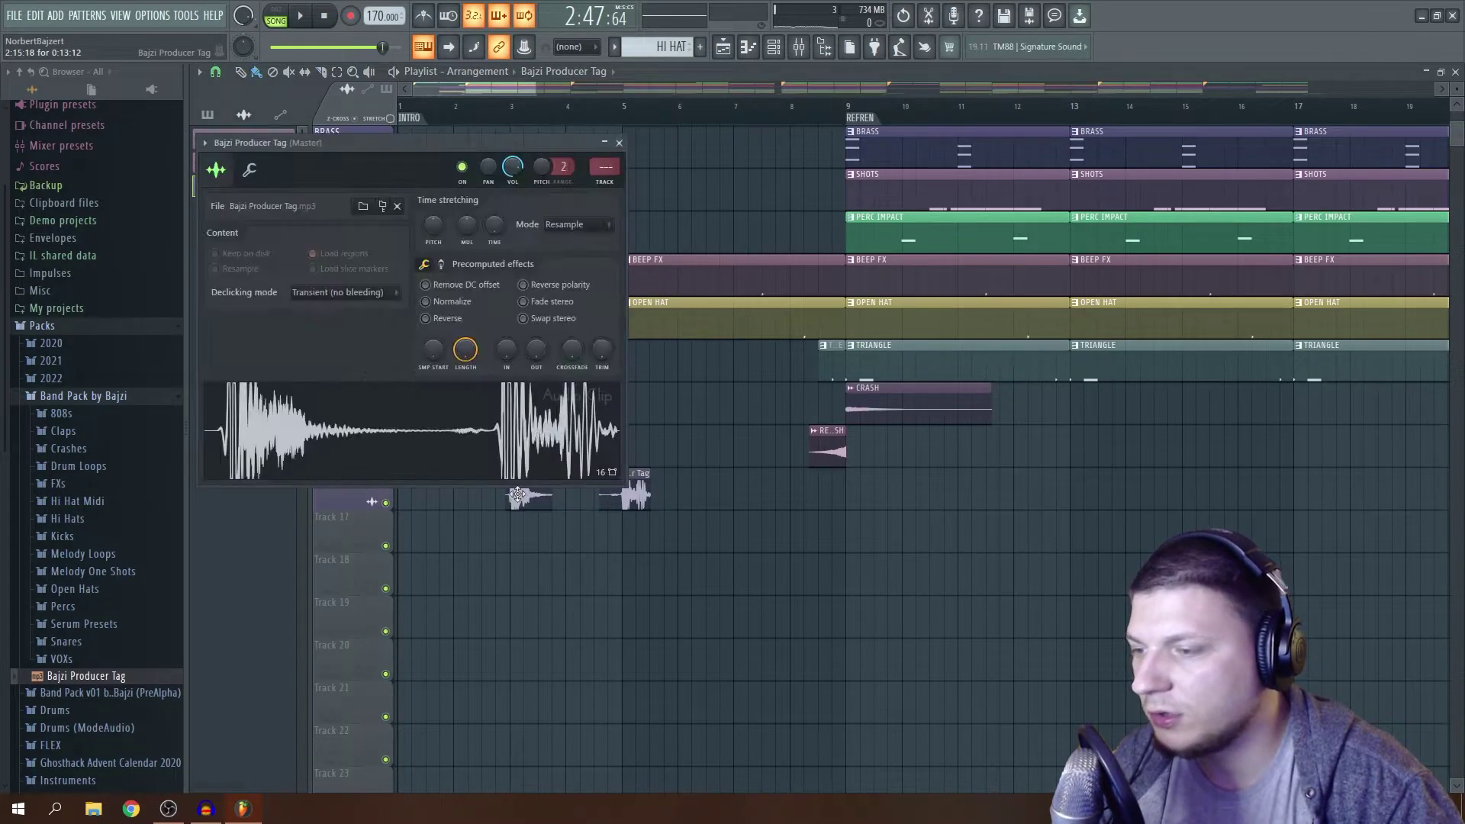
pyautogui.click(606, 160)
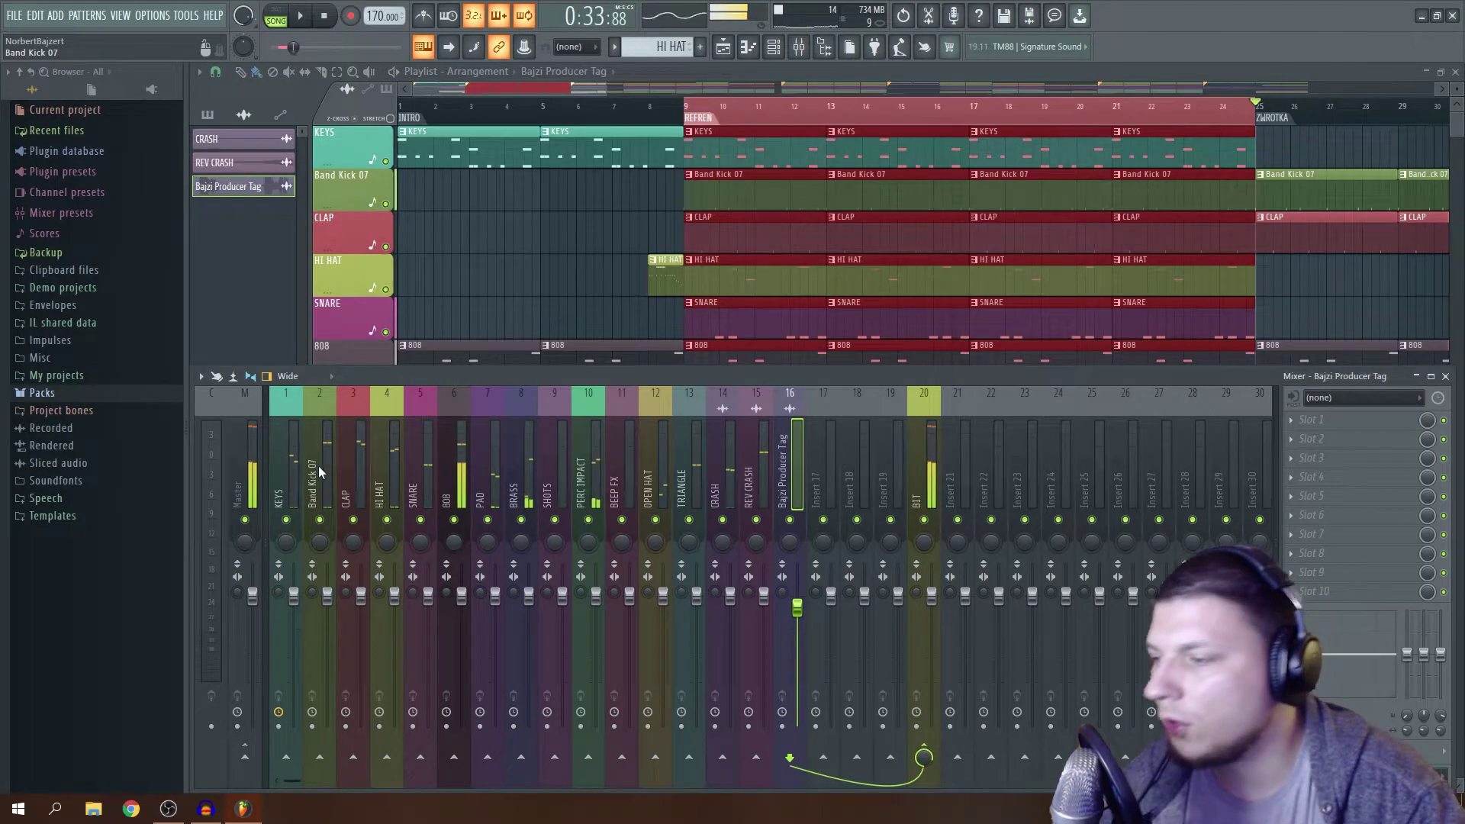
# Load Fruity Parametric EQ 2 on the KEYS mixer track and boost one of its mid-frequency bands.
pyautogui.click(289, 473)
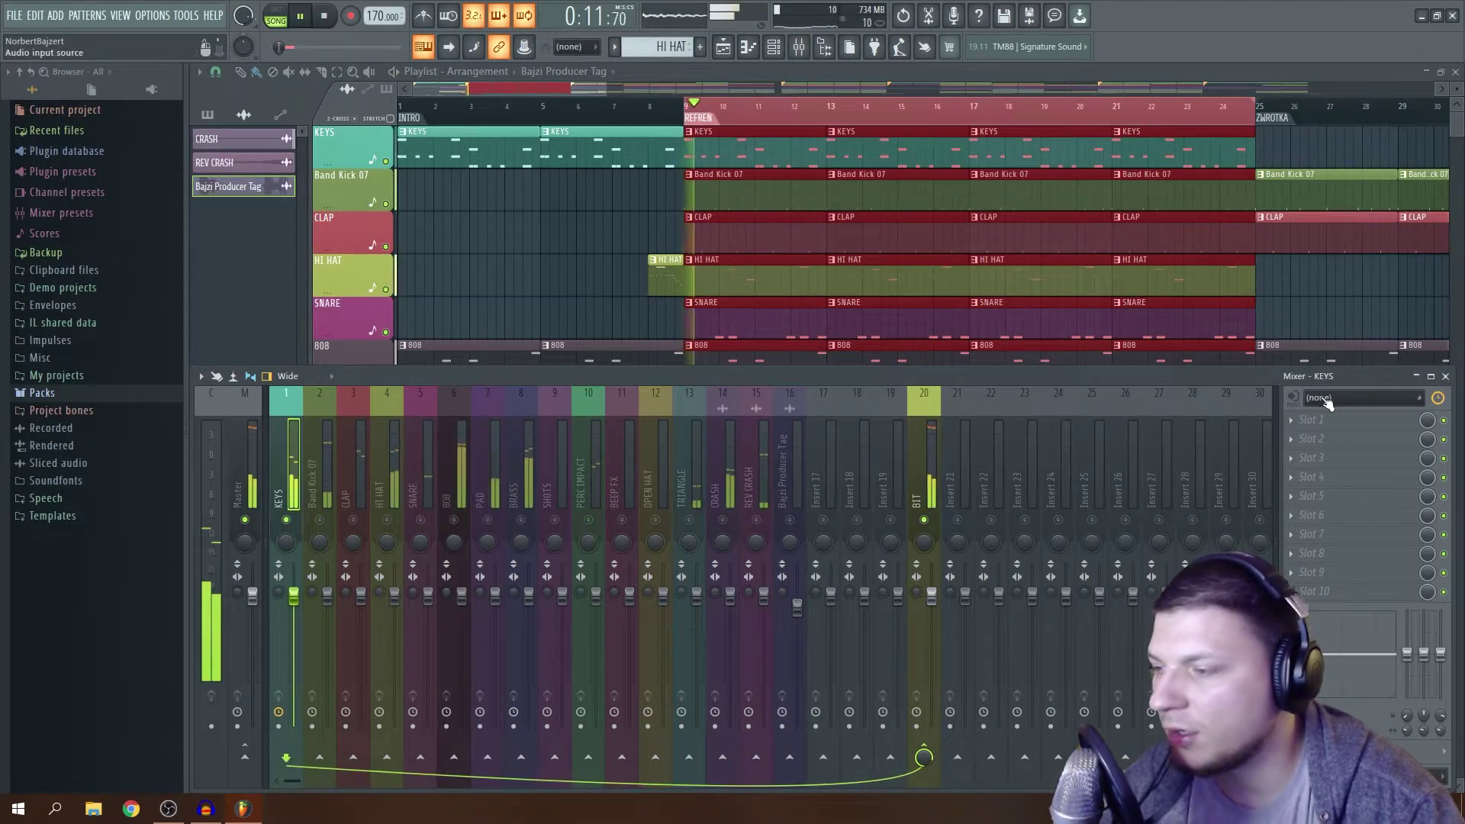
pyautogui.click(1311, 421)
pyautogui.click(377, 616)
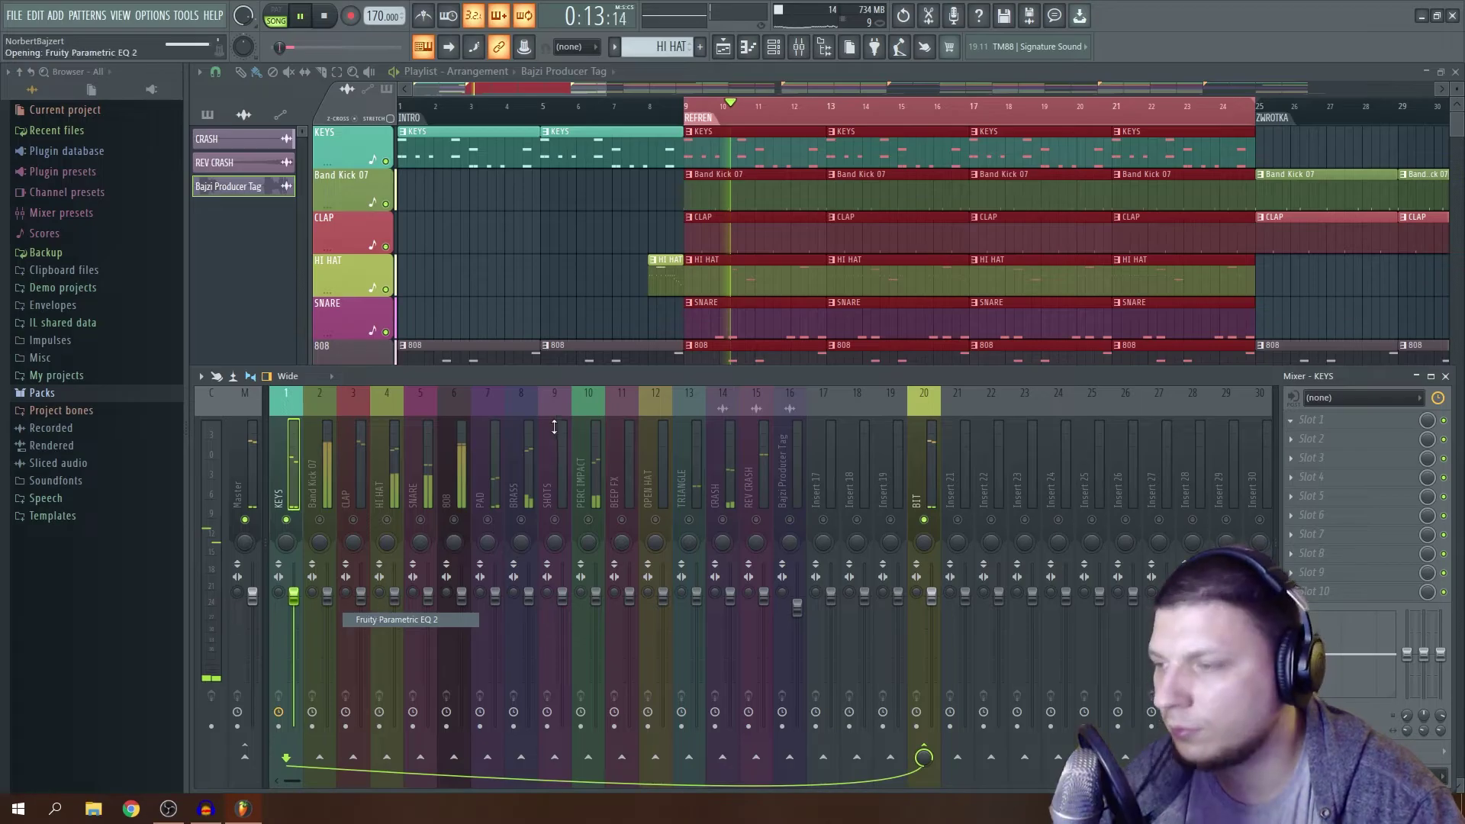
pyautogui.moveTo(497, 351); pyautogui.dragTo(497, 314)
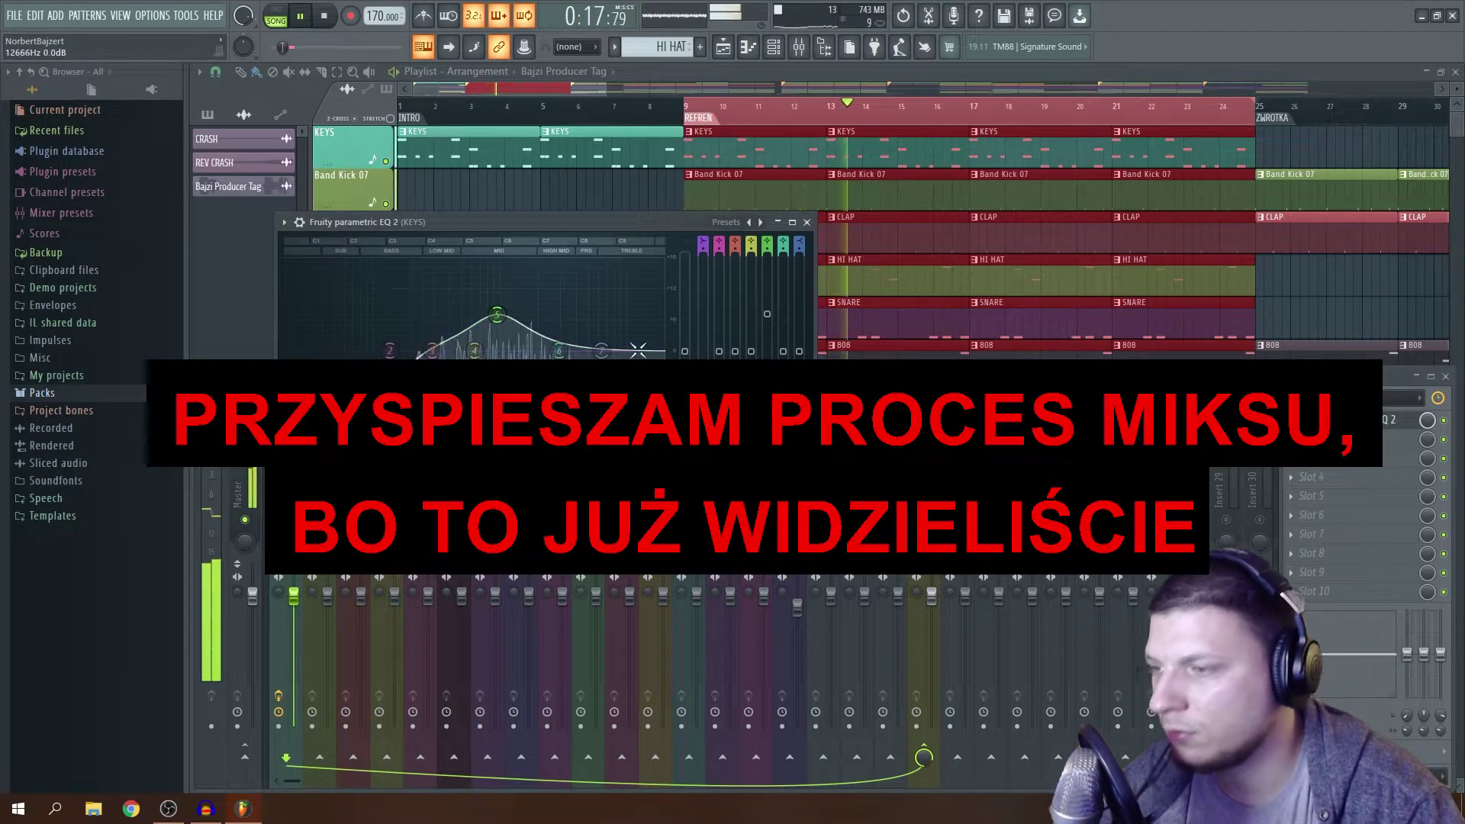